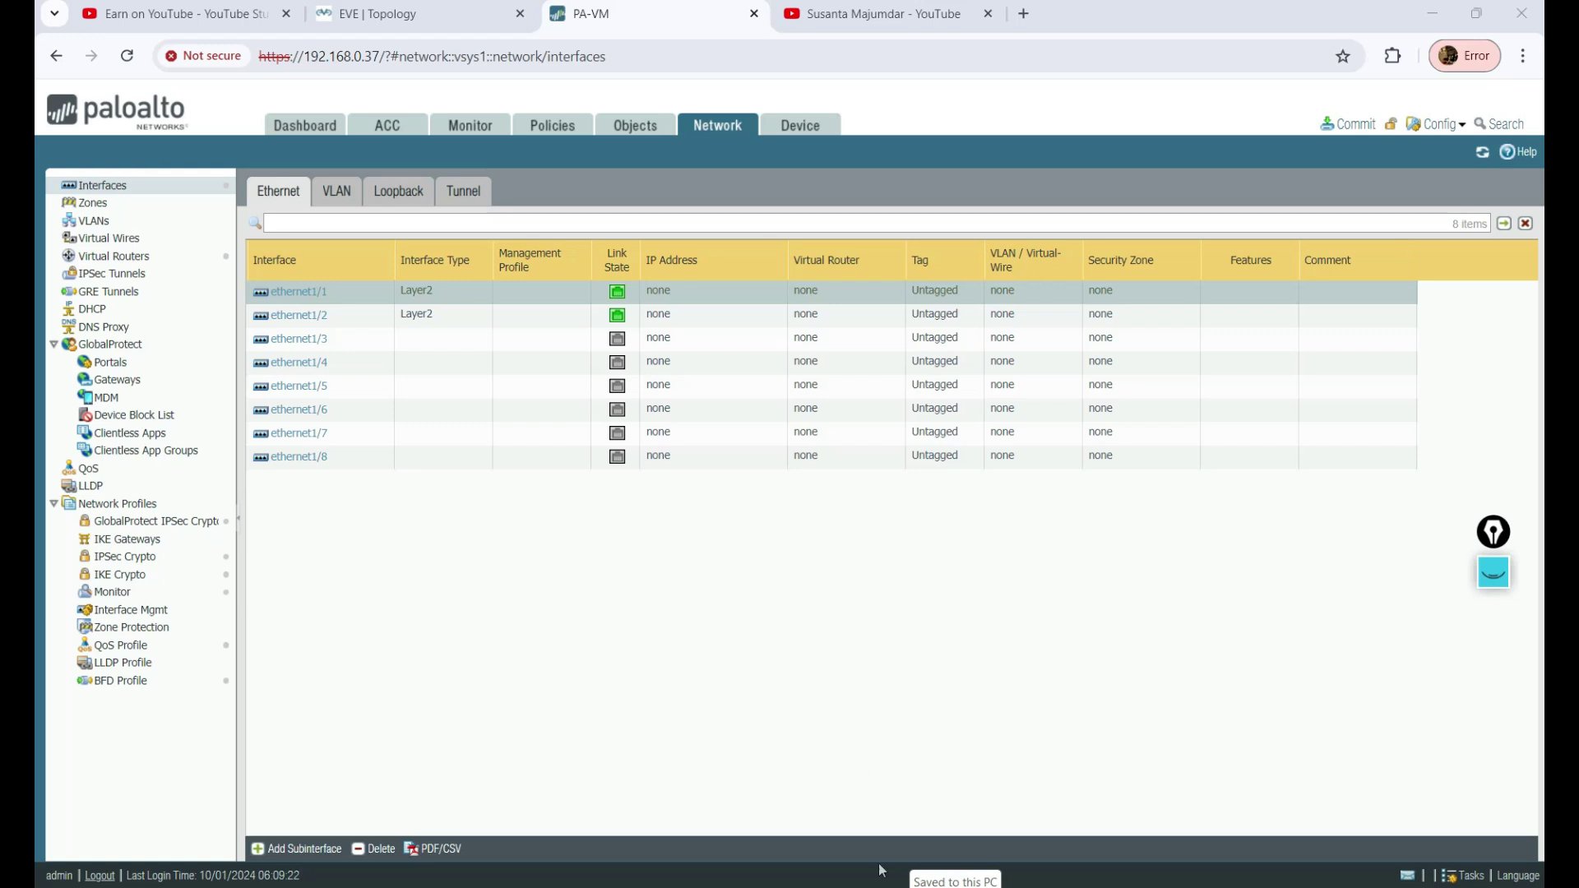
Switch to the Palo Alto PCNSA presentation in PowerPoint, review the Layer 3 zone definition, and return to the firewall interface list
mouse_move(884, 878)
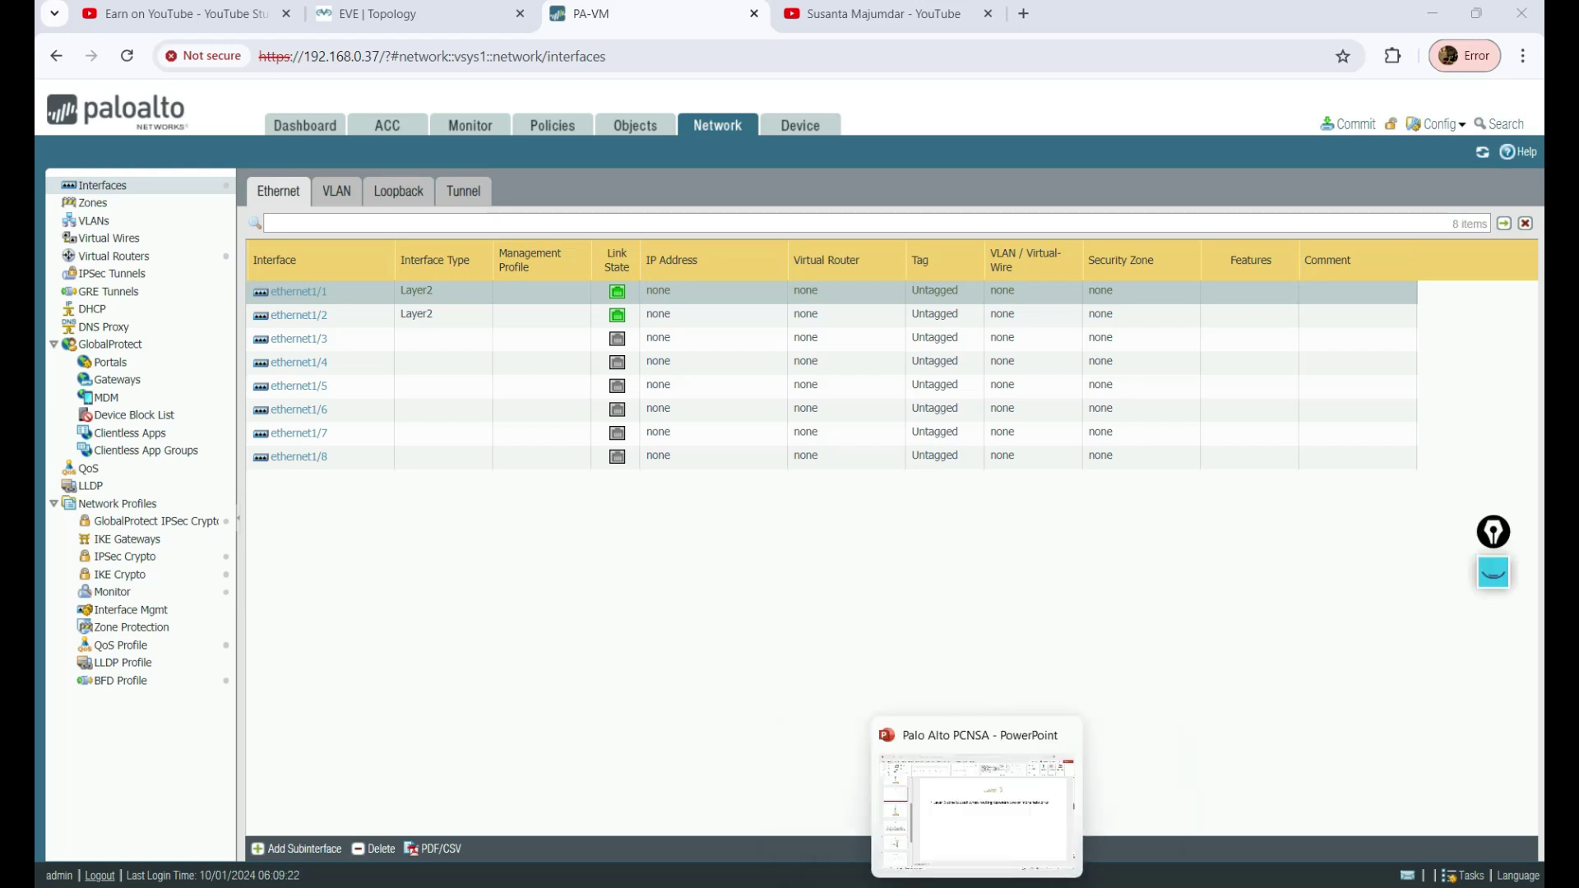
left_click(979, 818)
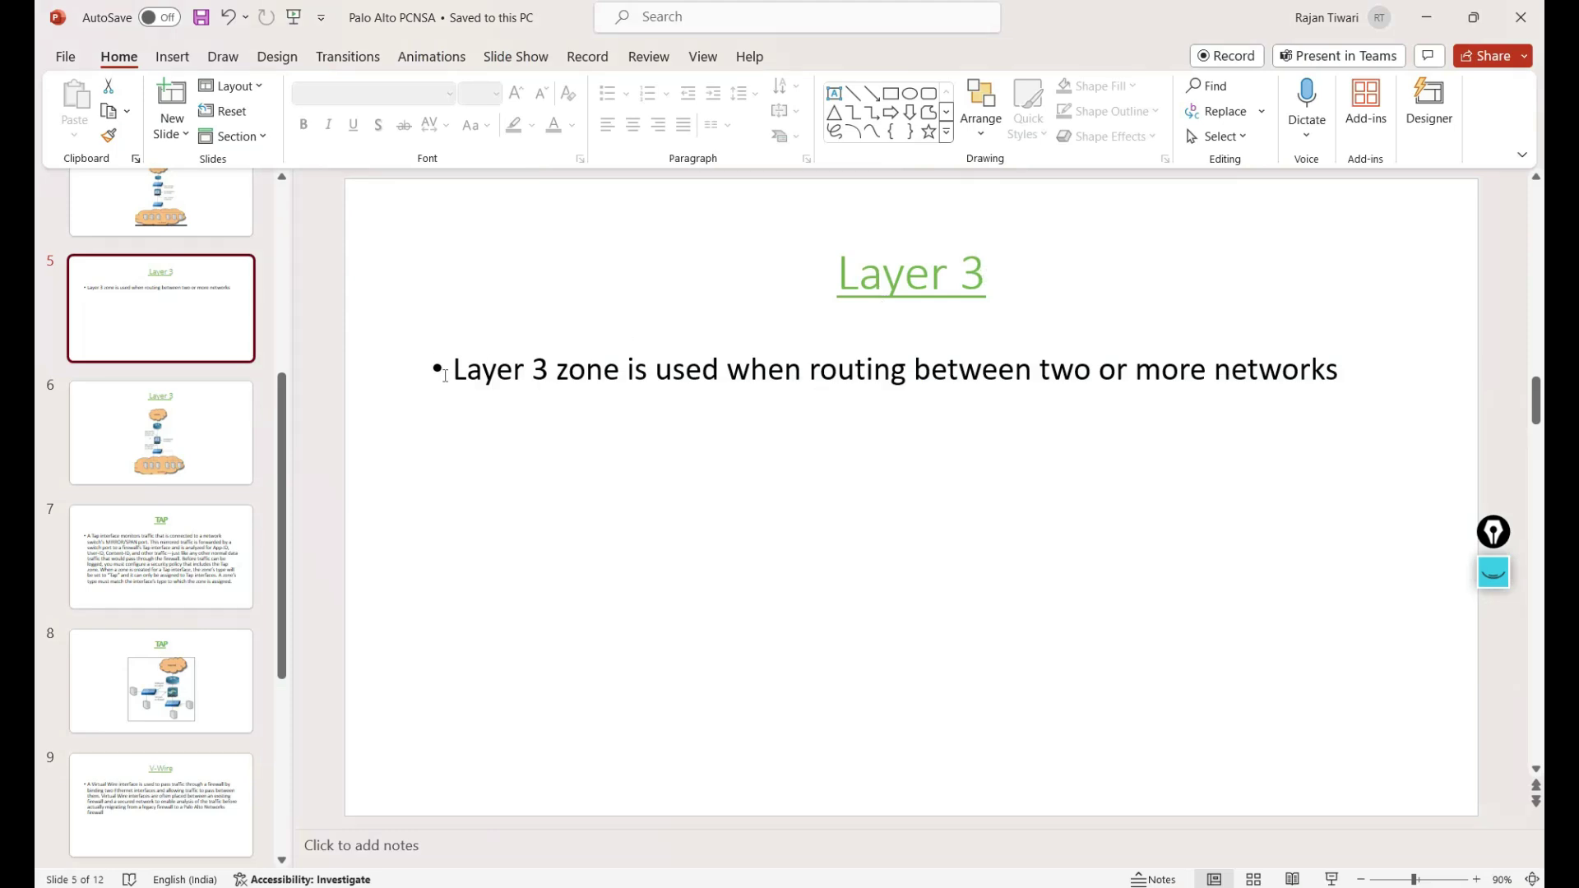
left_click_drag(444, 376, 1278, 397)
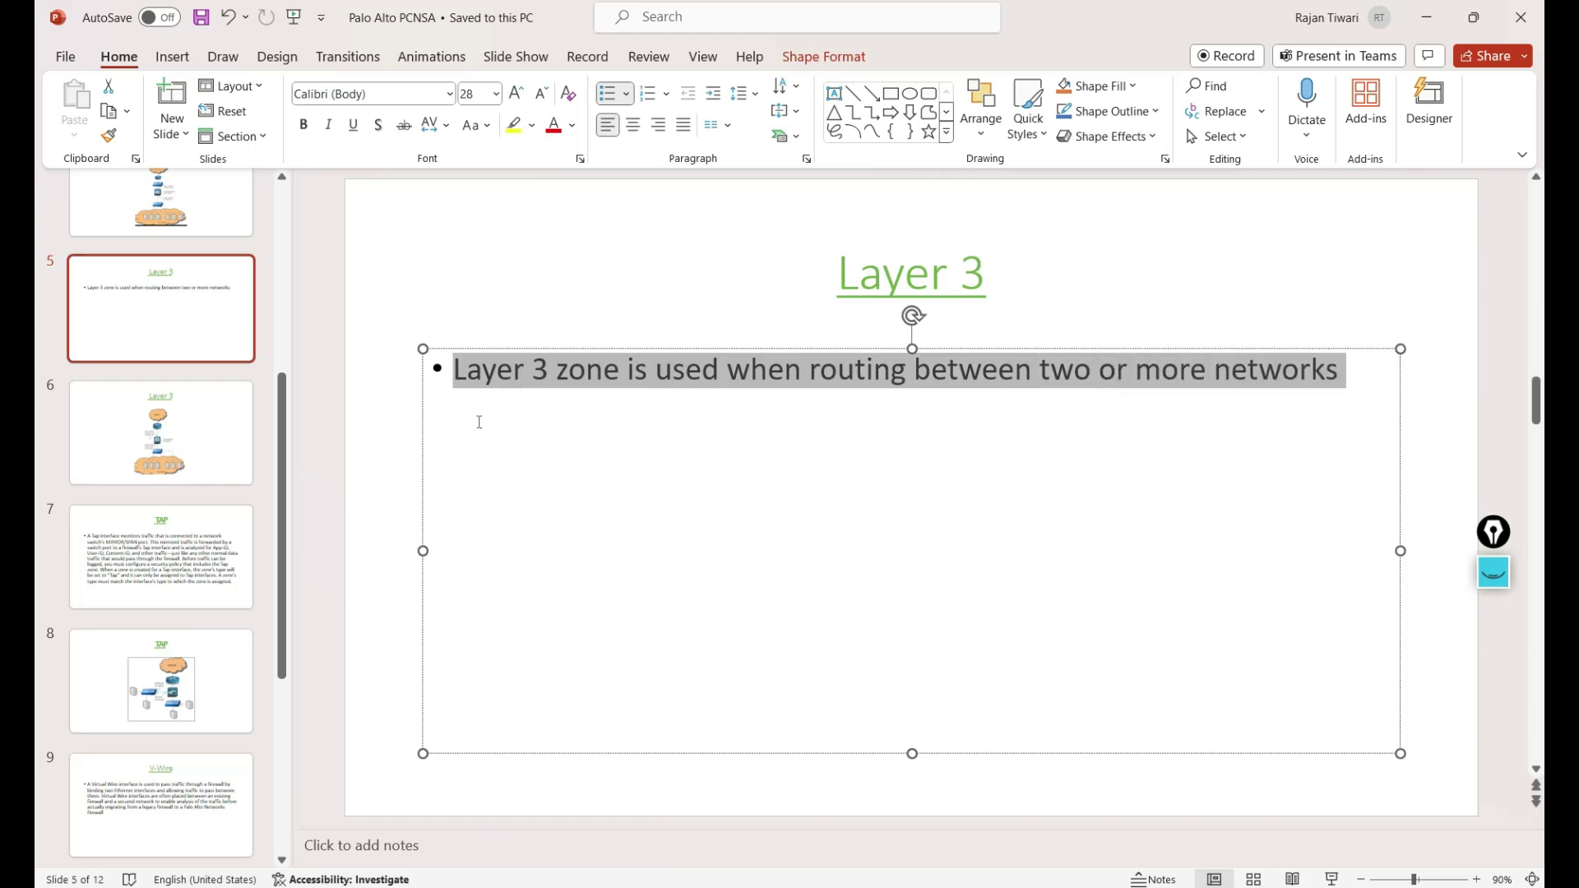
left_click_drag(1056, 30, 946, 197)
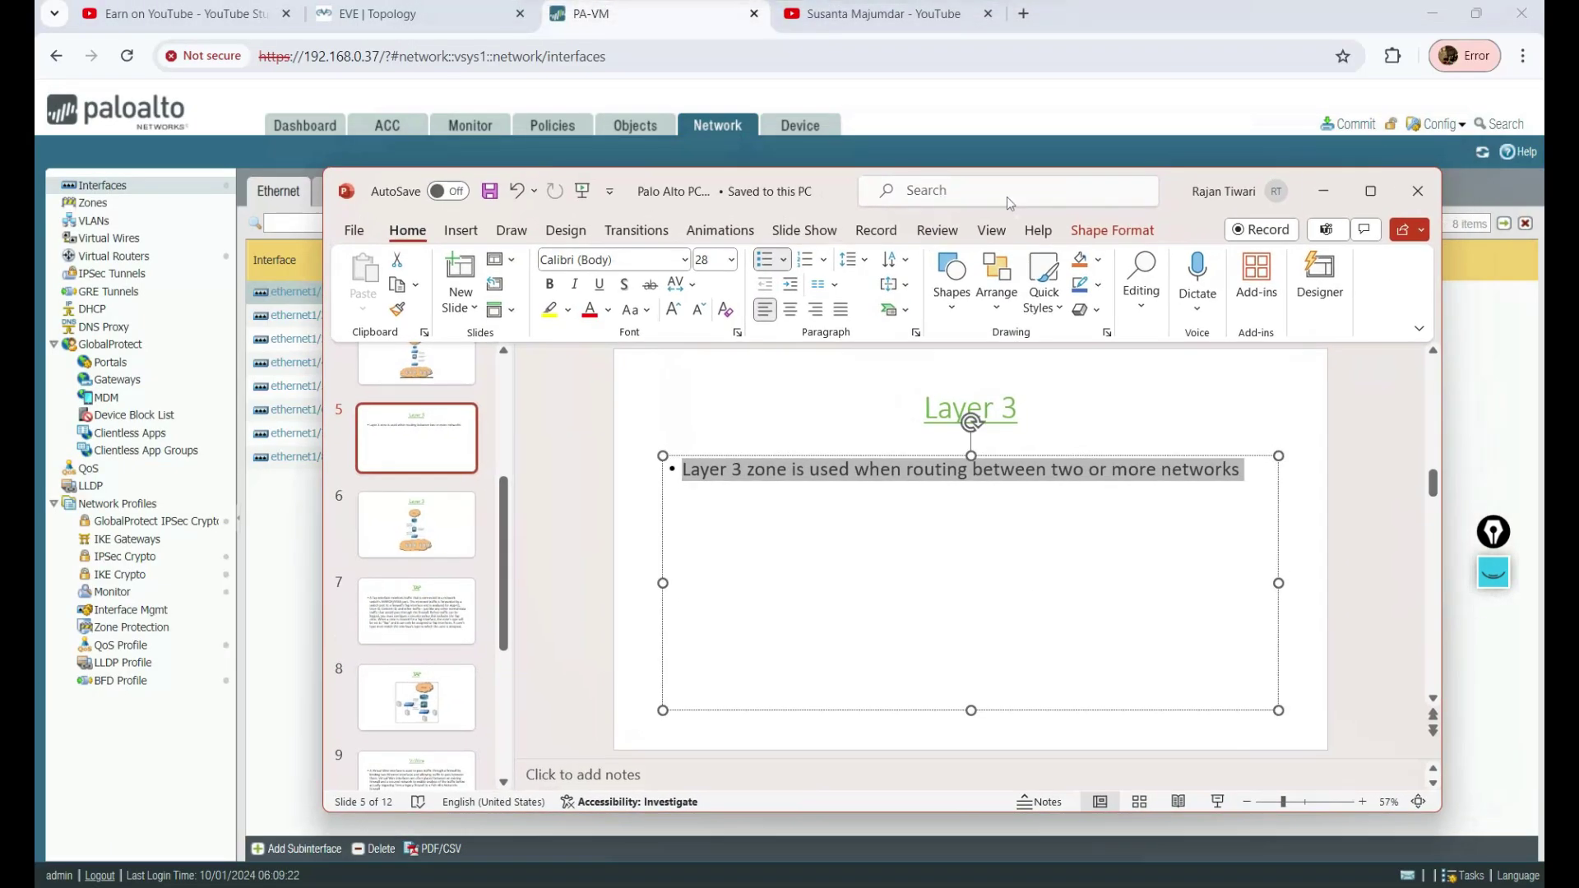
left_click(1324, 190)
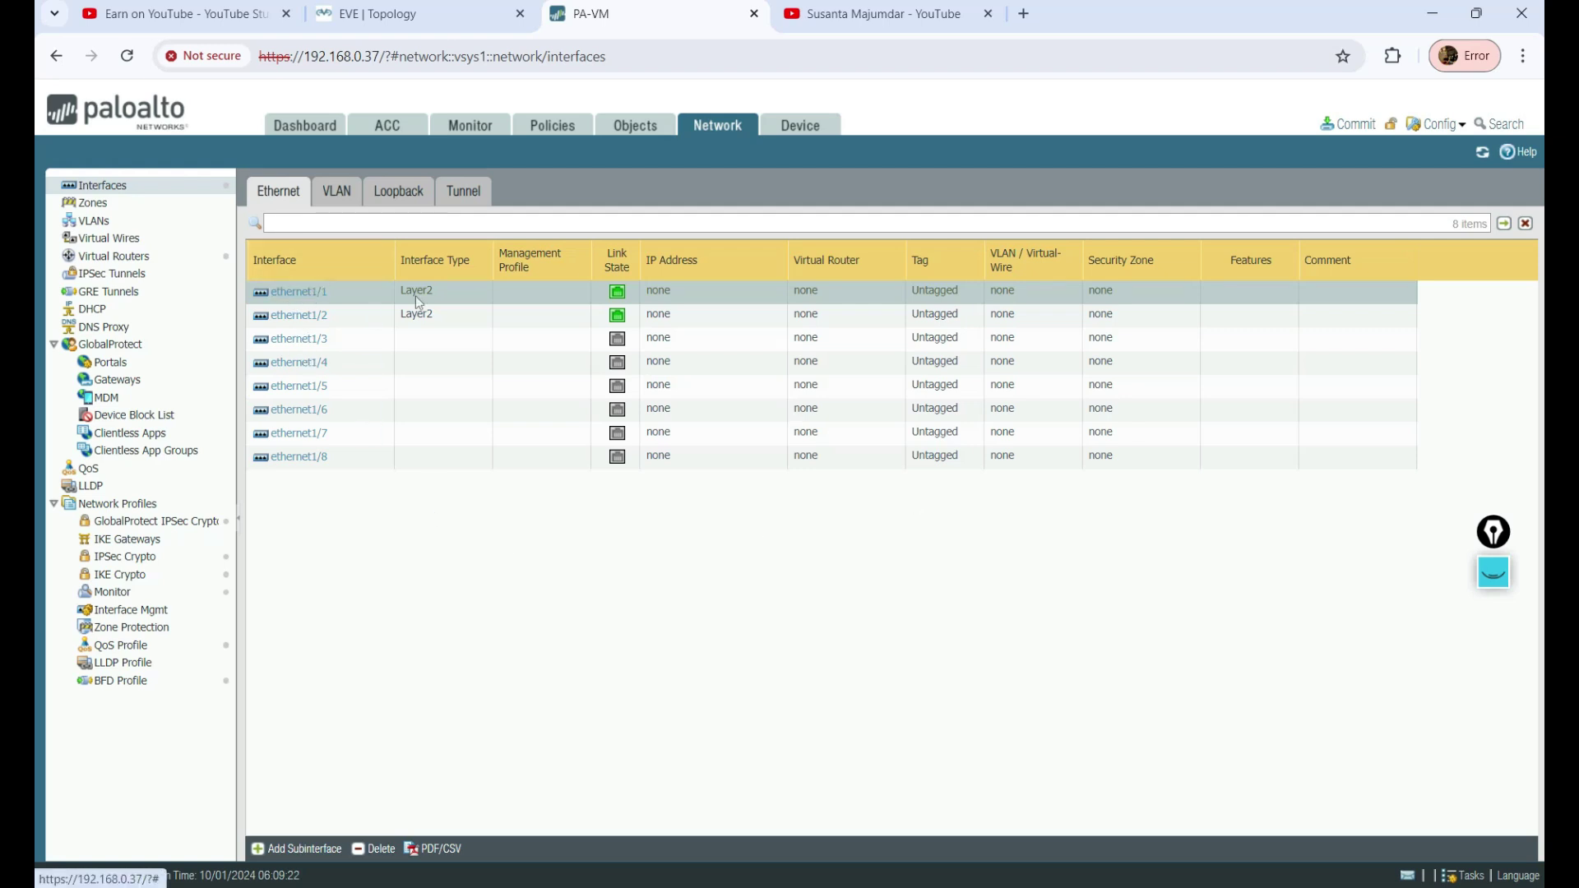
Change the interface type of ethernet1/1 to Layer3 in the network's Ethernet interfaces and save it
left_click(303, 126)
left_click(718, 132)
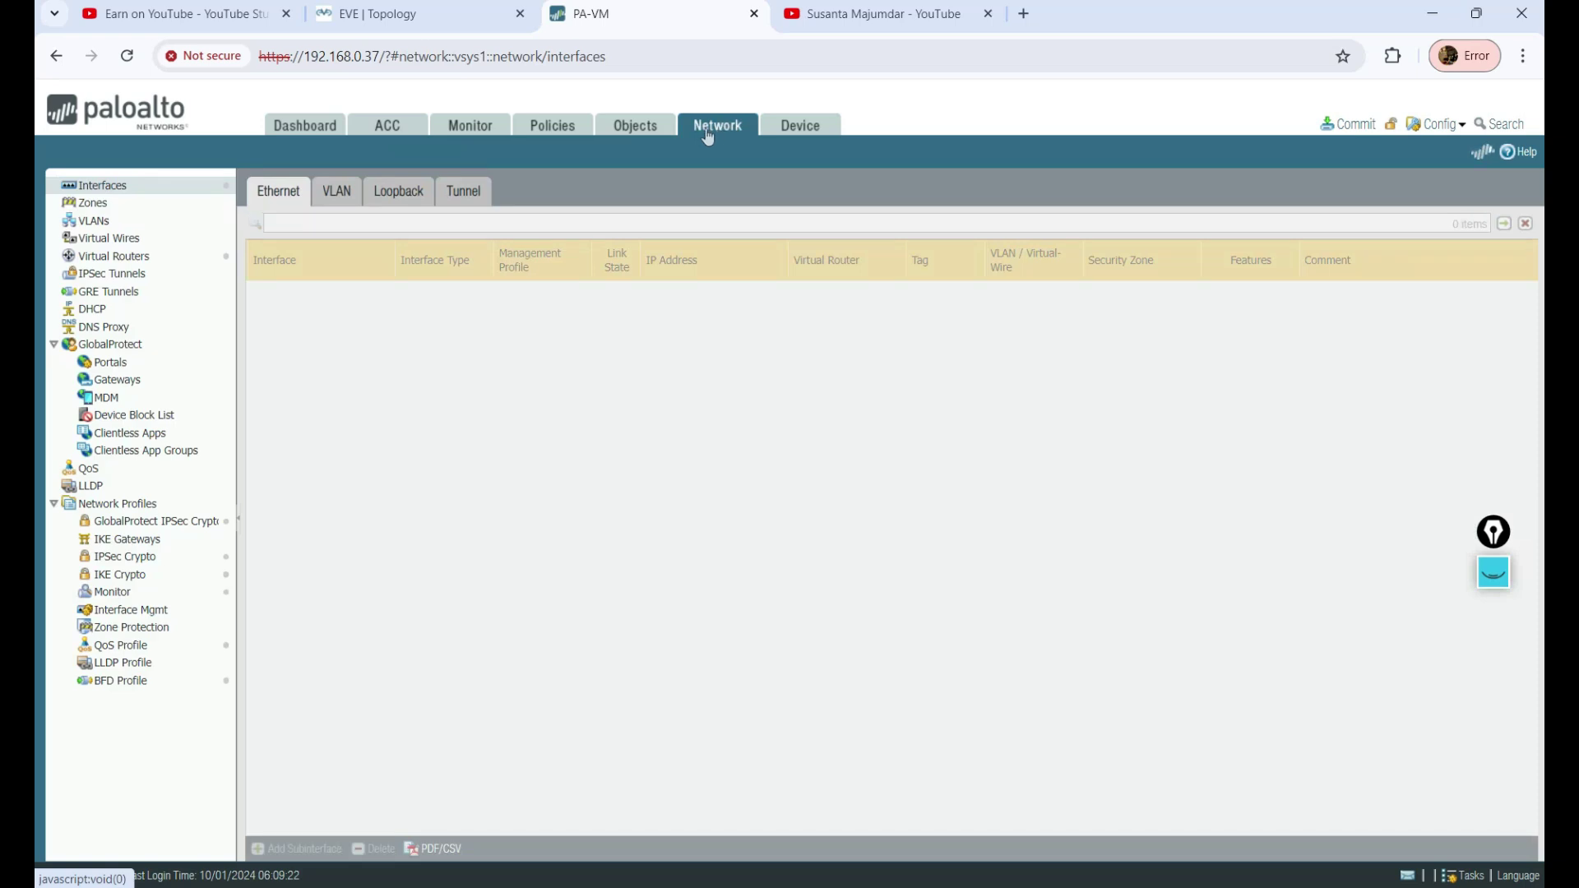
left_click(92, 205)
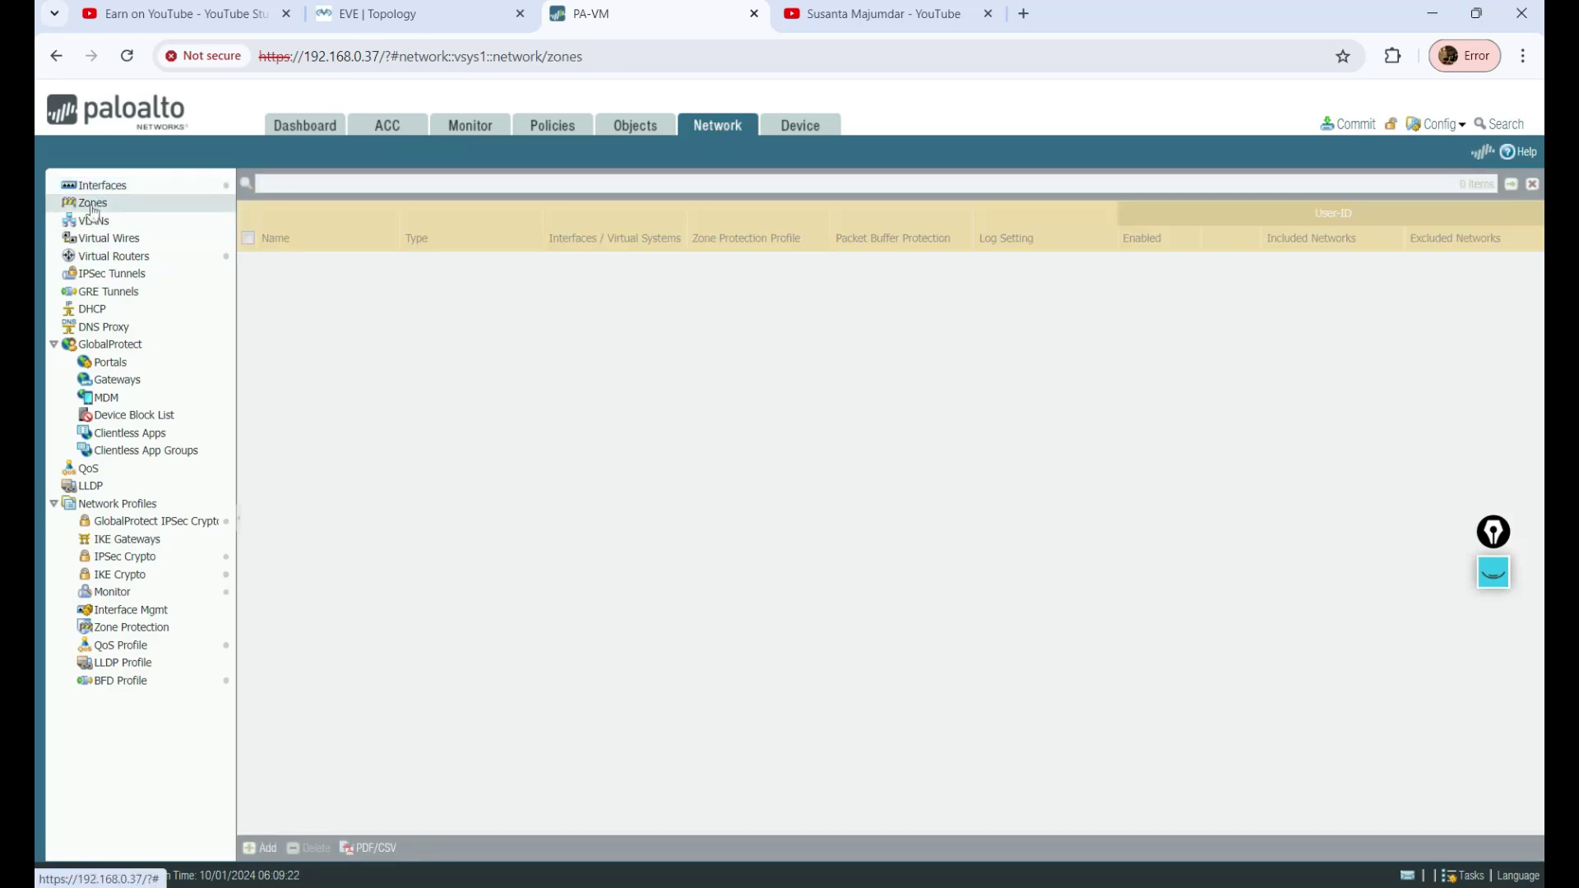
left_click(98, 185)
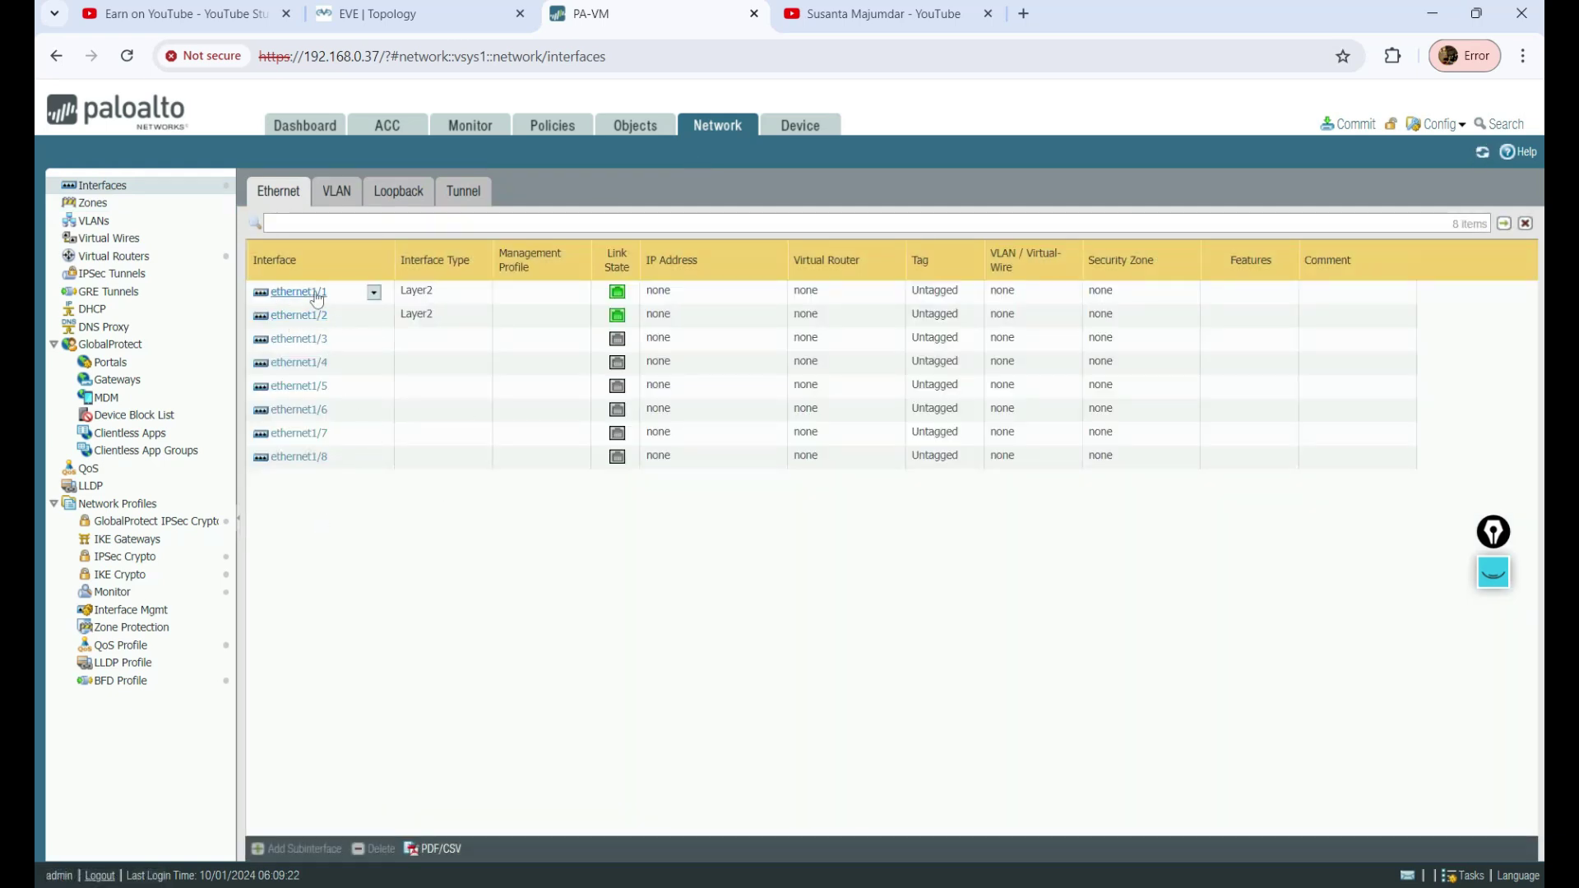
left_click(292, 293)
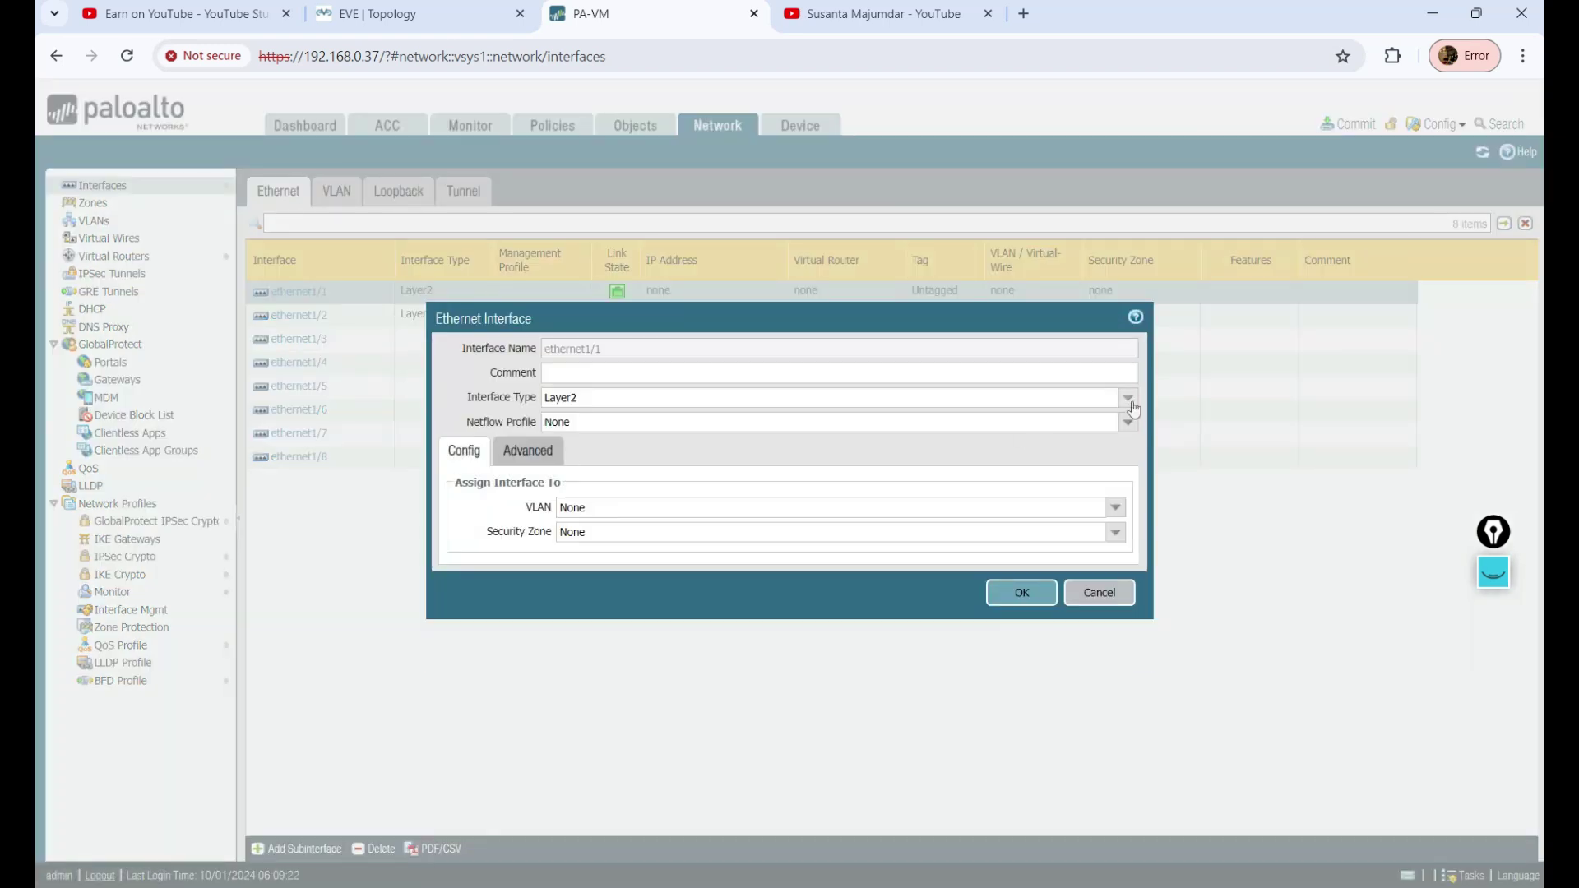
left_click(1126, 399)
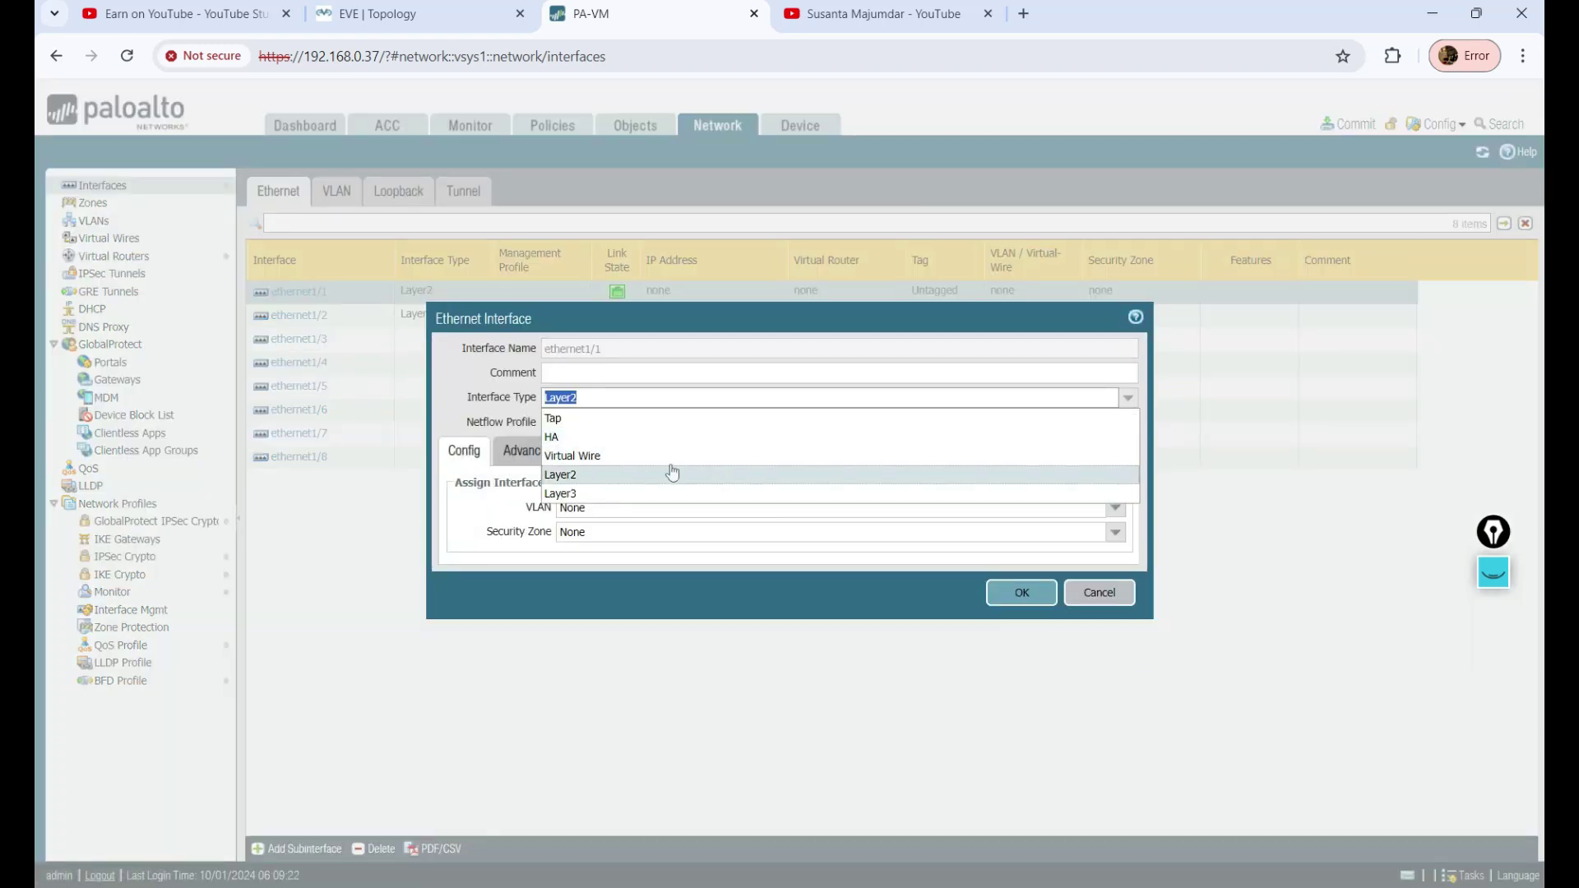
left_click(615, 493)
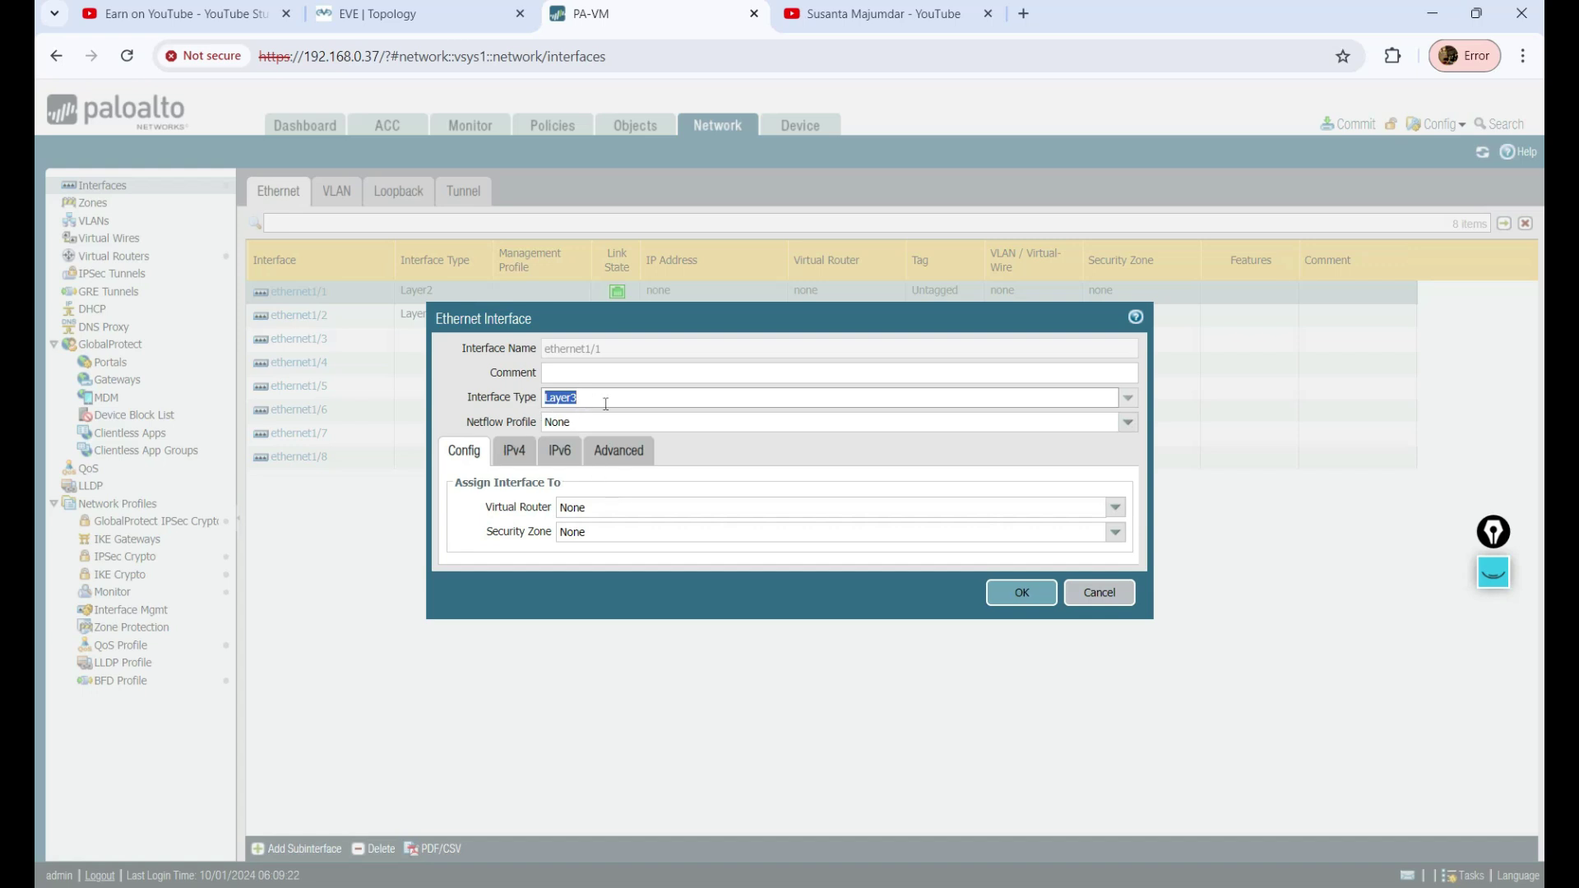
left_click(638, 582)
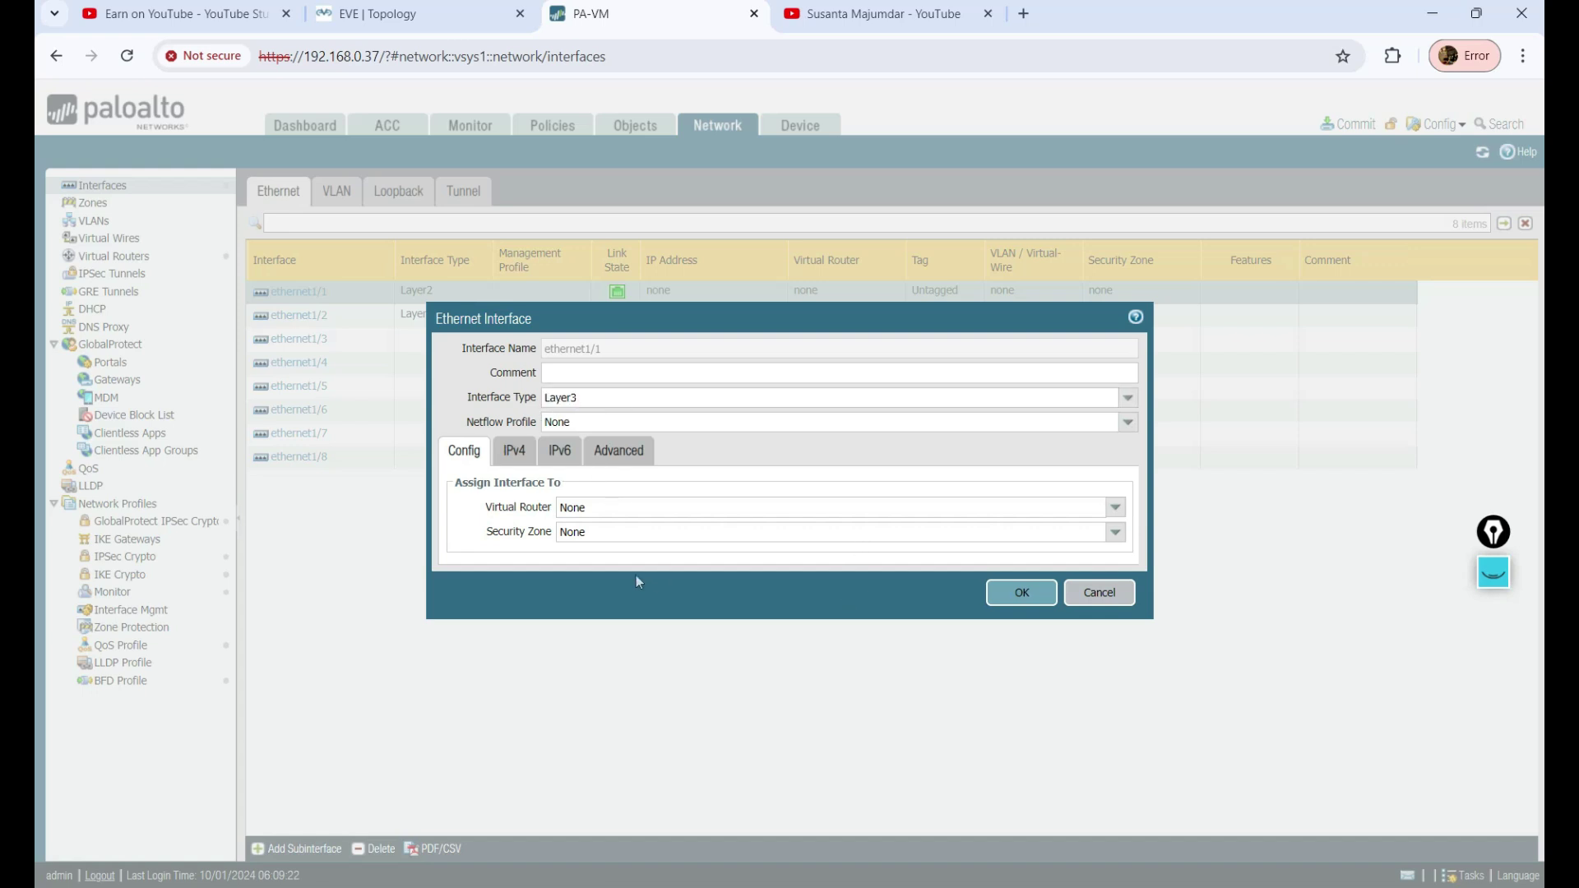
left_click(1012, 599)
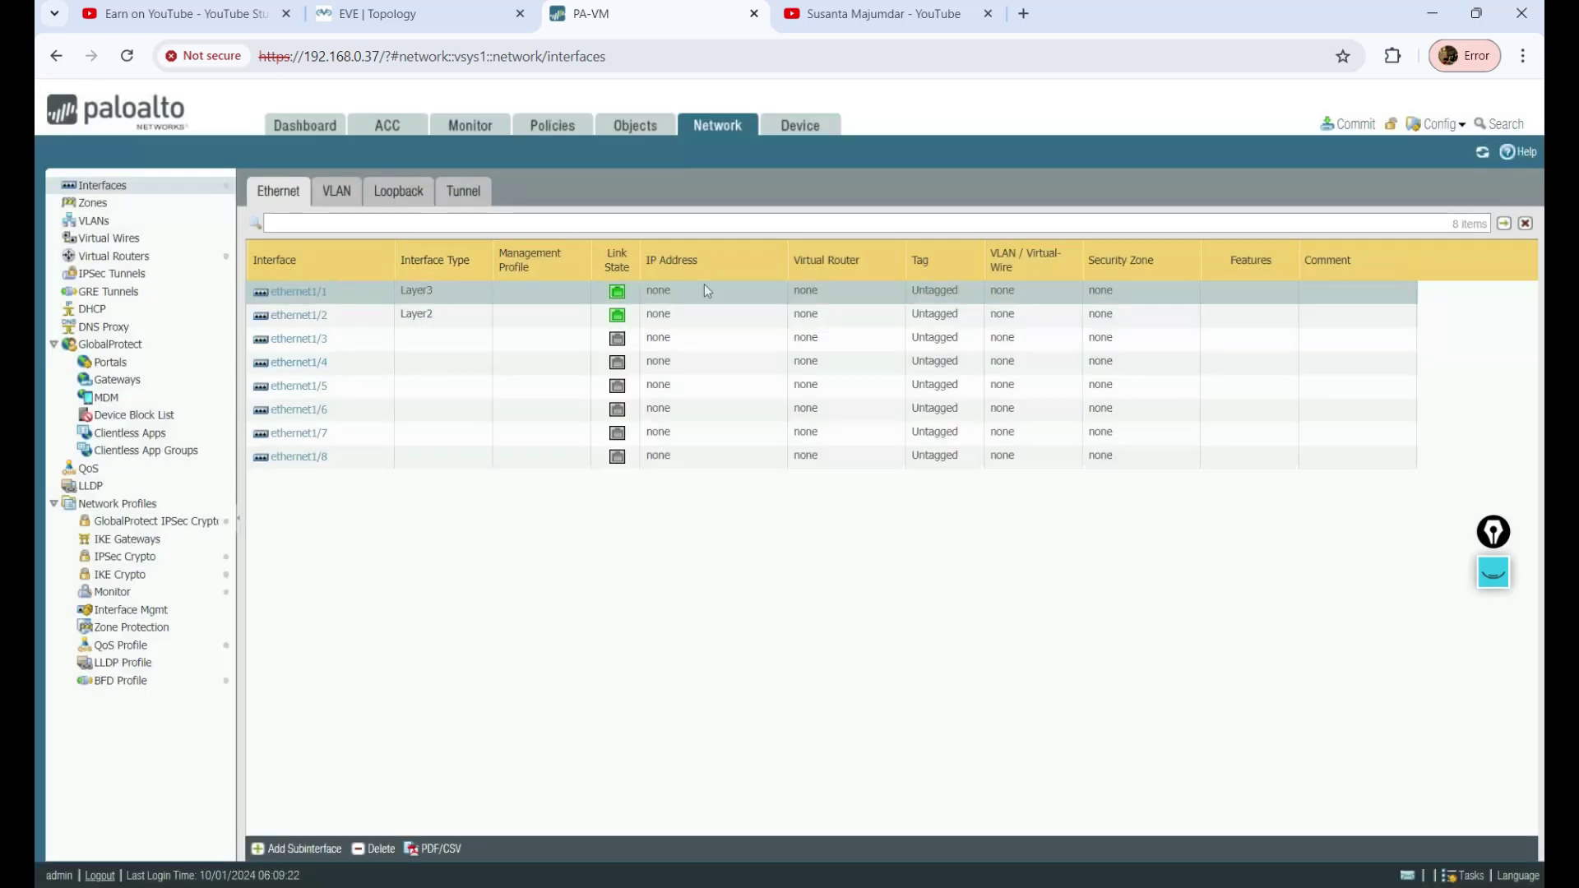
Add the static IPv4 address 192.168.2.1/24 to ethernet1/1
left_click(296, 292)
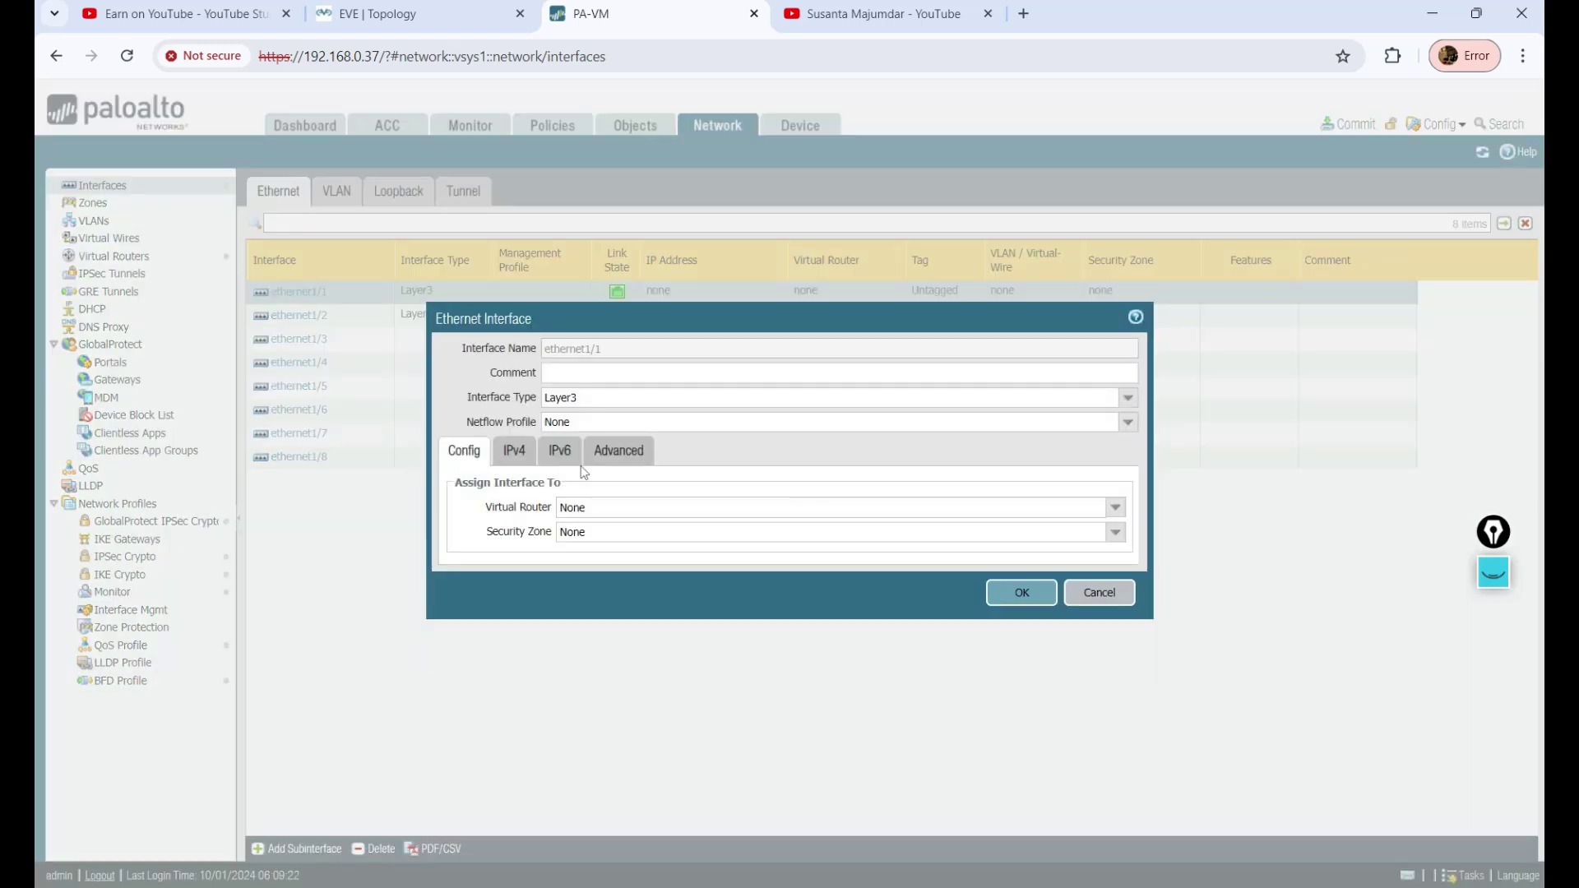
left_click(518, 460)
left_click(475, 639)
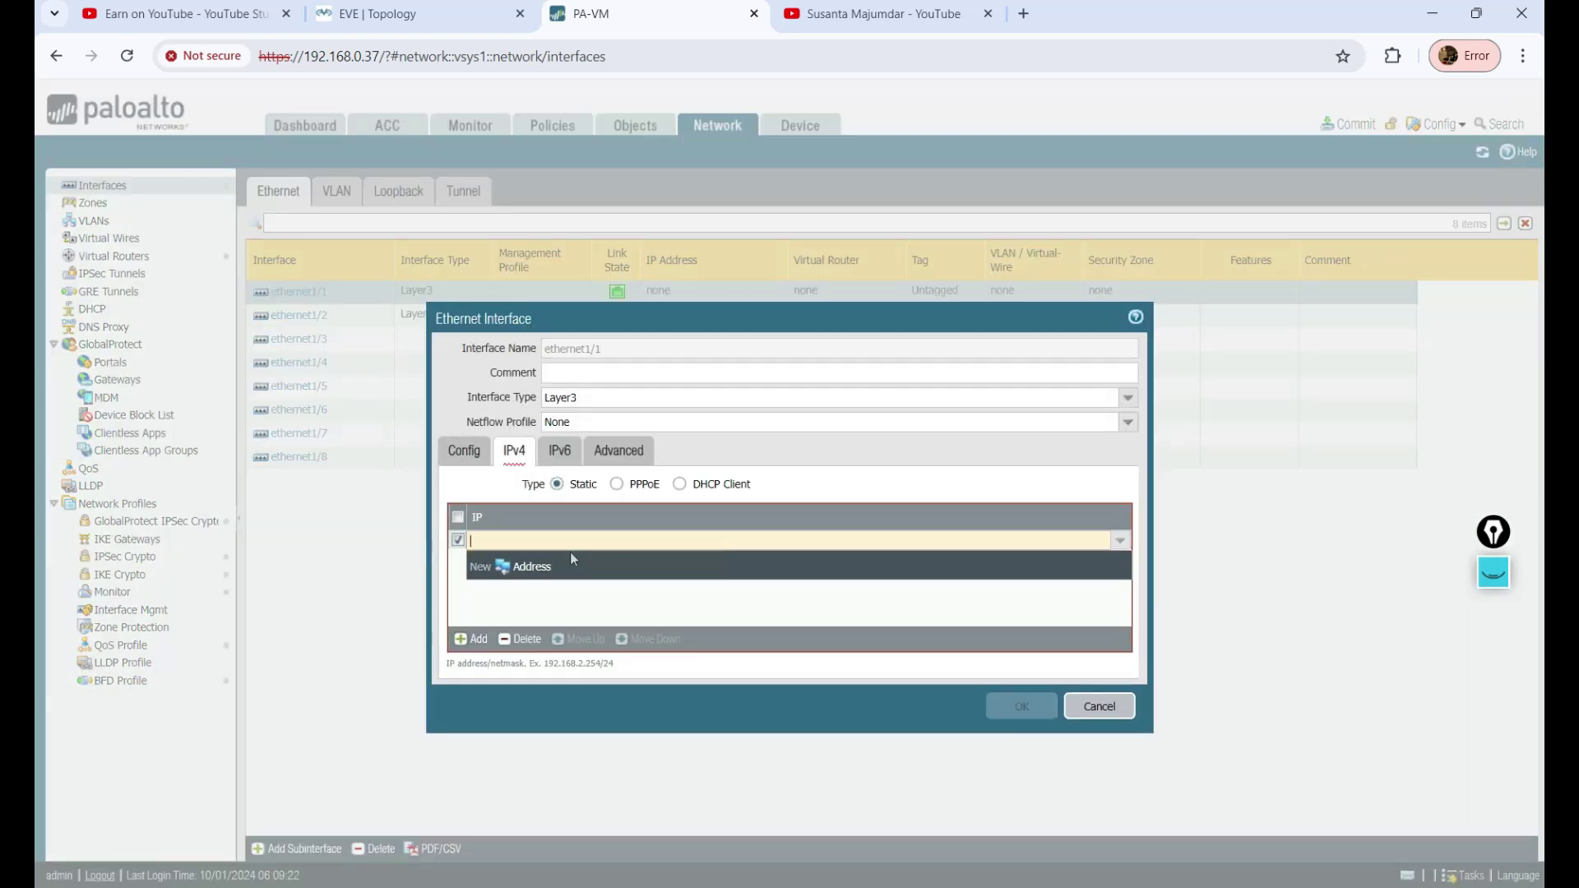
type("192")
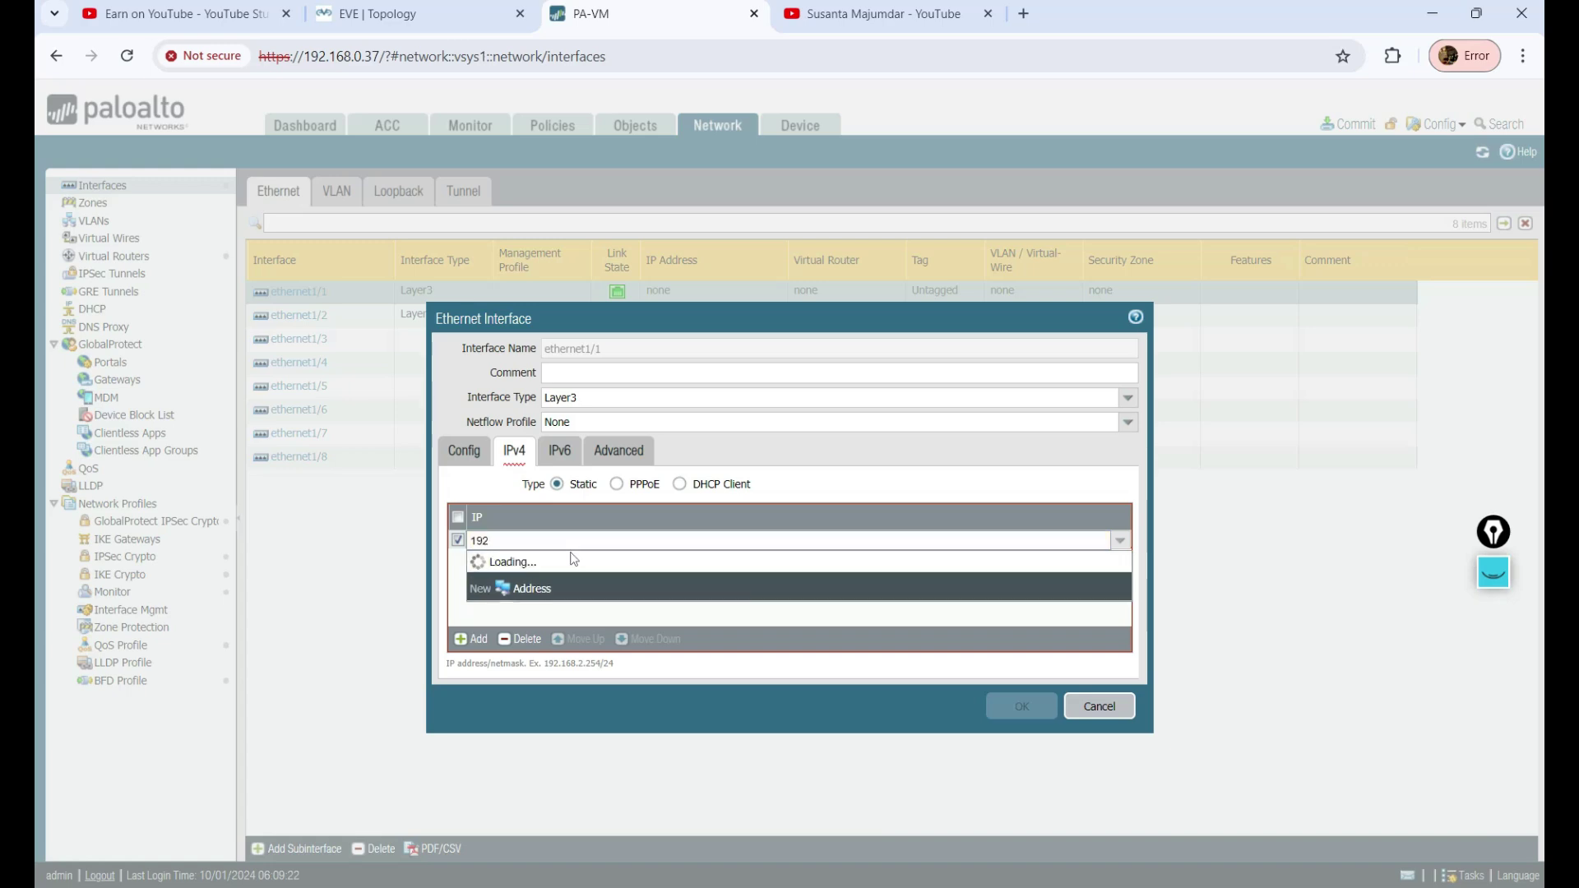
type(".168.2")
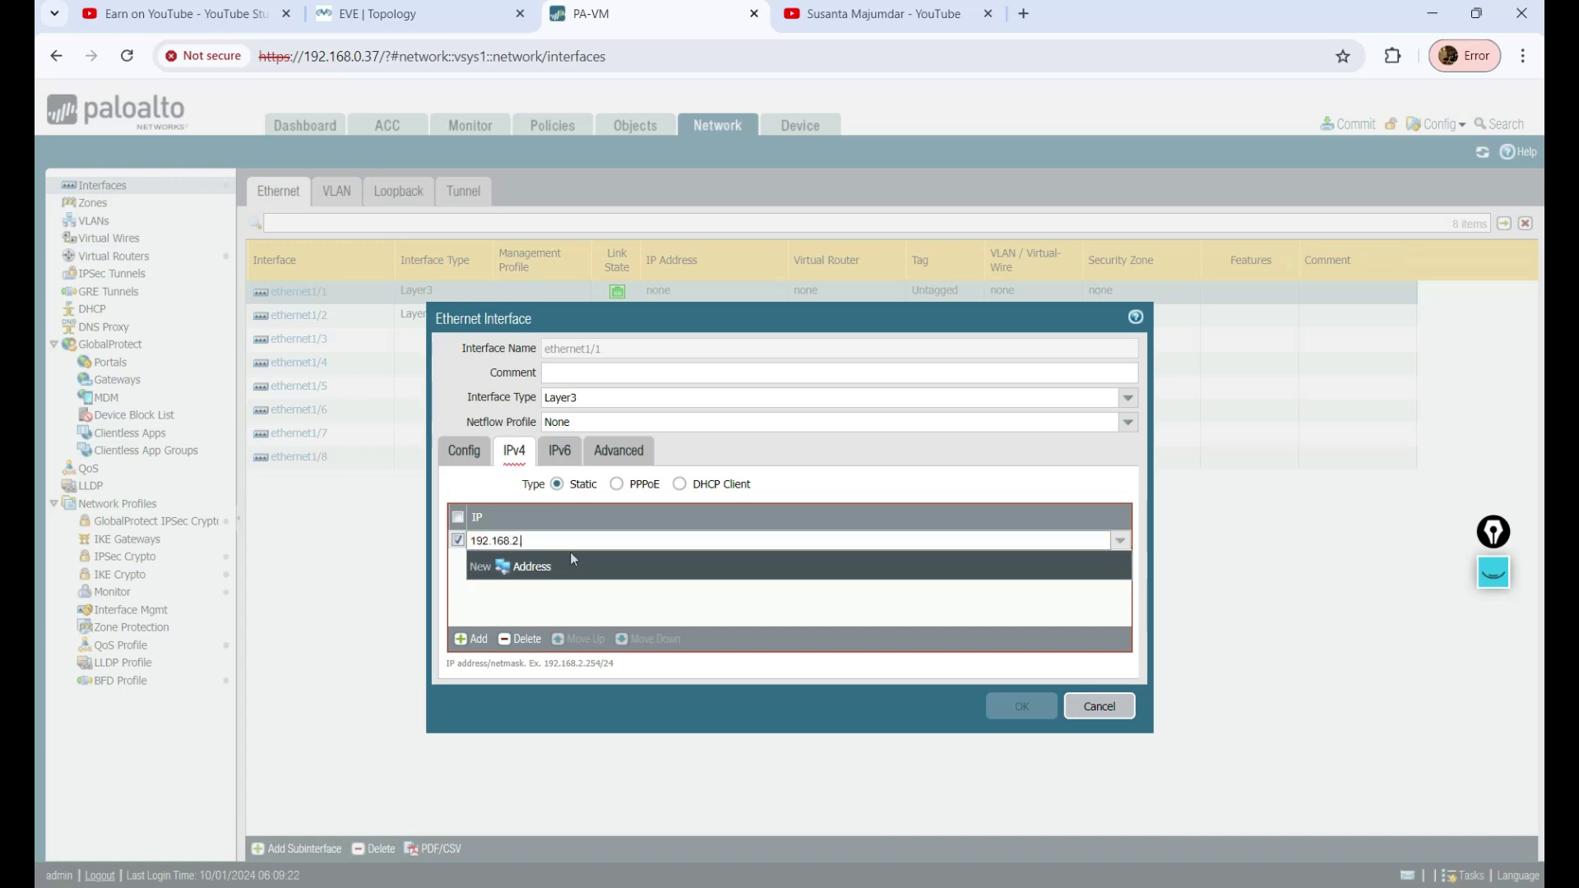
type(".1/24")
left_click(641, 602)
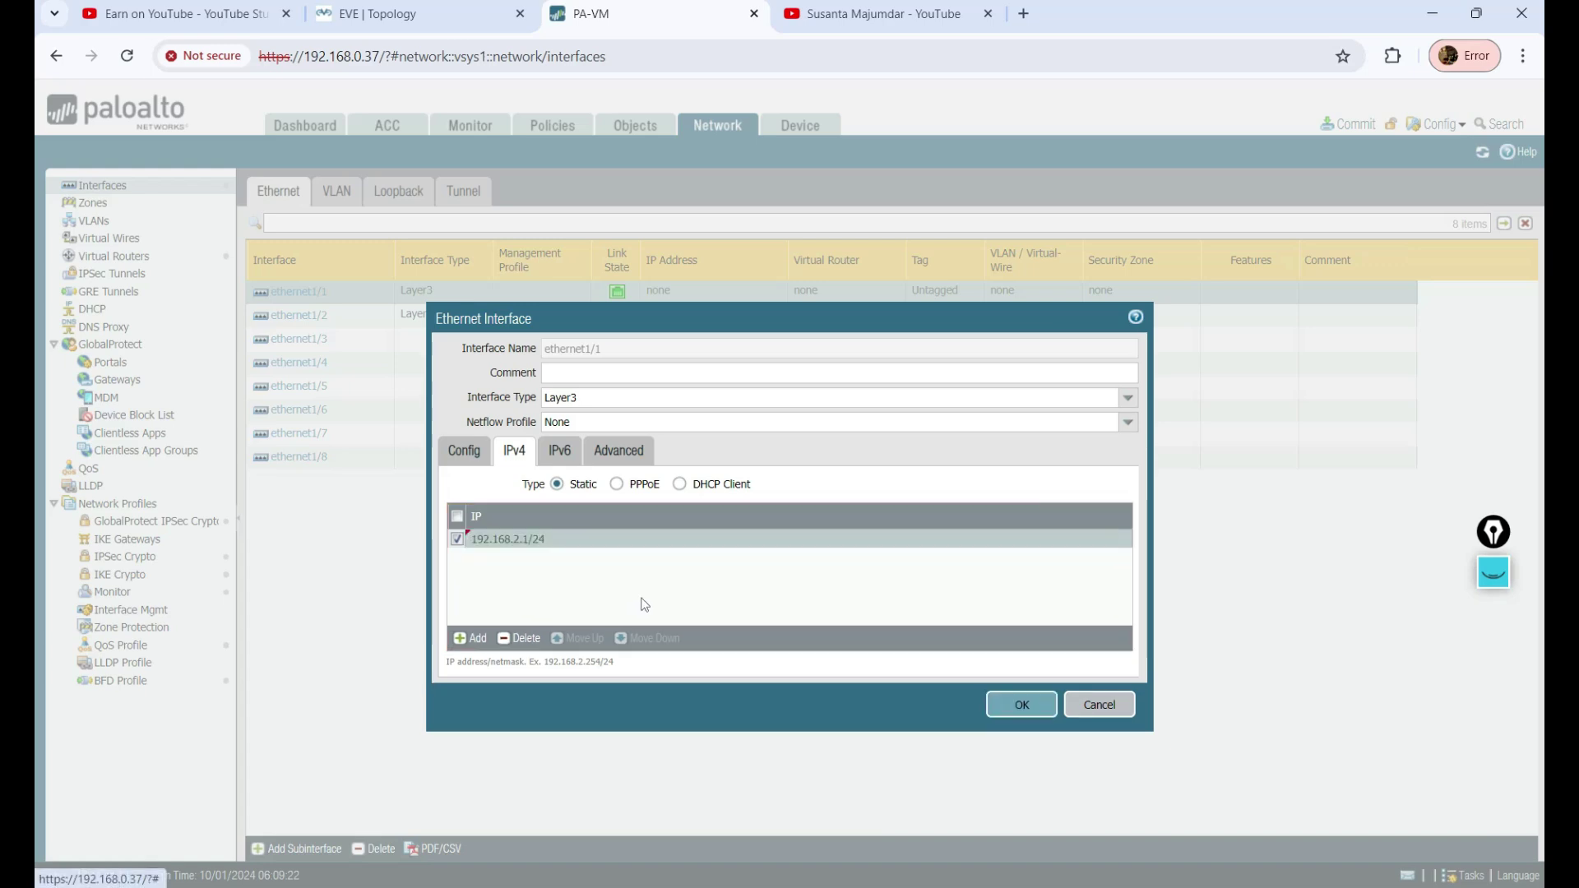
Assign ethernet1/1 to the default virtual router and start a new security zone for it
left_click(462, 453)
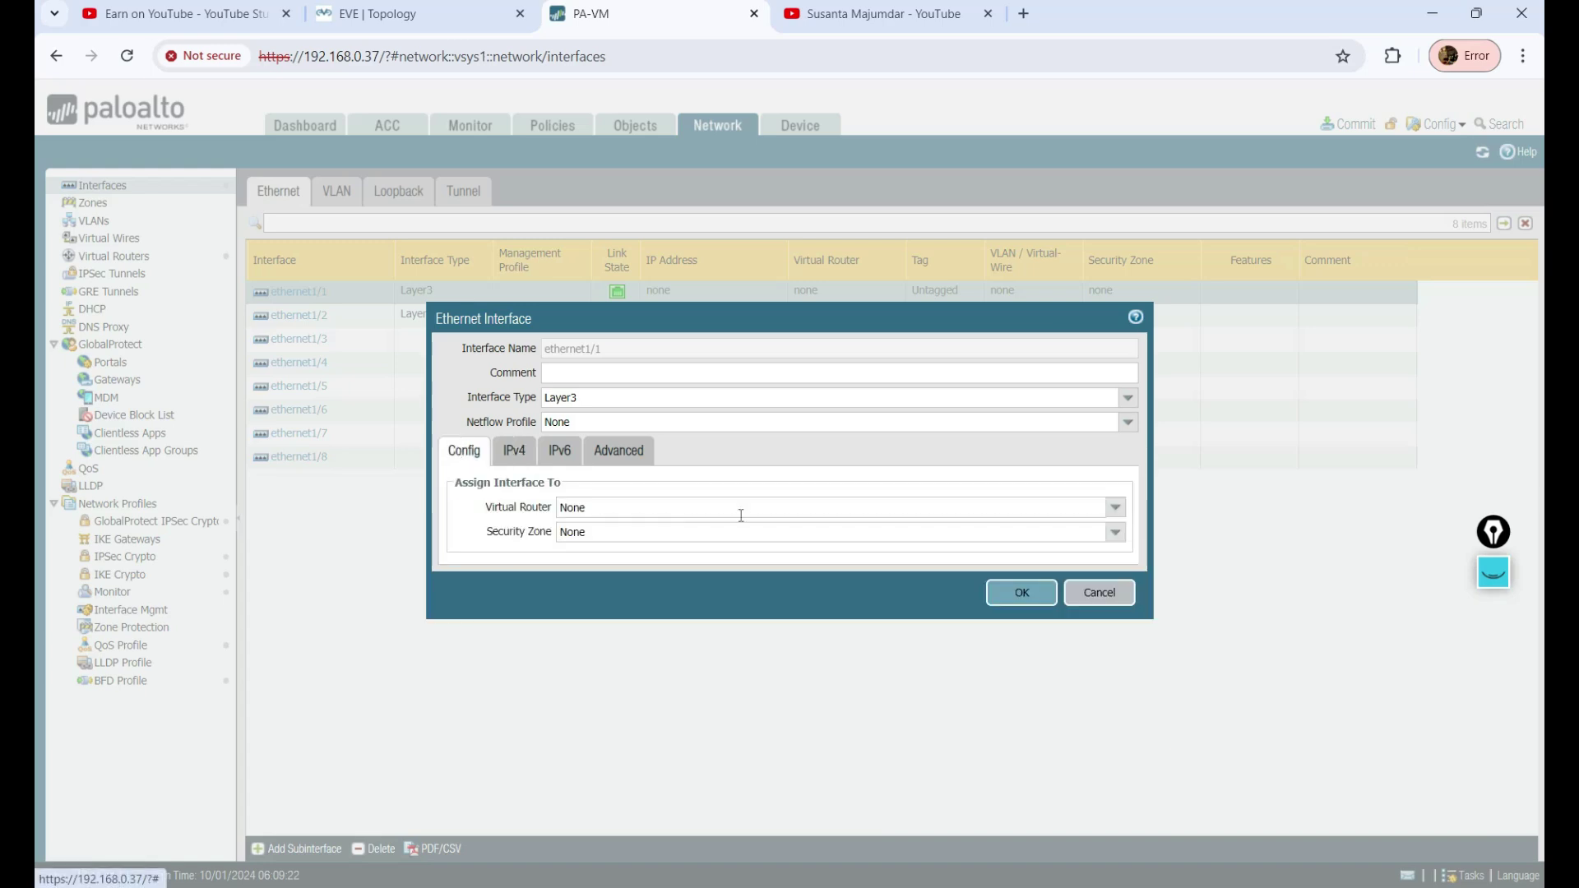
left_click(1116, 507)
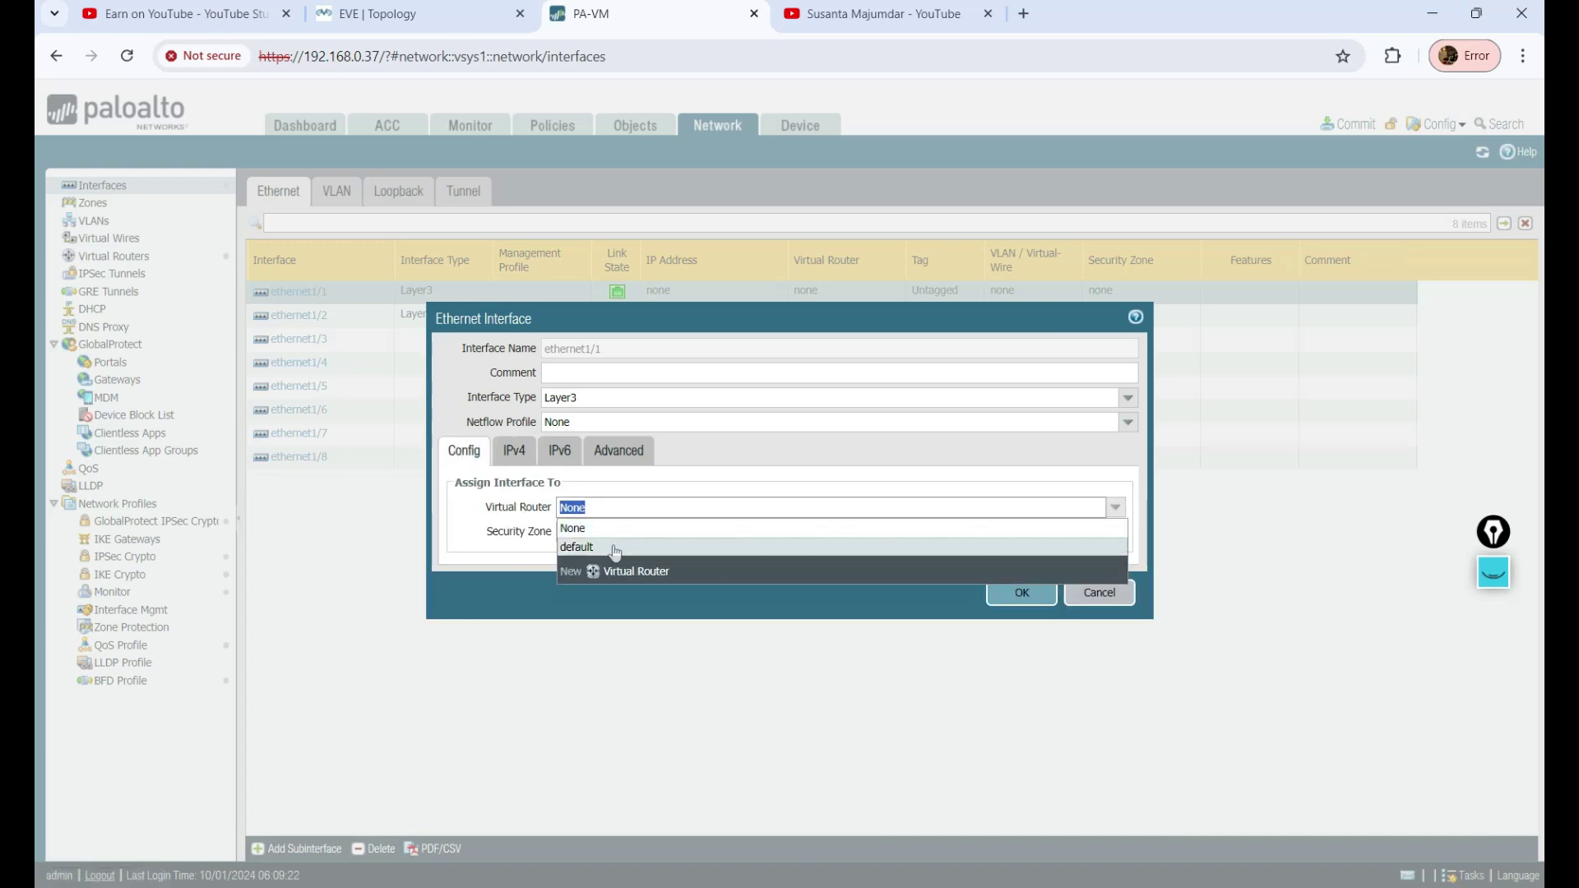
left_click(615, 548)
left_click(1116, 532)
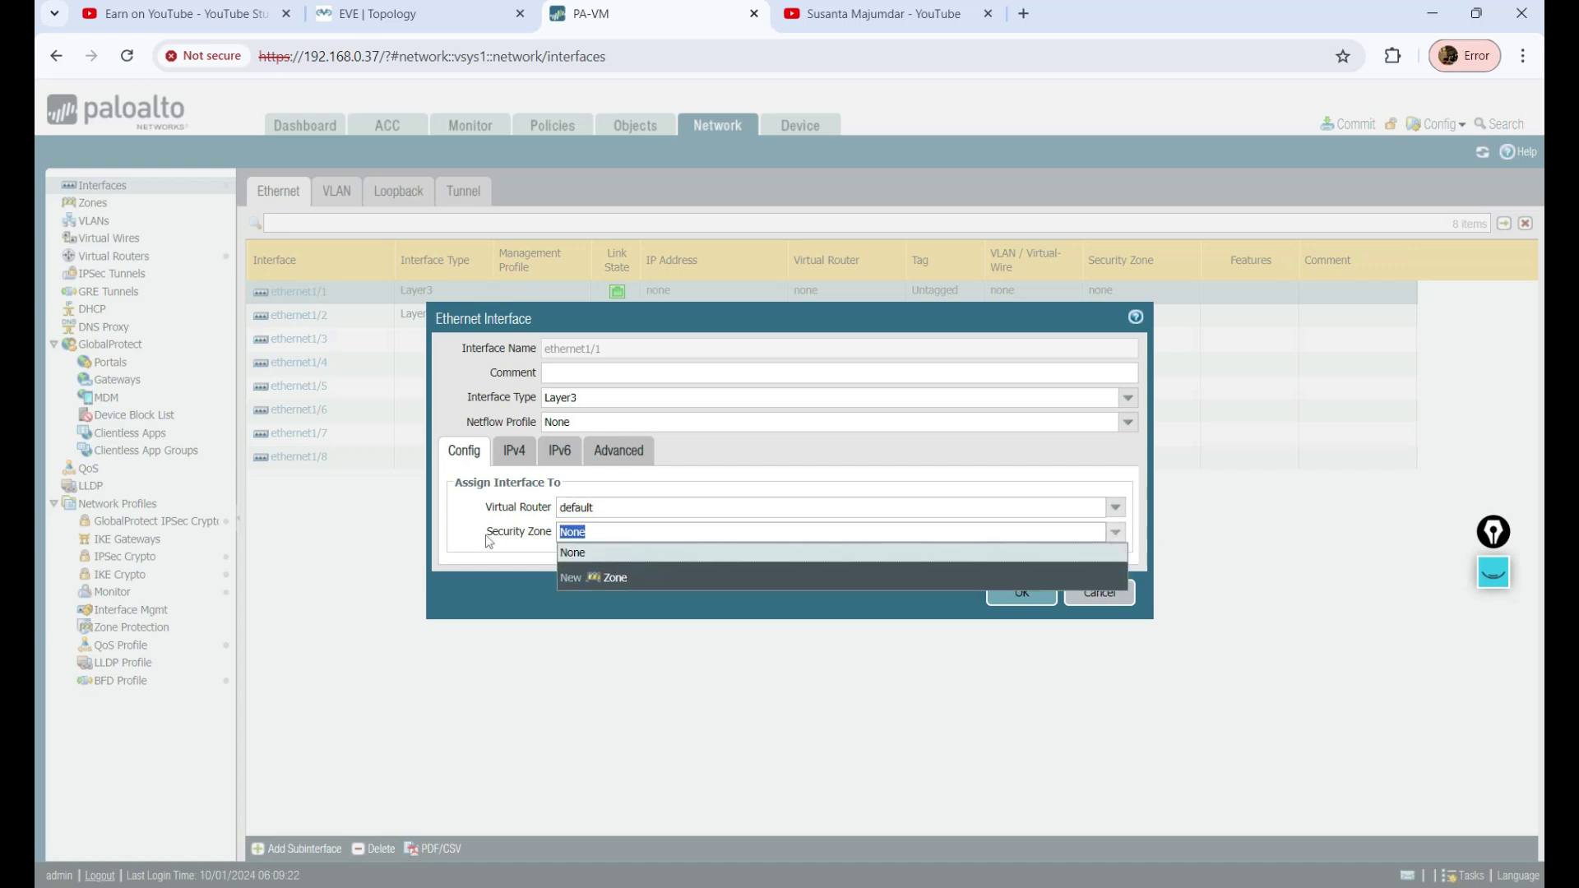
left_click(623, 578)
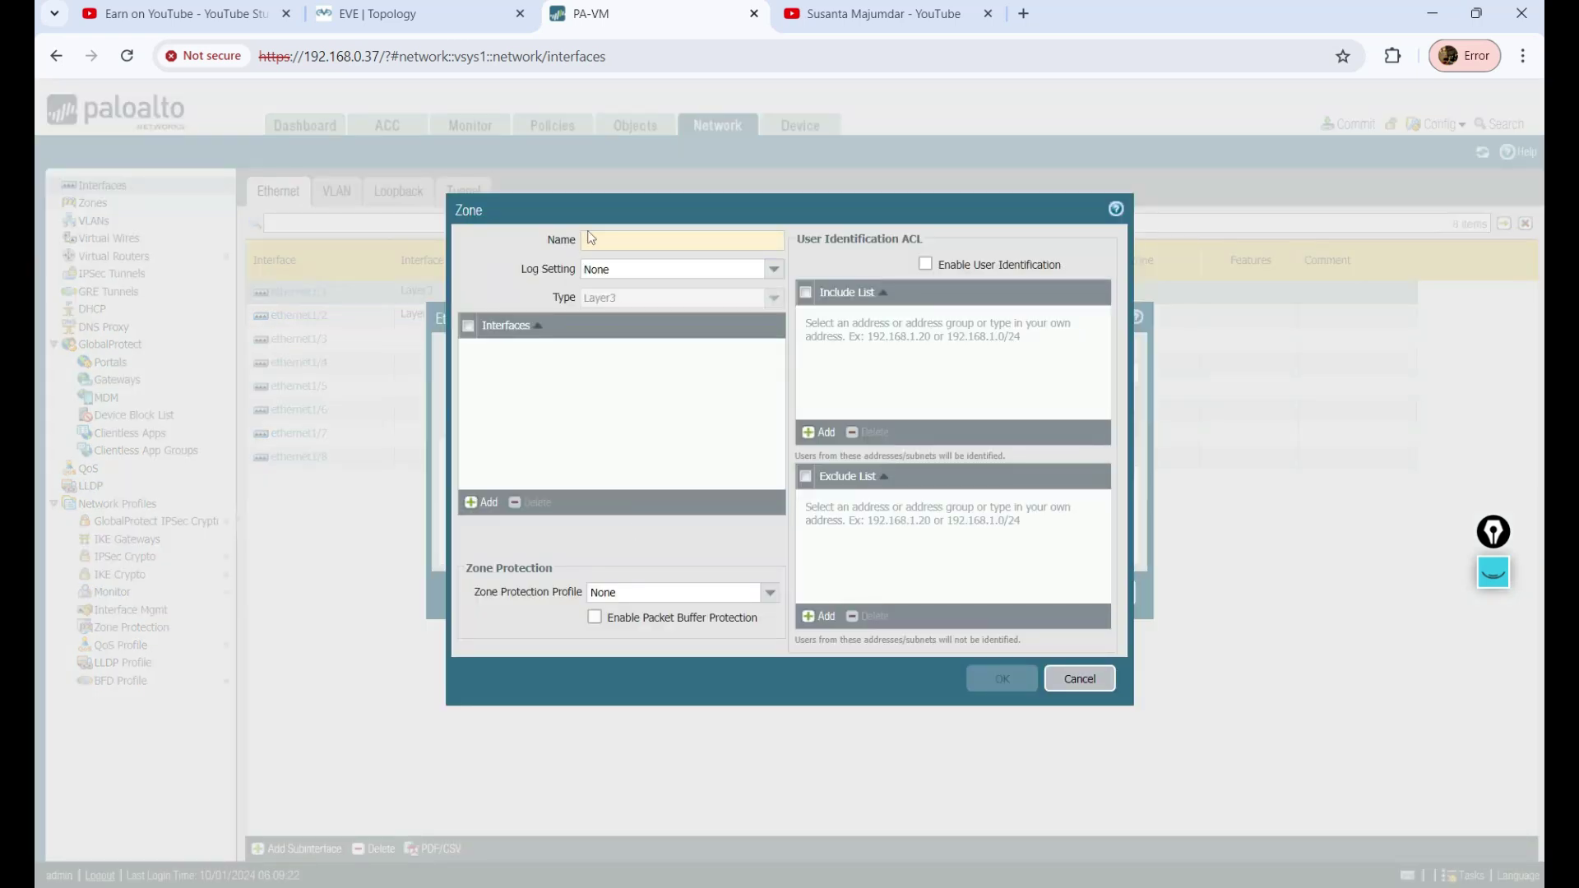
left_click(601, 234)
type("IN")
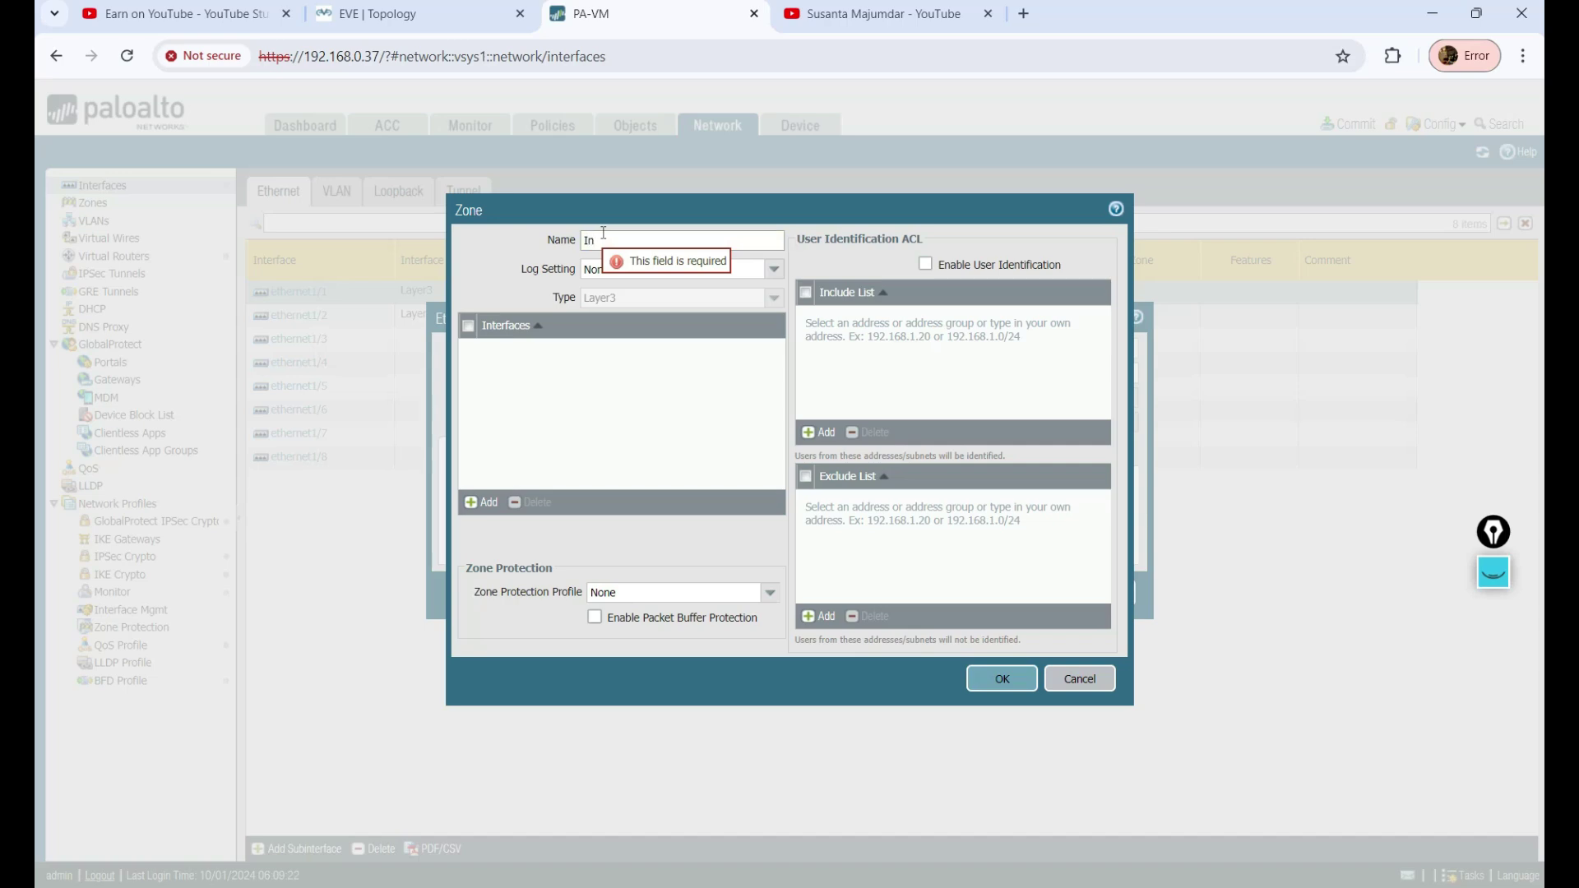
type("tranet")
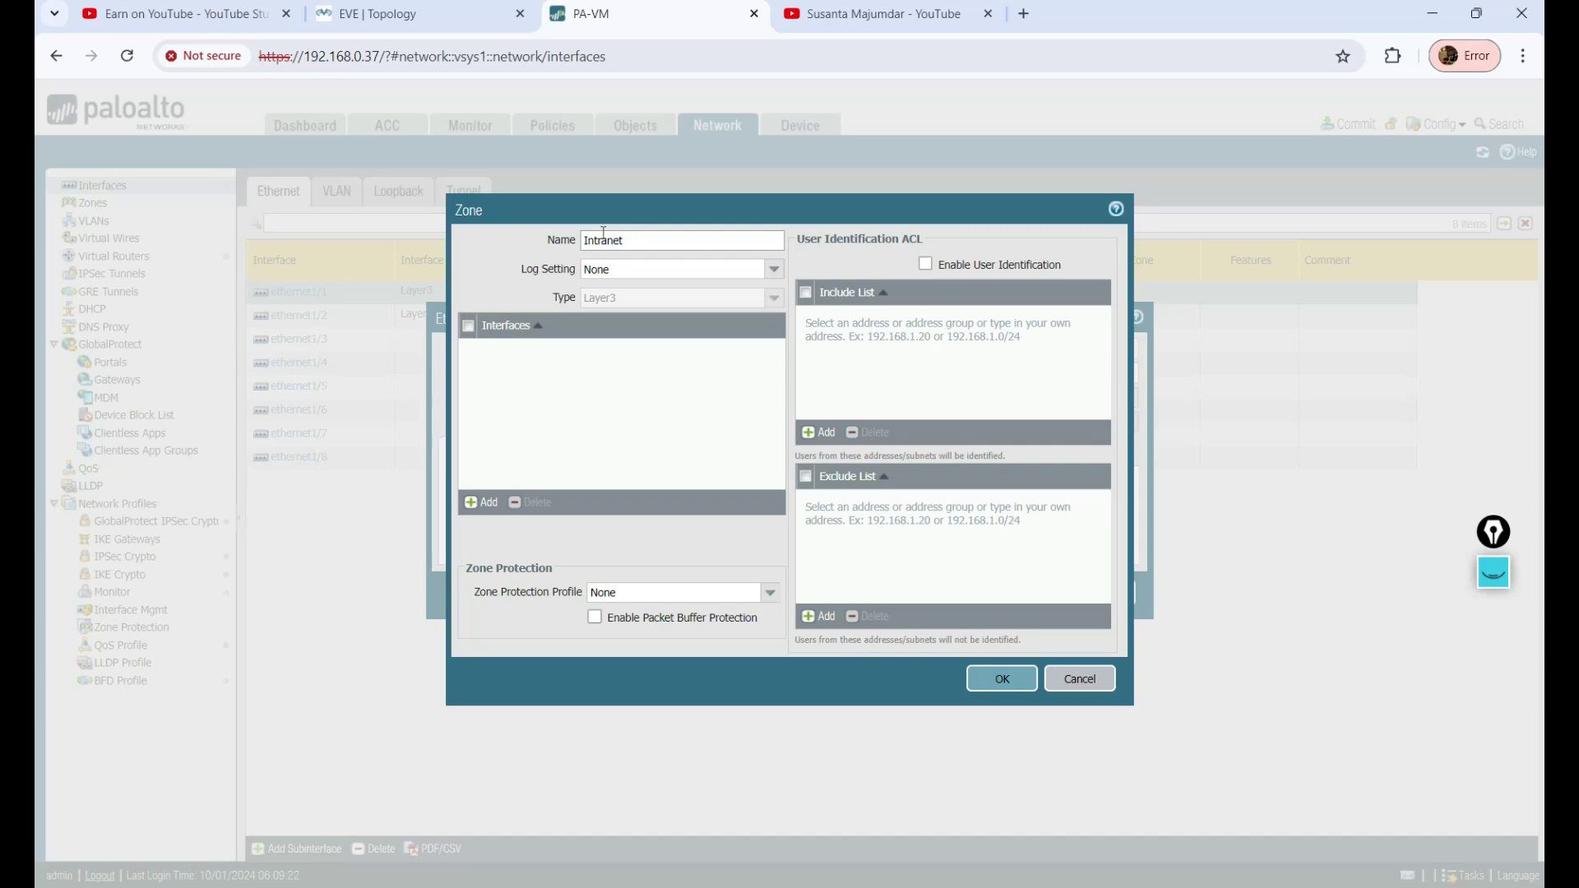
key("ctrl+a")
key("BackSpace")
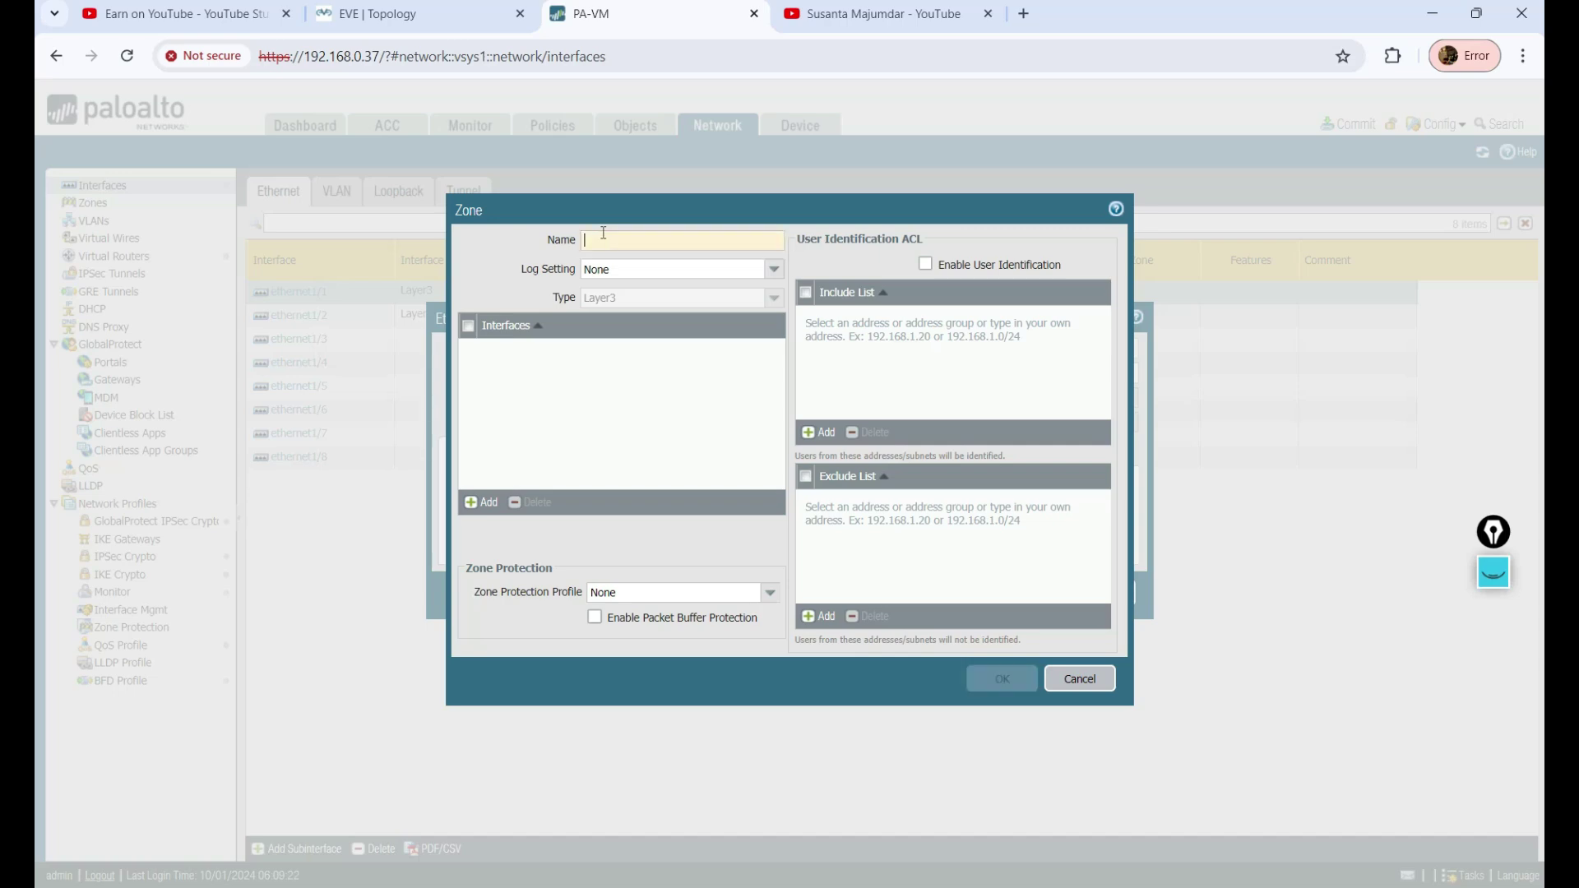
Name the new Layer3 zone Trust_Zone, create it, and save the ethernet1/1 configuration
type("Trust_Zone")
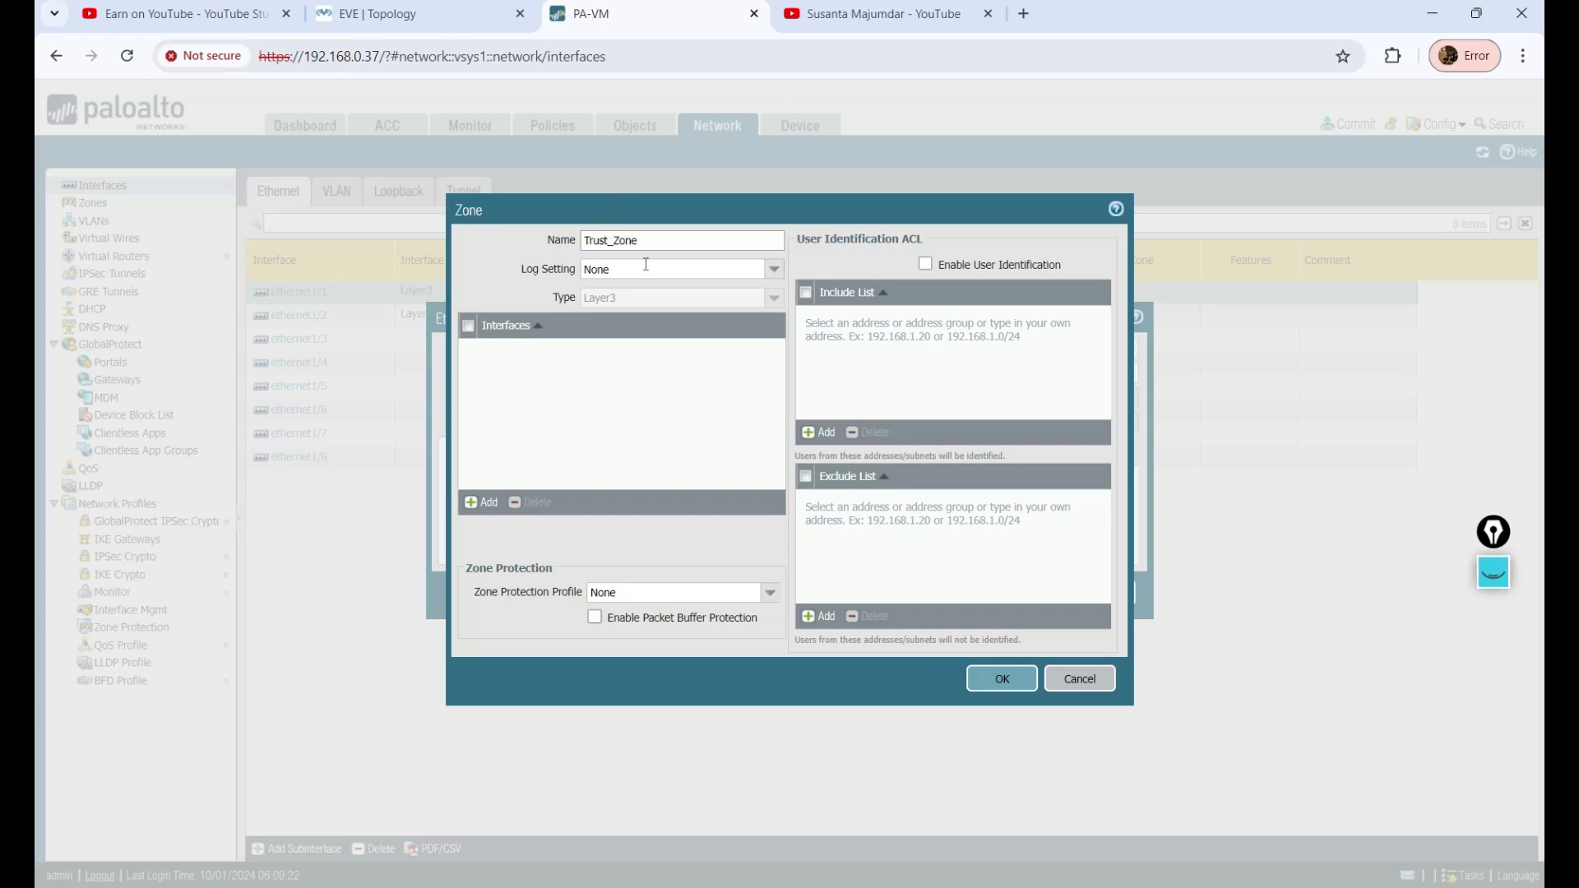
left_click(703, 302)
left_click_drag(651, 298, 581, 298)
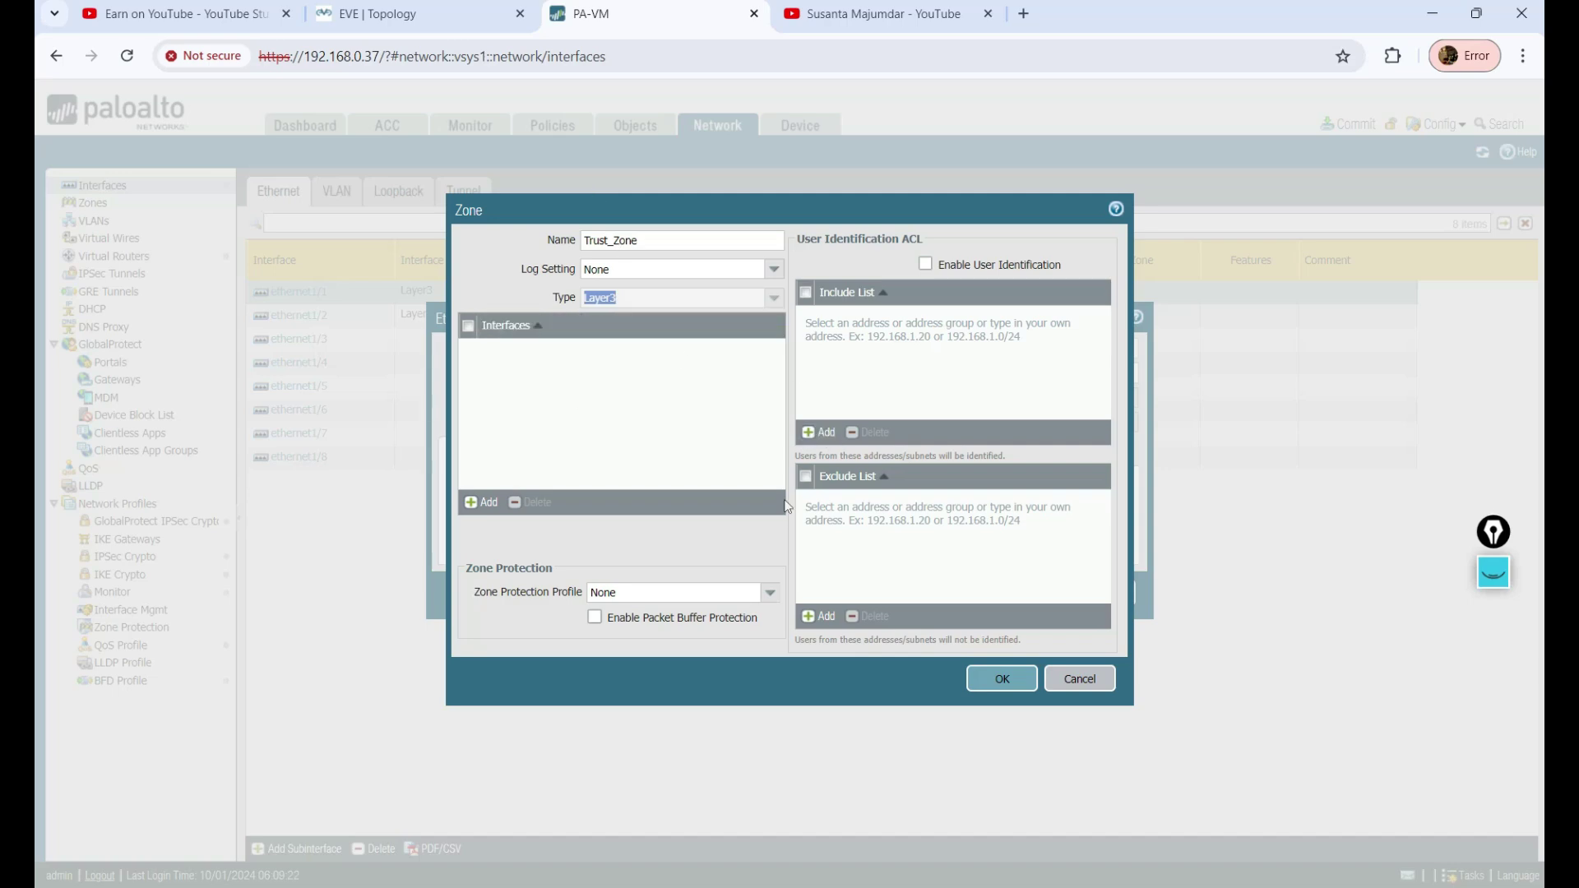
left_click(1013, 681)
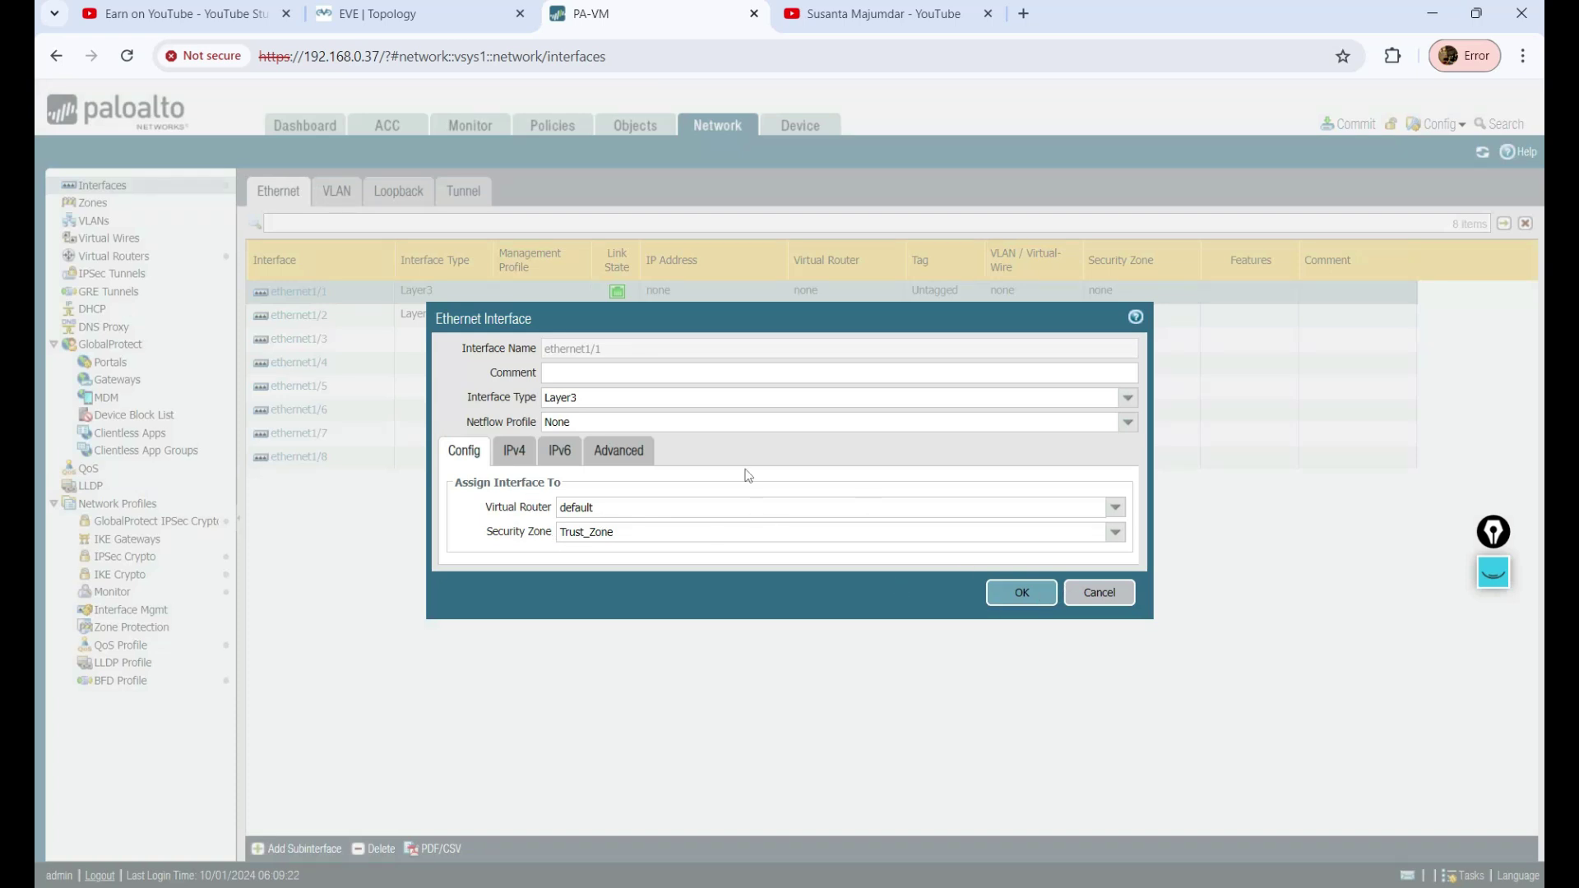
left_click(1027, 593)
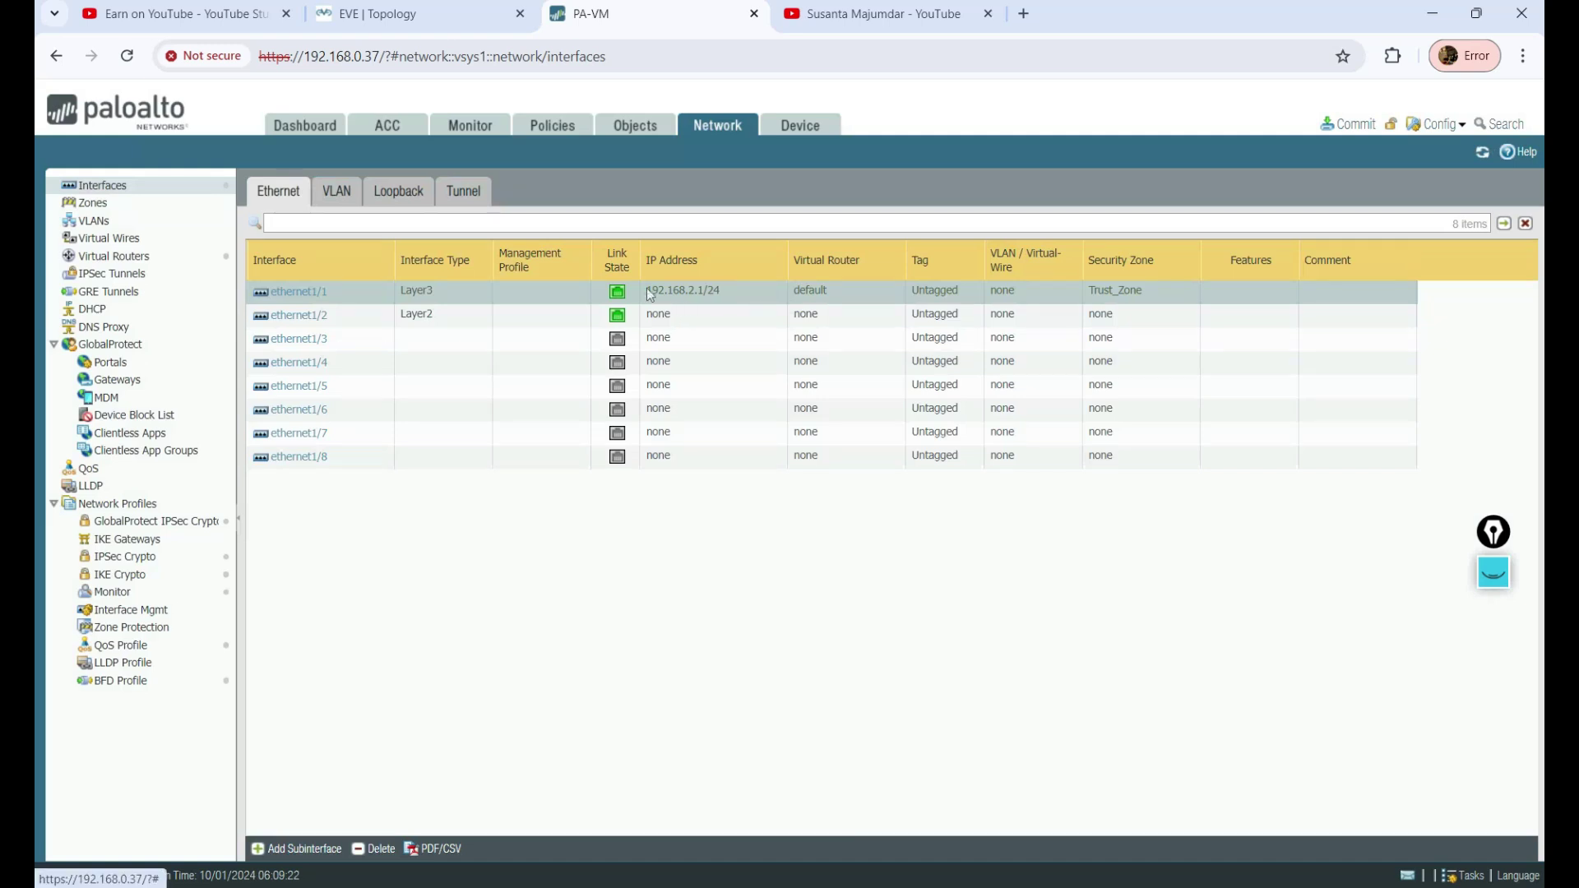
Set ethernet1/2 to interface type Layer3 and give it the static IPv4 address 192.168.31.1/24
left_click(290, 320)
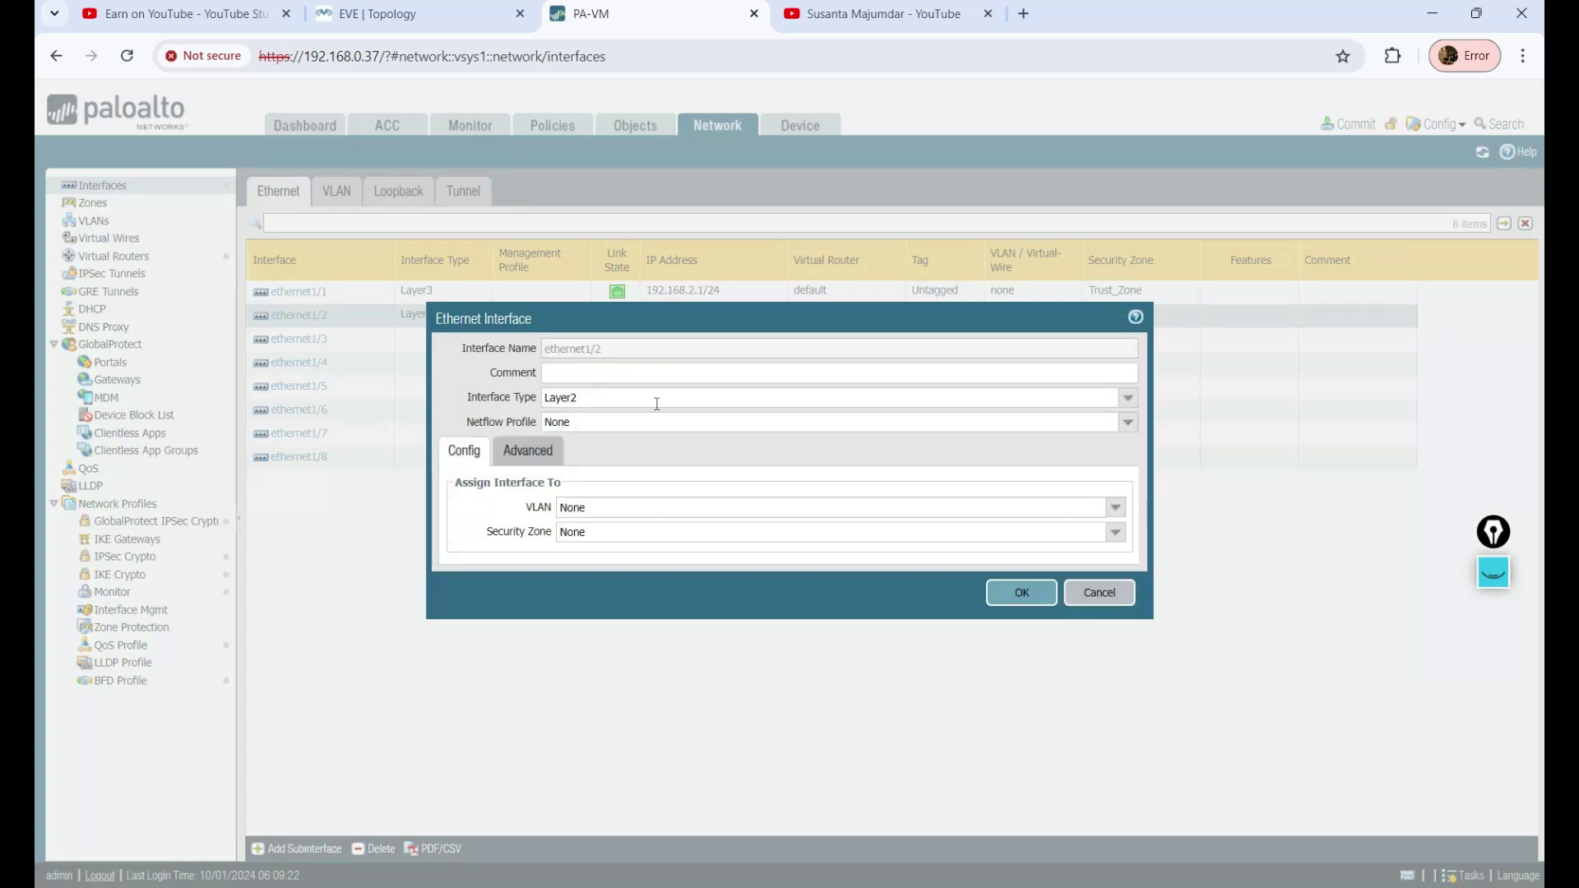
left_click(1128, 400)
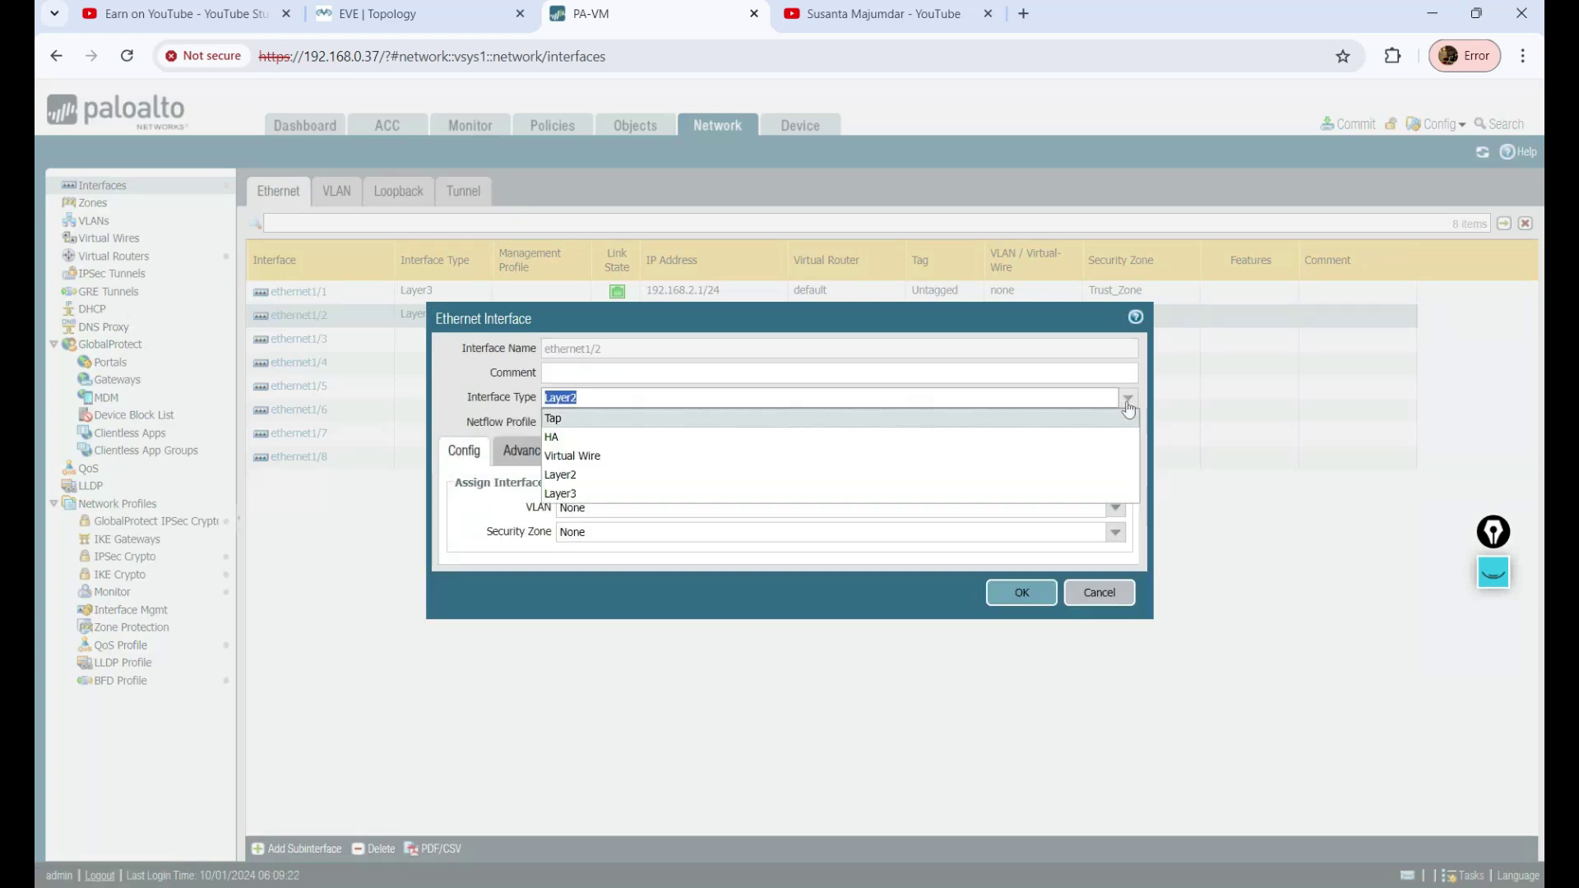
left_click(606, 493)
left_click(514, 451)
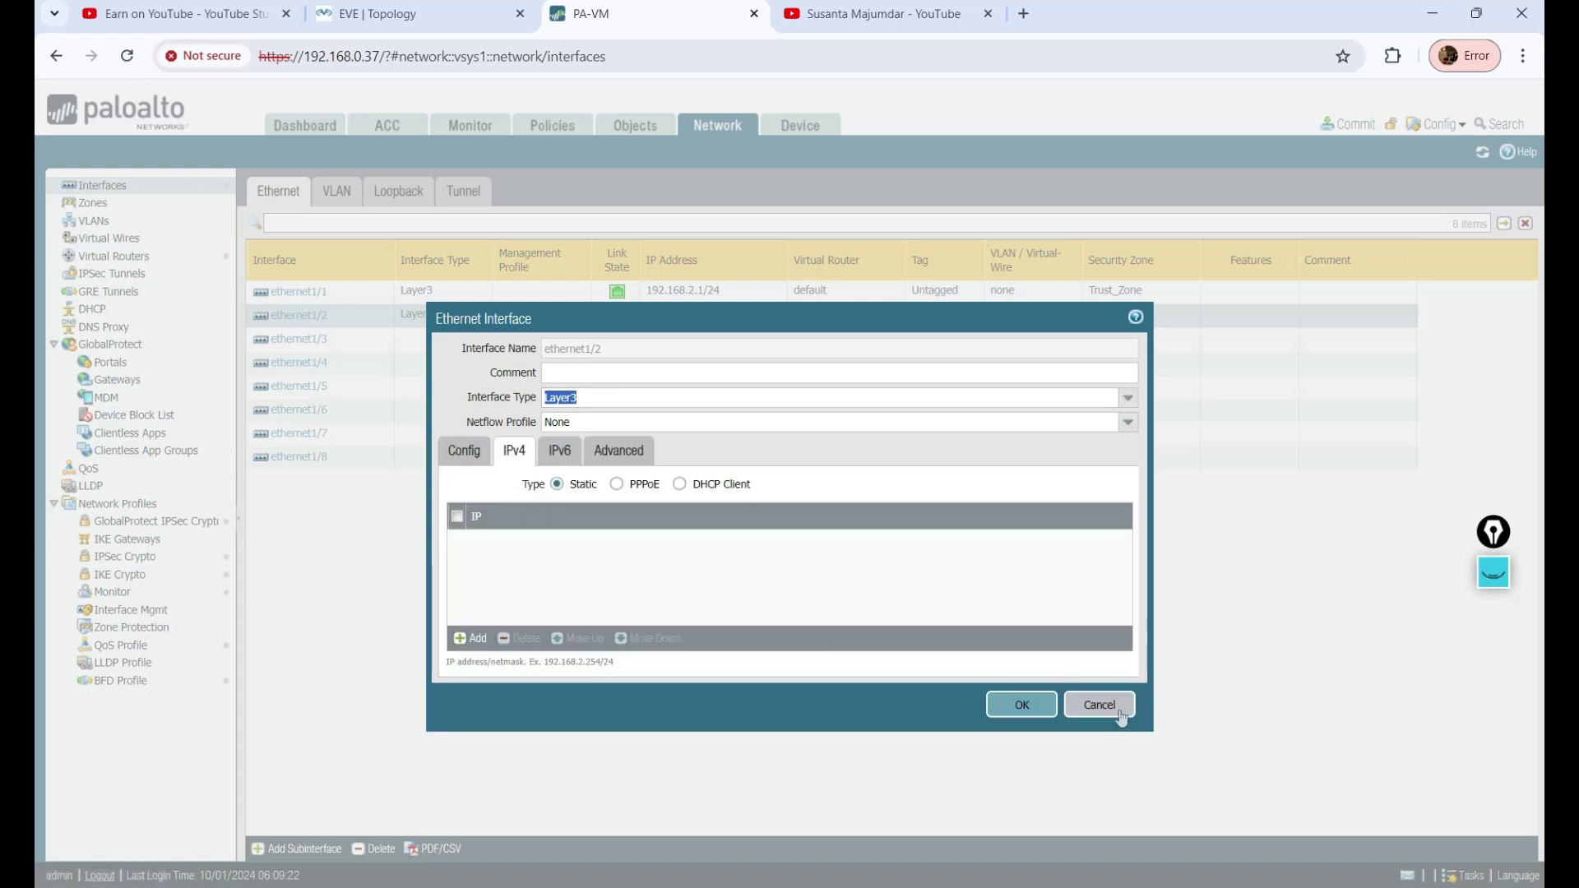
left_click(470, 639)
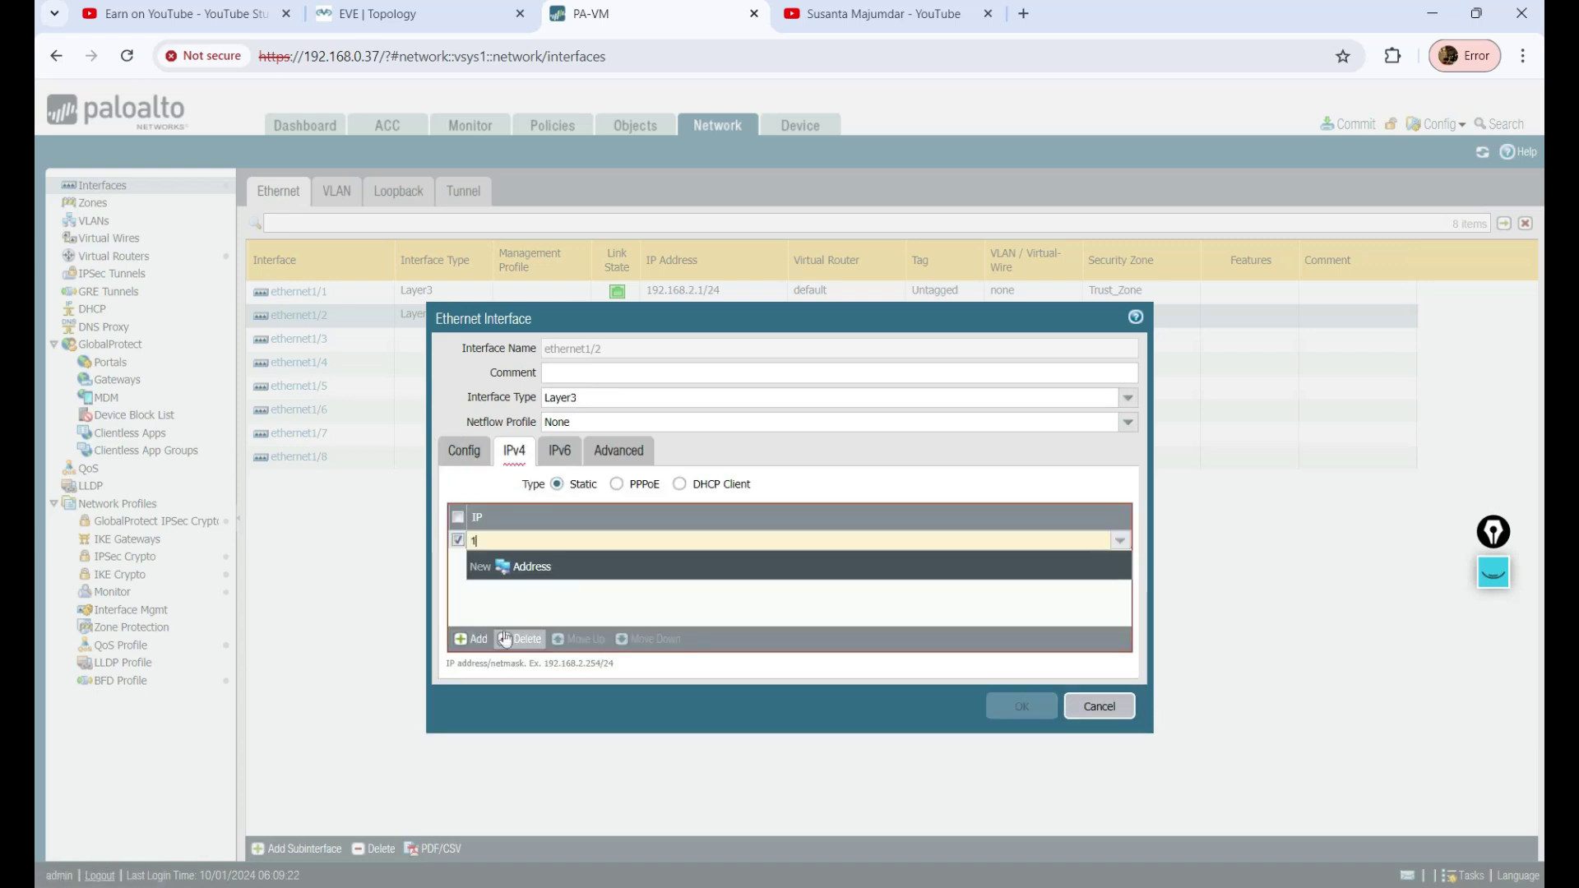
type("192.168.31.1/24")
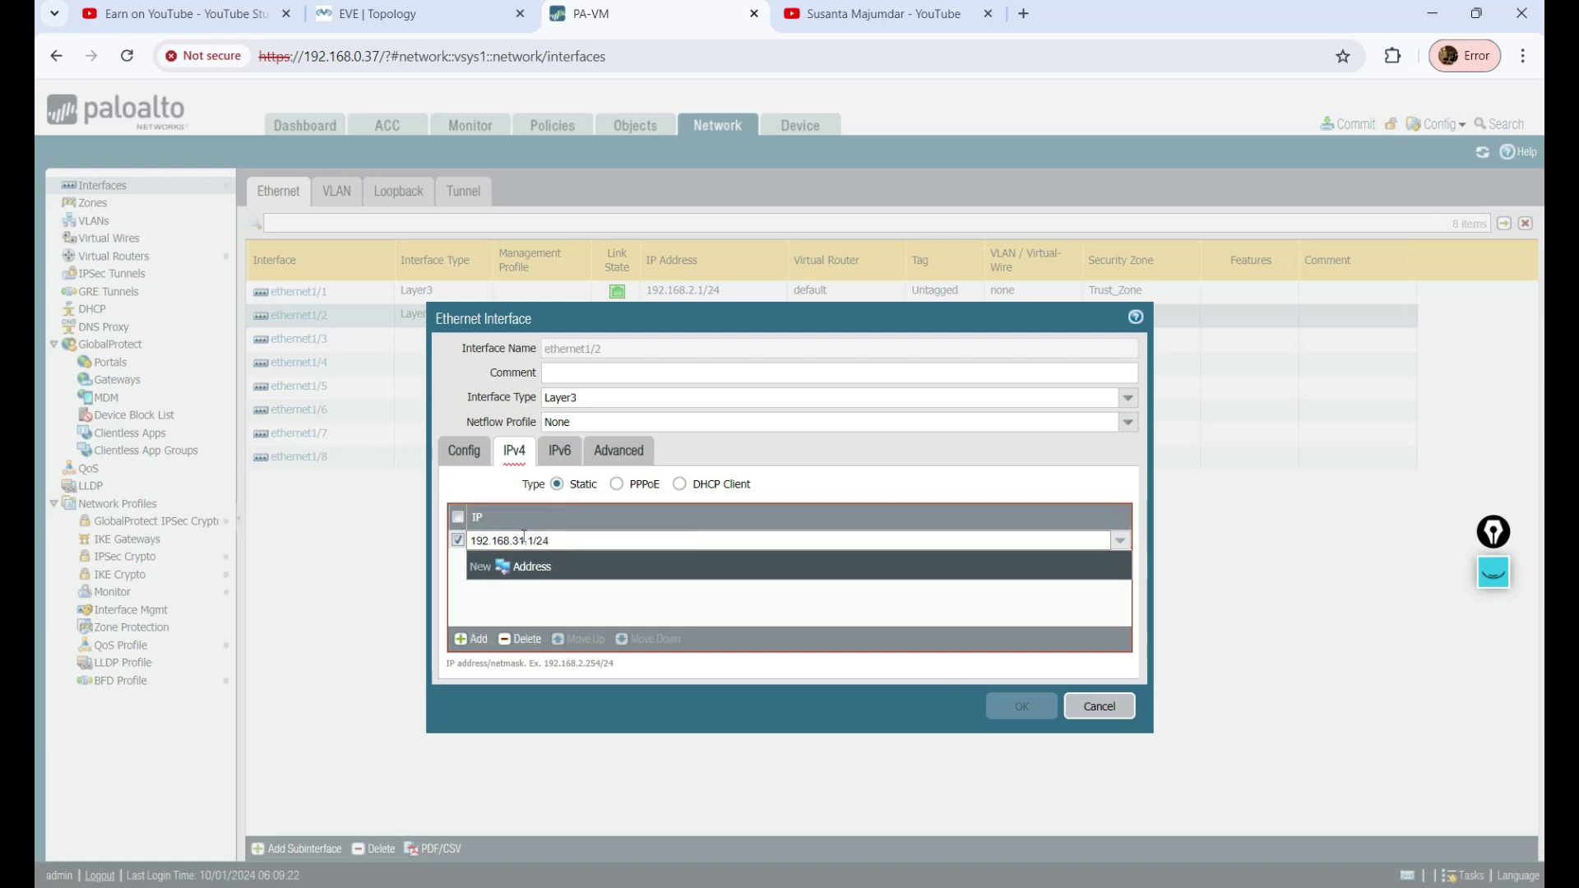
left_click(464, 451)
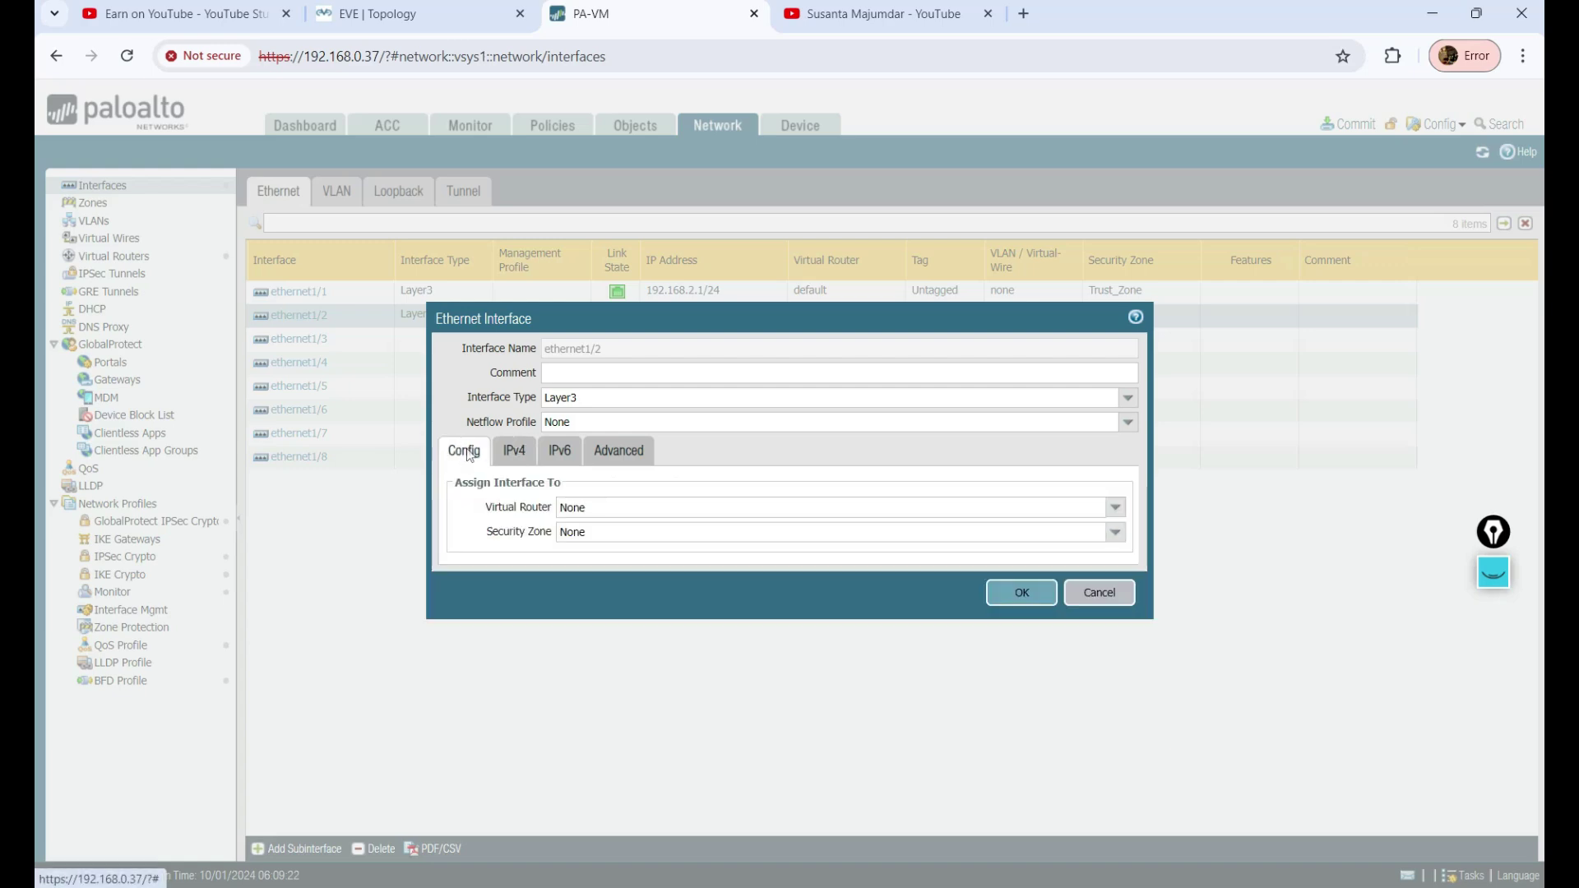
Assign ethernet1/2 to the default virtual router and start a new security zone for it
left_click(514, 455)
left_click(463, 451)
left_click(606, 507)
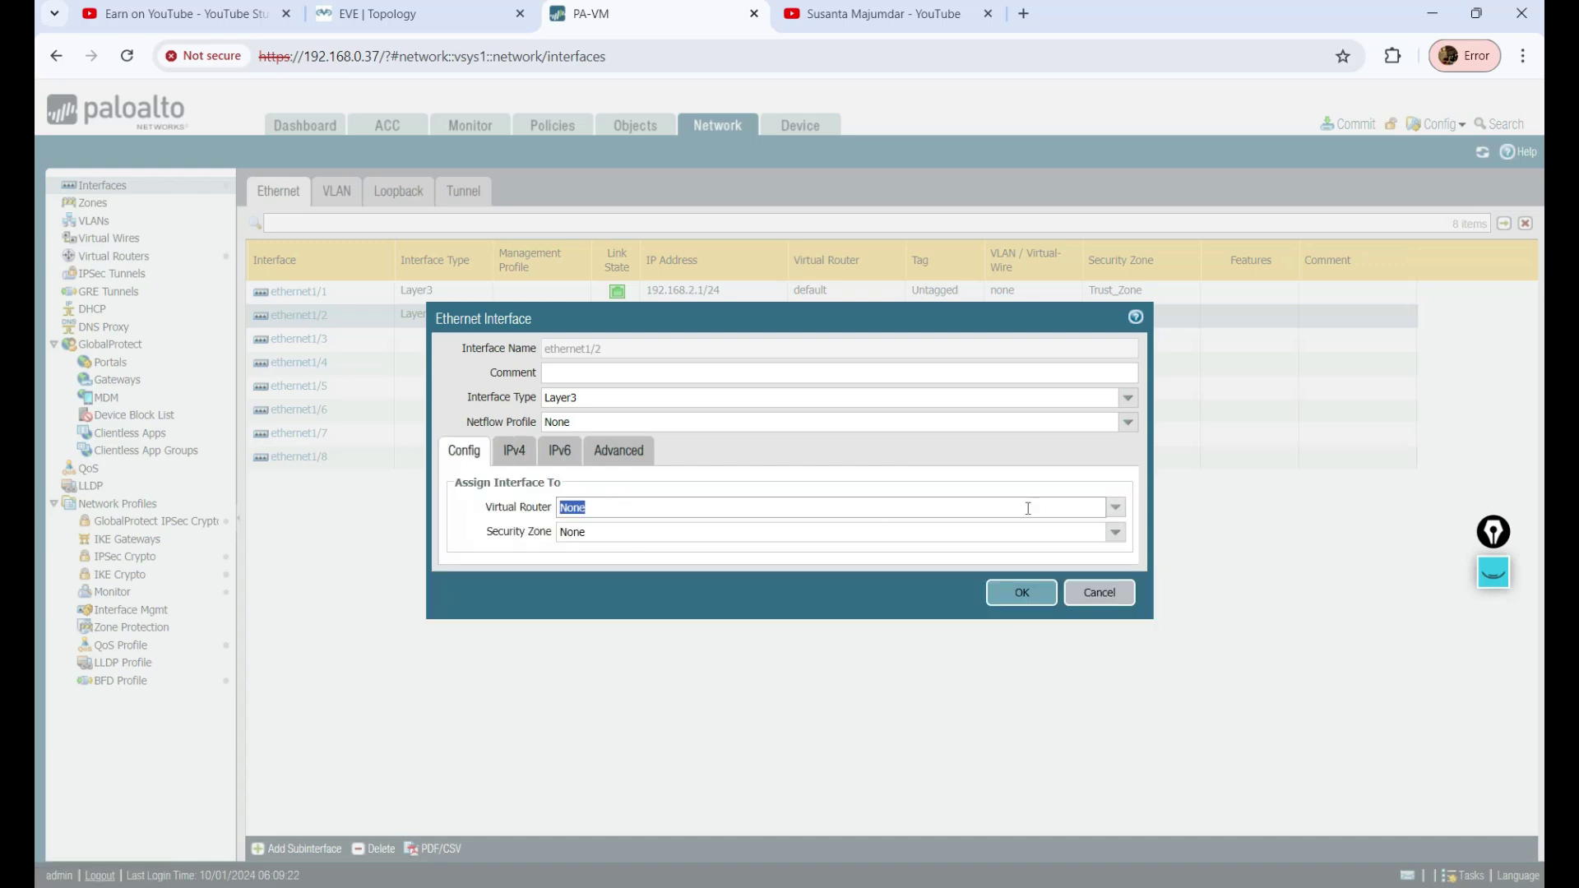
left_click(1116, 509)
left_click(582, 550)
left_click(1116, 534)
left_click(607, 597)
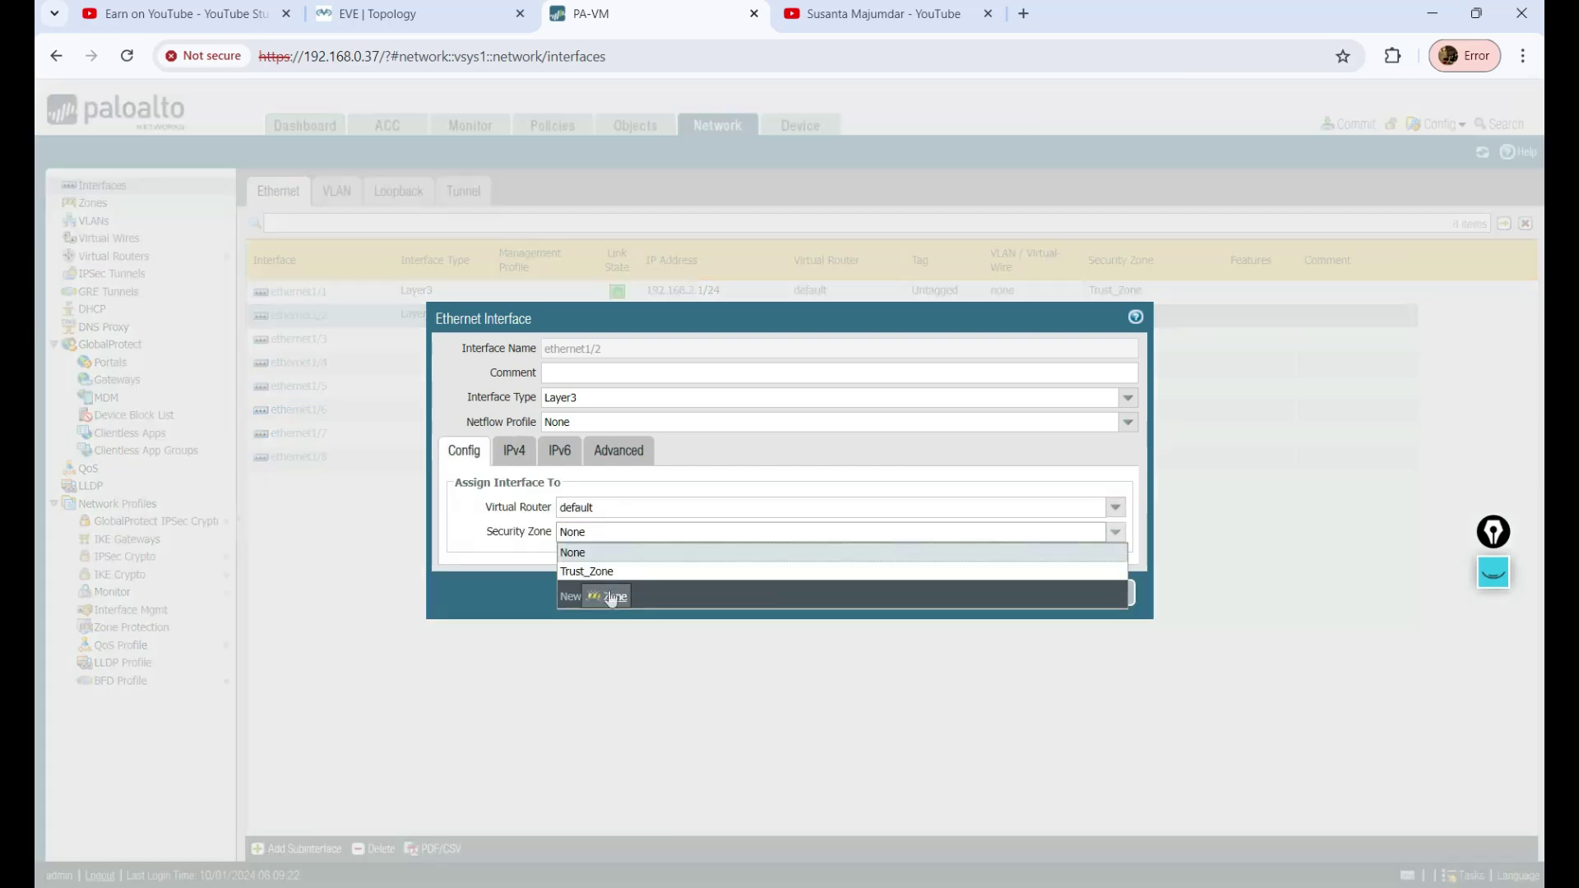
Name the new Layer3 zone Untrust_Zone, create it, and save the ethernet1/2 configuration
type("Un")
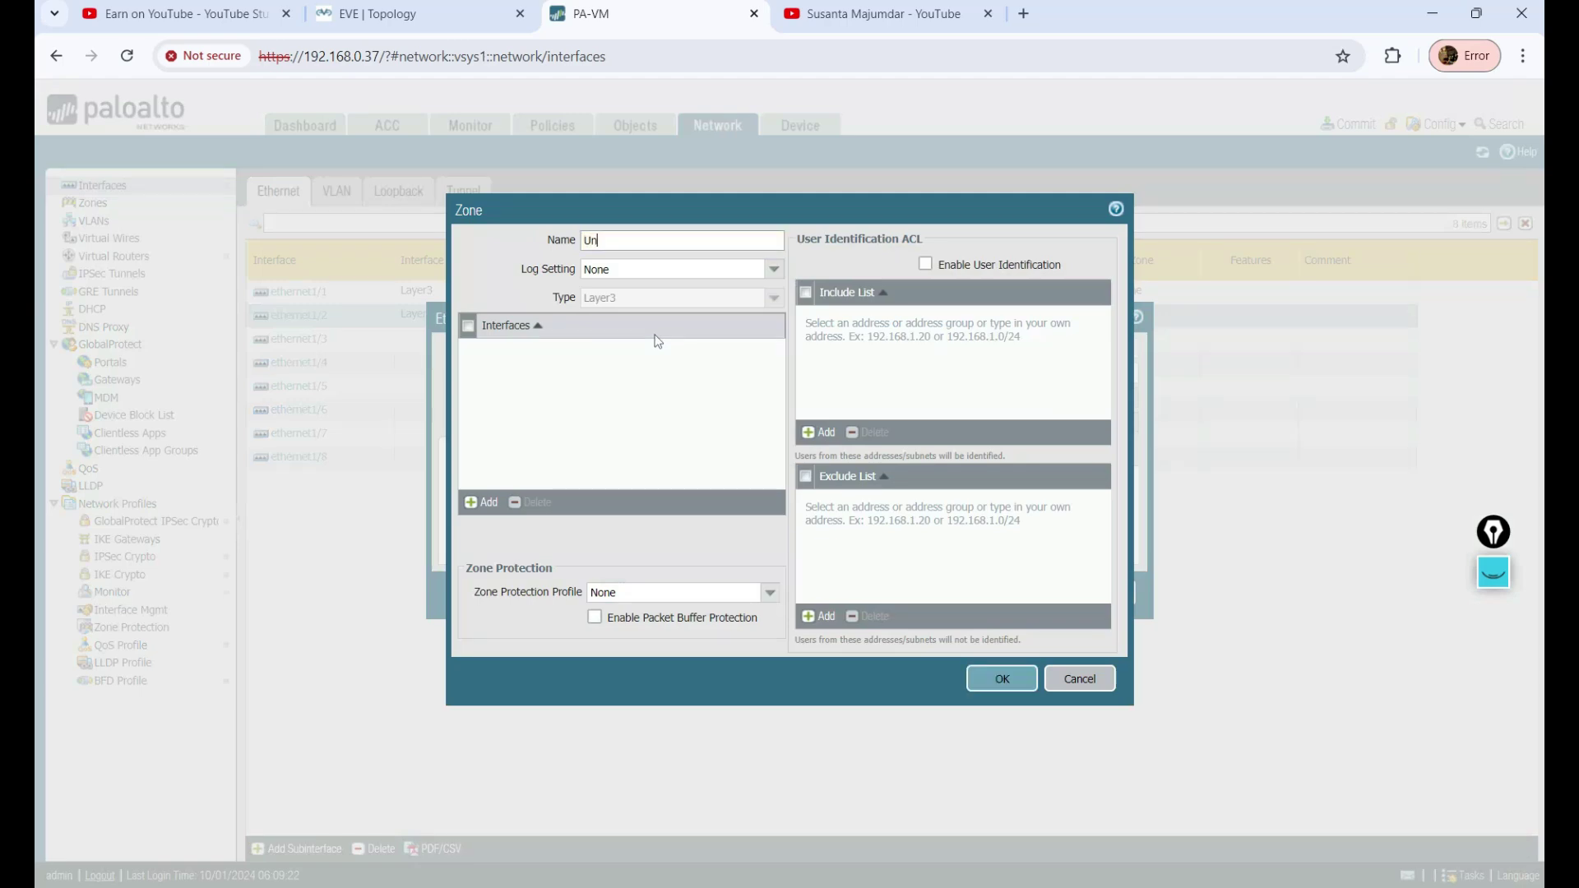
type("trust_Zone")
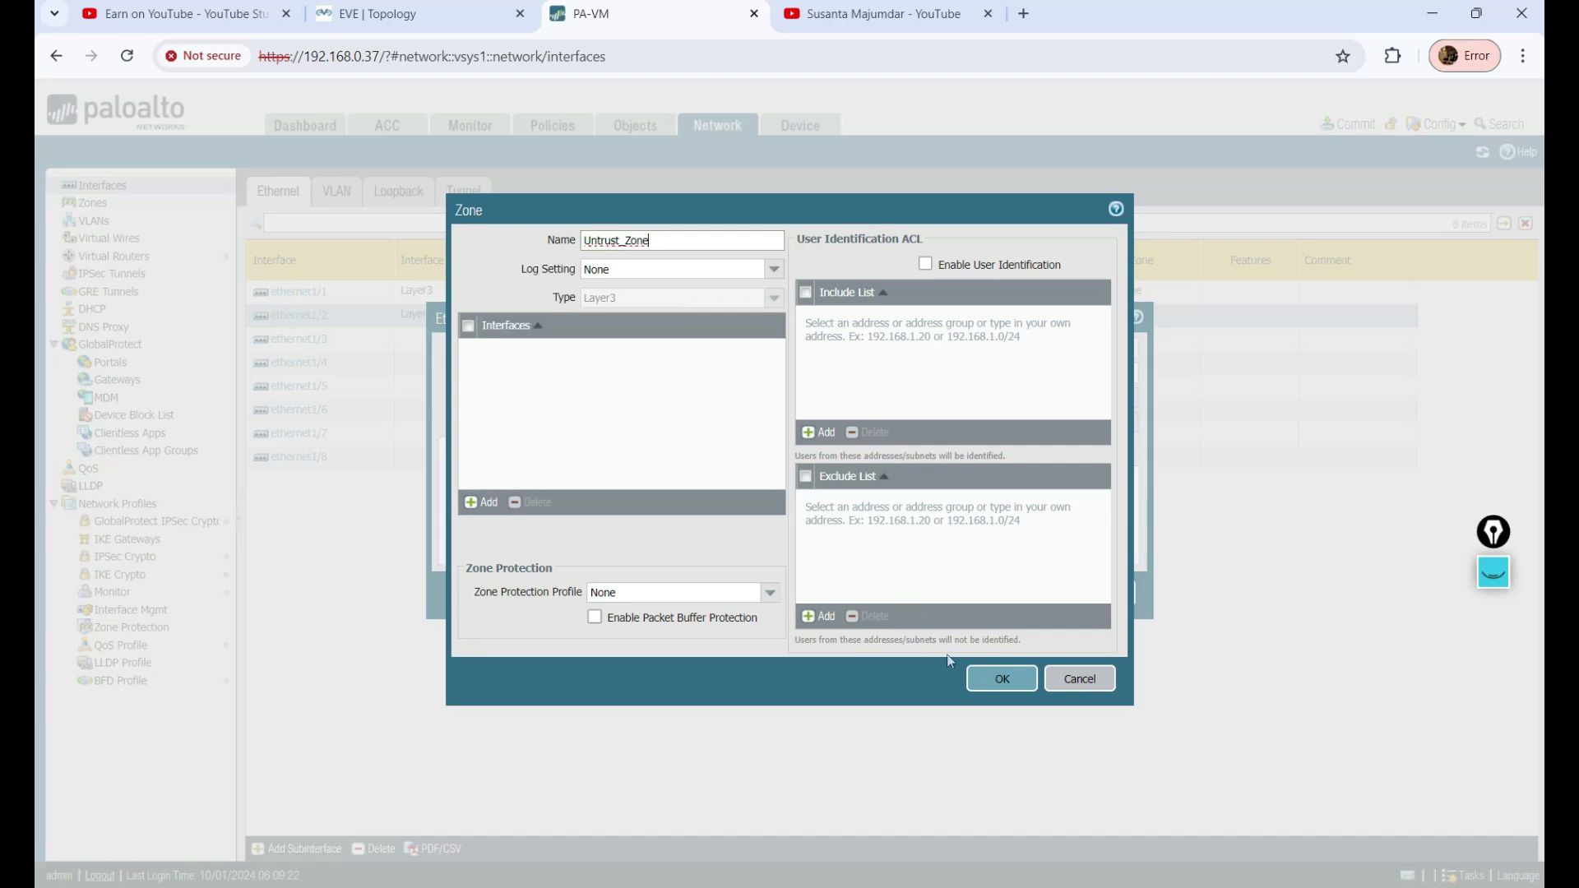
left_click(997, 679)
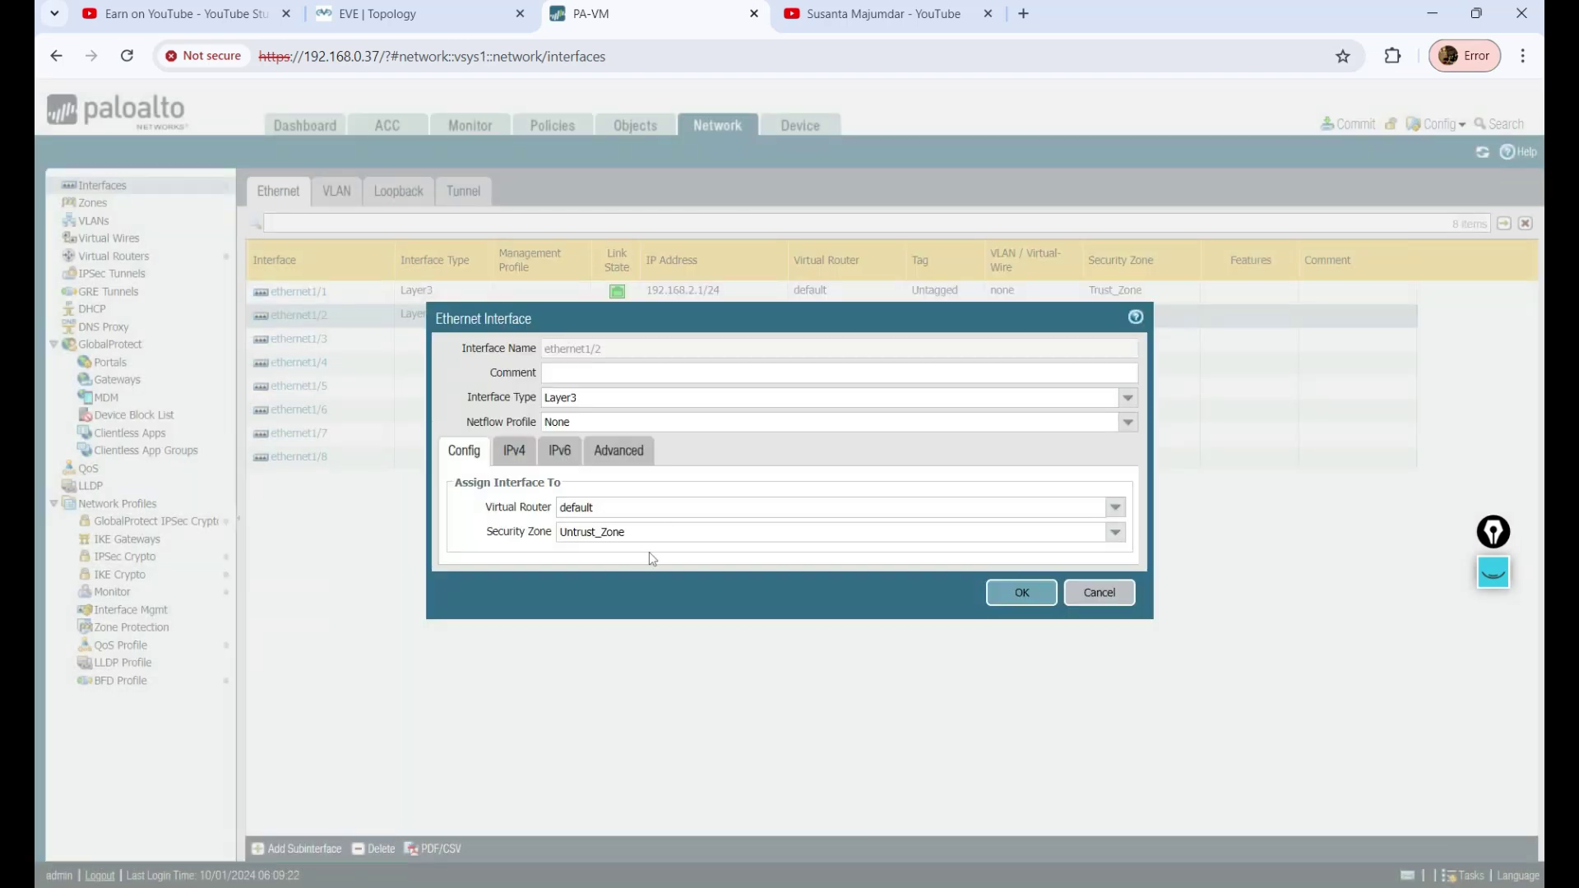
double_click(606, 531)
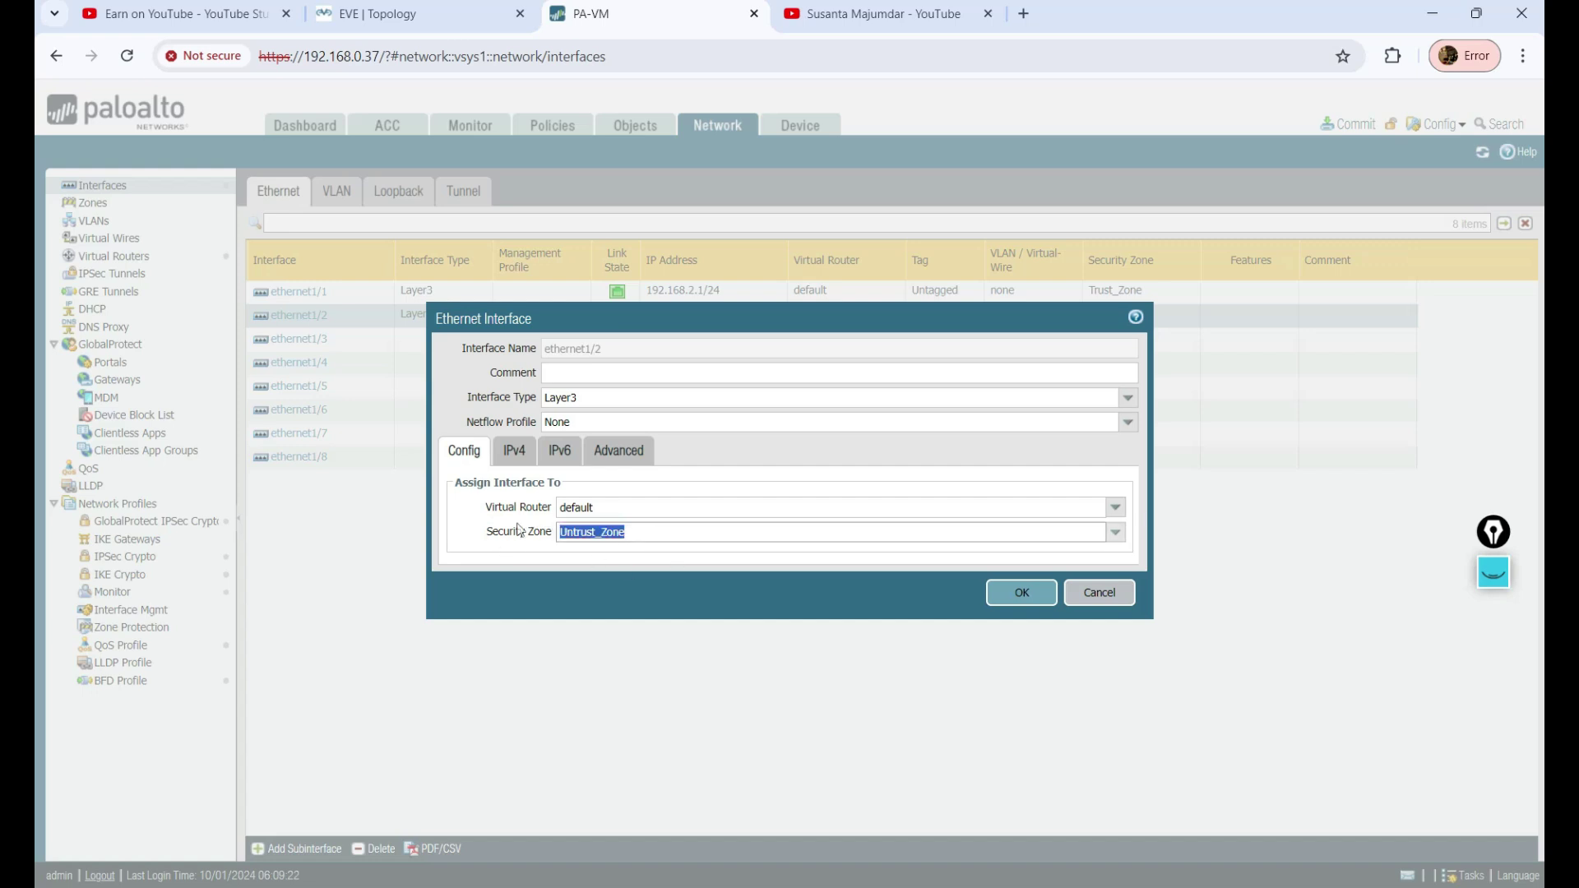
left_click(615, 360)
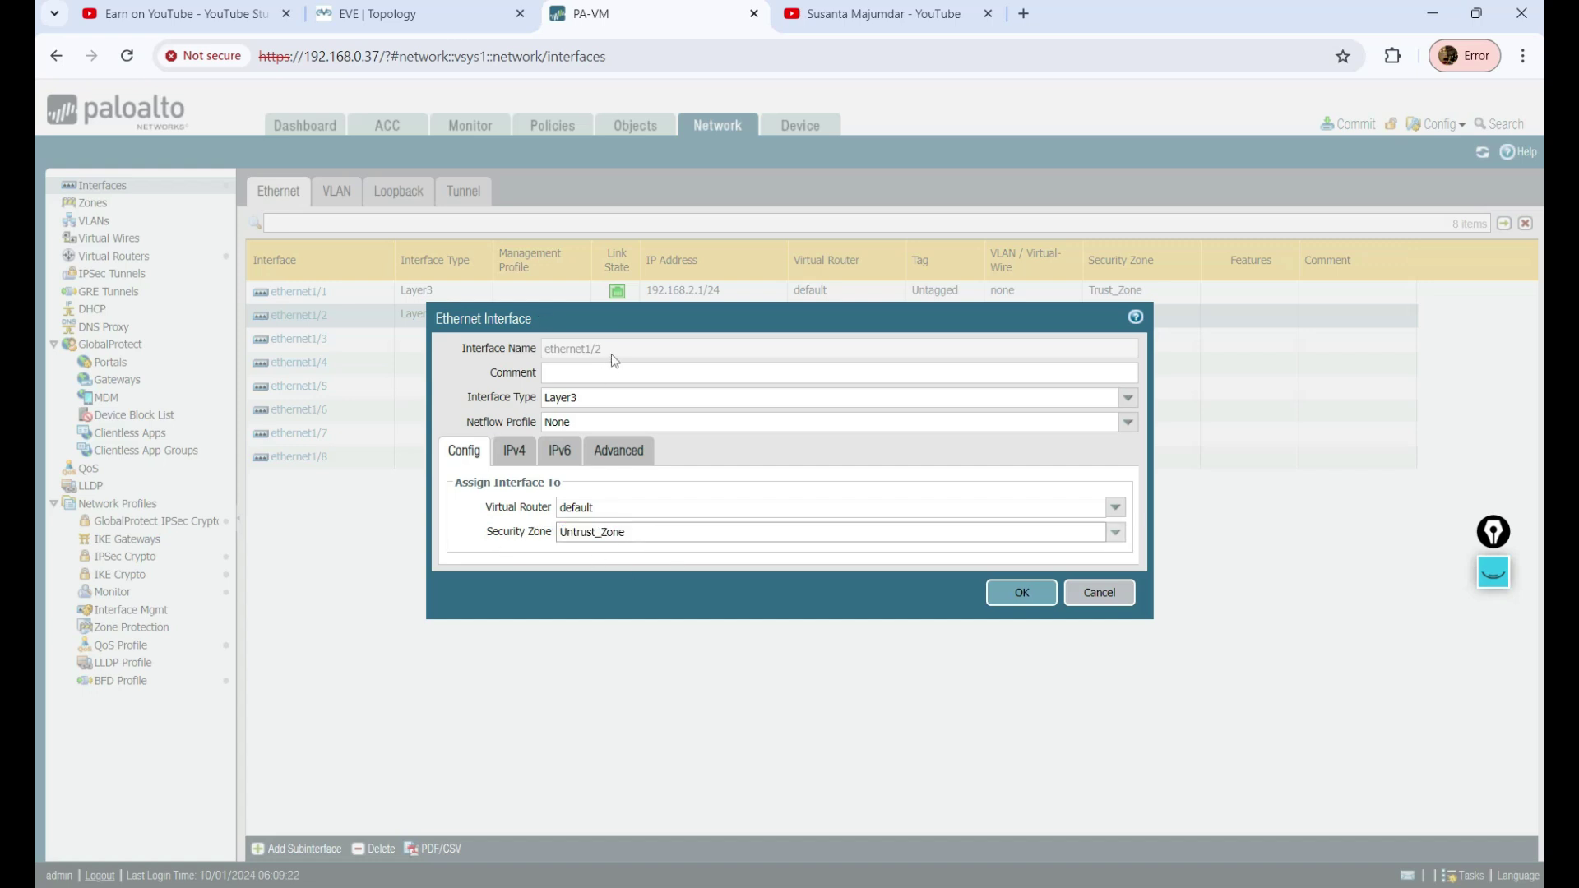
left_click(525, 456)
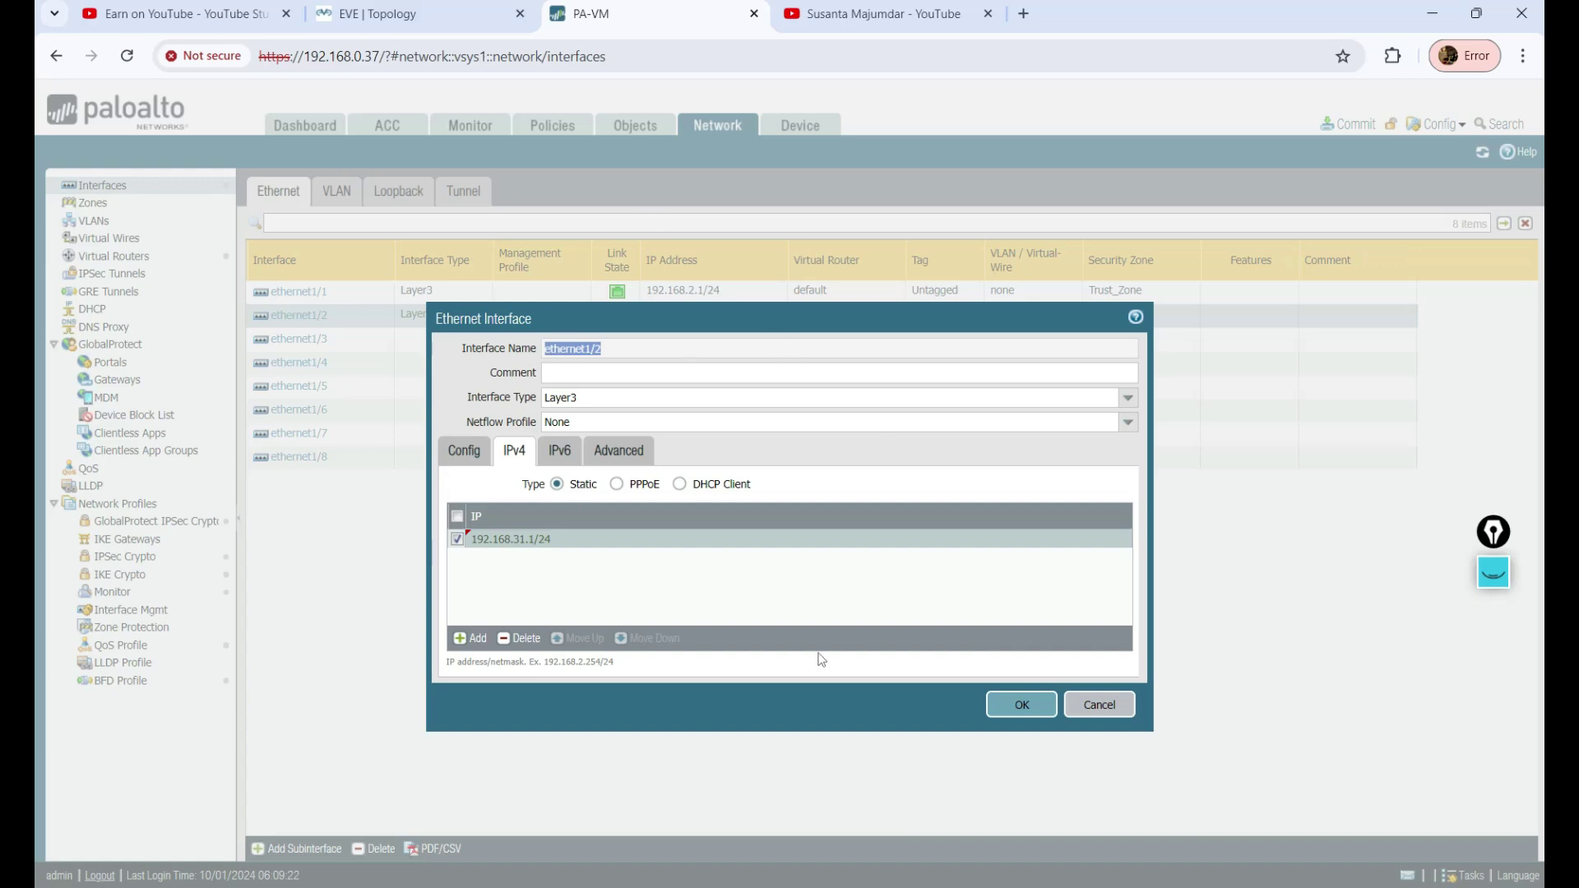
left_click(1022, 707)
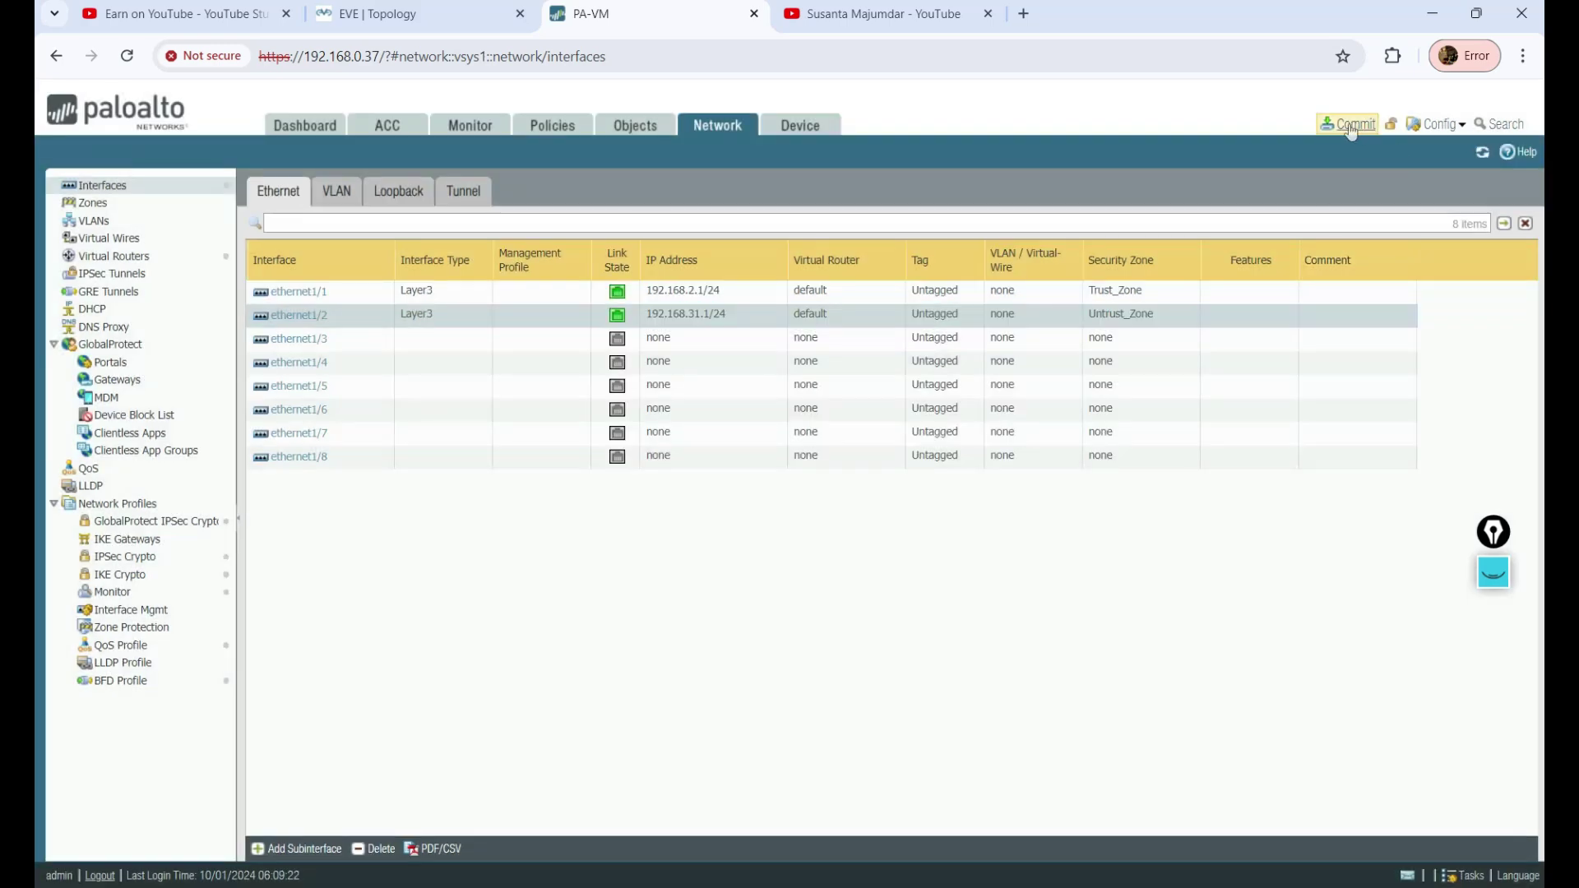
Preview the uncommitted changes with 10 lines of context, examine the new zone entries, and leave without committing
left_click(1345, 129)
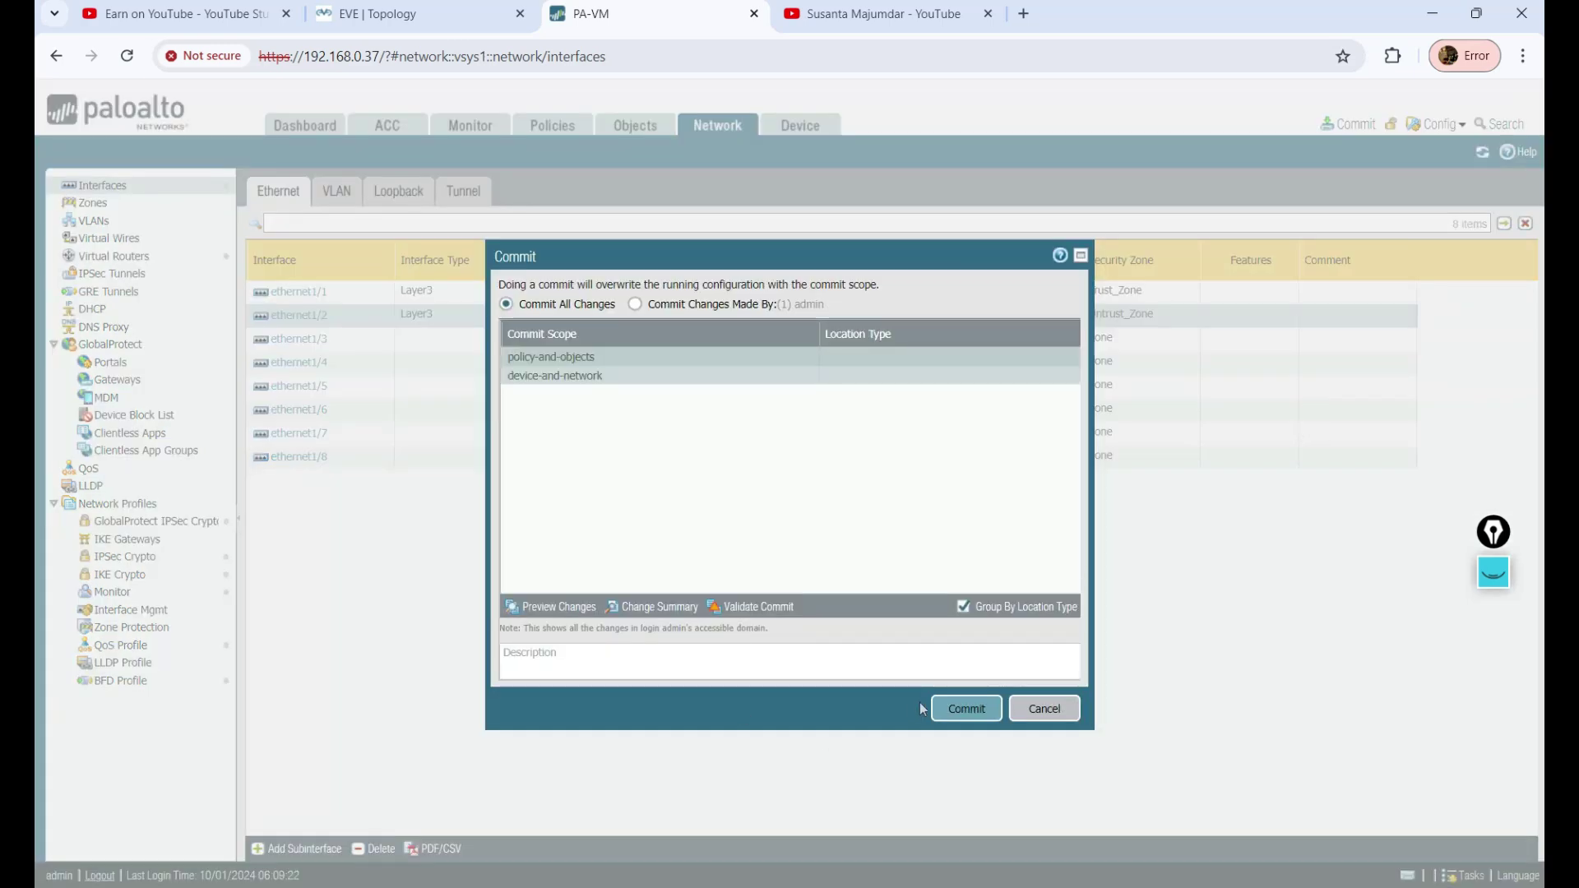
left_click(538, 605)
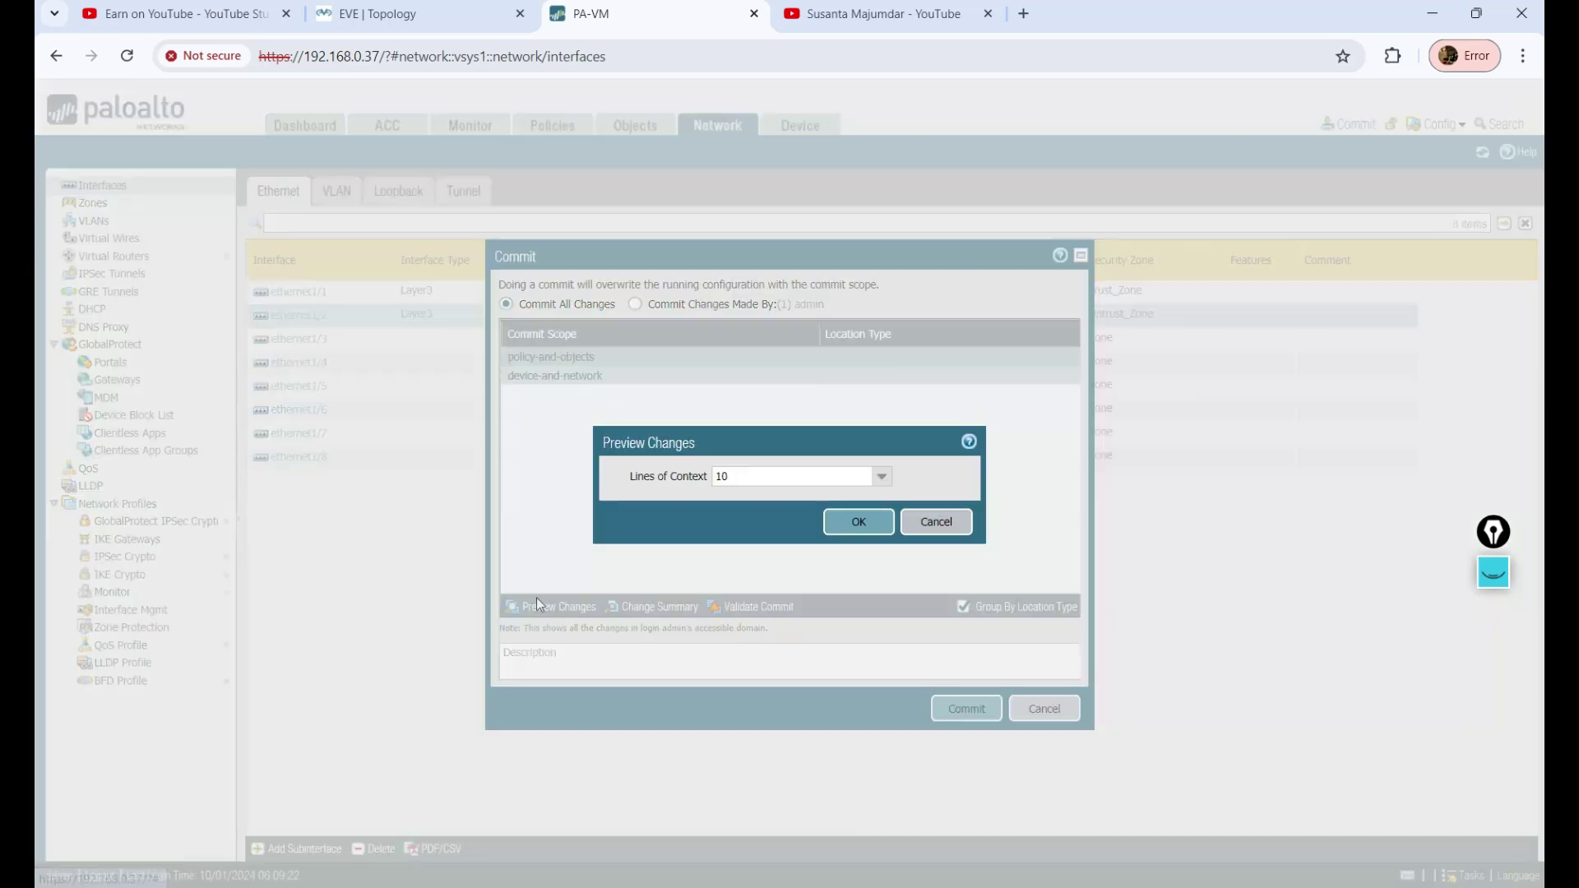
left_click(831, 522)
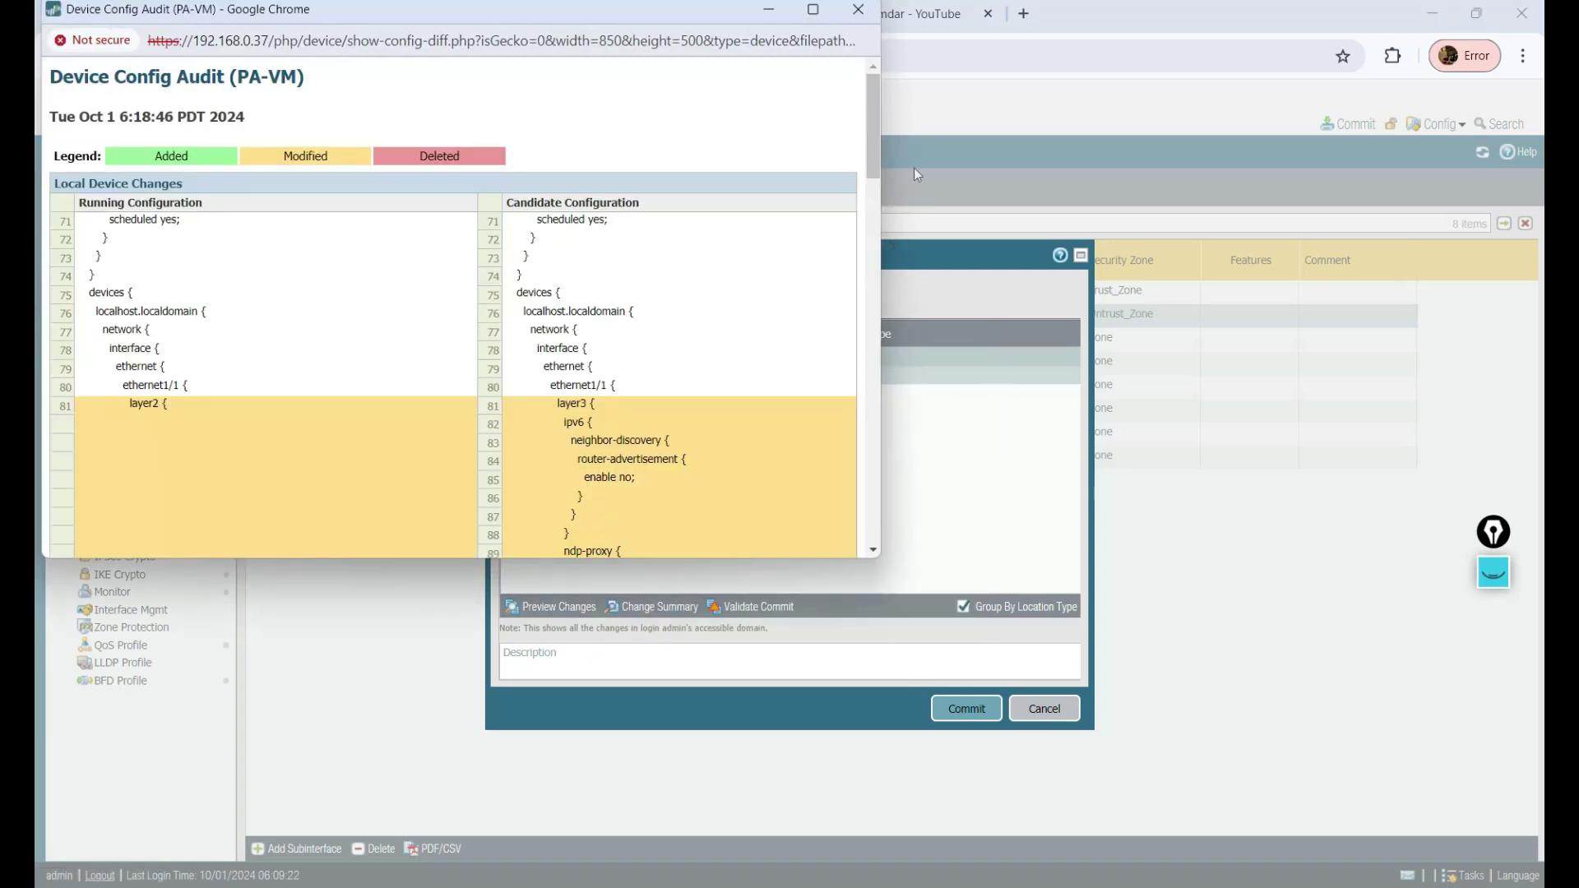
left_click_drag(875, 150, 875, 526)
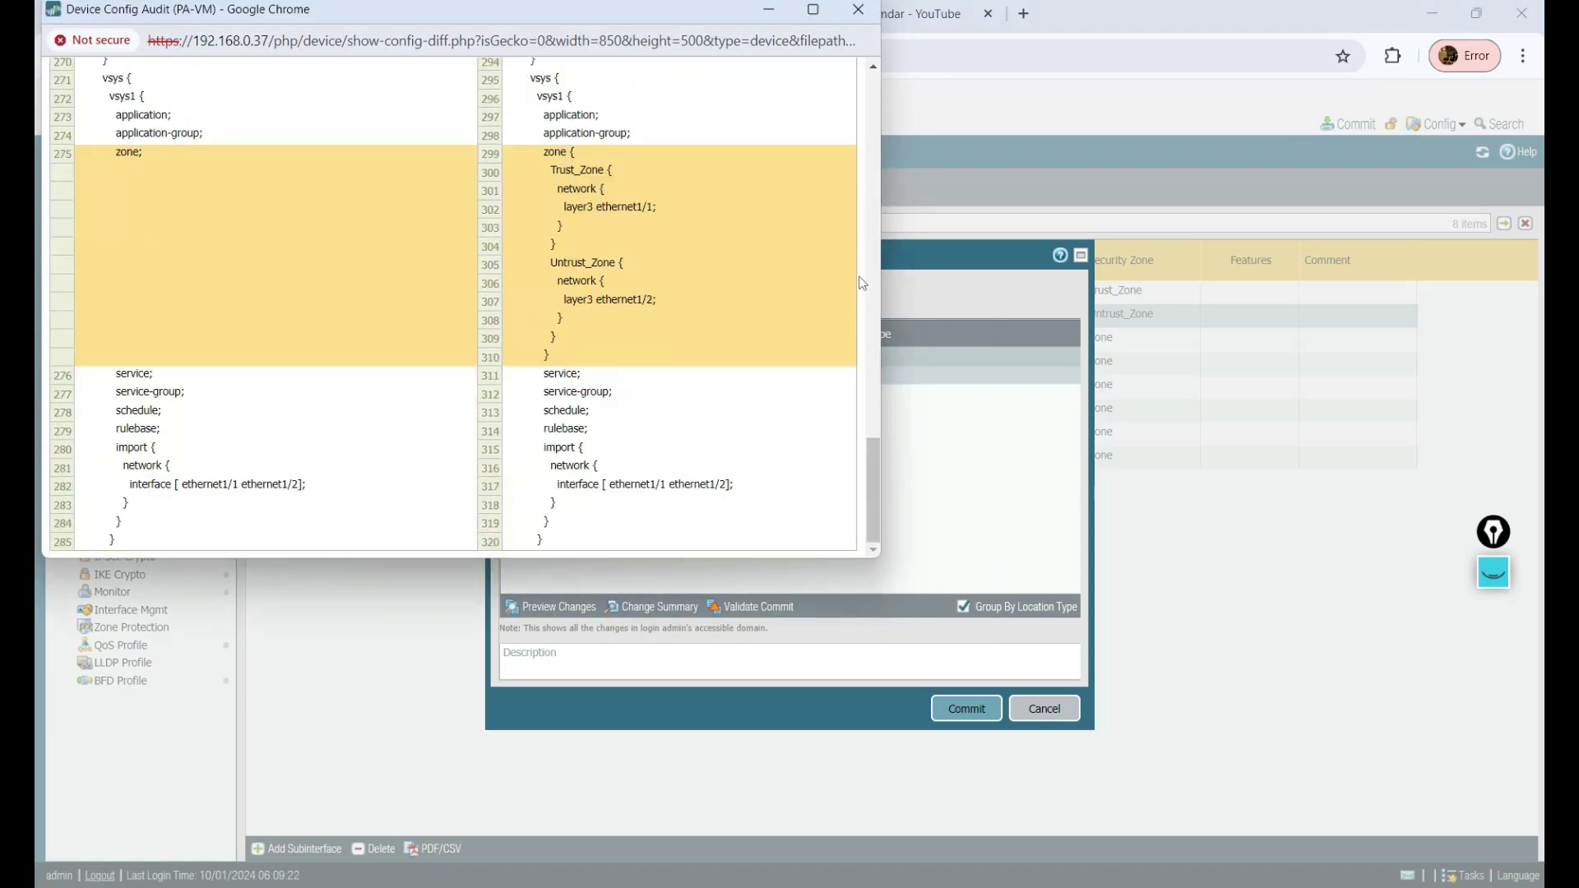
left_click(855, 12)
left_click(1045, 708)
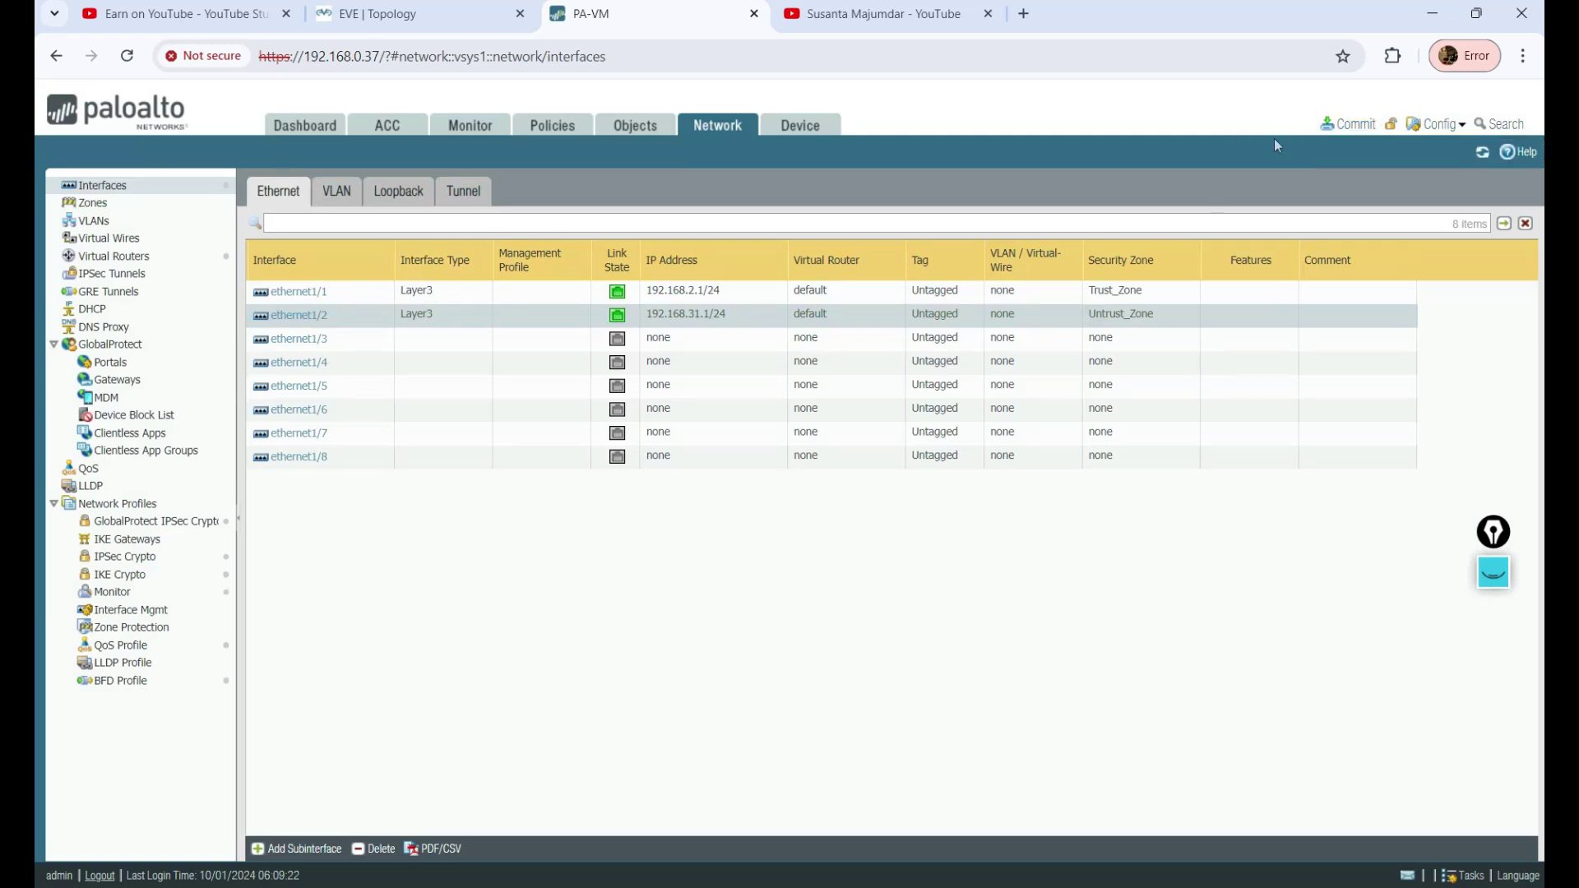
left_click(1416, 124)
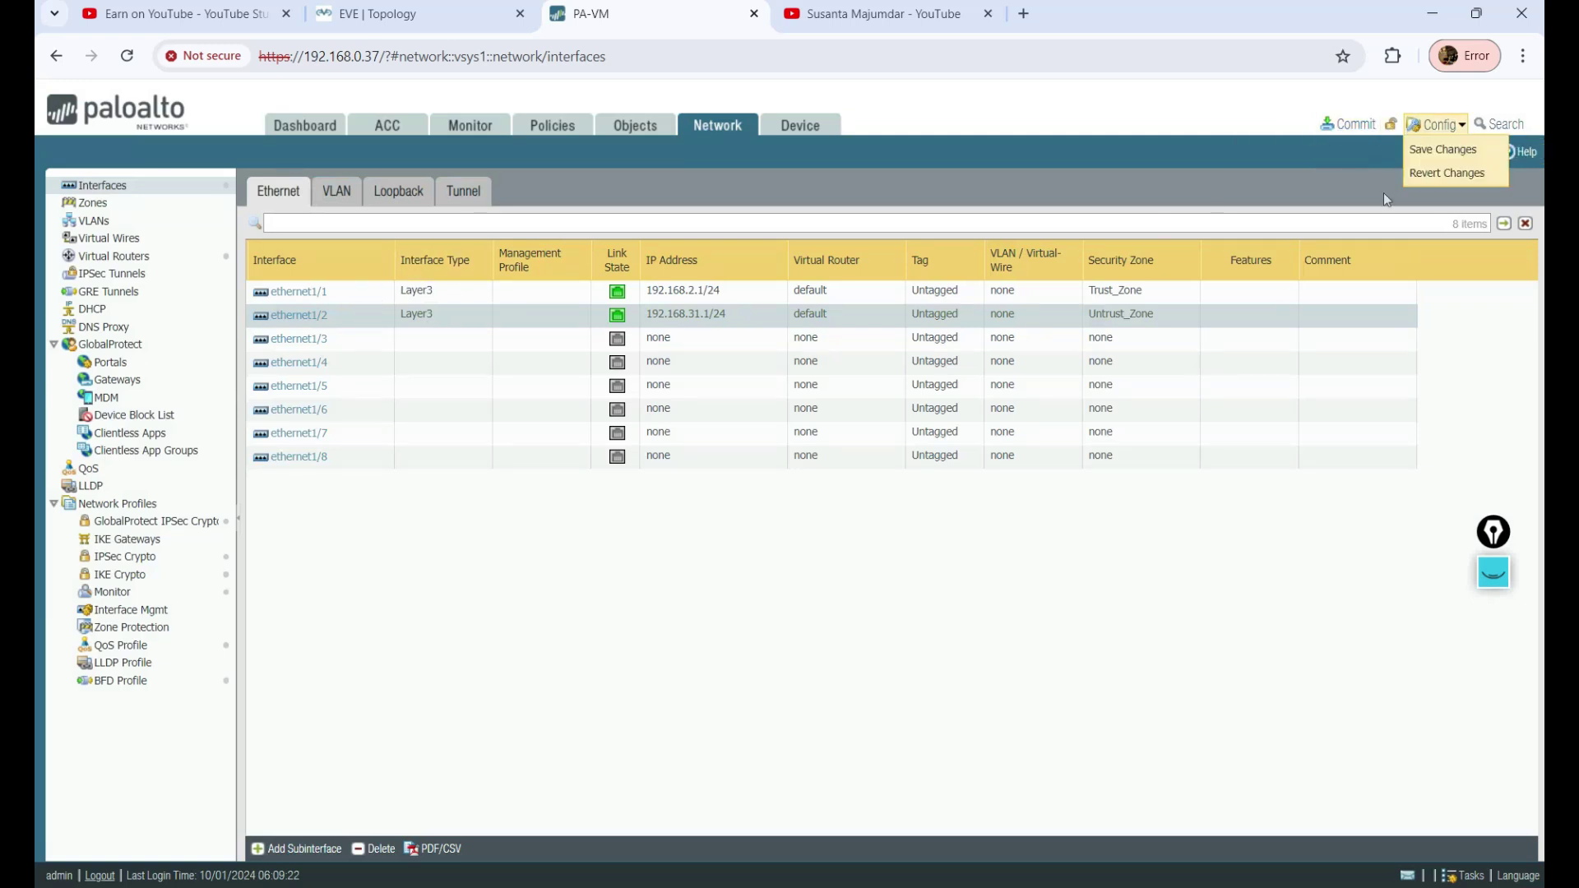
left_click(1440, 172)
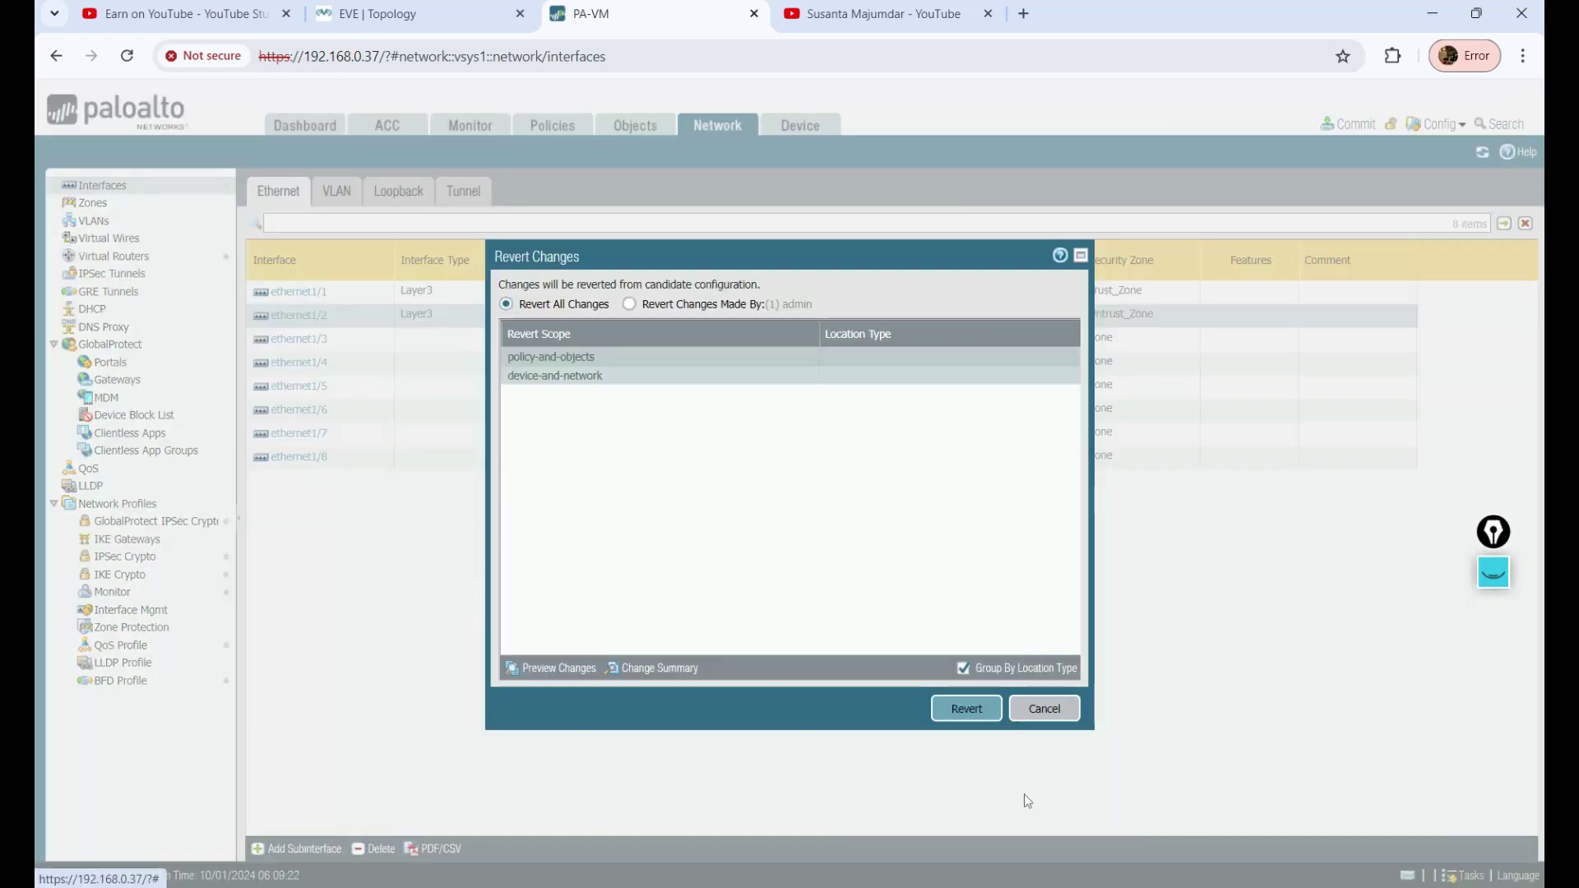
left_click(1044, 709)
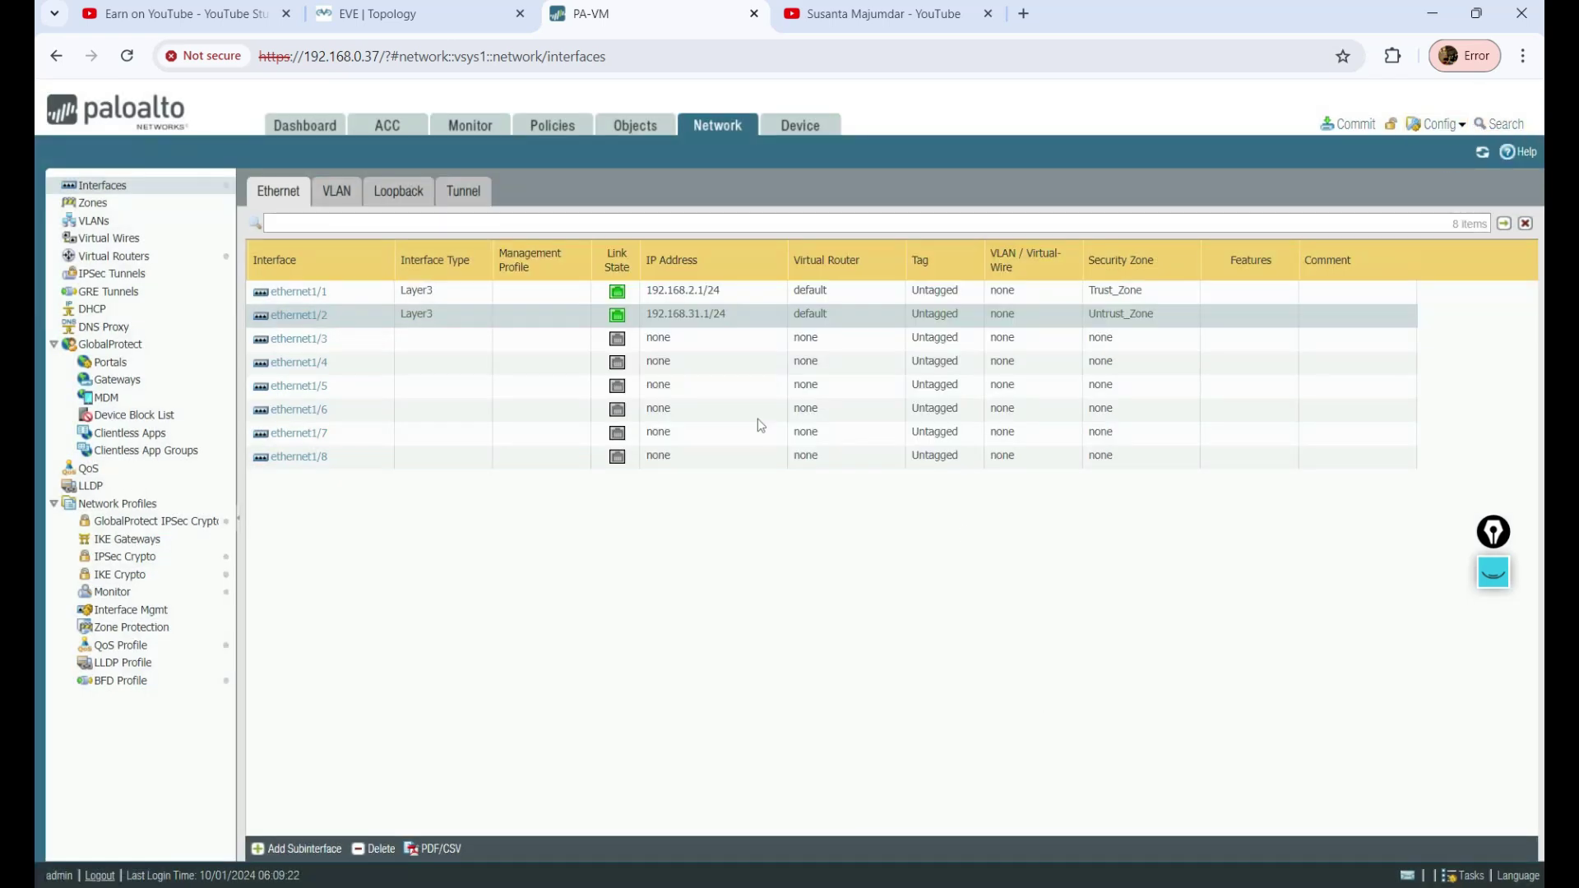
Revert all changes in the candidate configuration, covering both policy-and-objects and device-and-network
left_click(1450, 126)
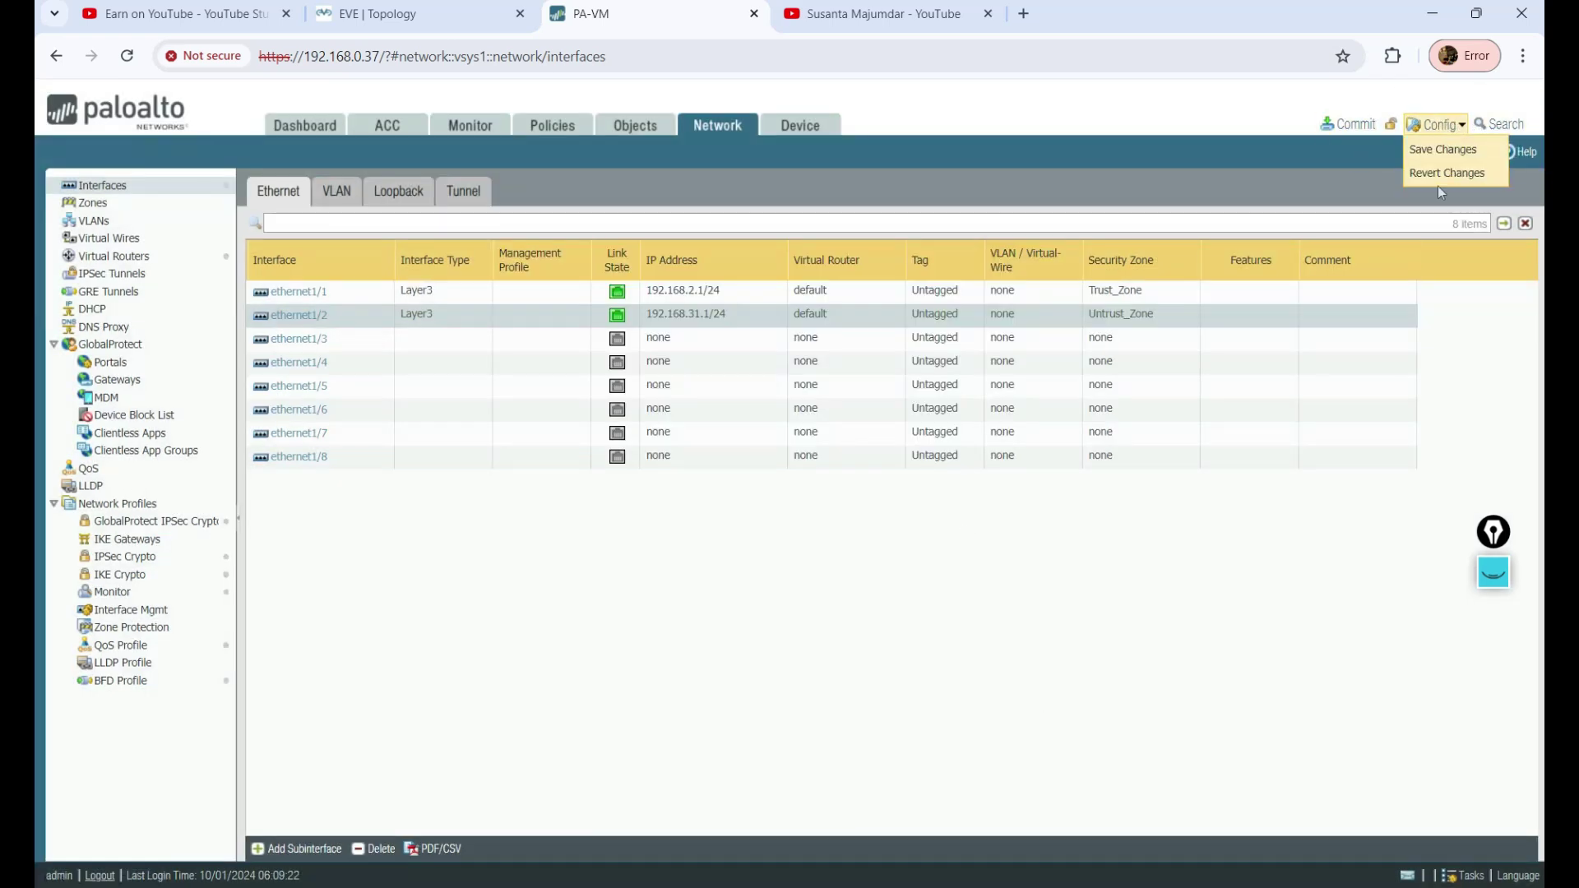
left_click(1438, 176)
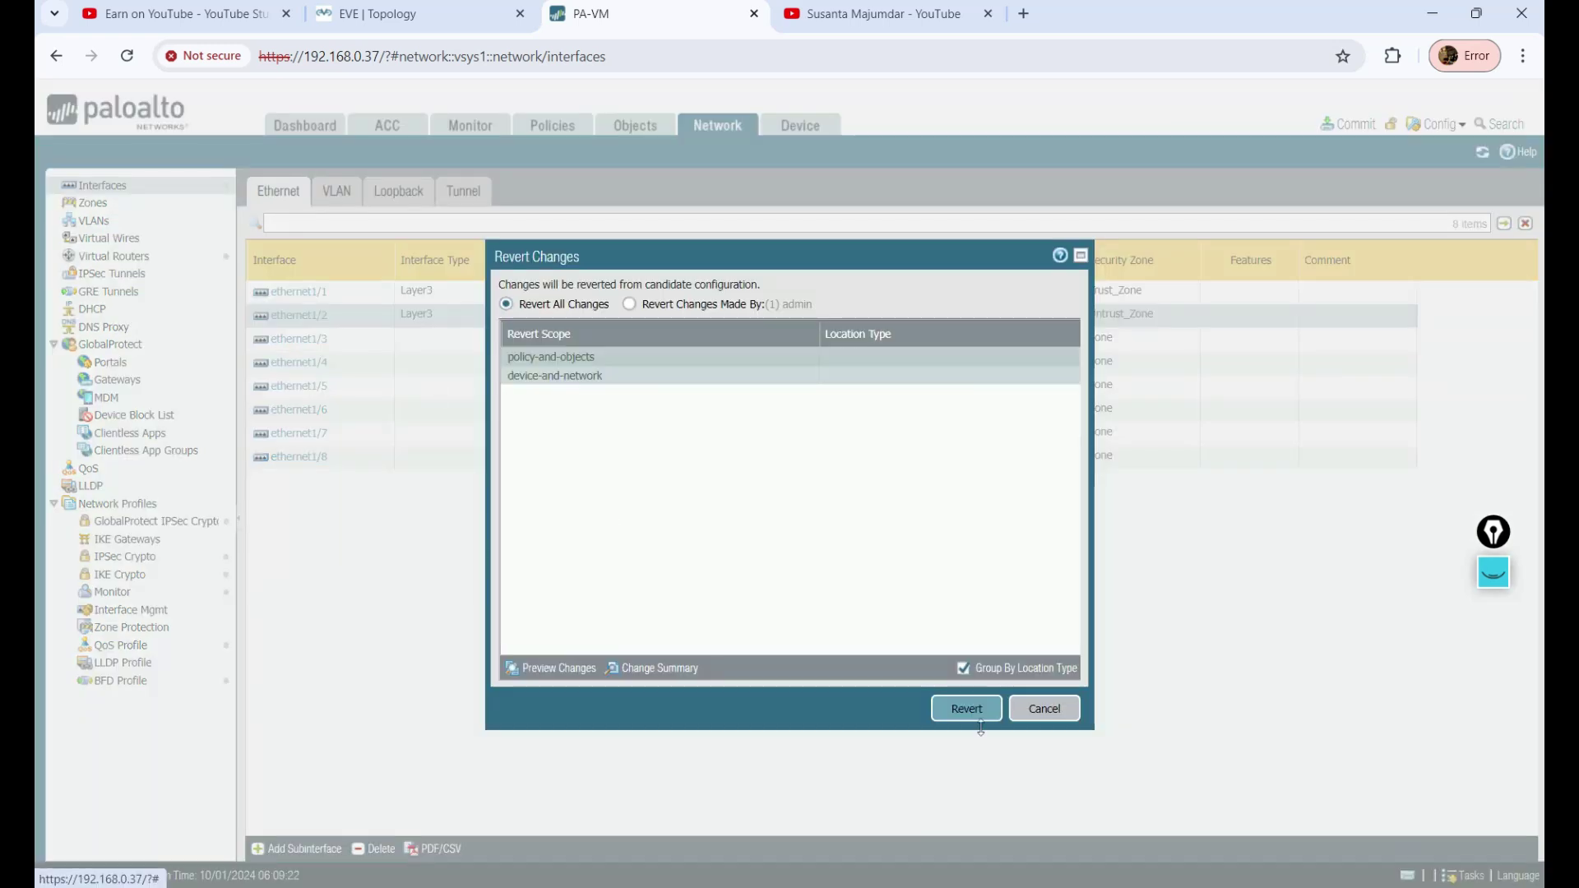
left_click(967, 710)
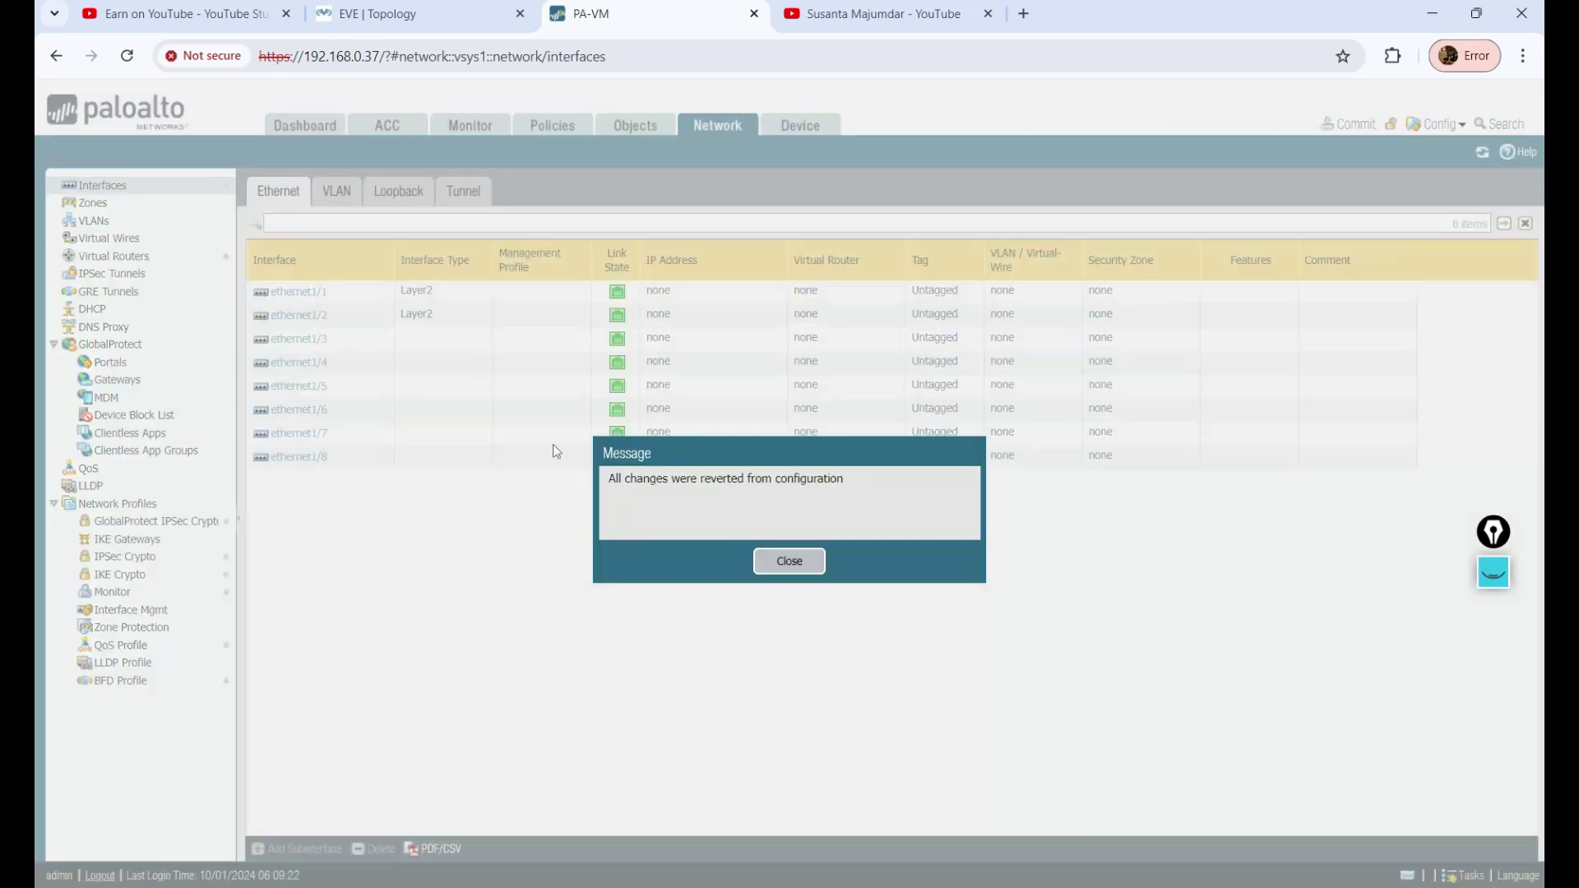
left_click(787, 557)
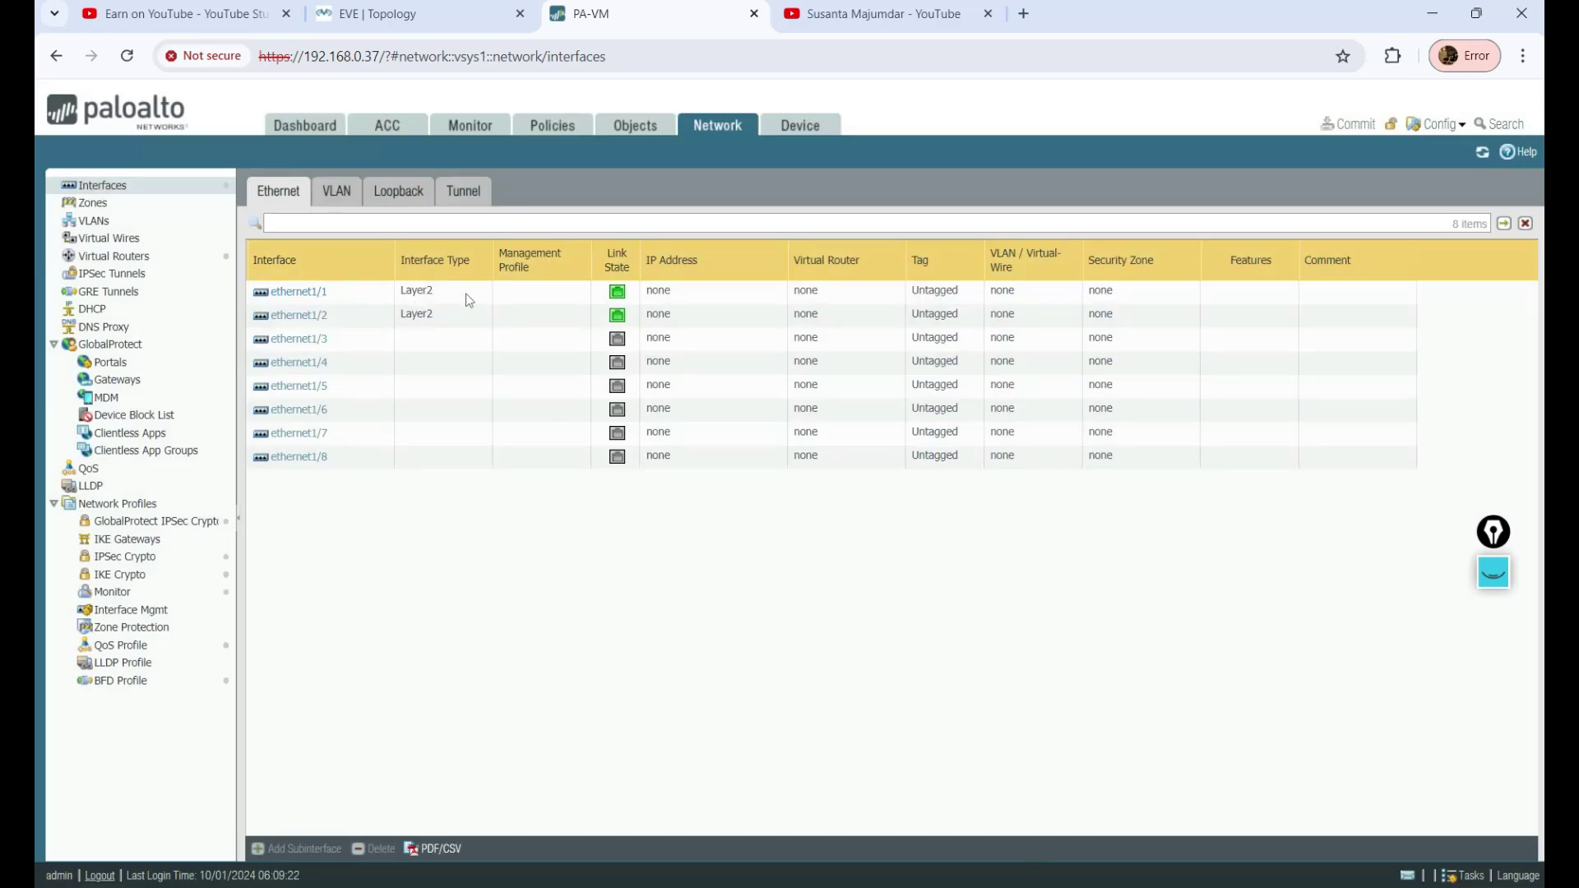
Switch to the PowerPoint presentation and read the Layer 3 diagram slide and the TAP slide
key("alt+Tab")
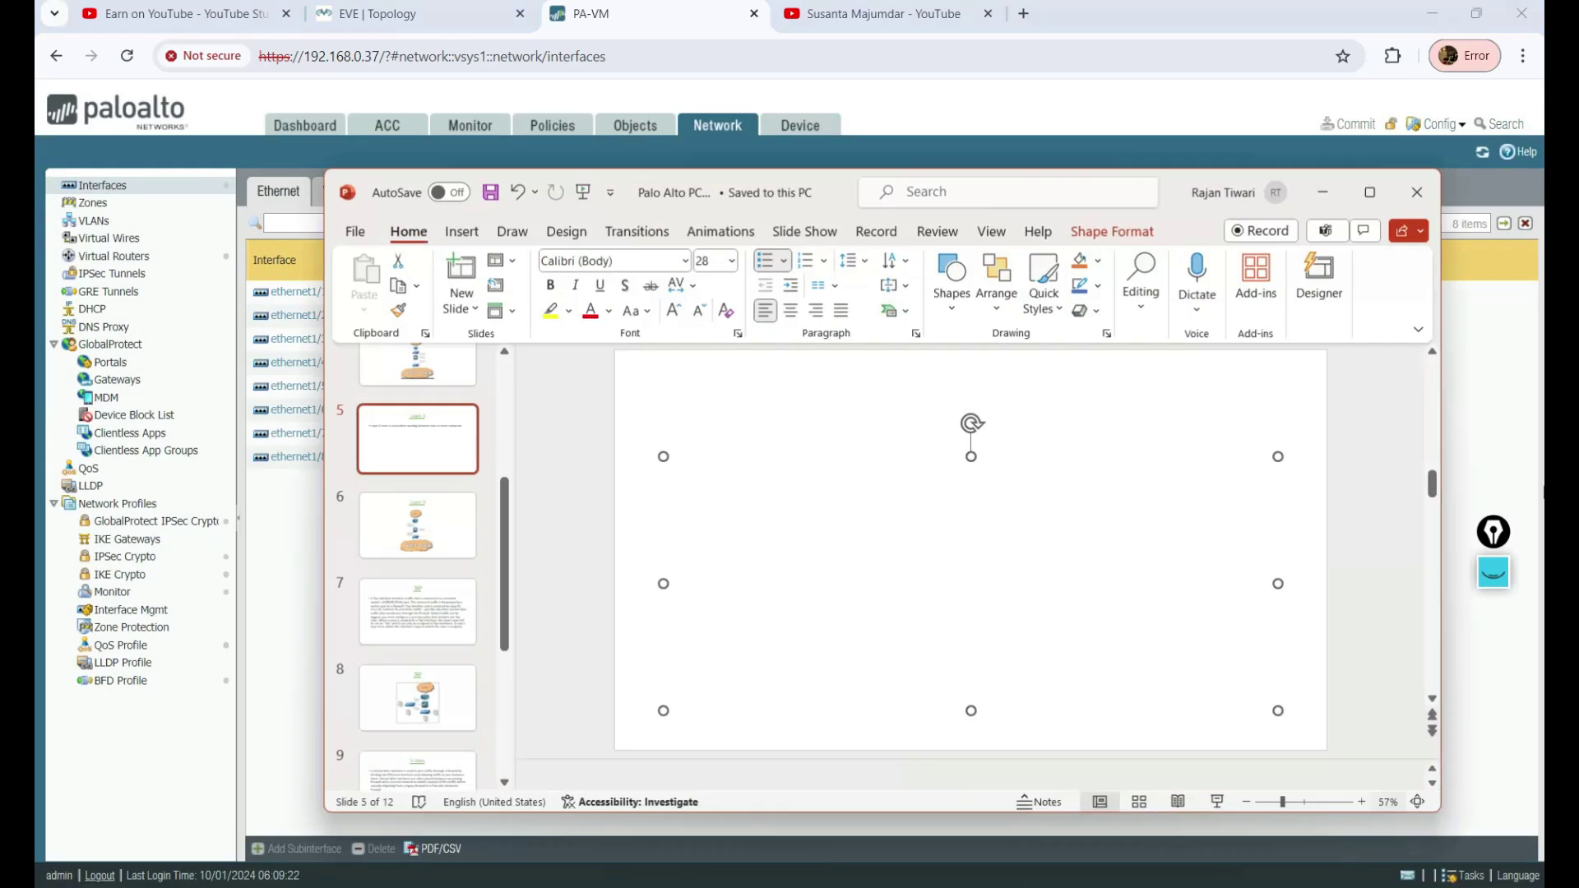
left_click(393, 537)
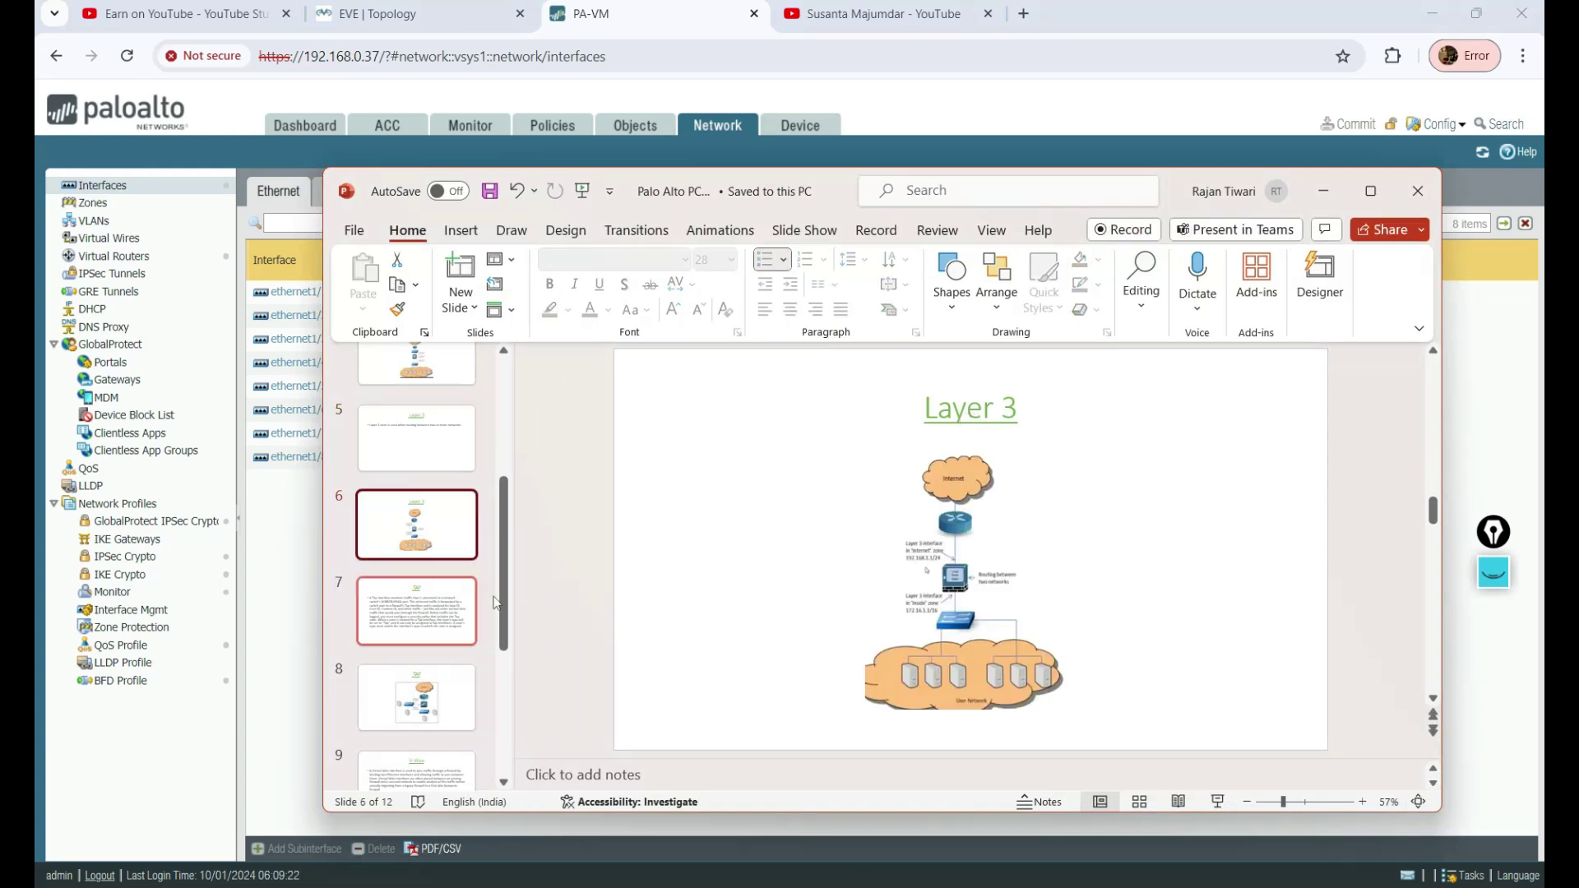
left_click(444, 613)
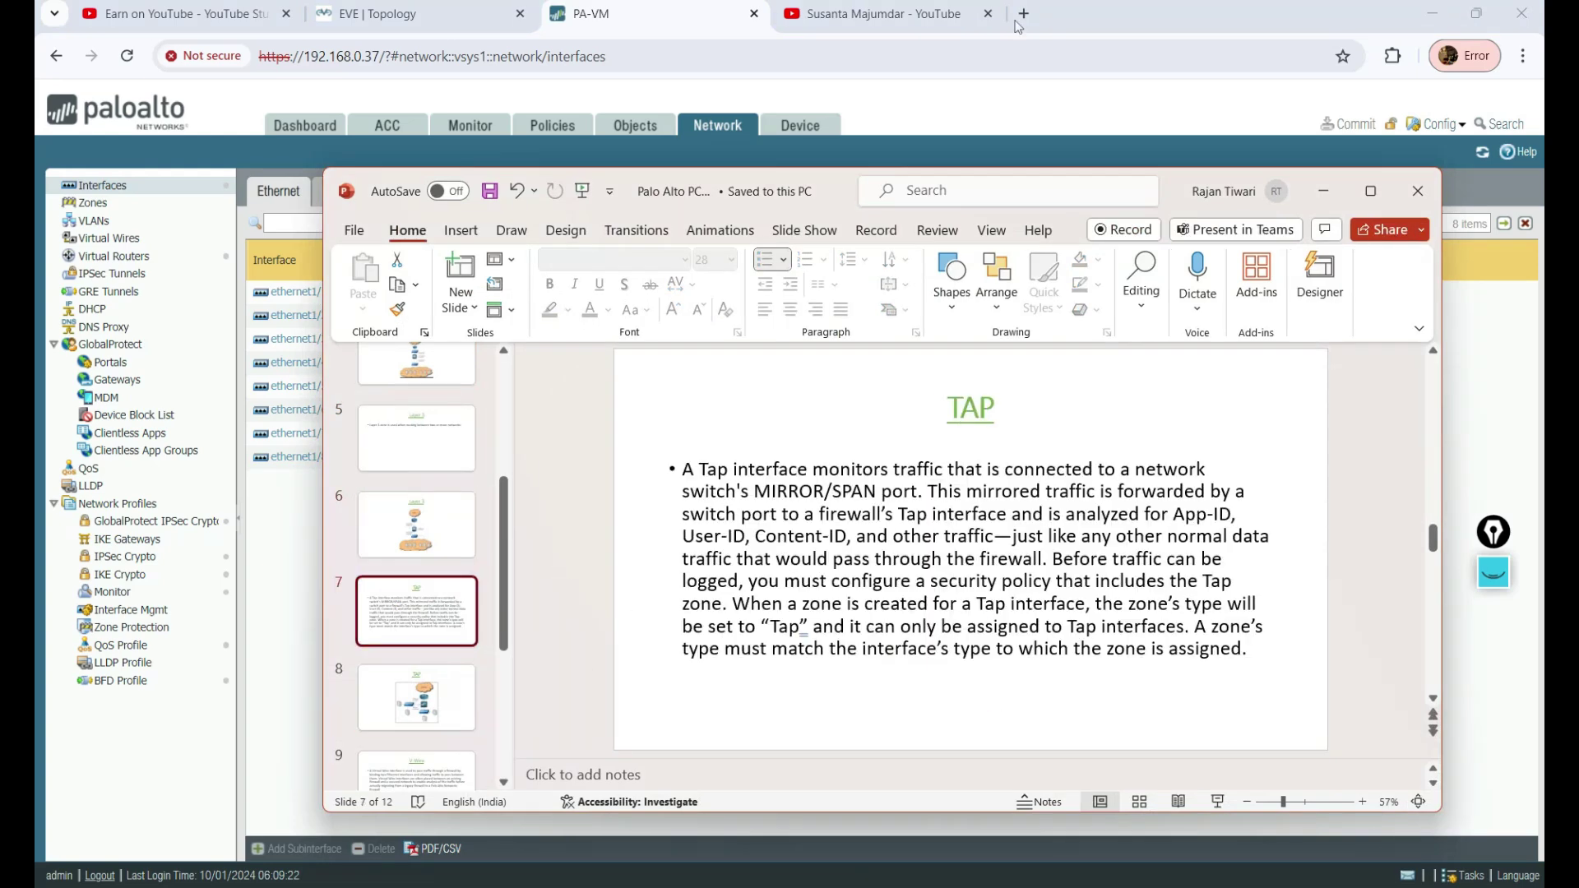
Return to the firewall's web interface in Chrome, set ethernet1/1 to interface type Tap, and save it
left_click(983, 84)
left_click(280, 296)
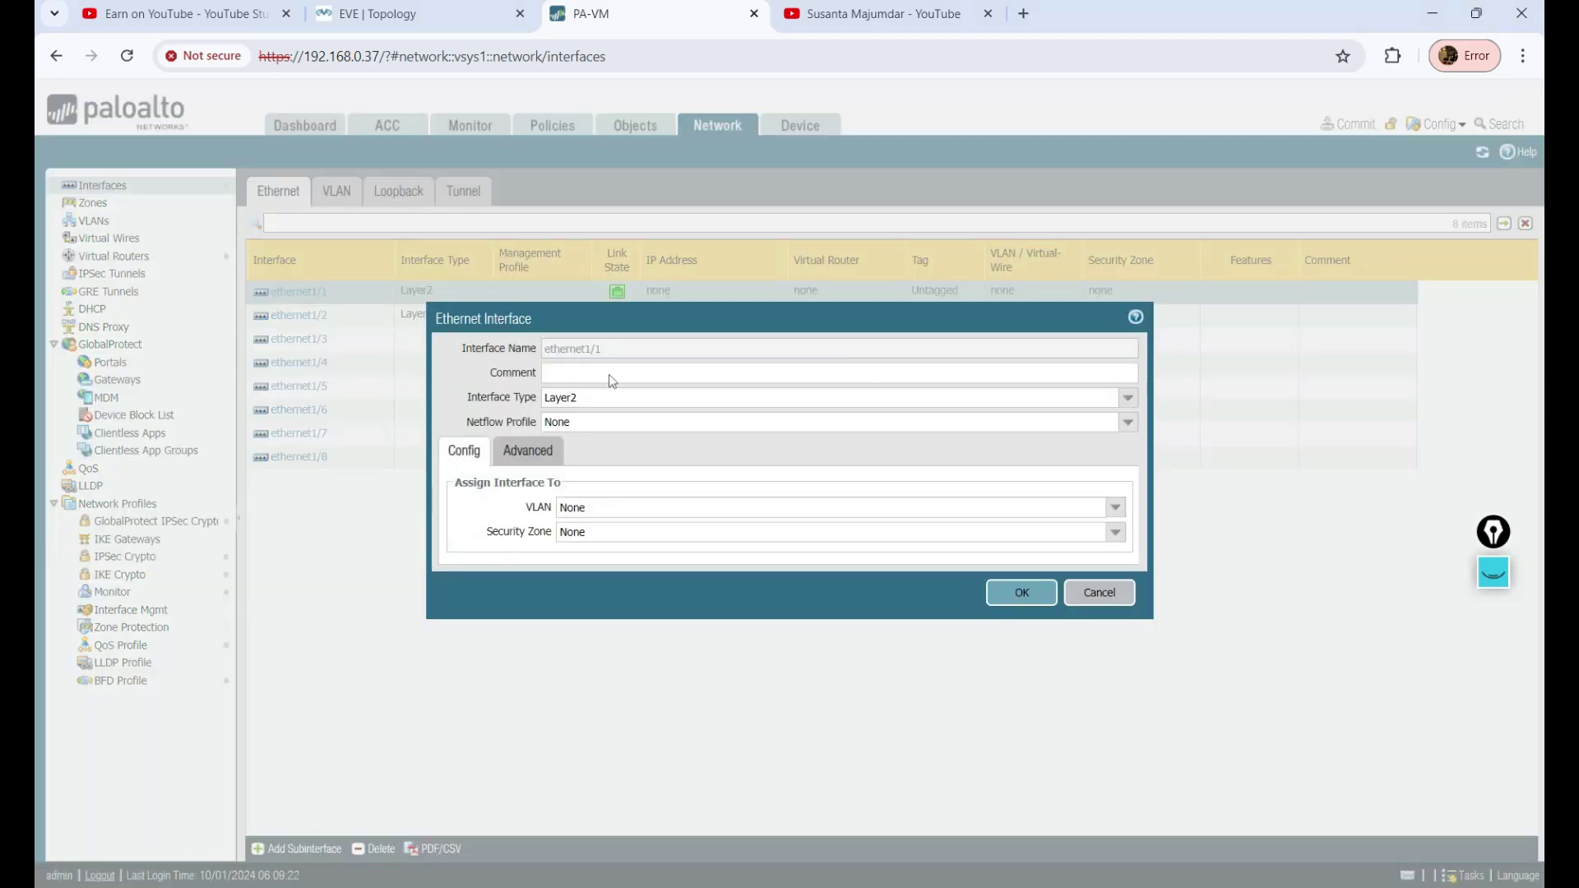
left_click(1128, 397)
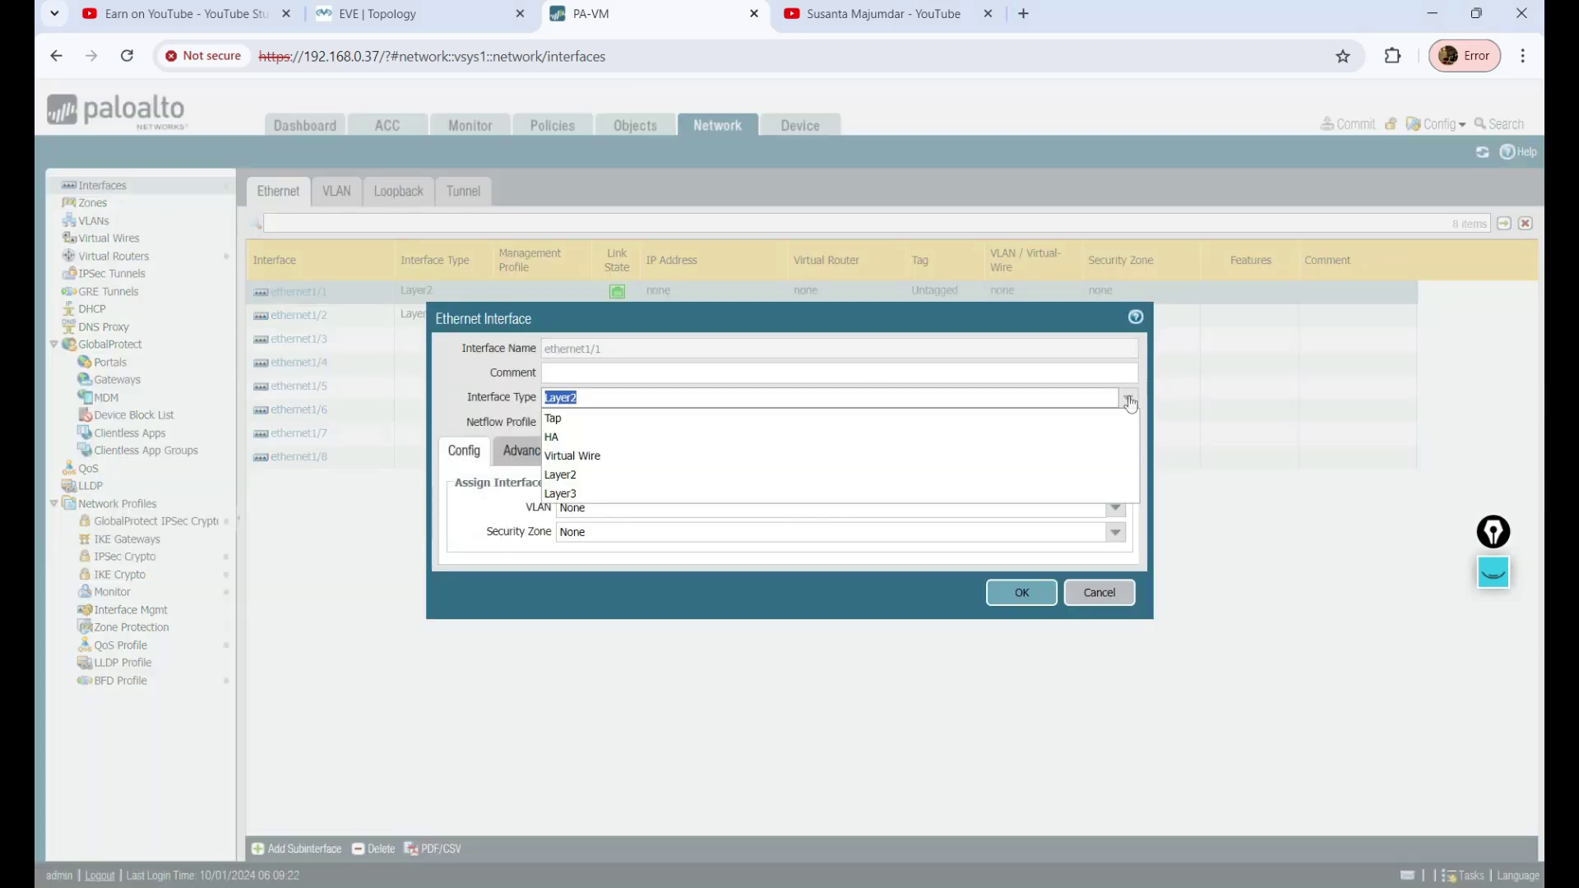
left_click(669, 416)
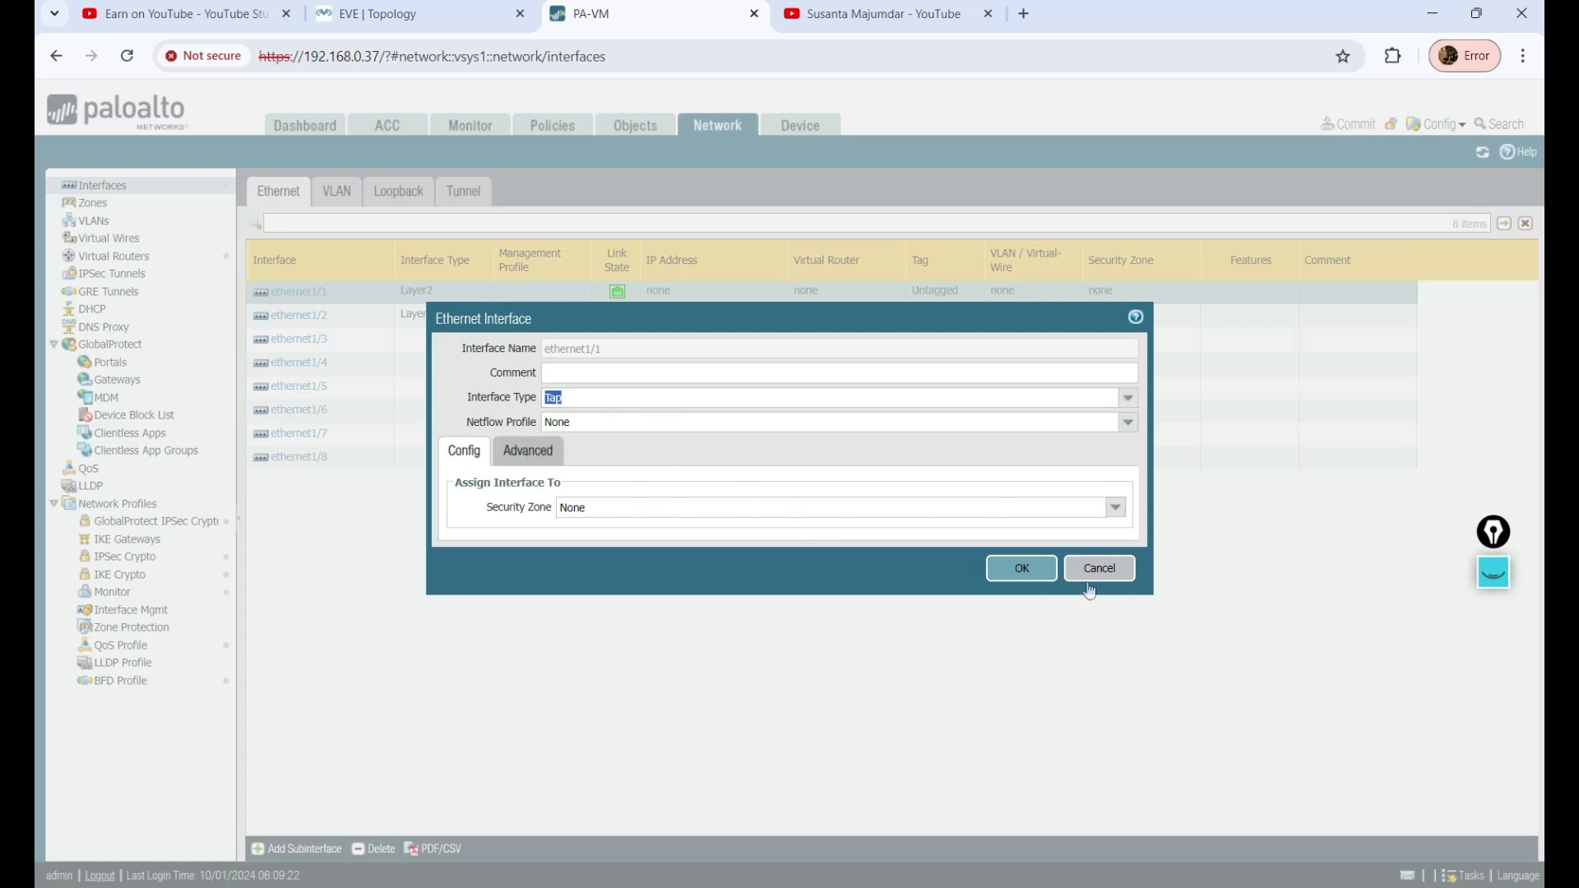
left_click(1020, 568)
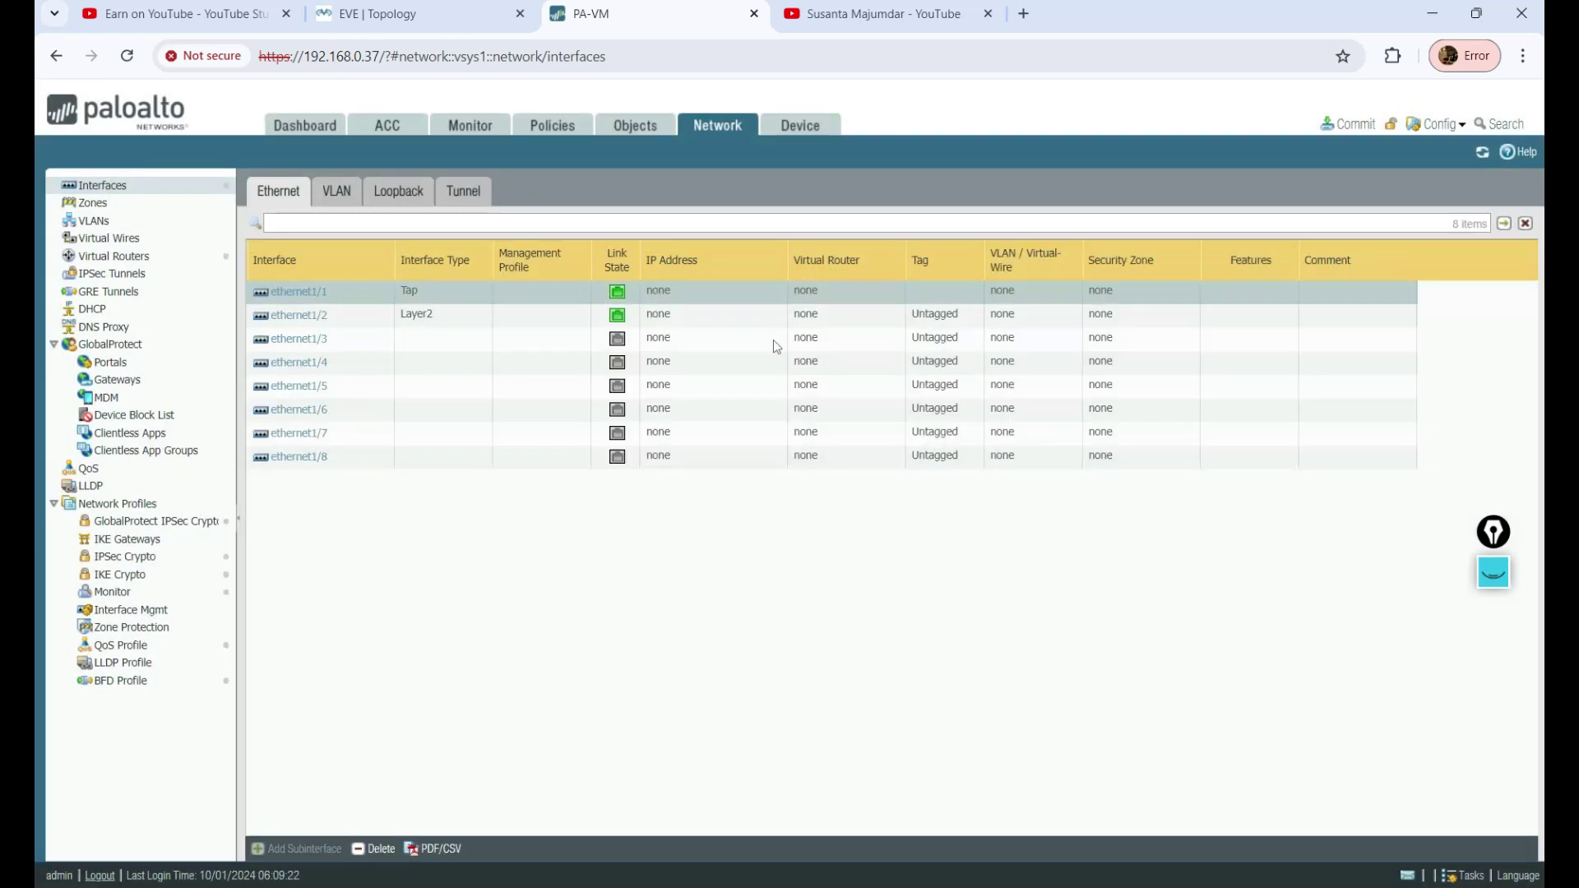
Create a security zone named Monitor with type Tap and no log setting
left_click(109, 210)
left_click(259, 847)
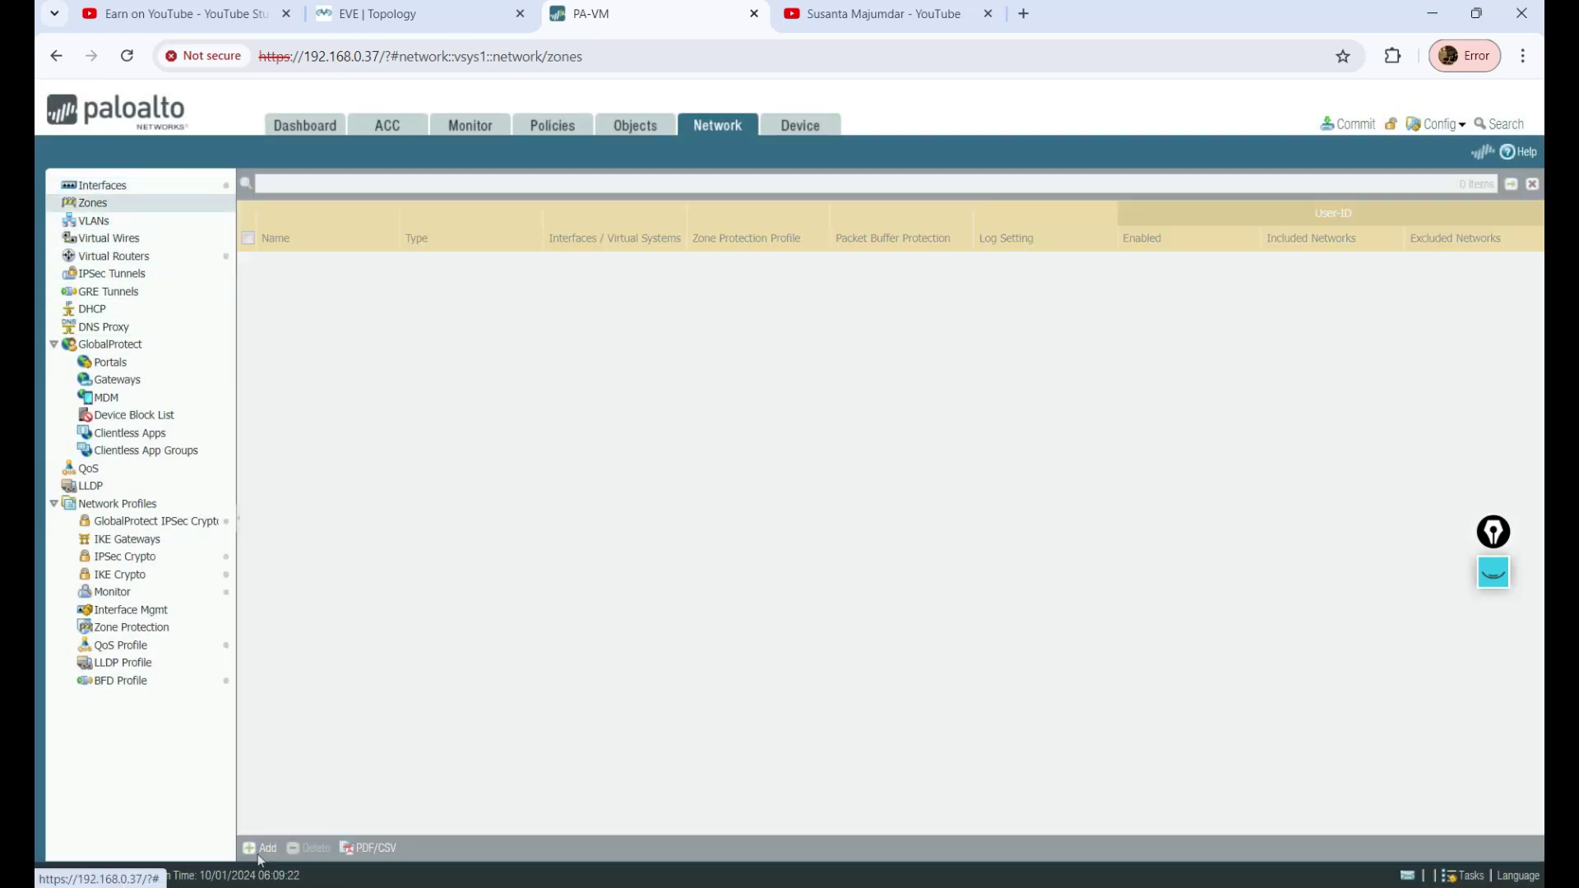
left_click(775, 273)
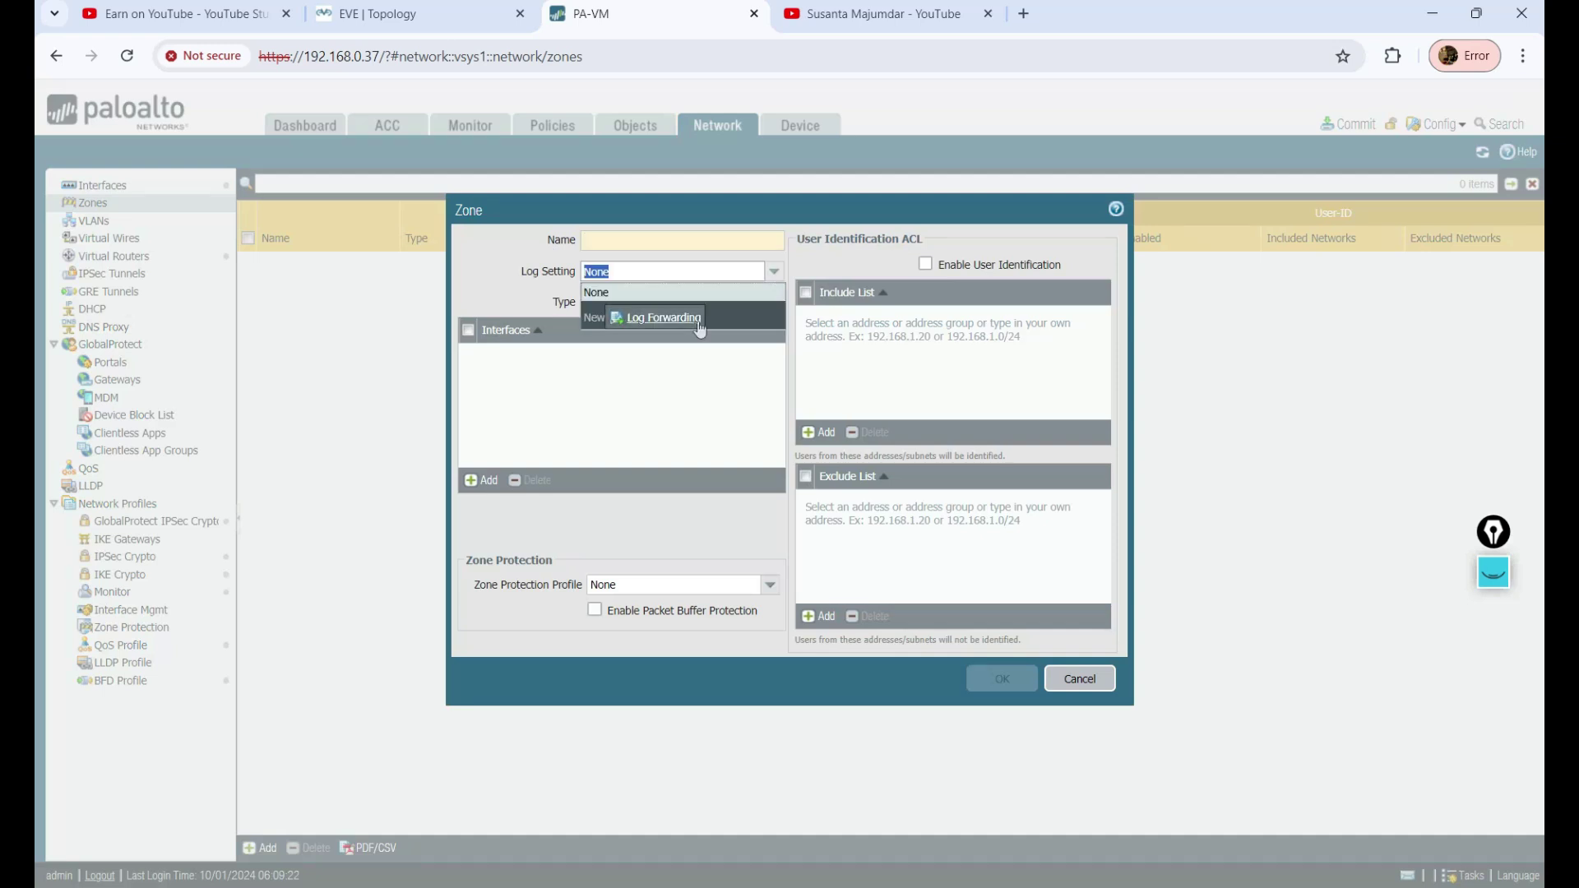
left_click(691, 292)
left_click(775, 304)
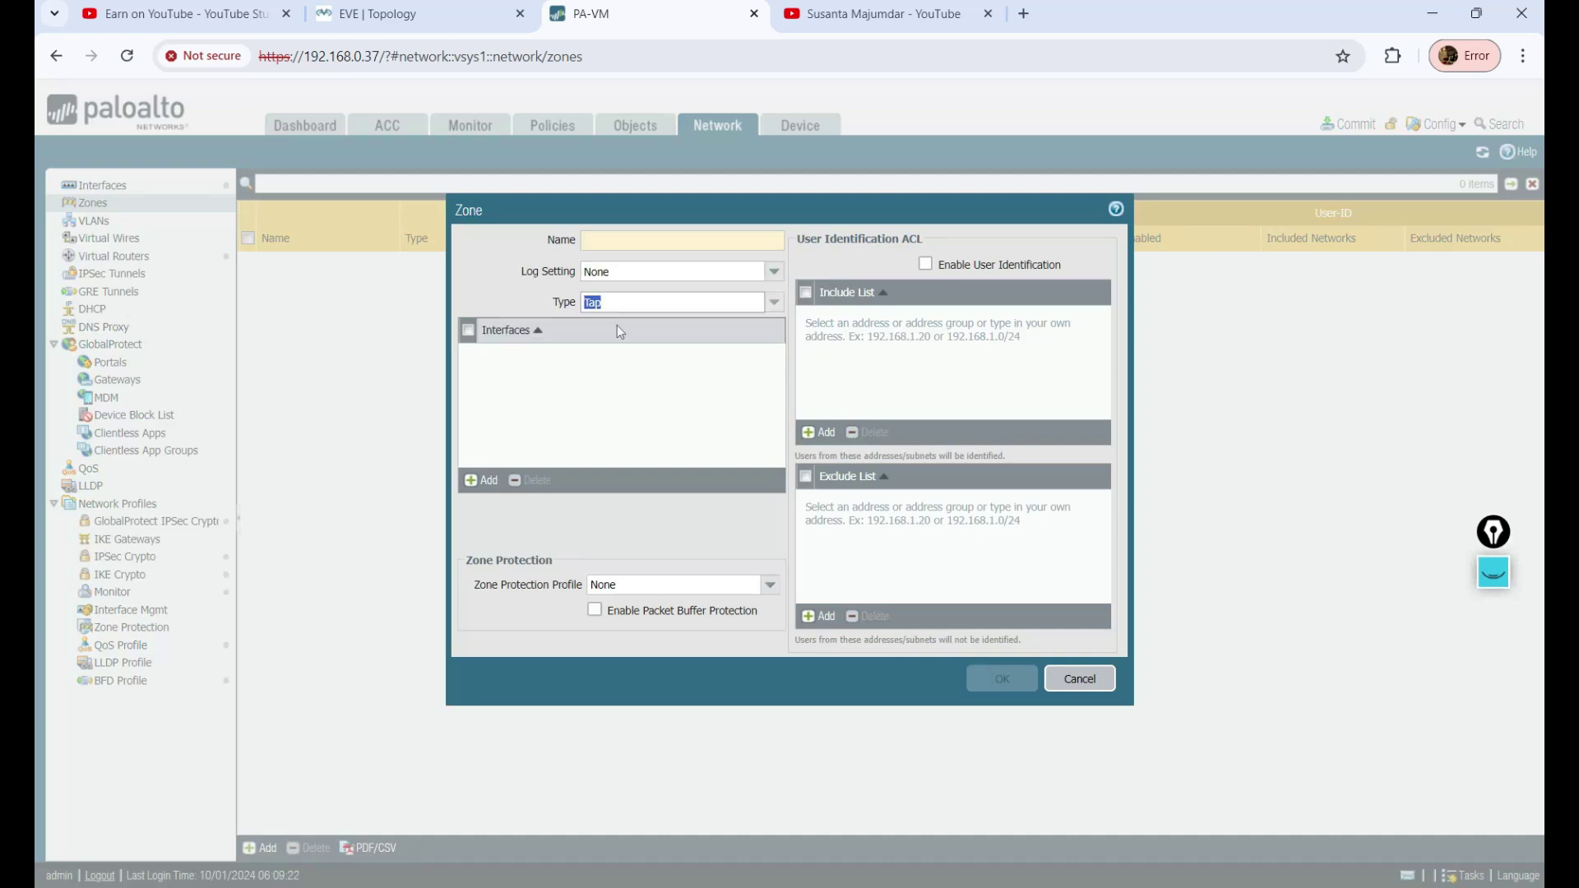
left_click(617, 319)
left_click(622, 238)
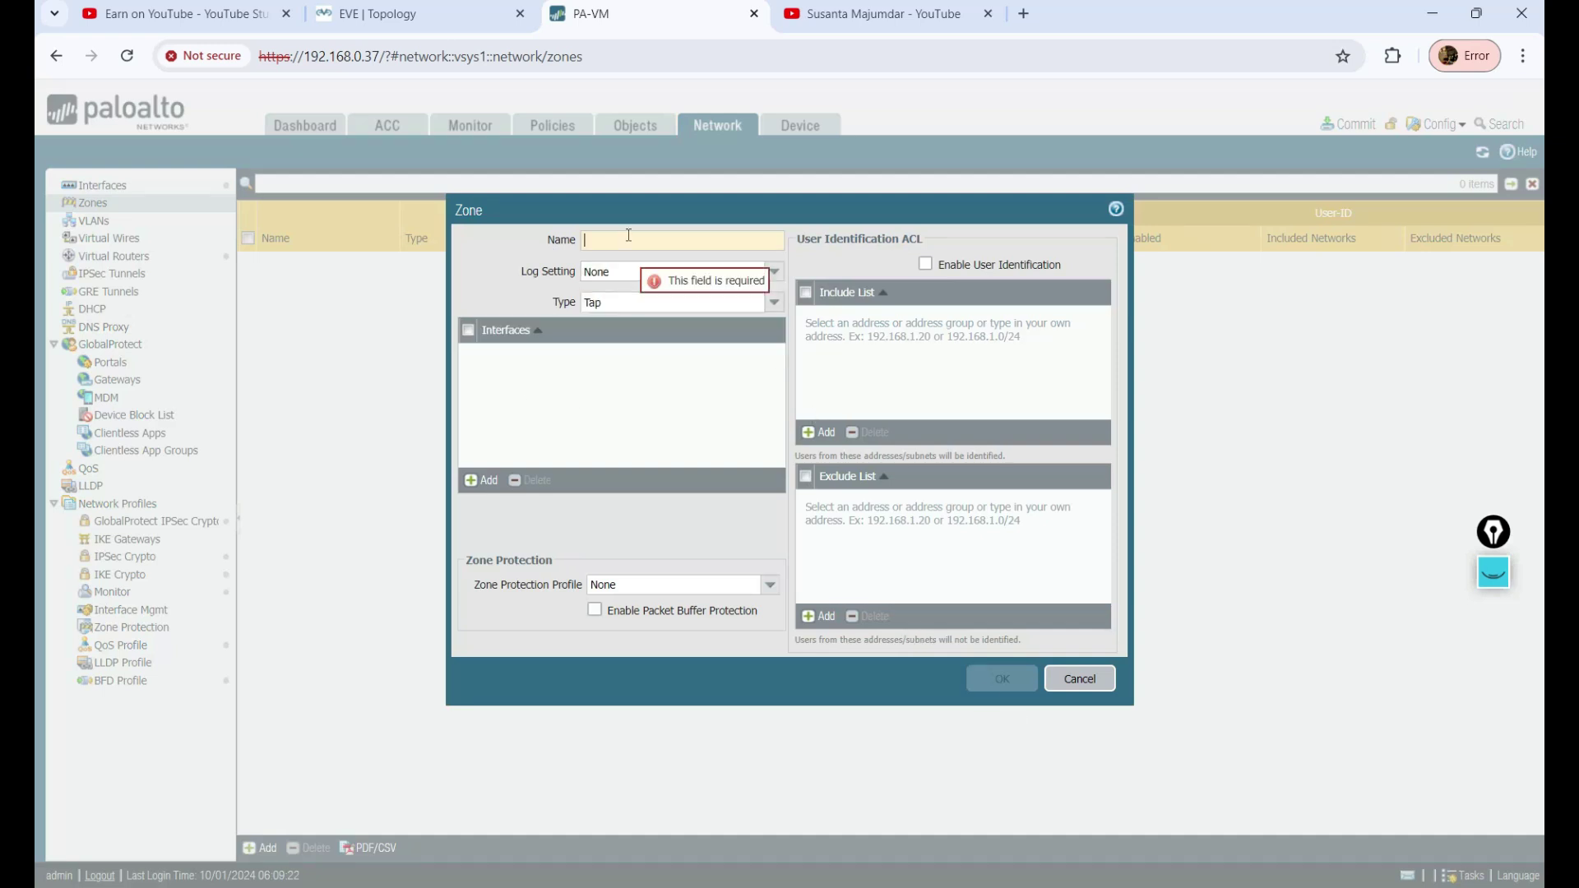
type("Monitor")
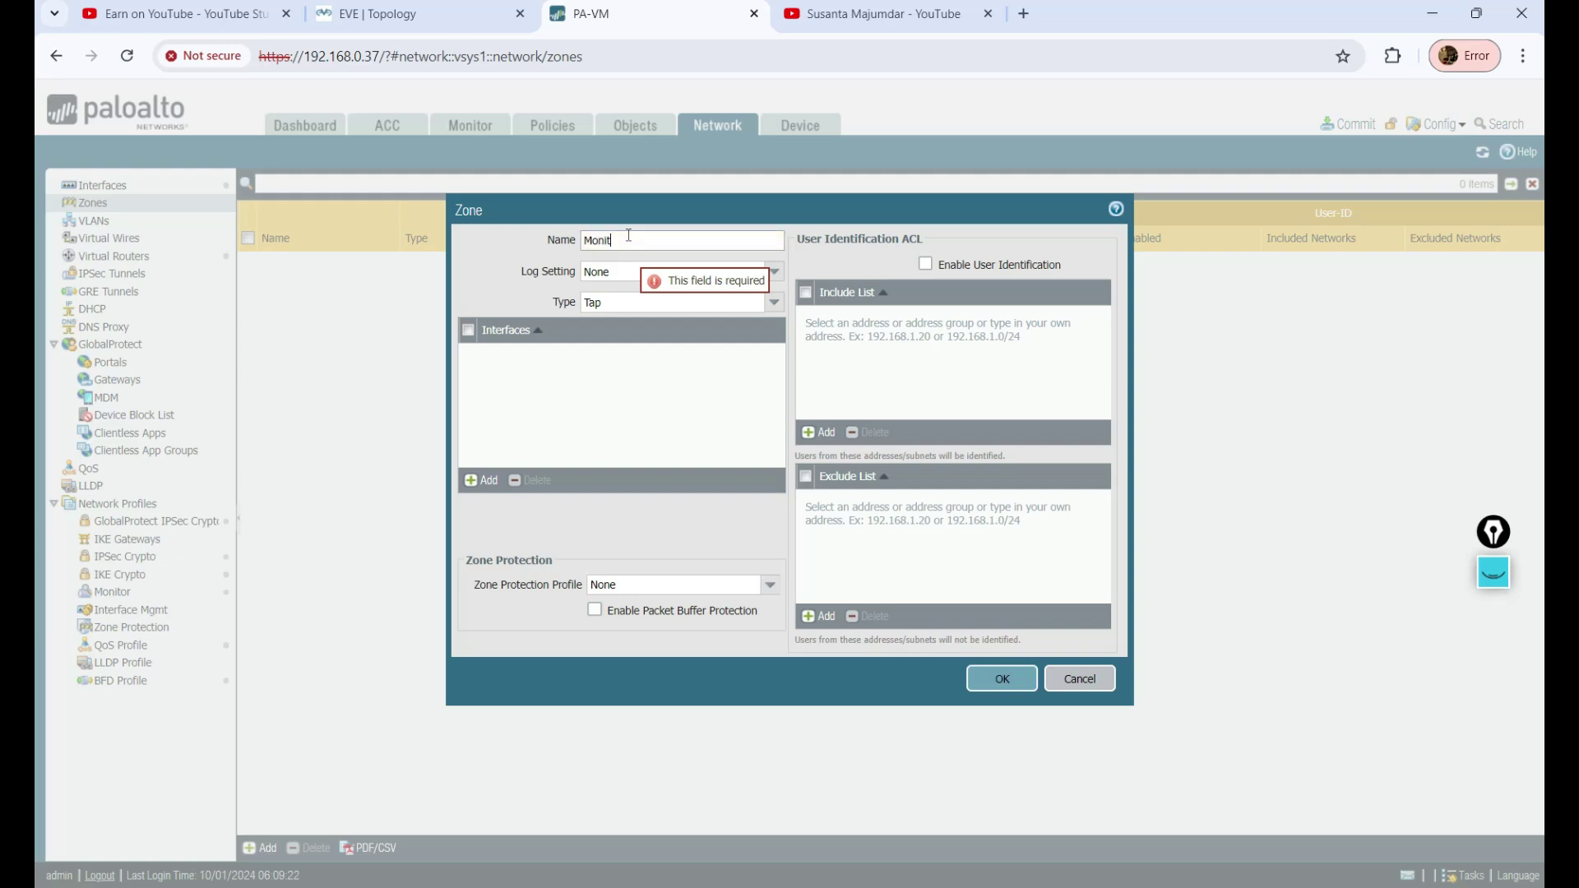
left_click(1002, 679)
Assign ethernet1/1 to the Monitor security zone, leaving its Netflow profile at None, and save the interface
left_click(95, 188)
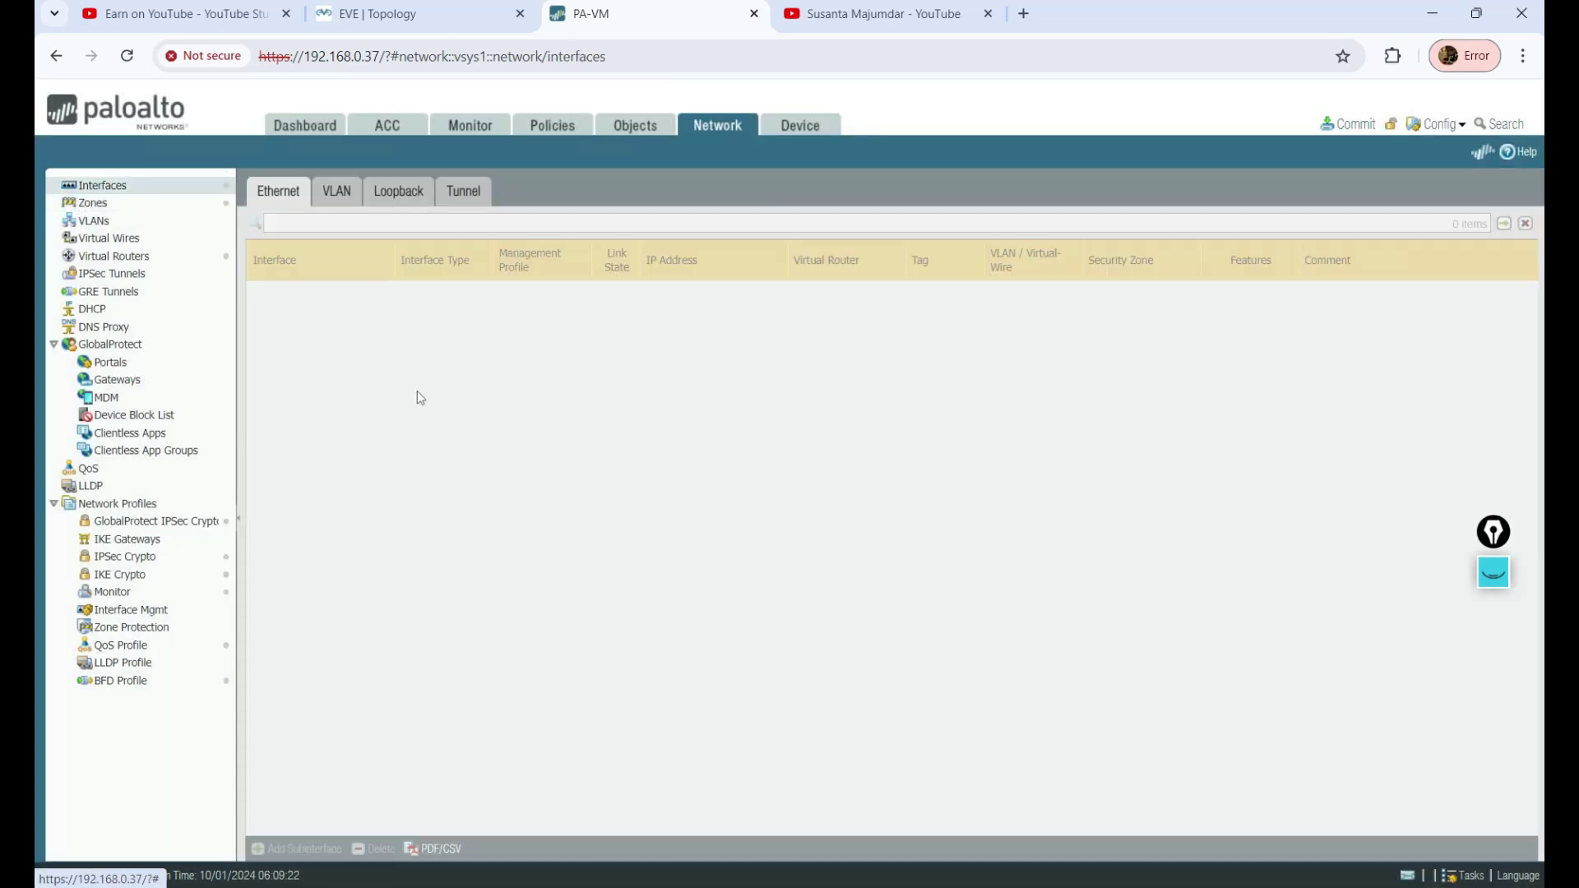
left_click(297, 292)
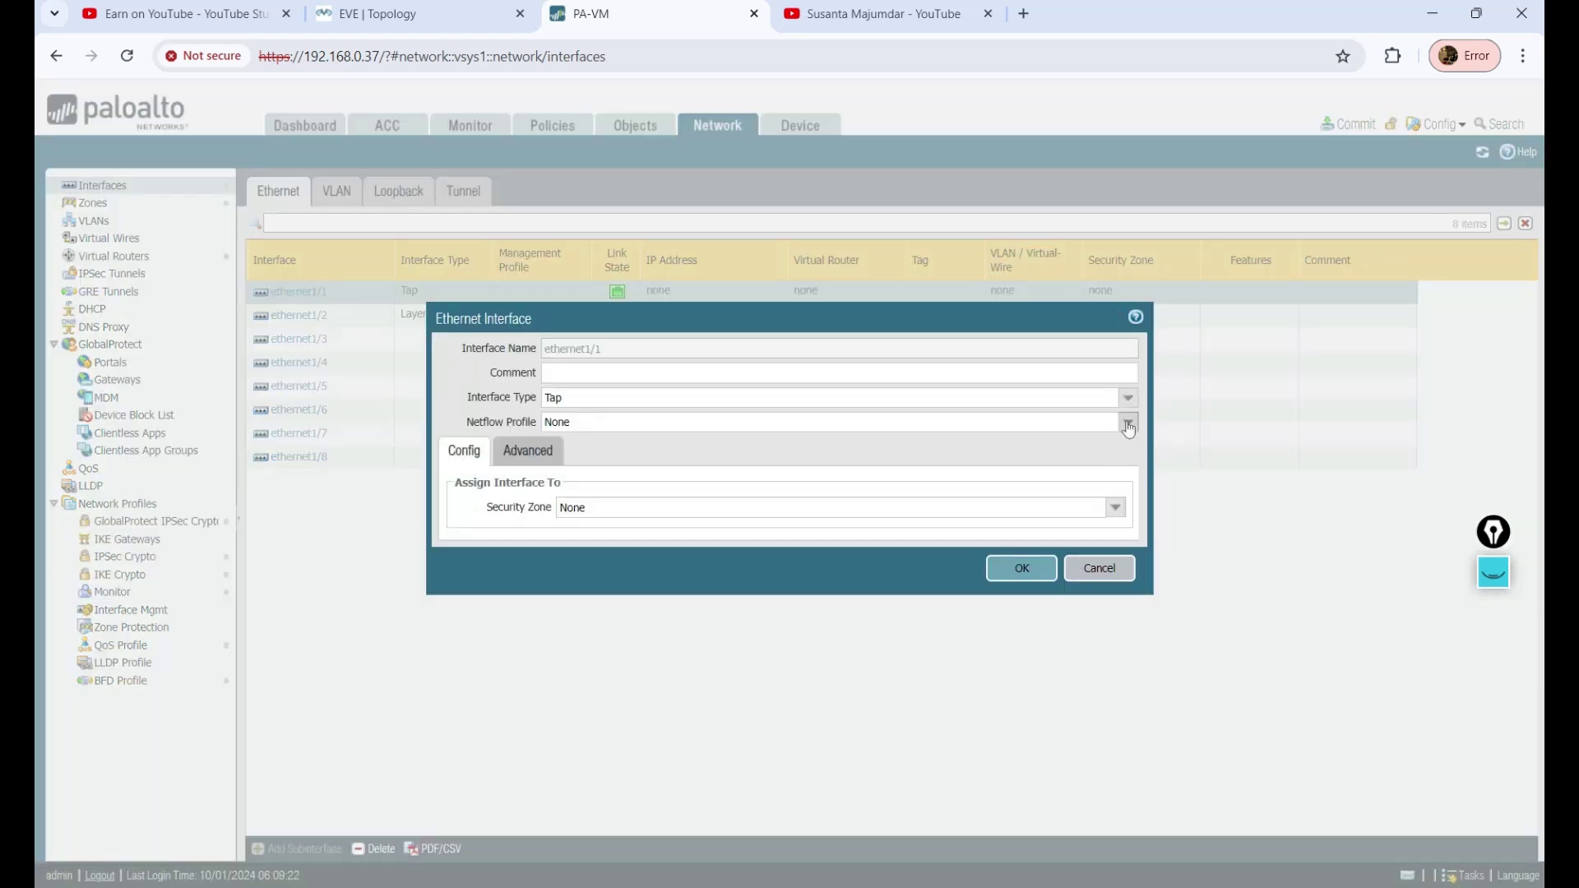
left_click(1128, 422)
left_click(718, 527)
left_click(1123, 511)
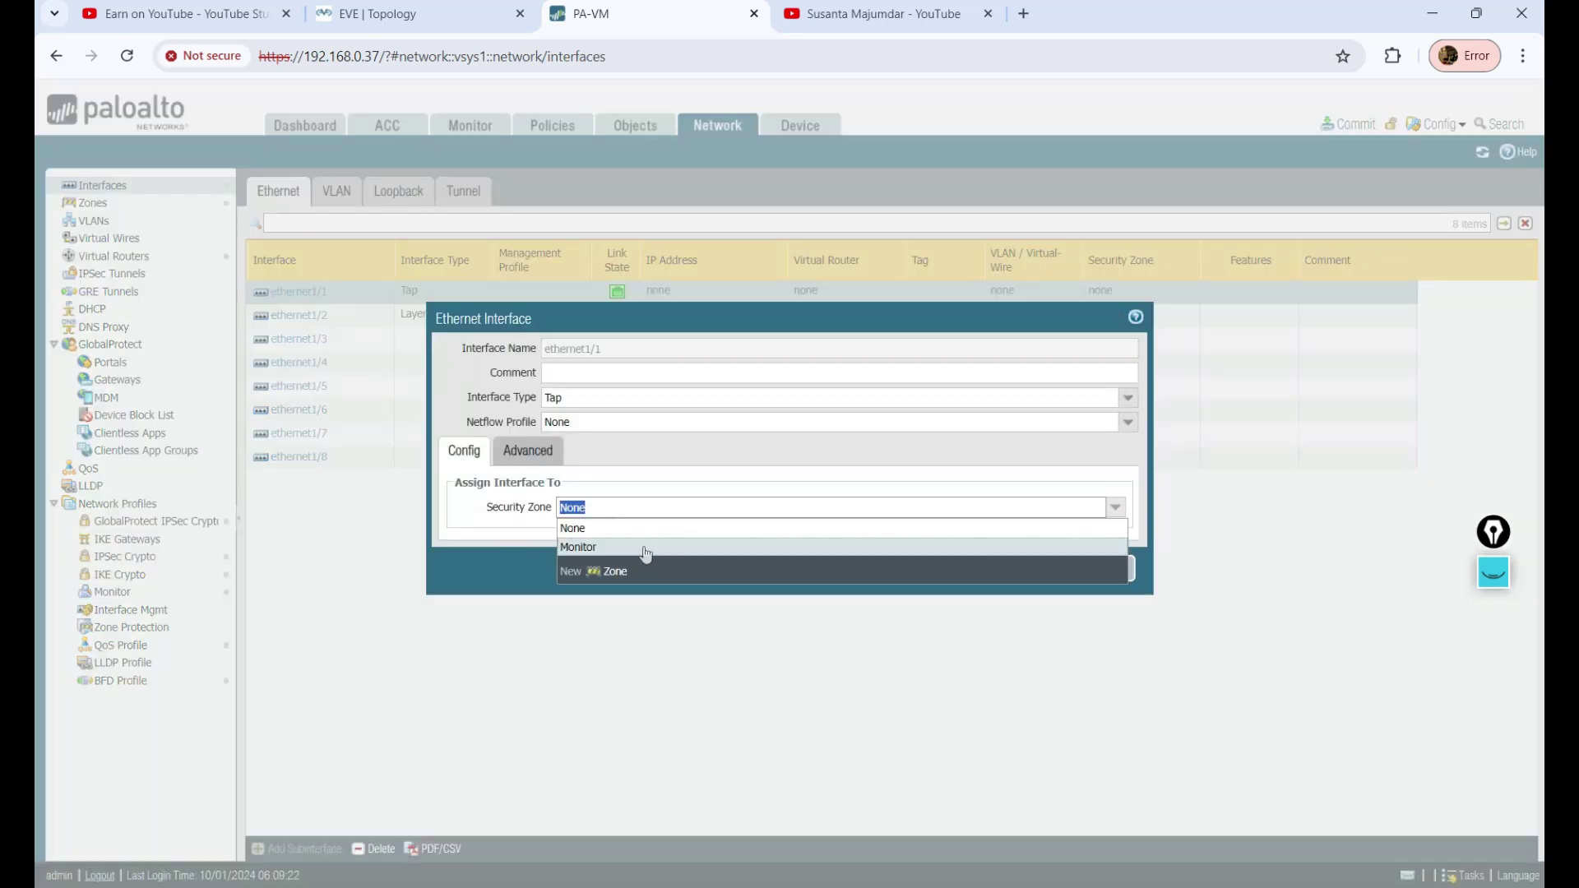
left_click(606, 546)
left_click(1003, 584)
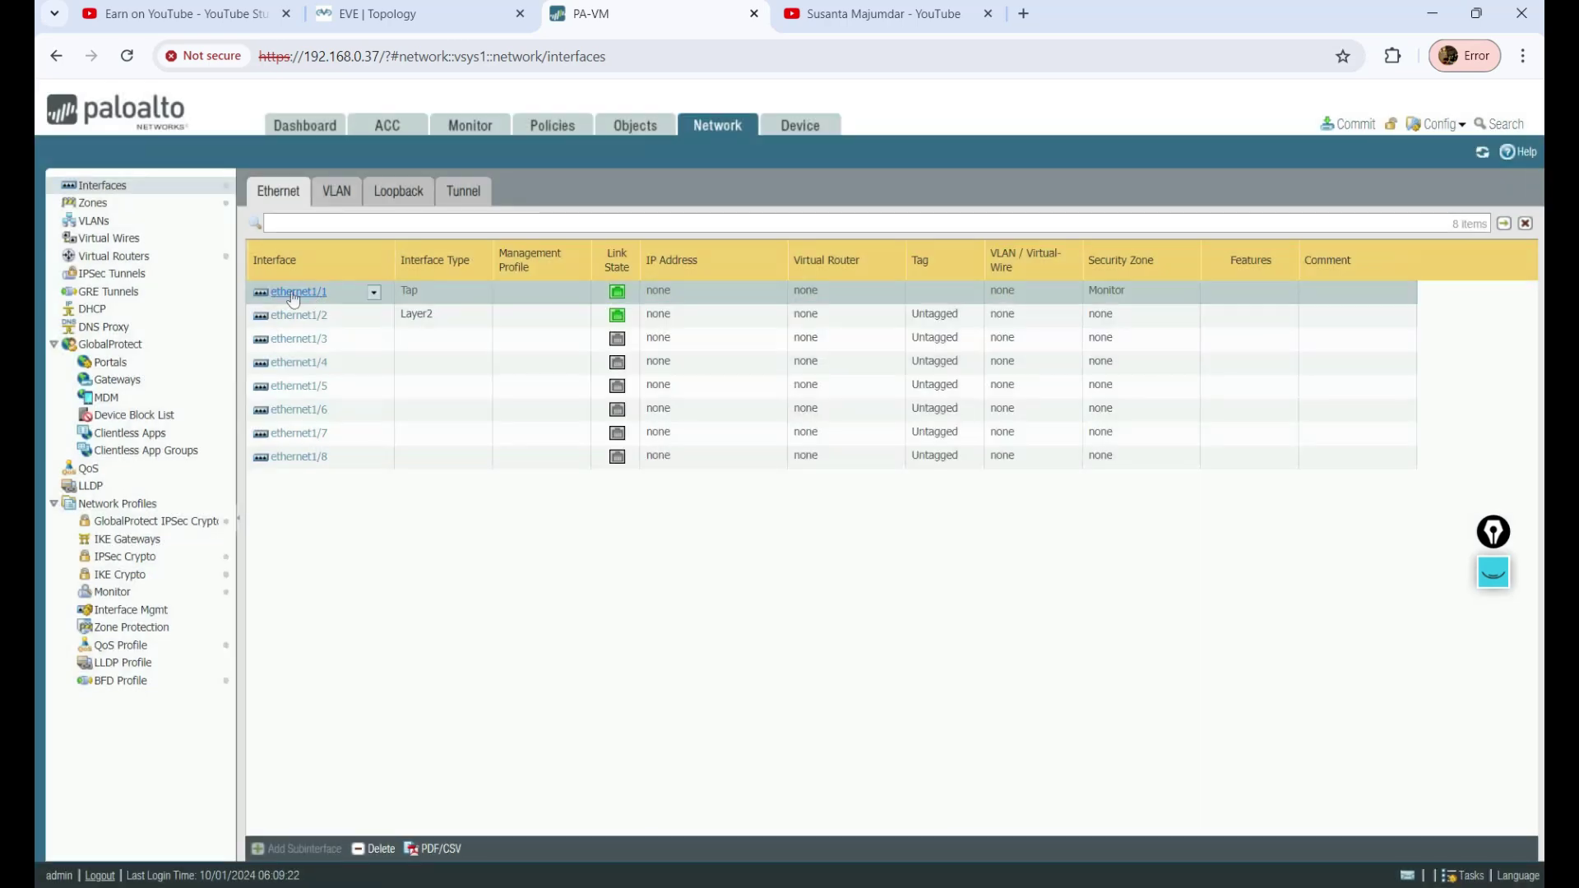
Check the type and zone of ethernet1/1, the Monitor zone's interface and type options, and the interface list, without changing anything
left_click(294, 294)
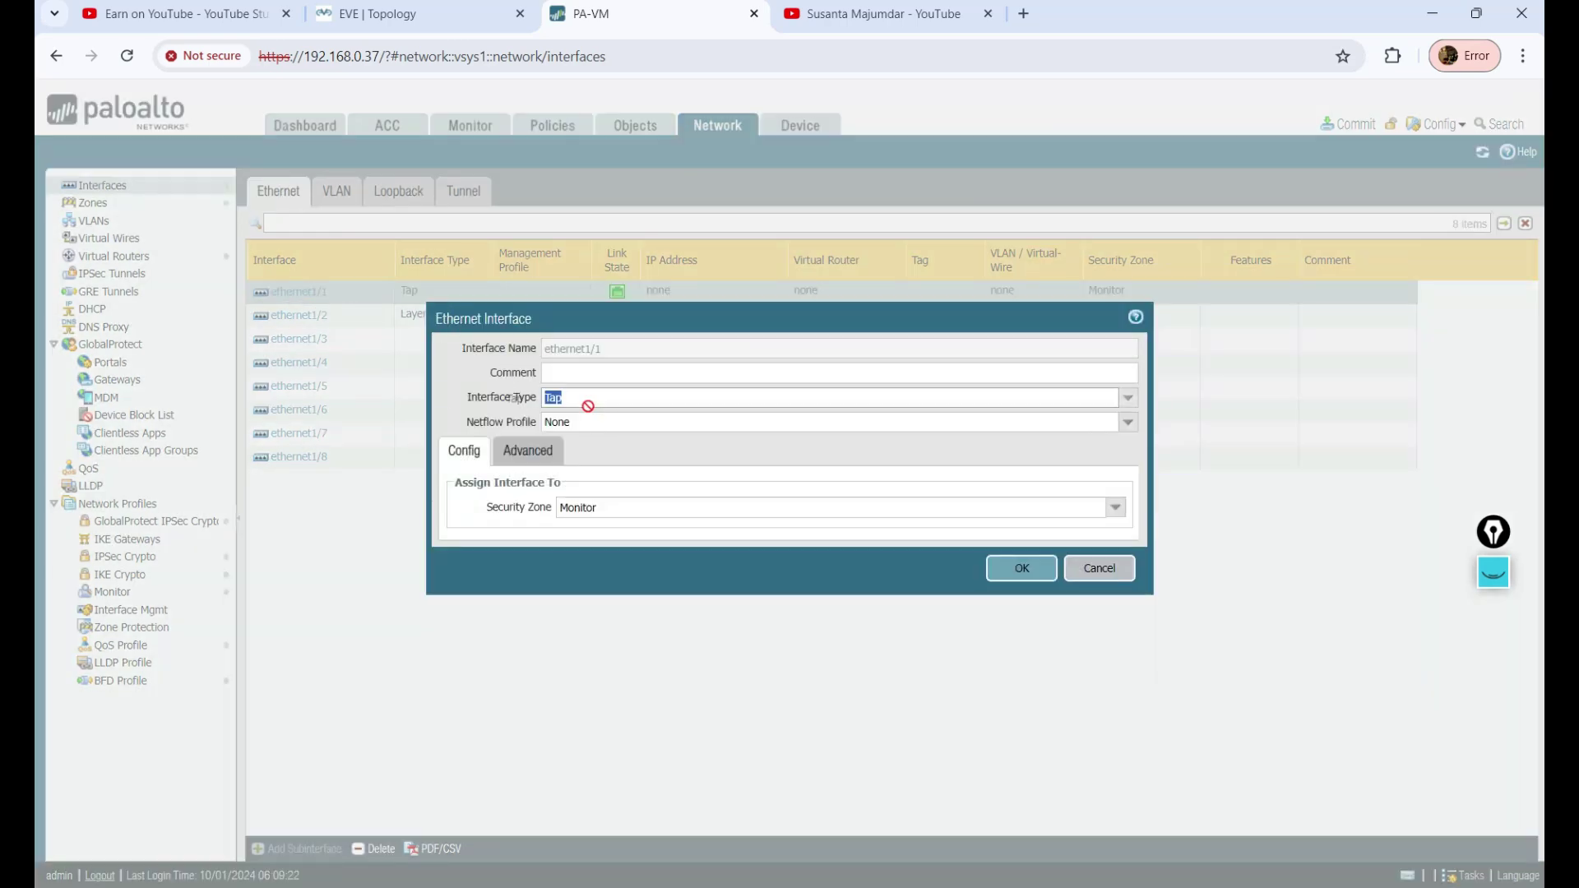
left_click(1081, 564)
left_click(89, 203)
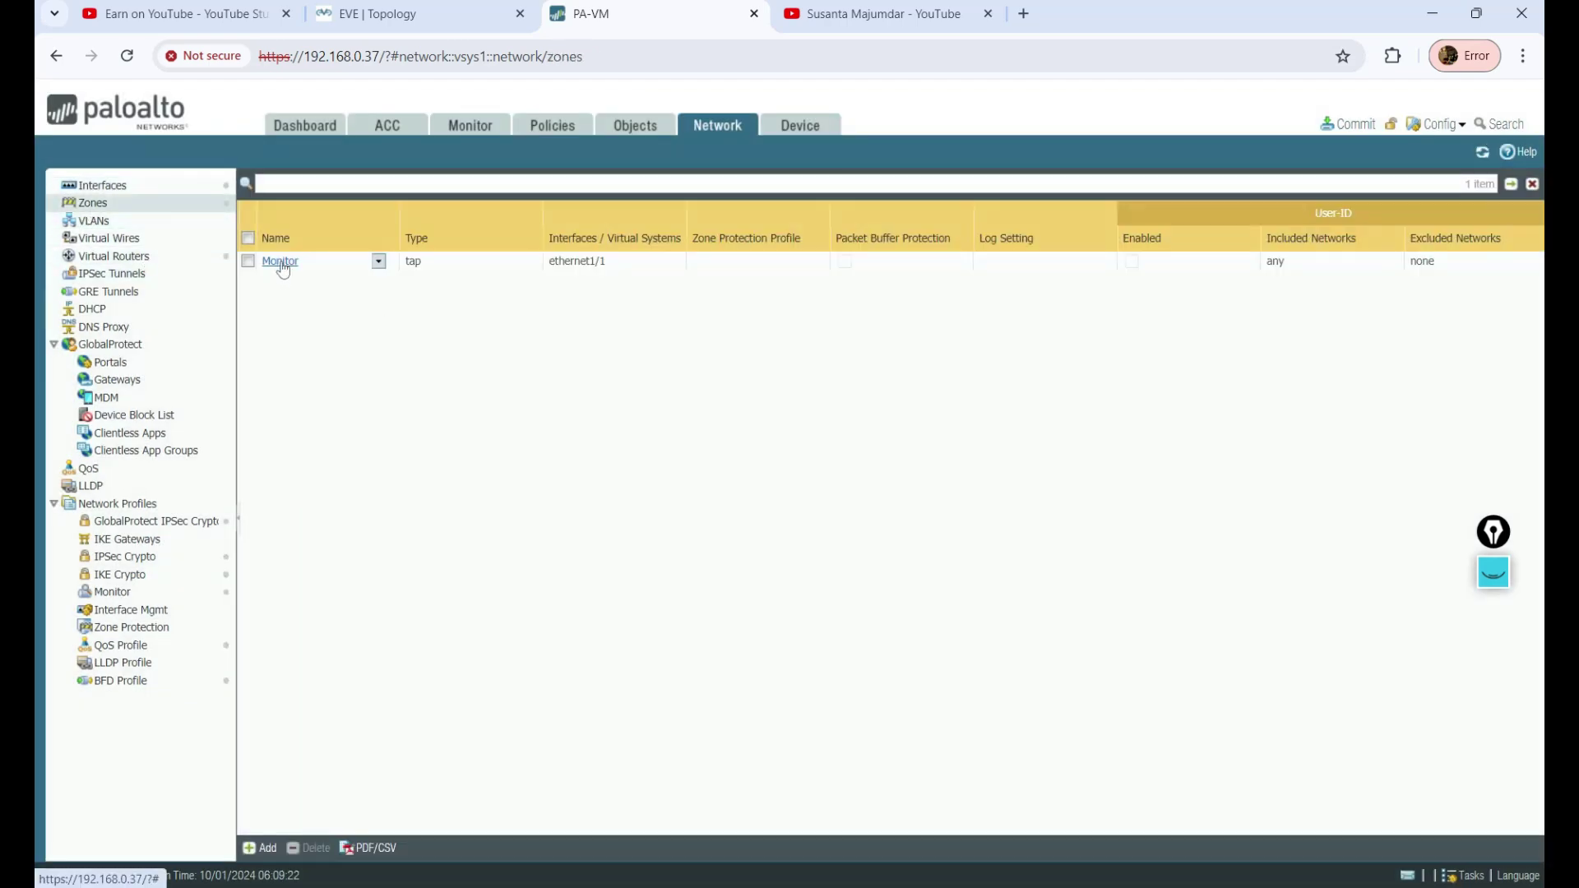
left_click(279, 262)
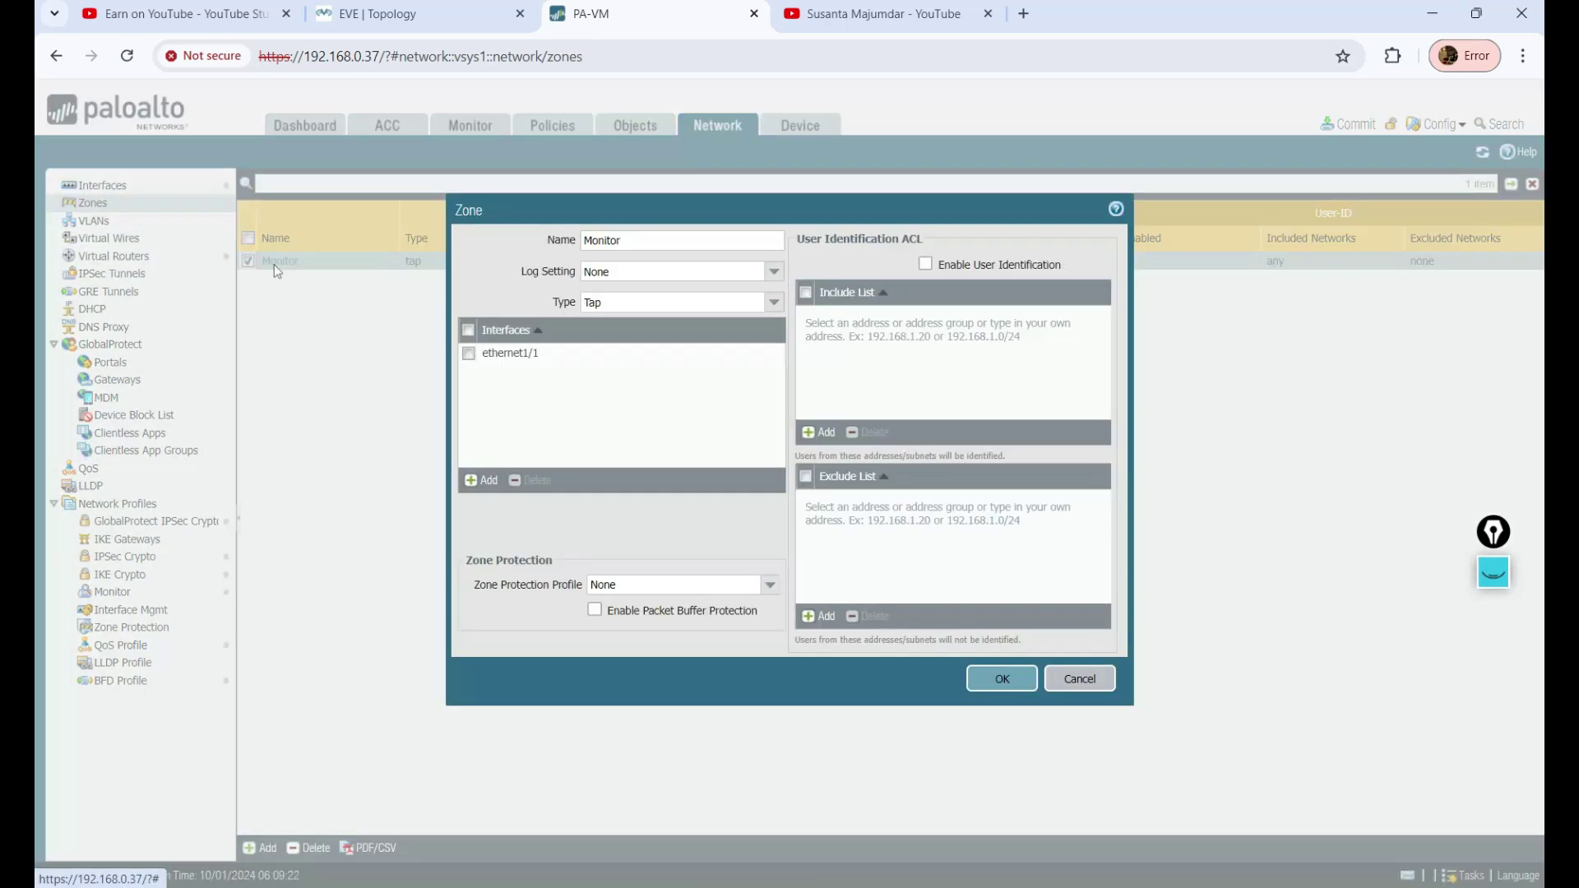
left_click(777, 303)
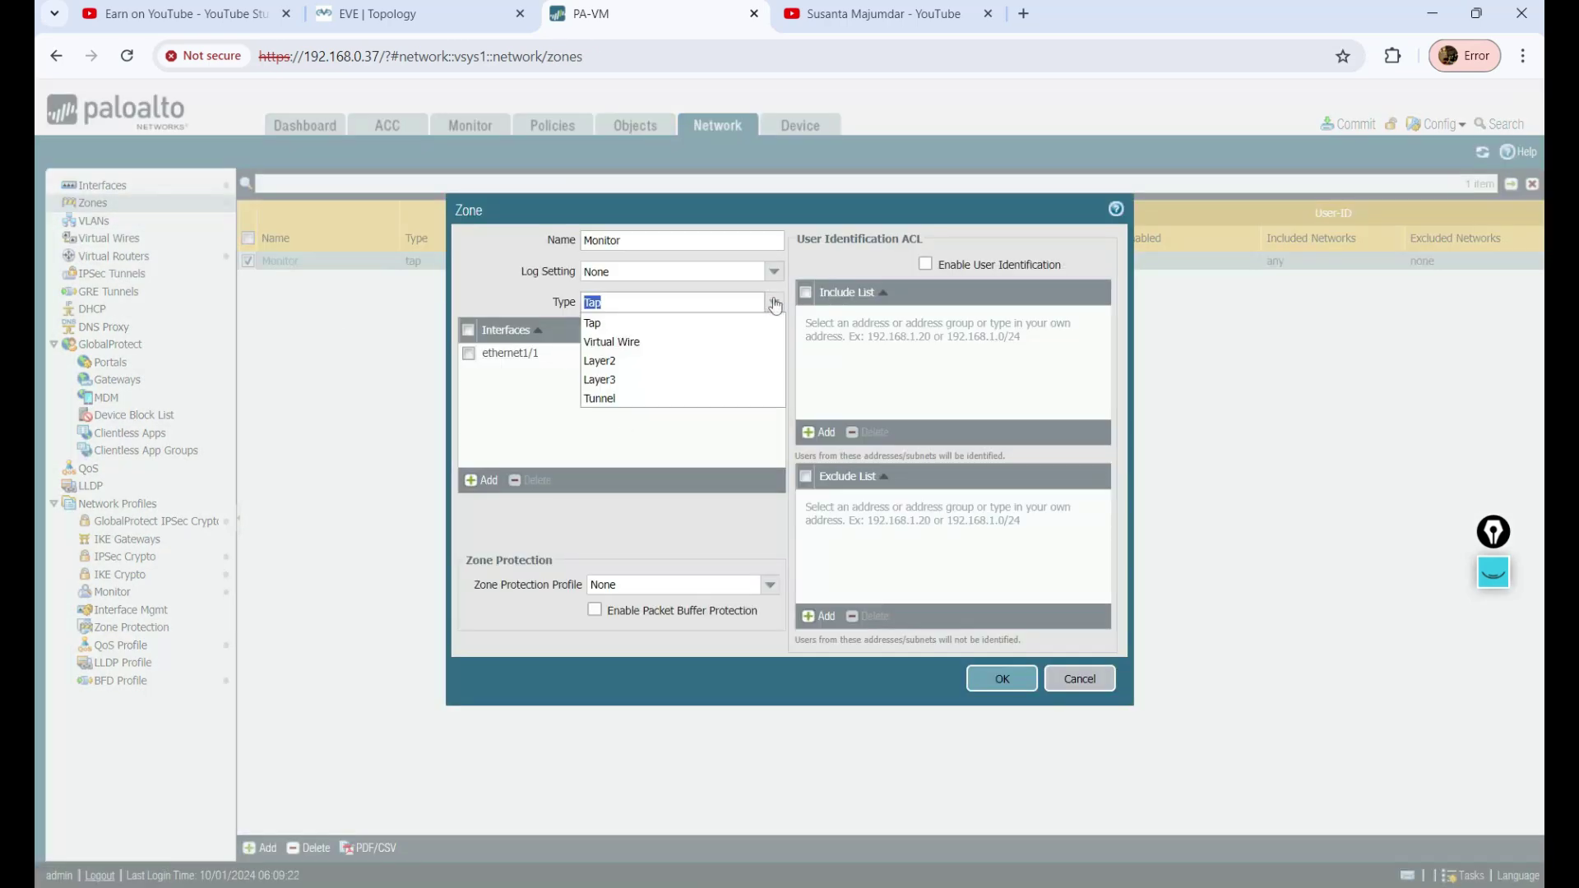
left_click(1090, 677)
left_click(103, 186)
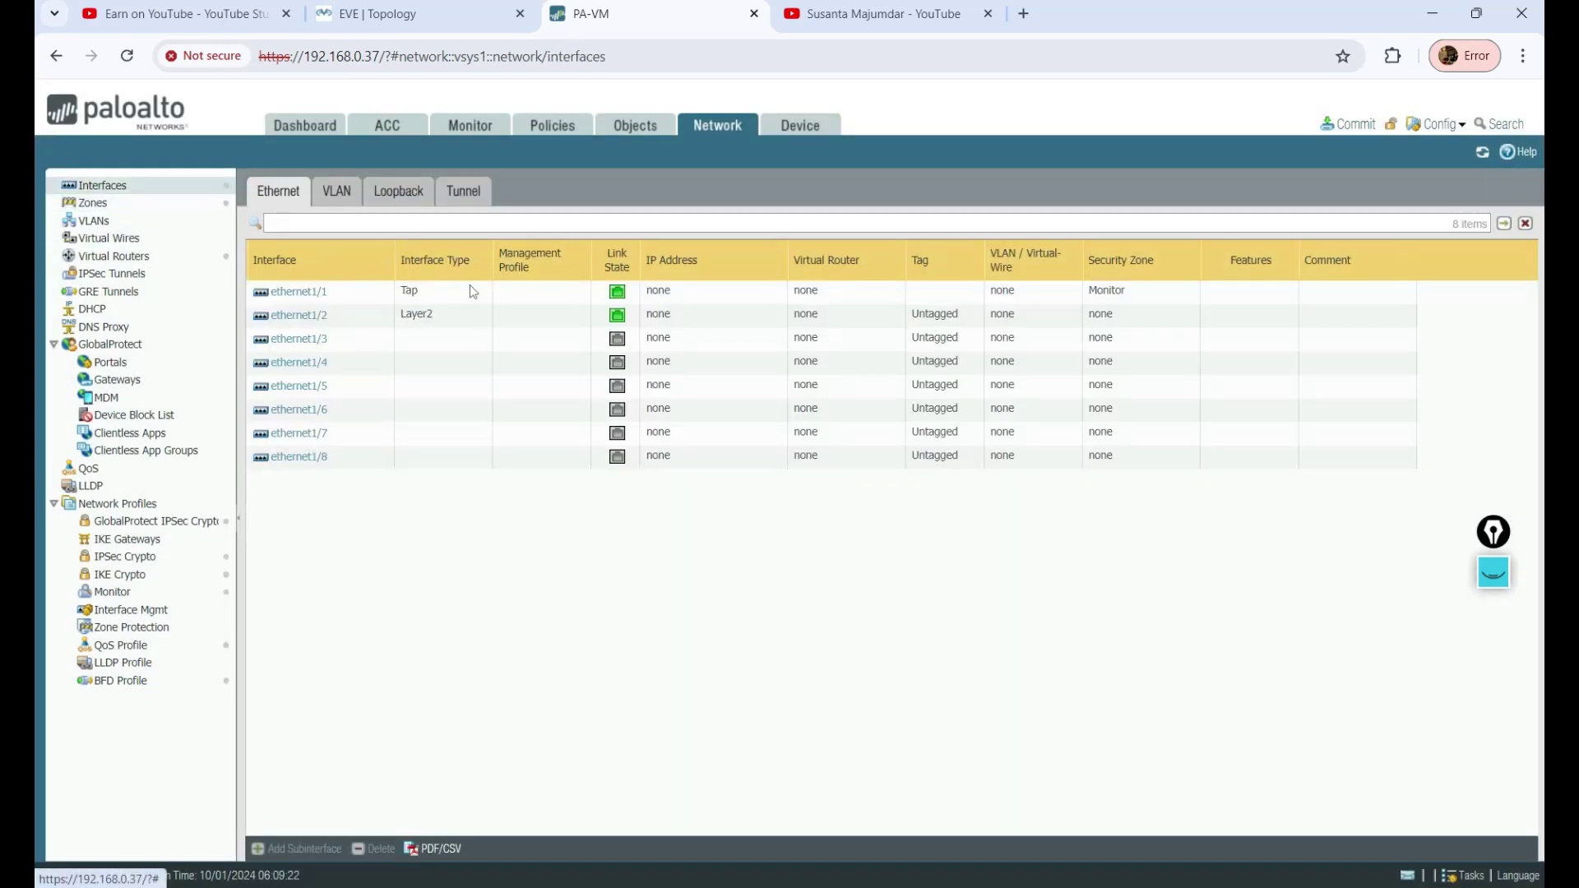
Revert all changes in the candidate configuration to discard the Tap interface and Monitor zone setup
left_click(1461, 130)
left_click(1440, 177)
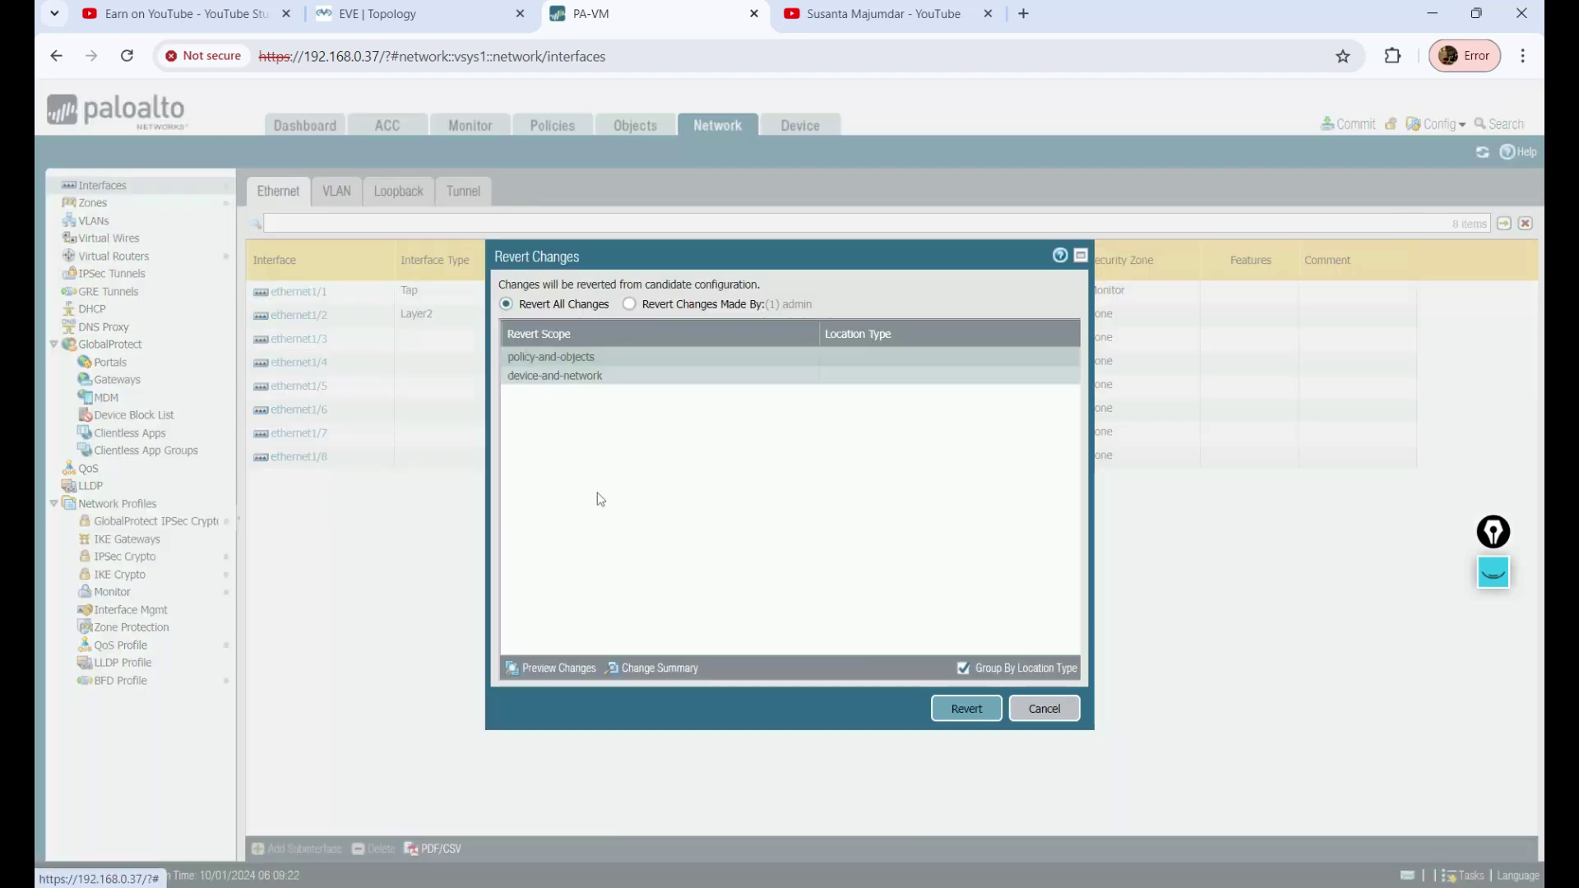
left_click(954, 705)
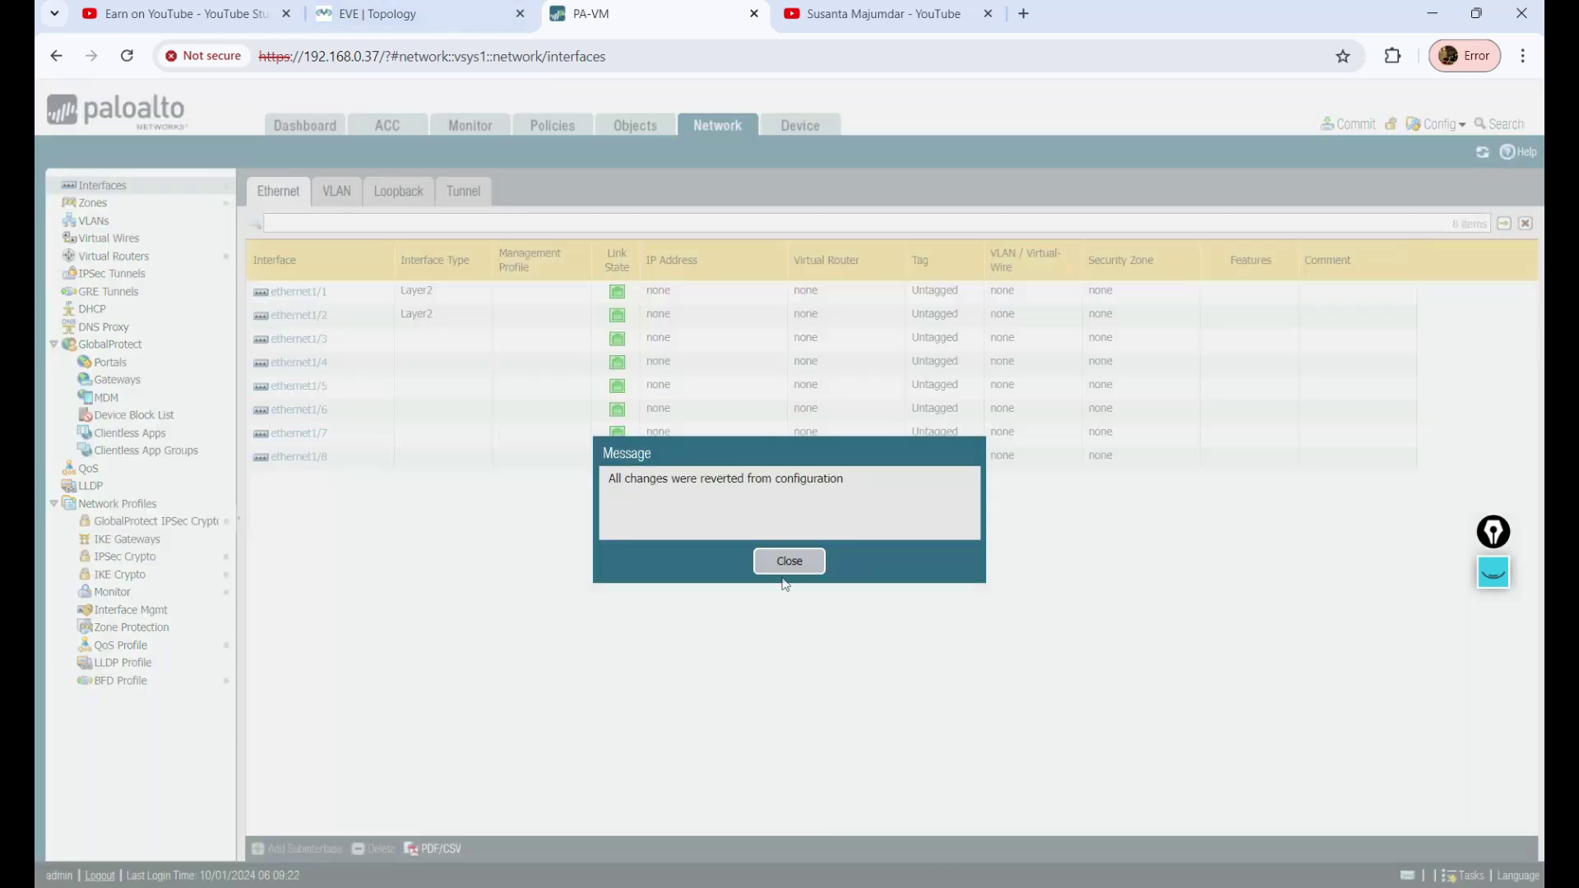
left_click(789, 562)
Switch to the PowerPoint presentation and view the TAP diagram slide and the V-Wire slide
key("alt+Tab")
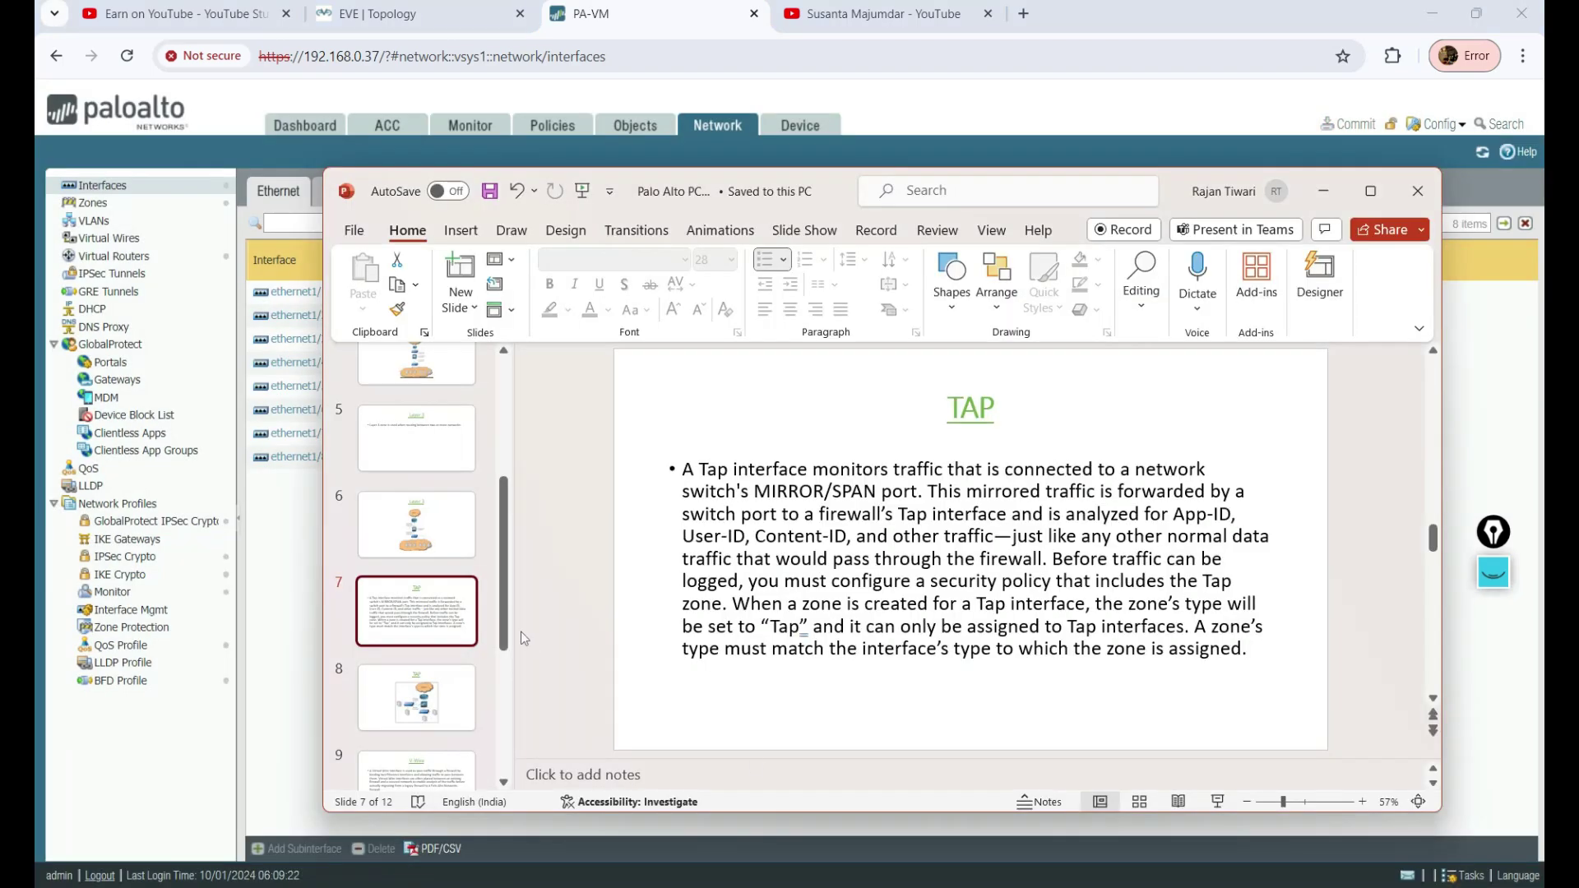
scroll(460, 609, "down", 2)
left_click(416, 542)
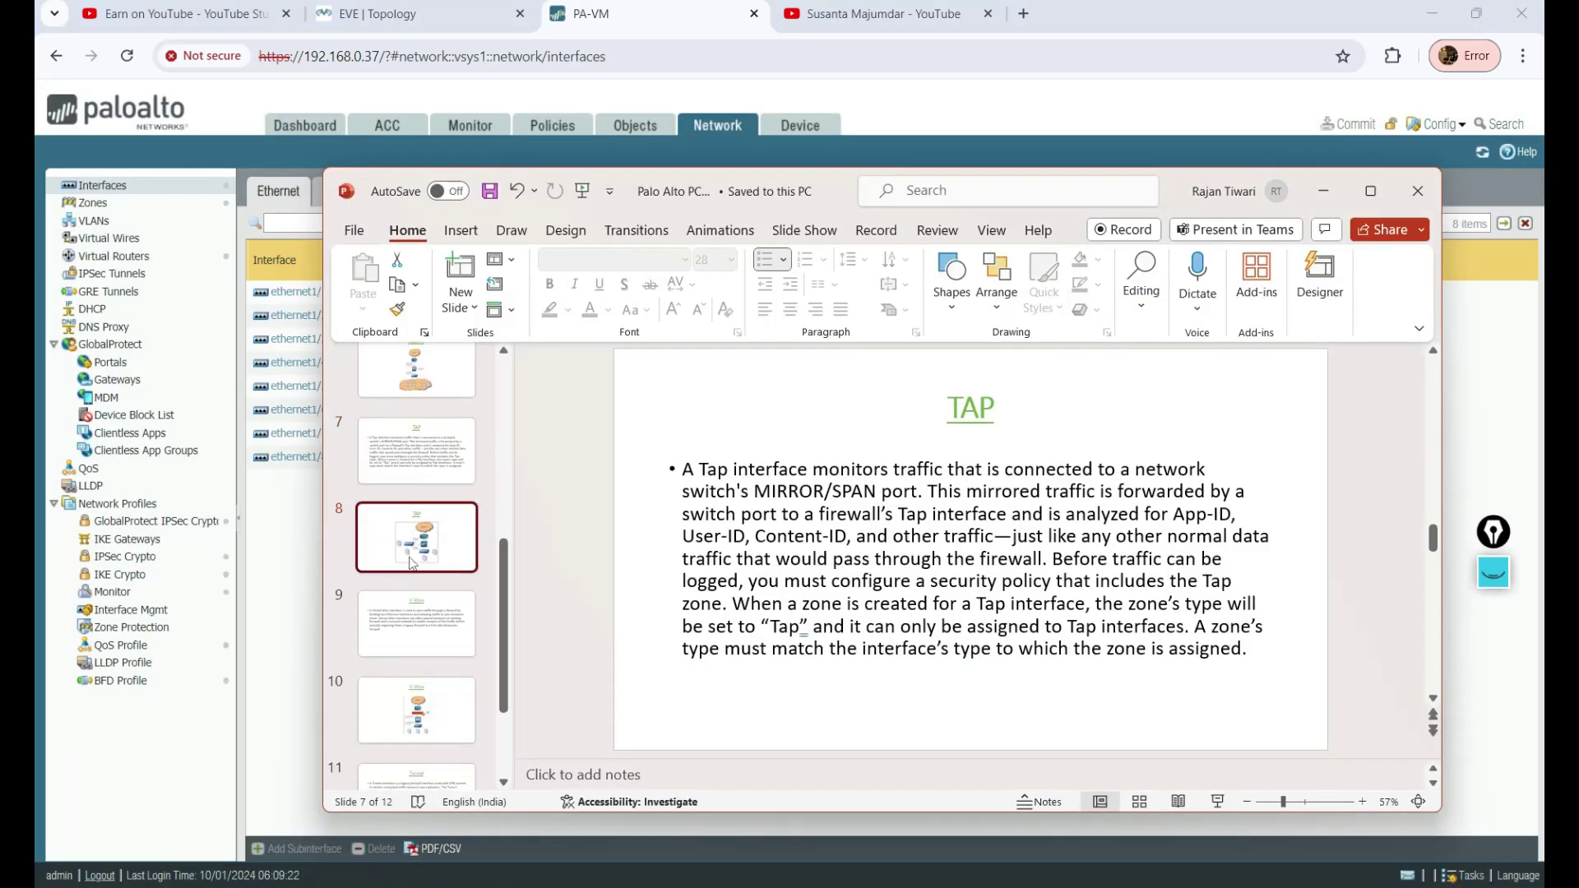
left_click(409, 630)
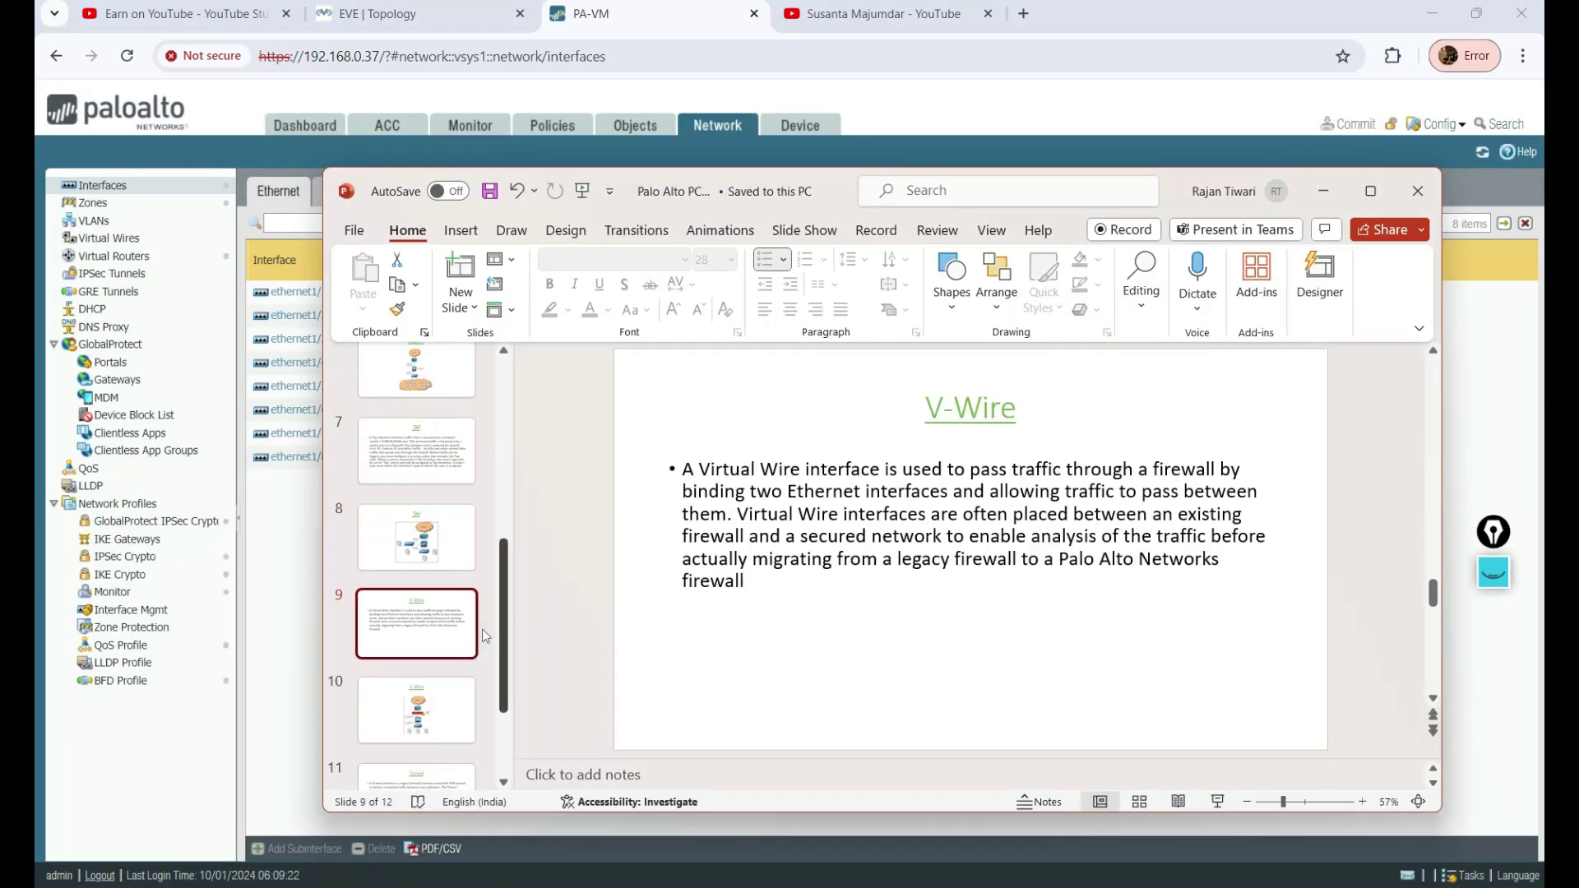
Return to the firewall's web interface in Chrome and create a virtual wire named V_wire_1 with both interfaces left at None
left_click(925, 113)
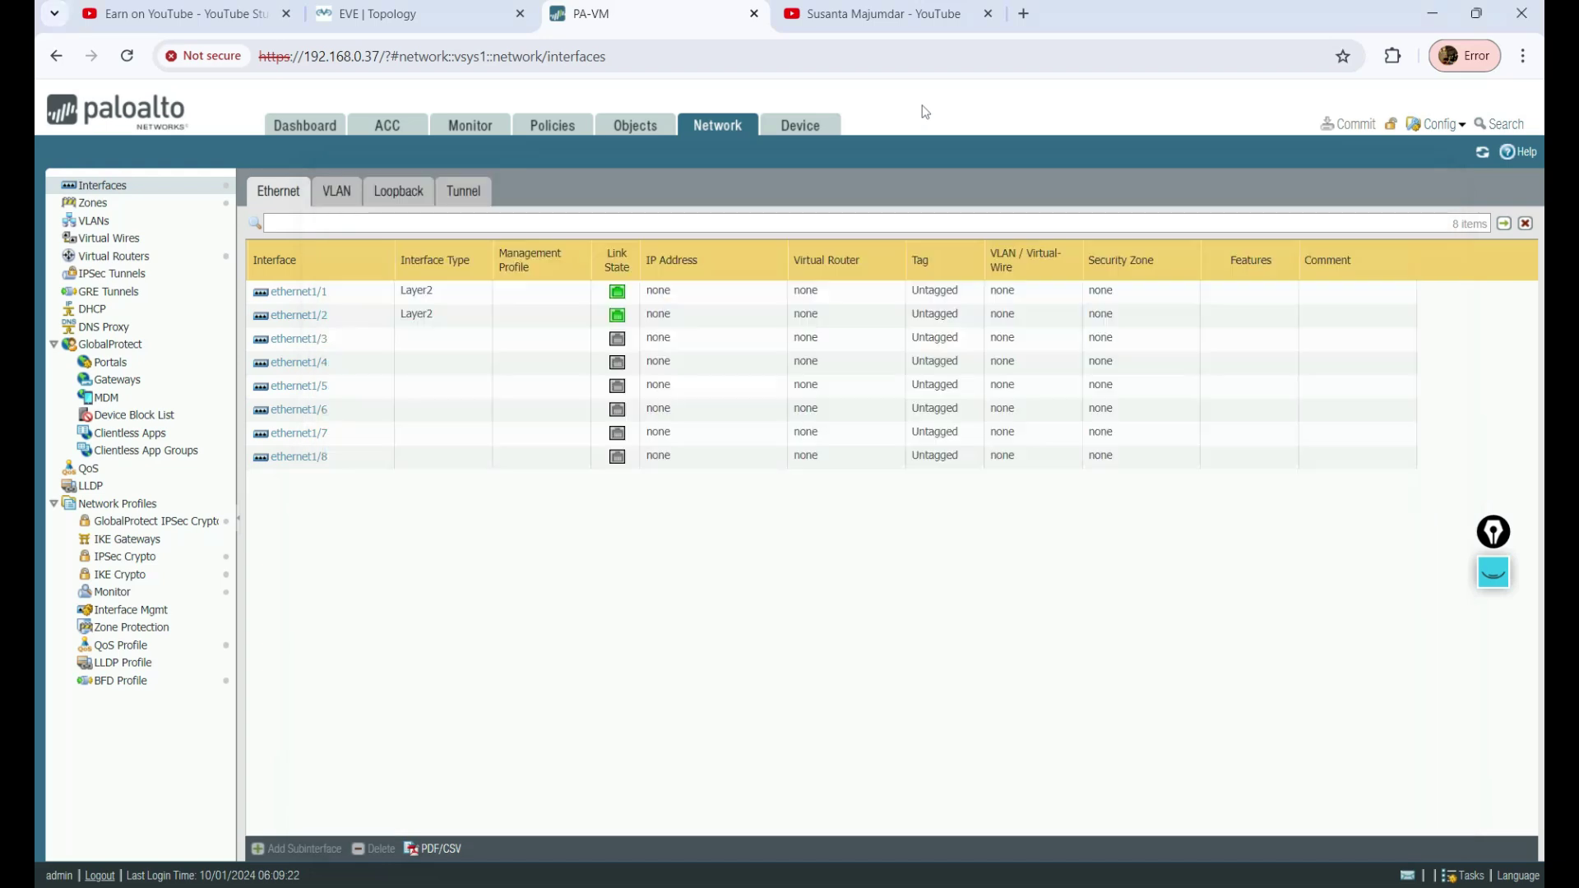
left_click(102, 238)
left_click(260, 848)
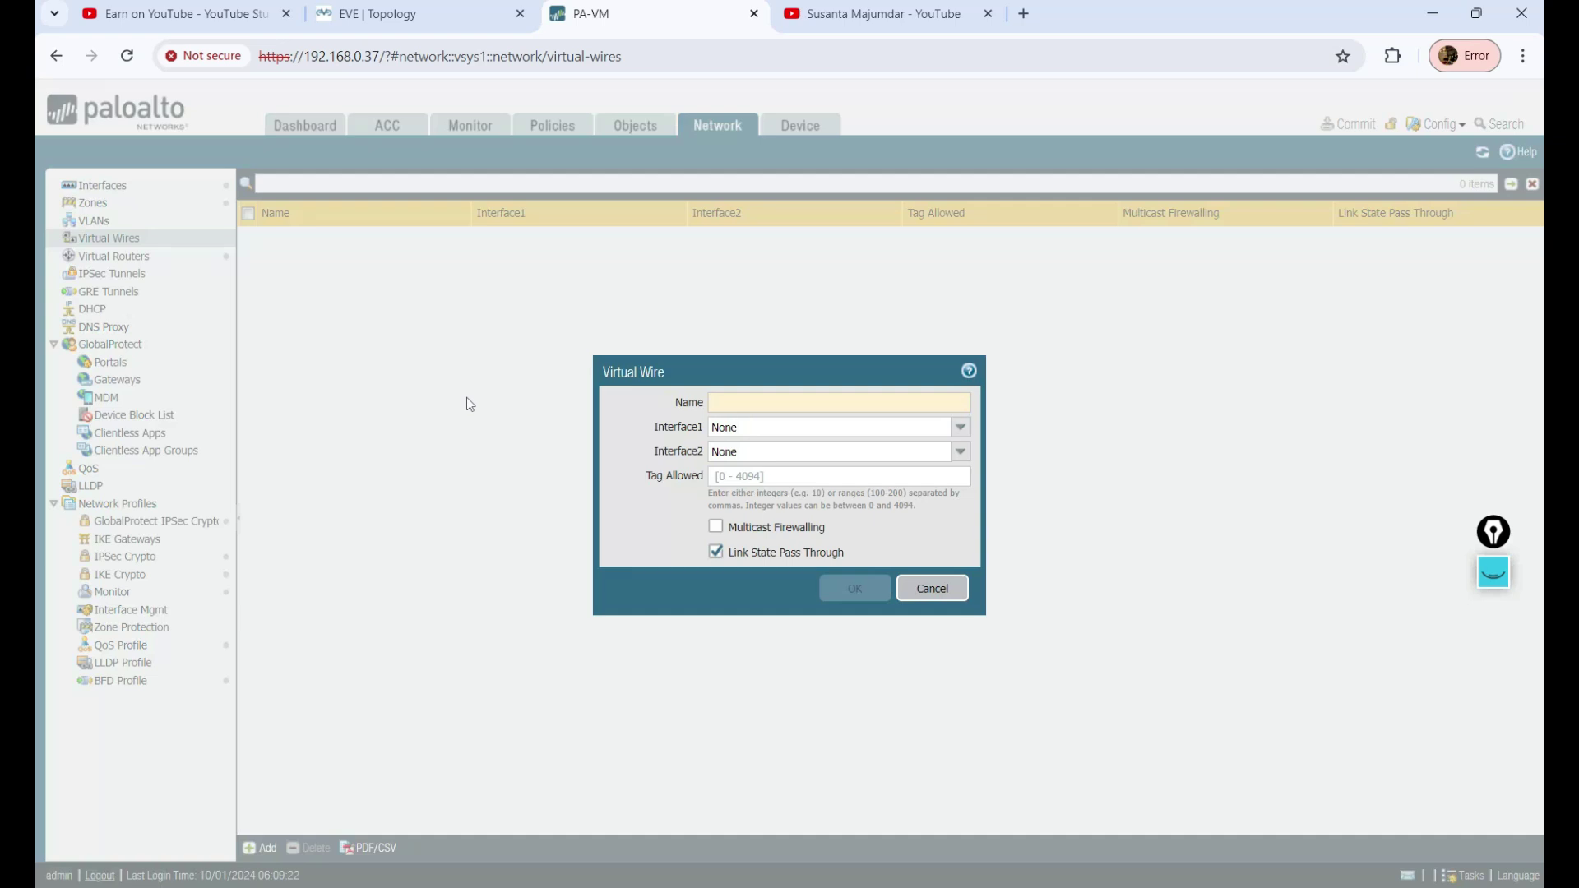
type("V_wire")
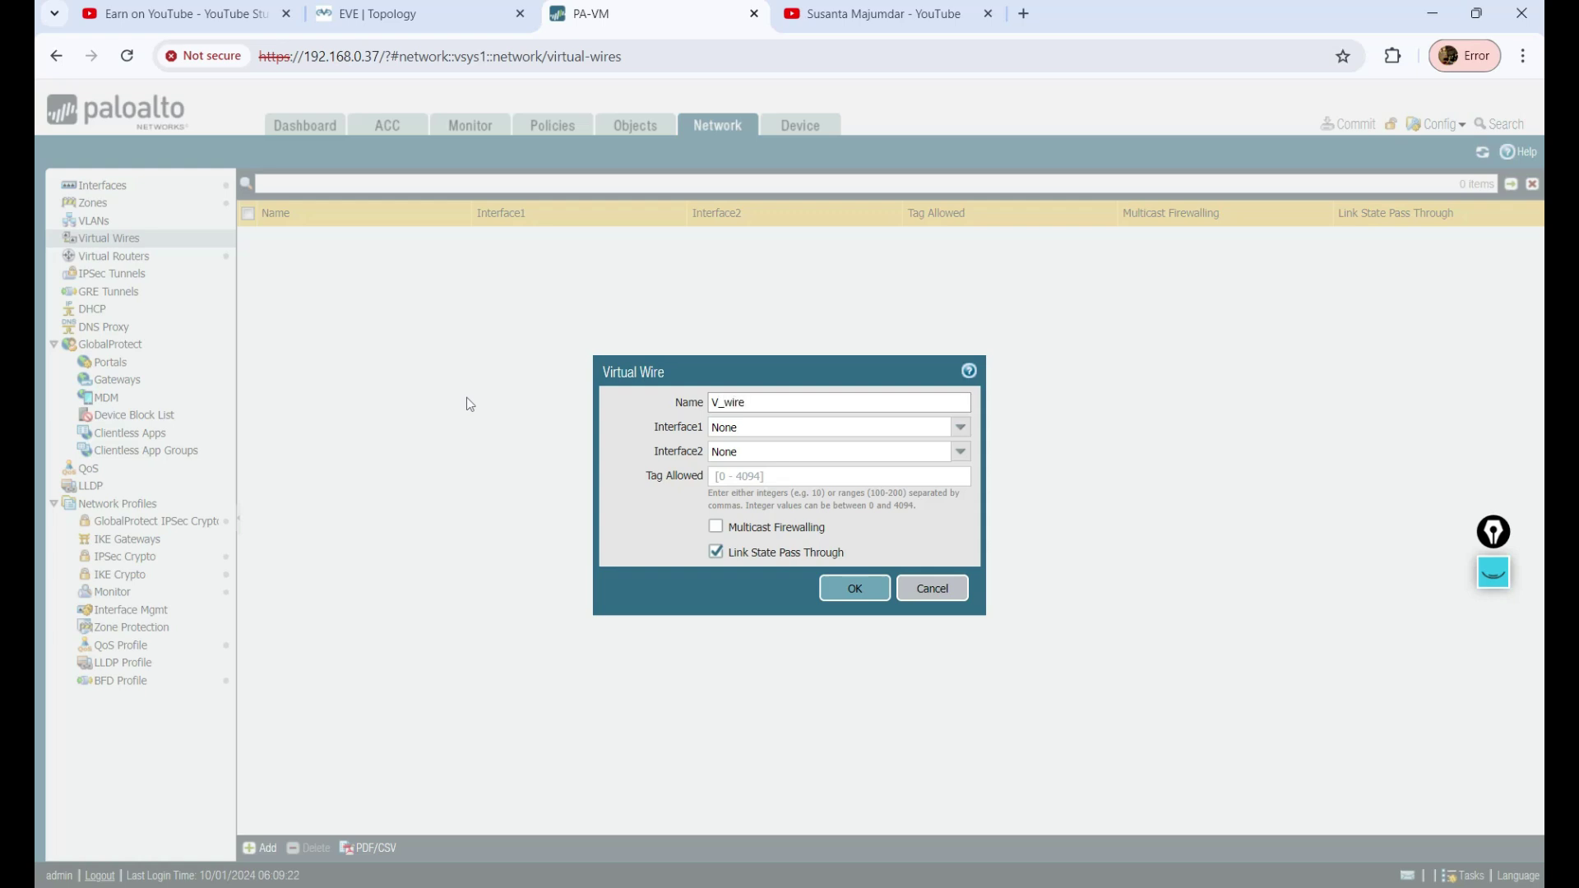
type("_1")
left_click(960, 427)
left_click(750, 592)
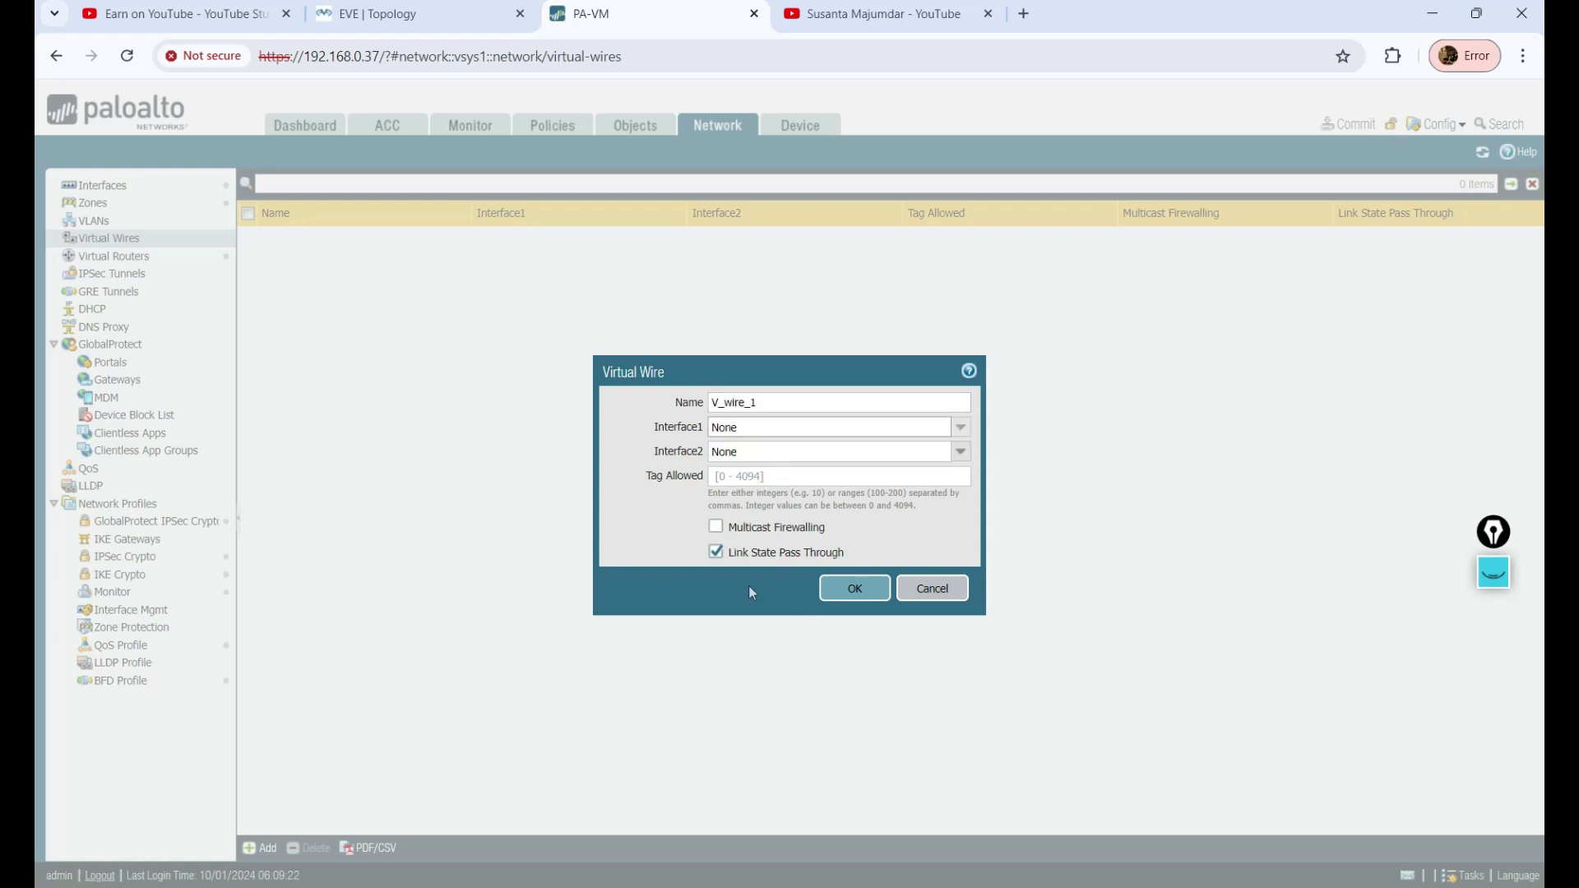
left_click(856, 586)
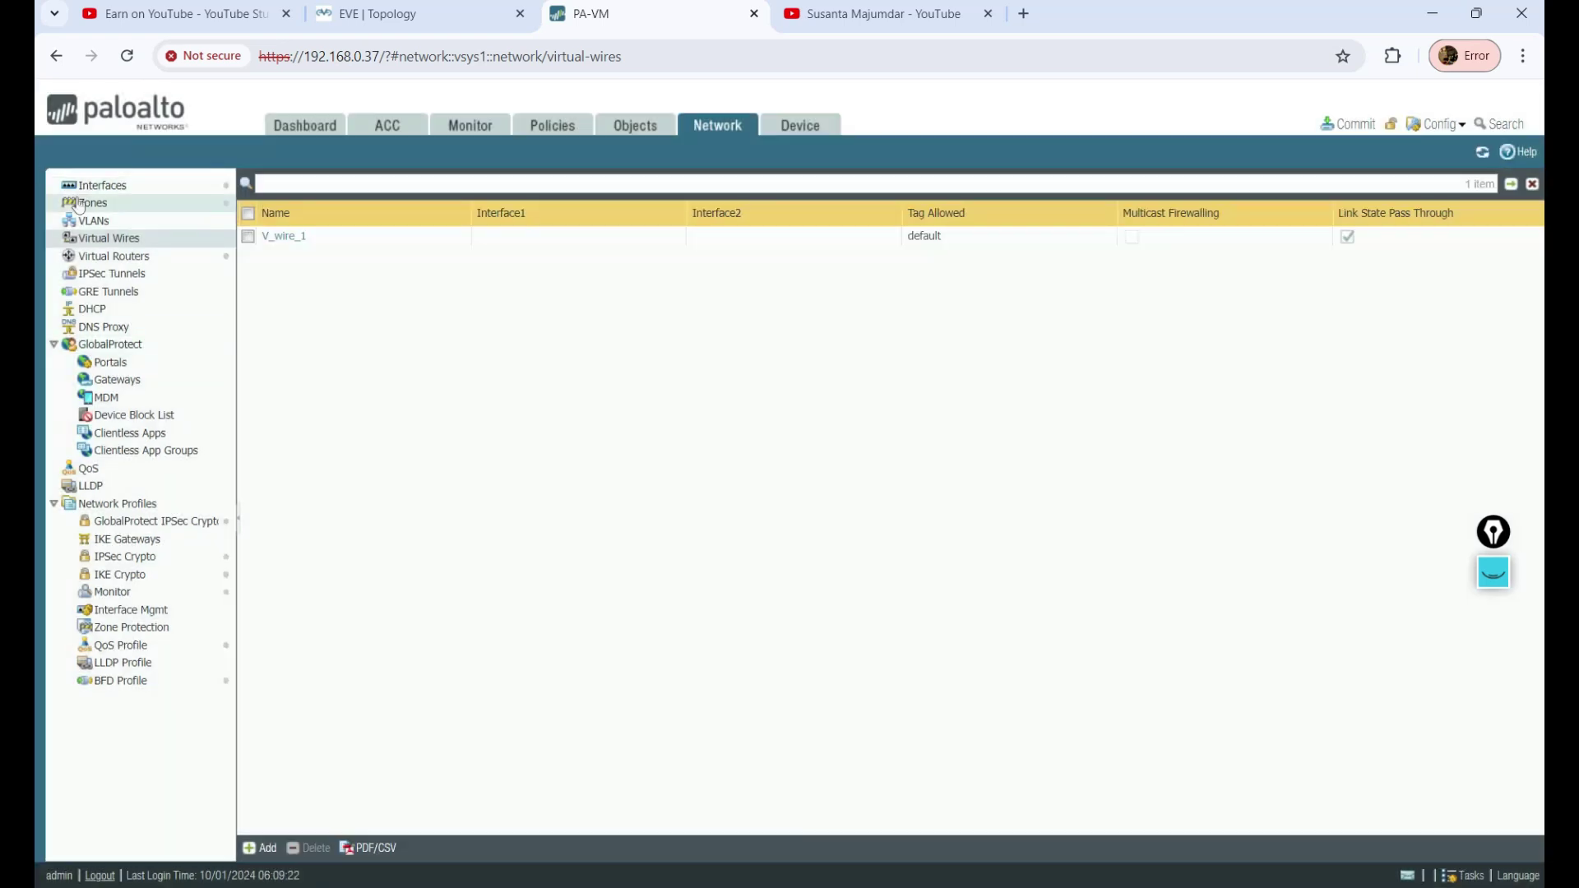
Set ethernet1/1 to interface type Virtual Wire and save it
left_click(109, 201)
left_click(105, 185)
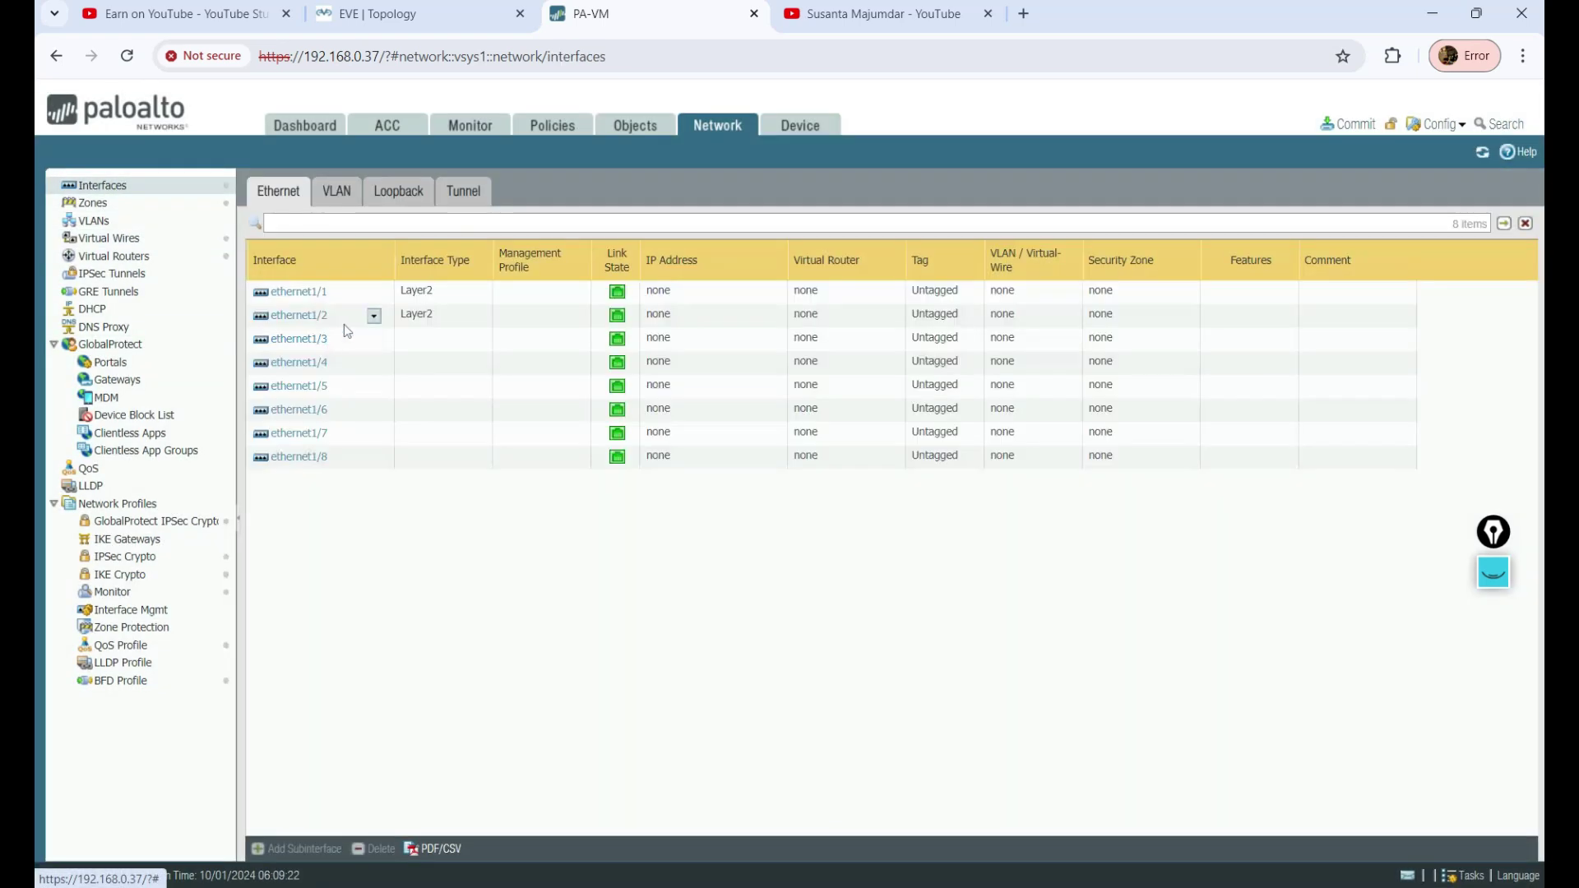
left_click(298, 293)
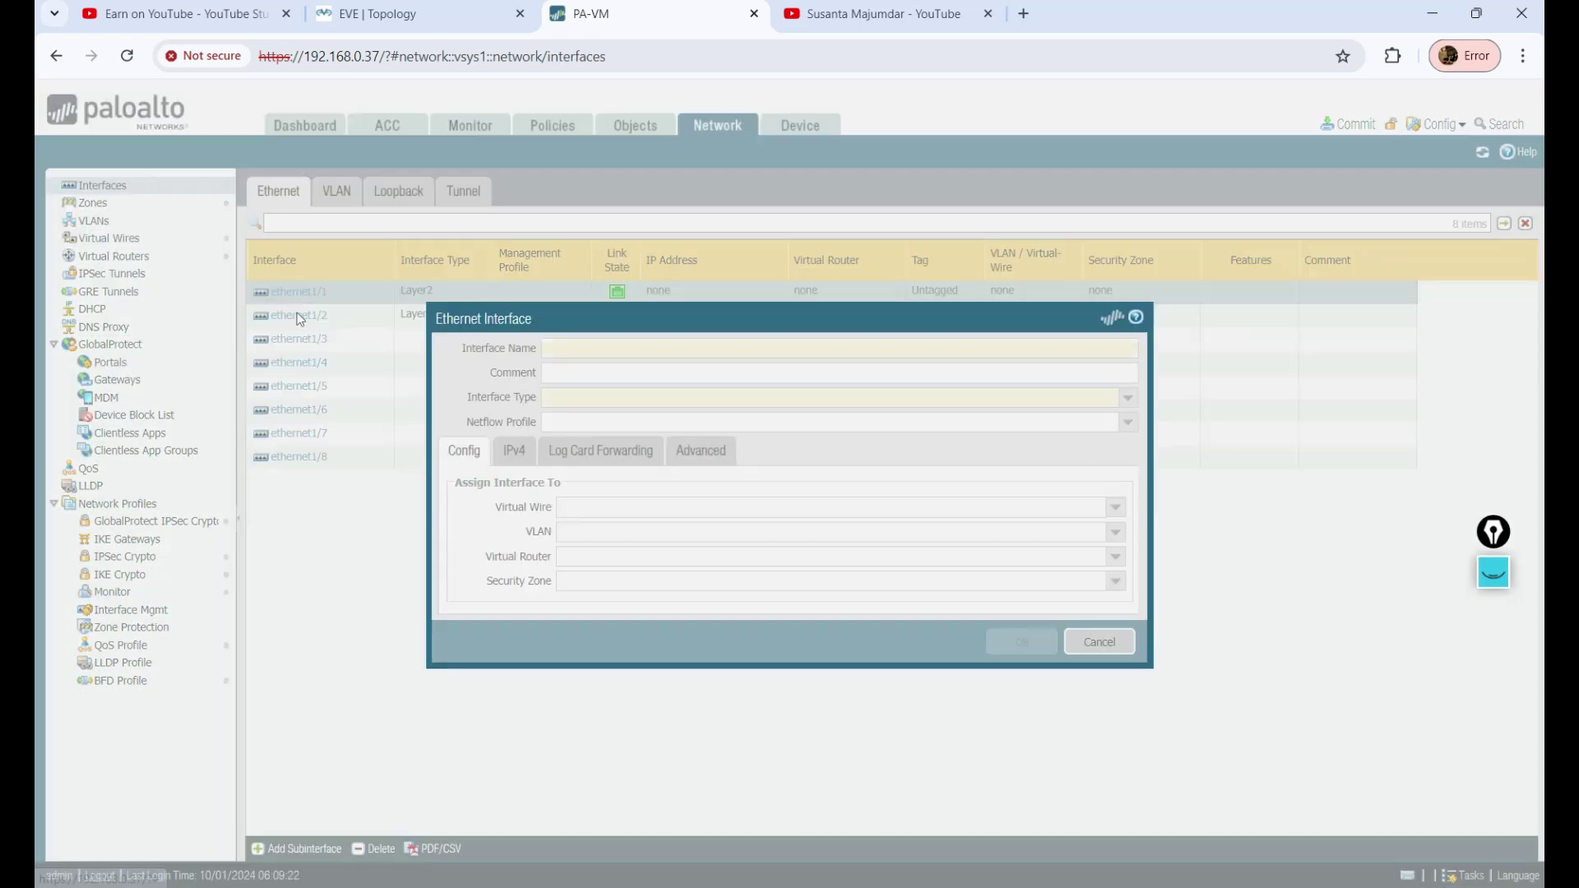
left_click(1127, 398)
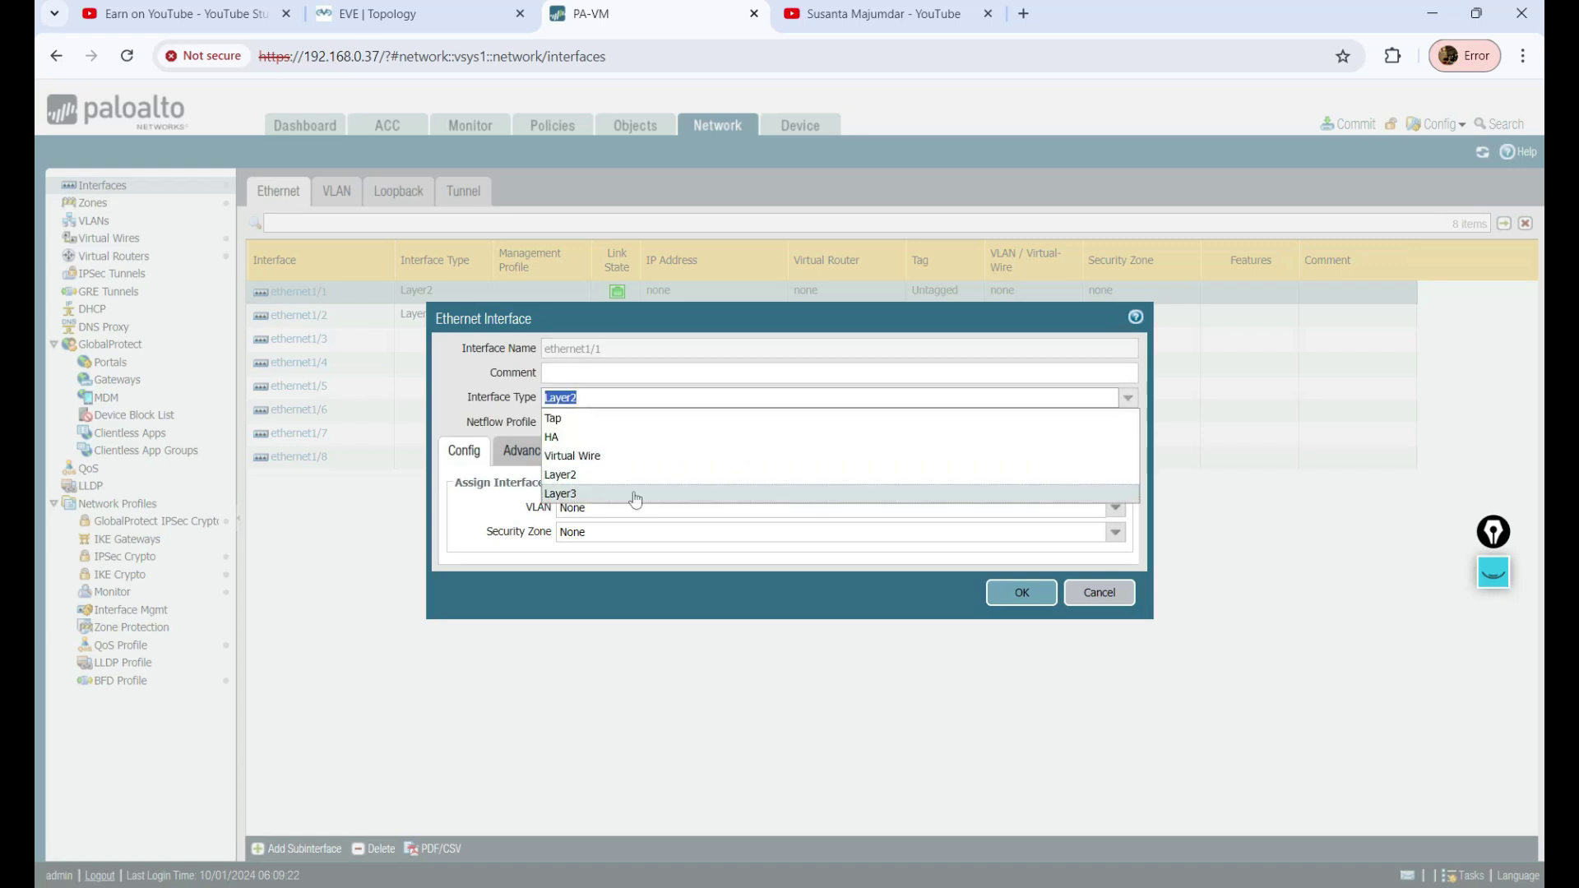
left_click(613, 457)
left_click(1024, 588)
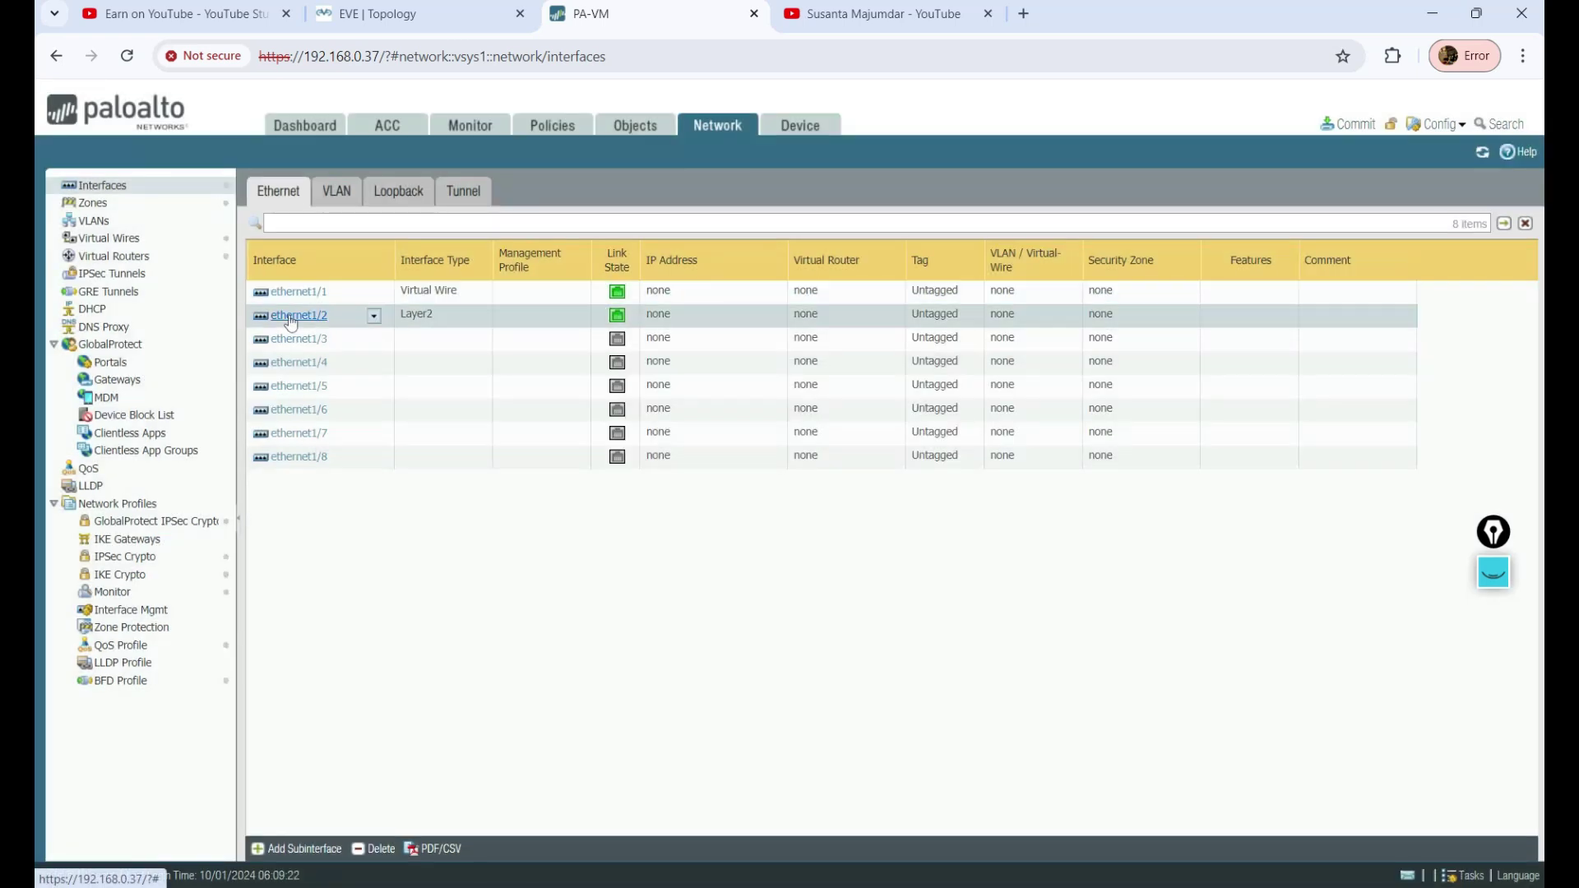
Set ethernet1/2 to interface type Virtual Wire and save it
left_click(290, 317)
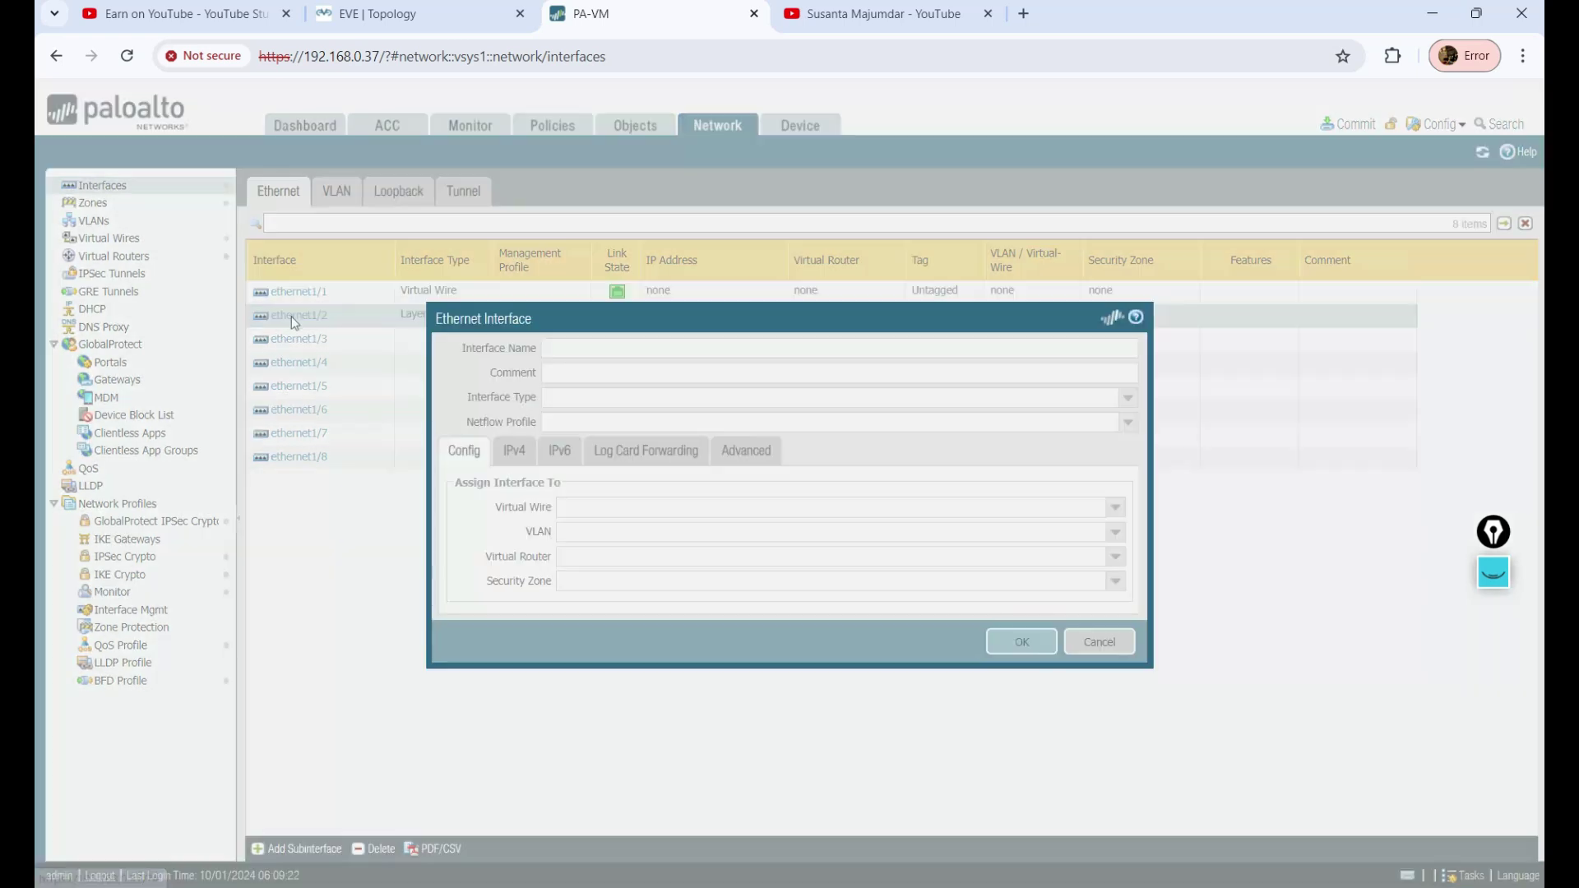
left_click(1116, 508)
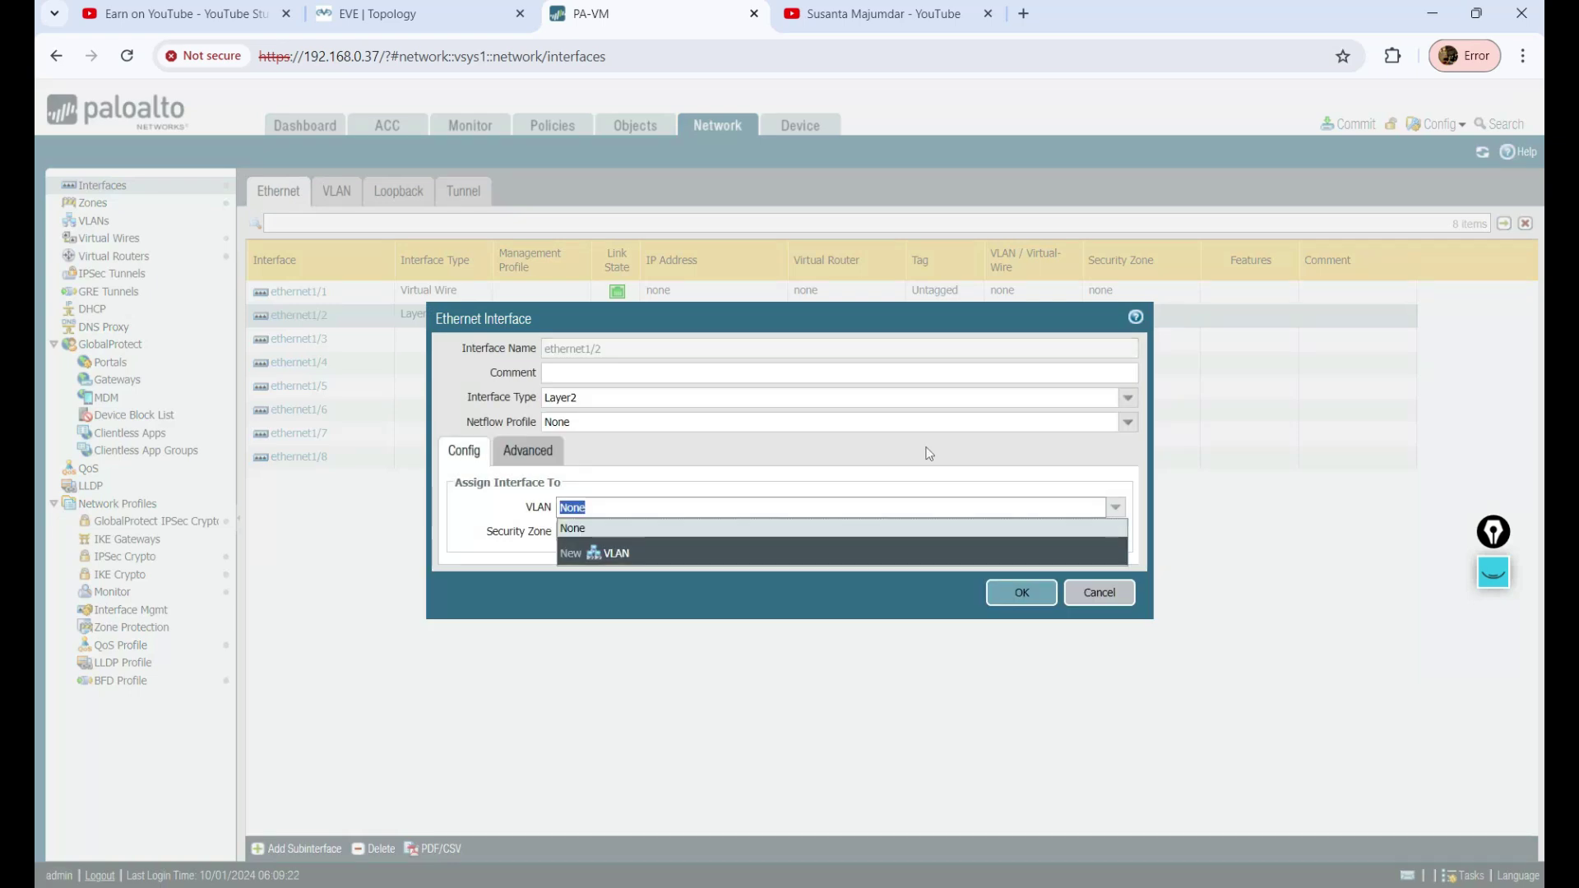
left_click(1128, 397)
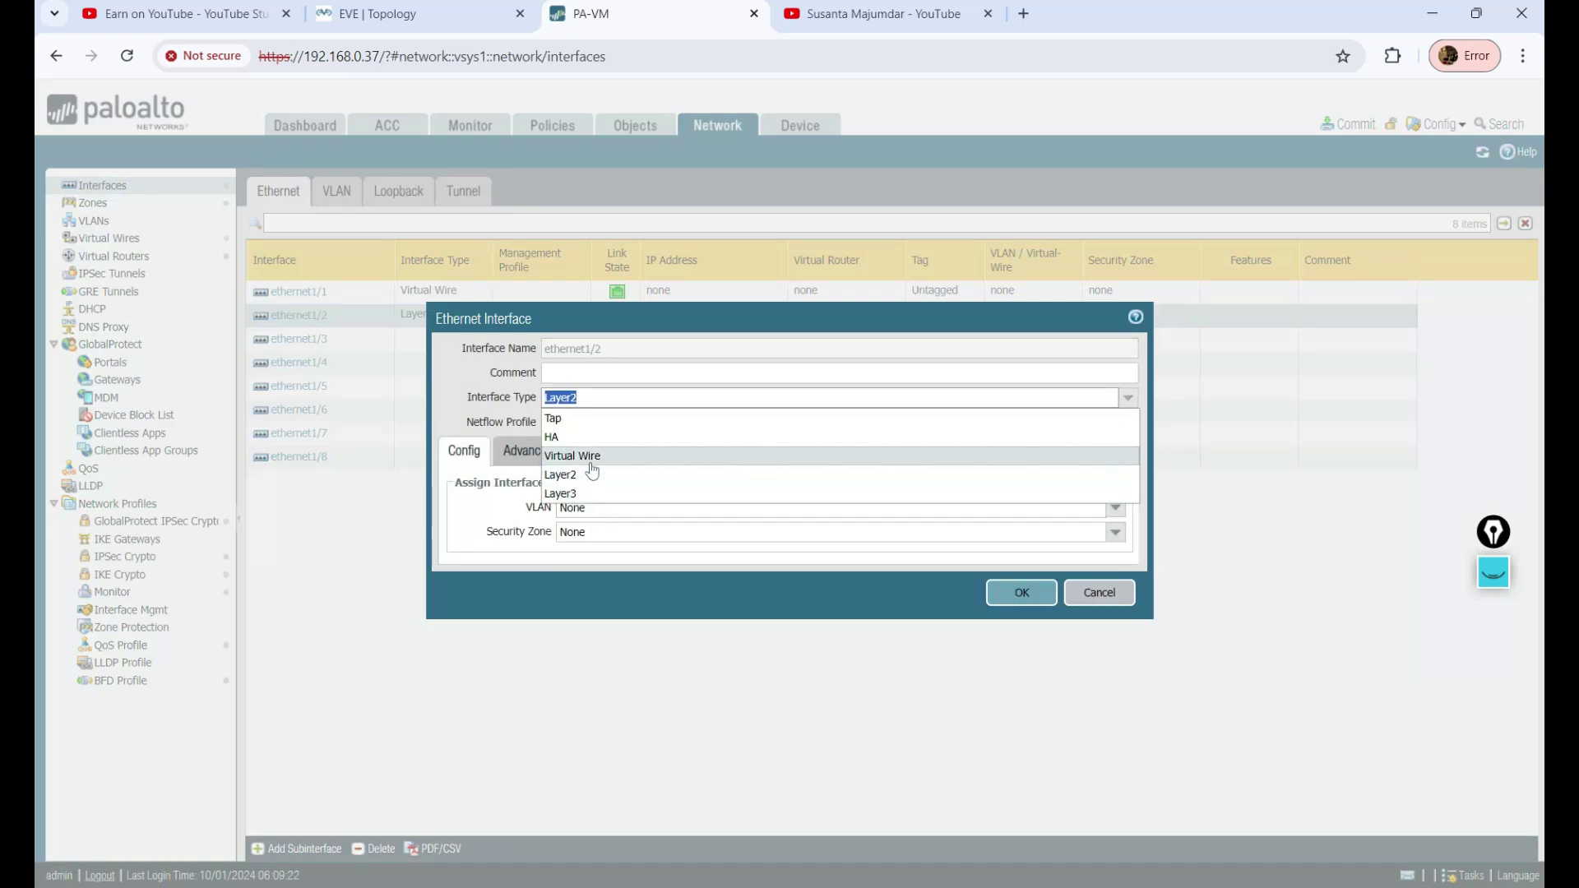
left_click(588, 457)
left_click(1022, 592)
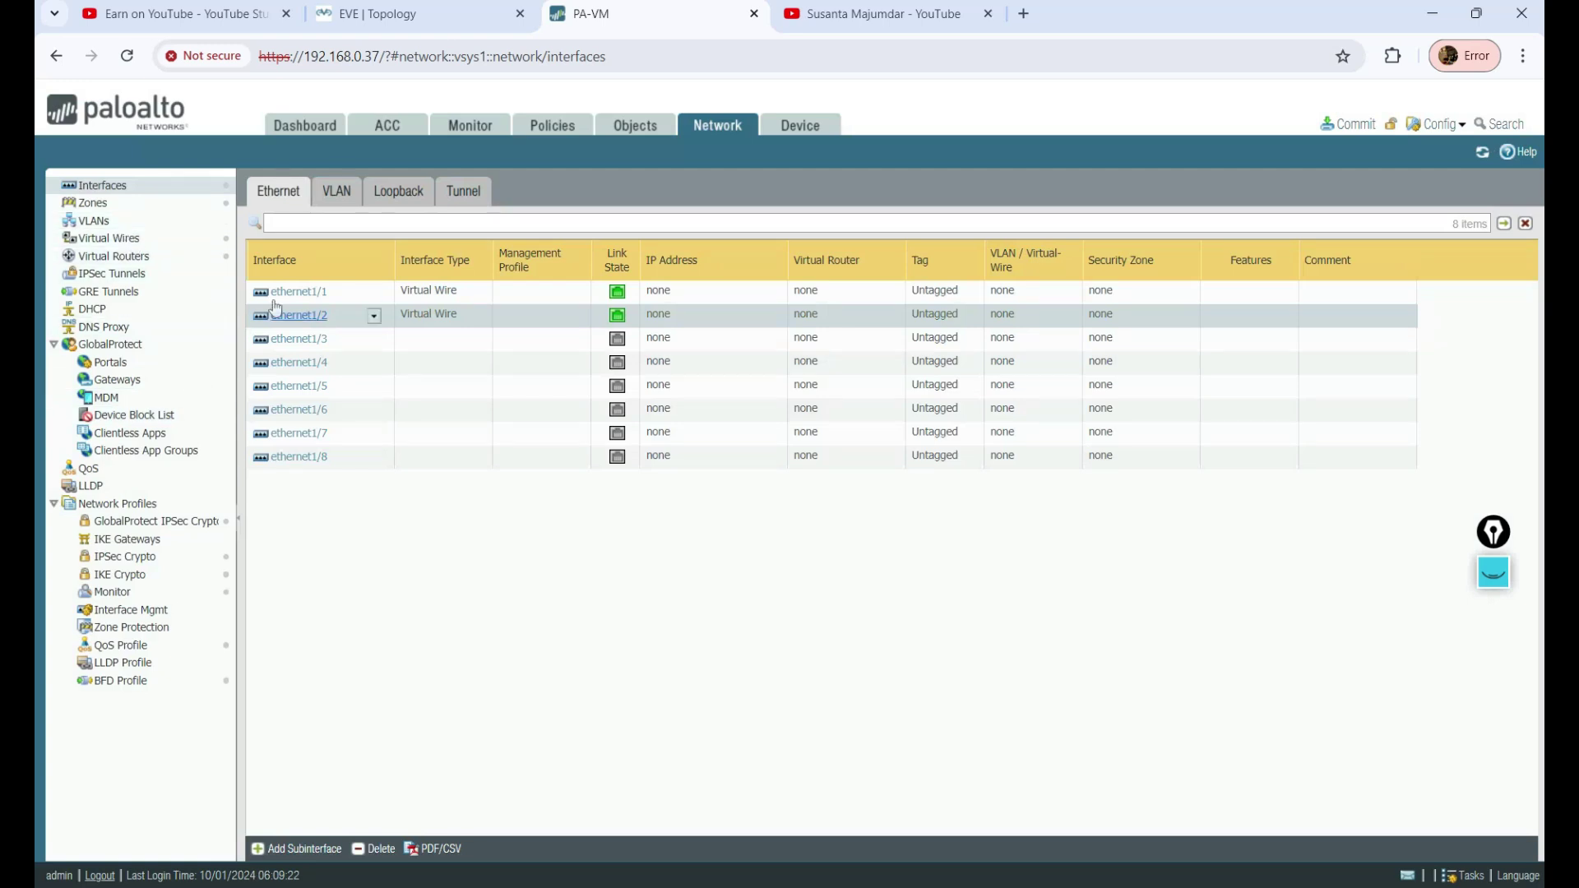
Open ethernet1/1 for editing and assign it to the virtual wire V_wire_1
left_click(299, 298)
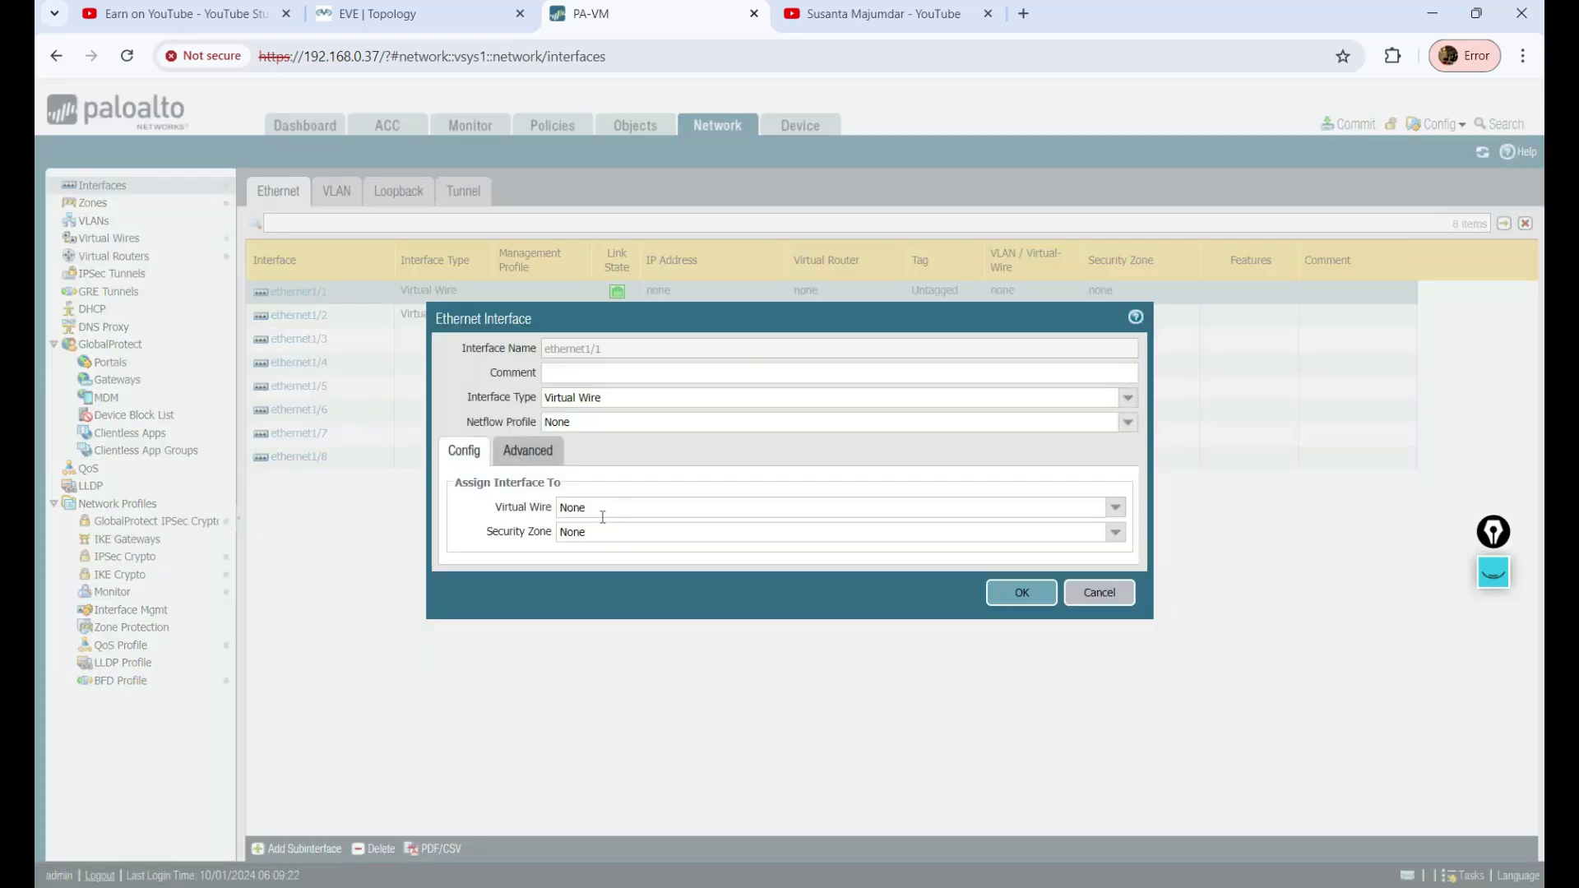
left_click(1116, 508)
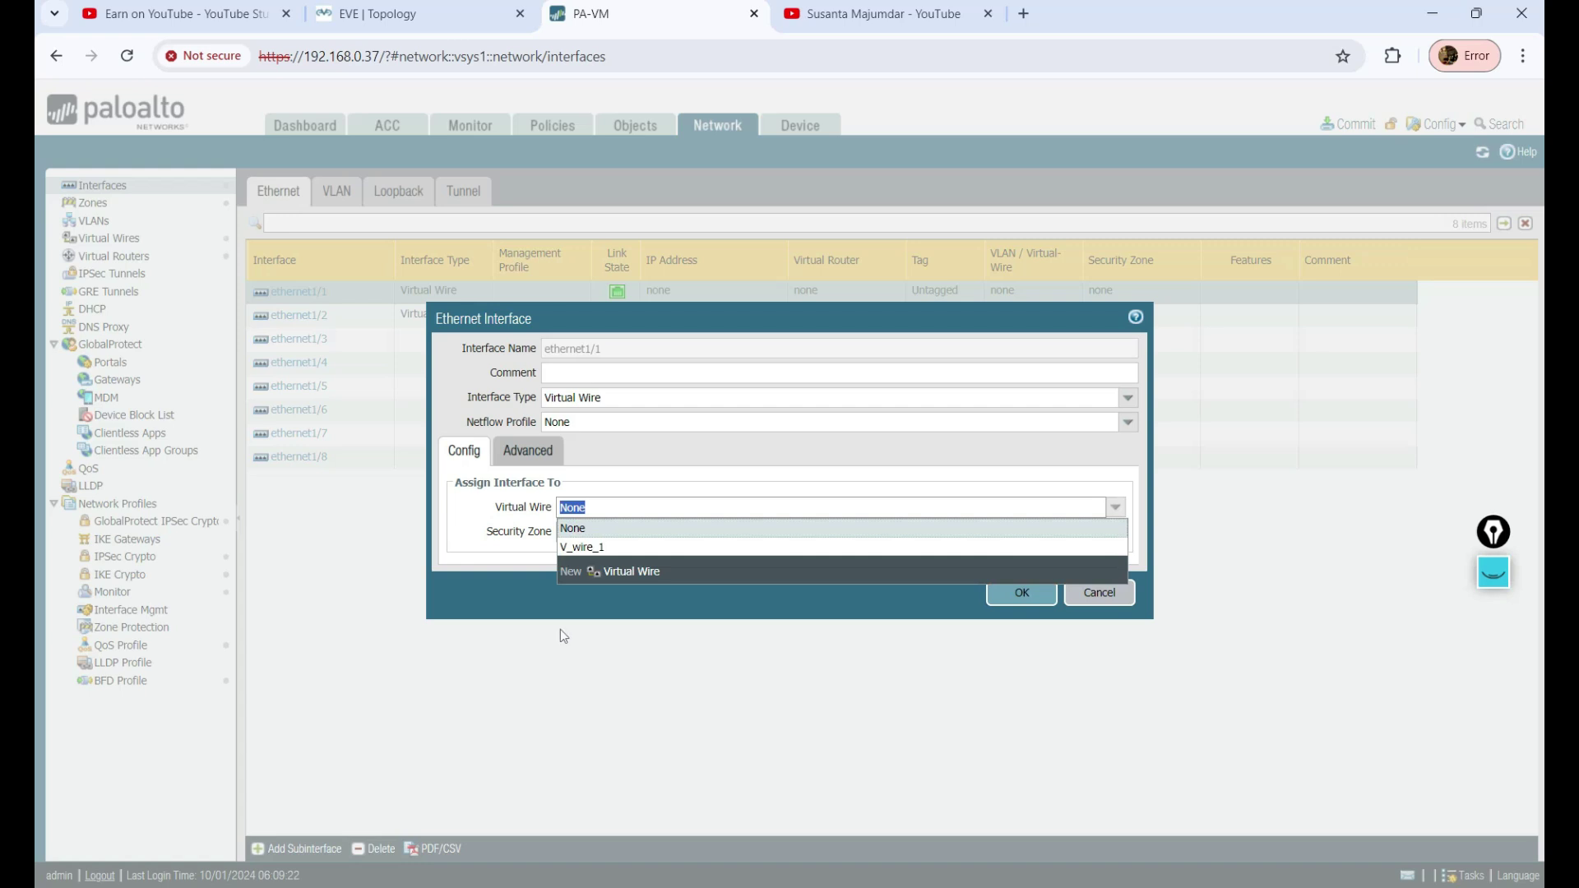
left_click(628, 549)
left_click(1116, 532)
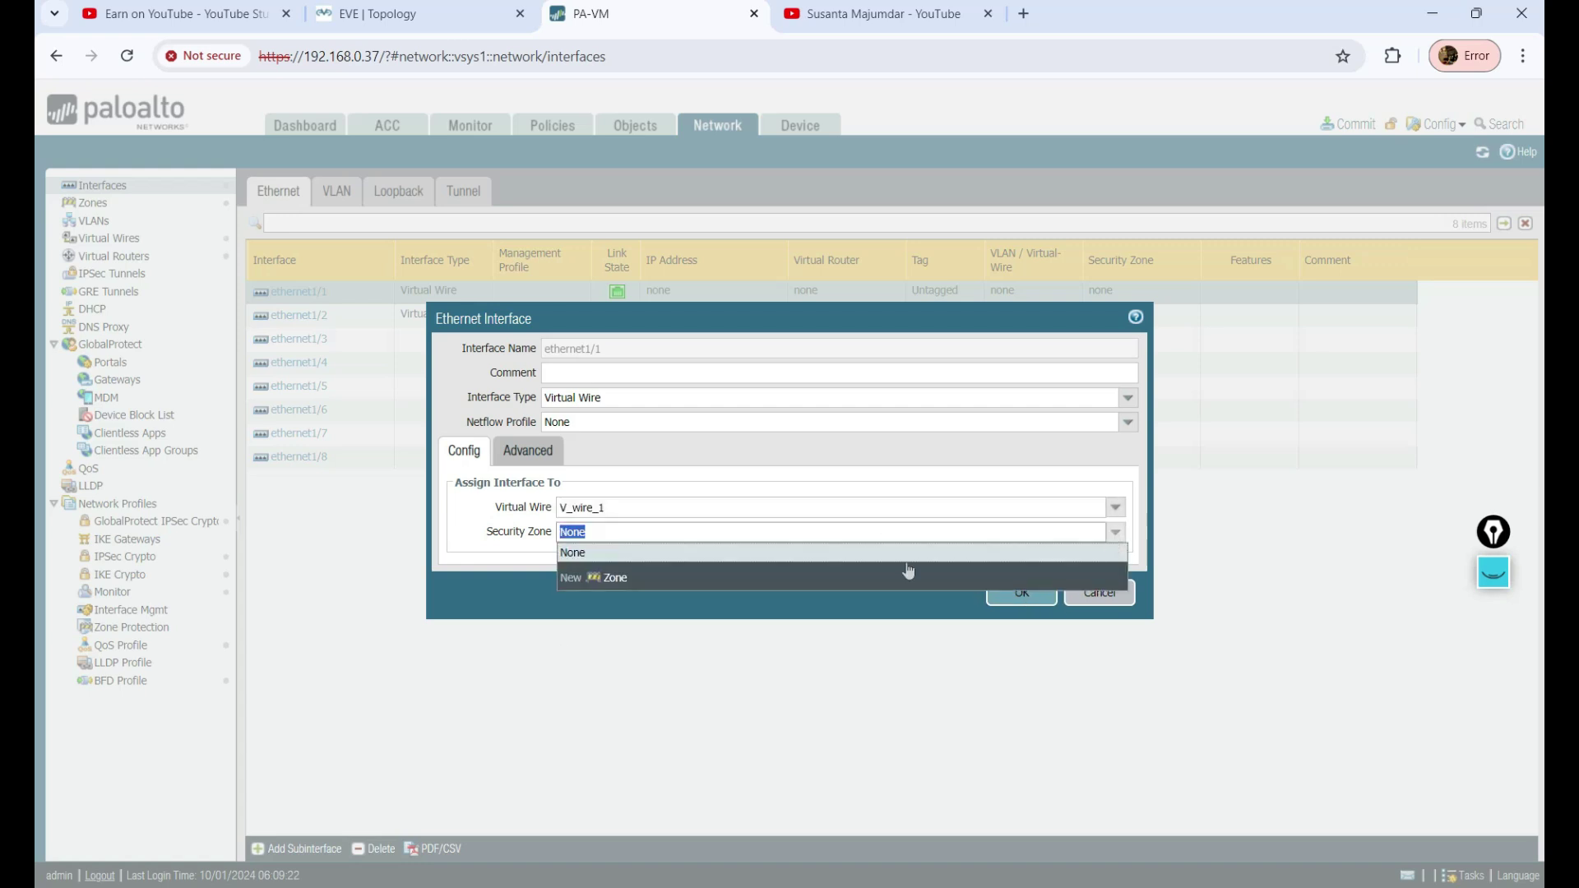
left_click(505, 551)
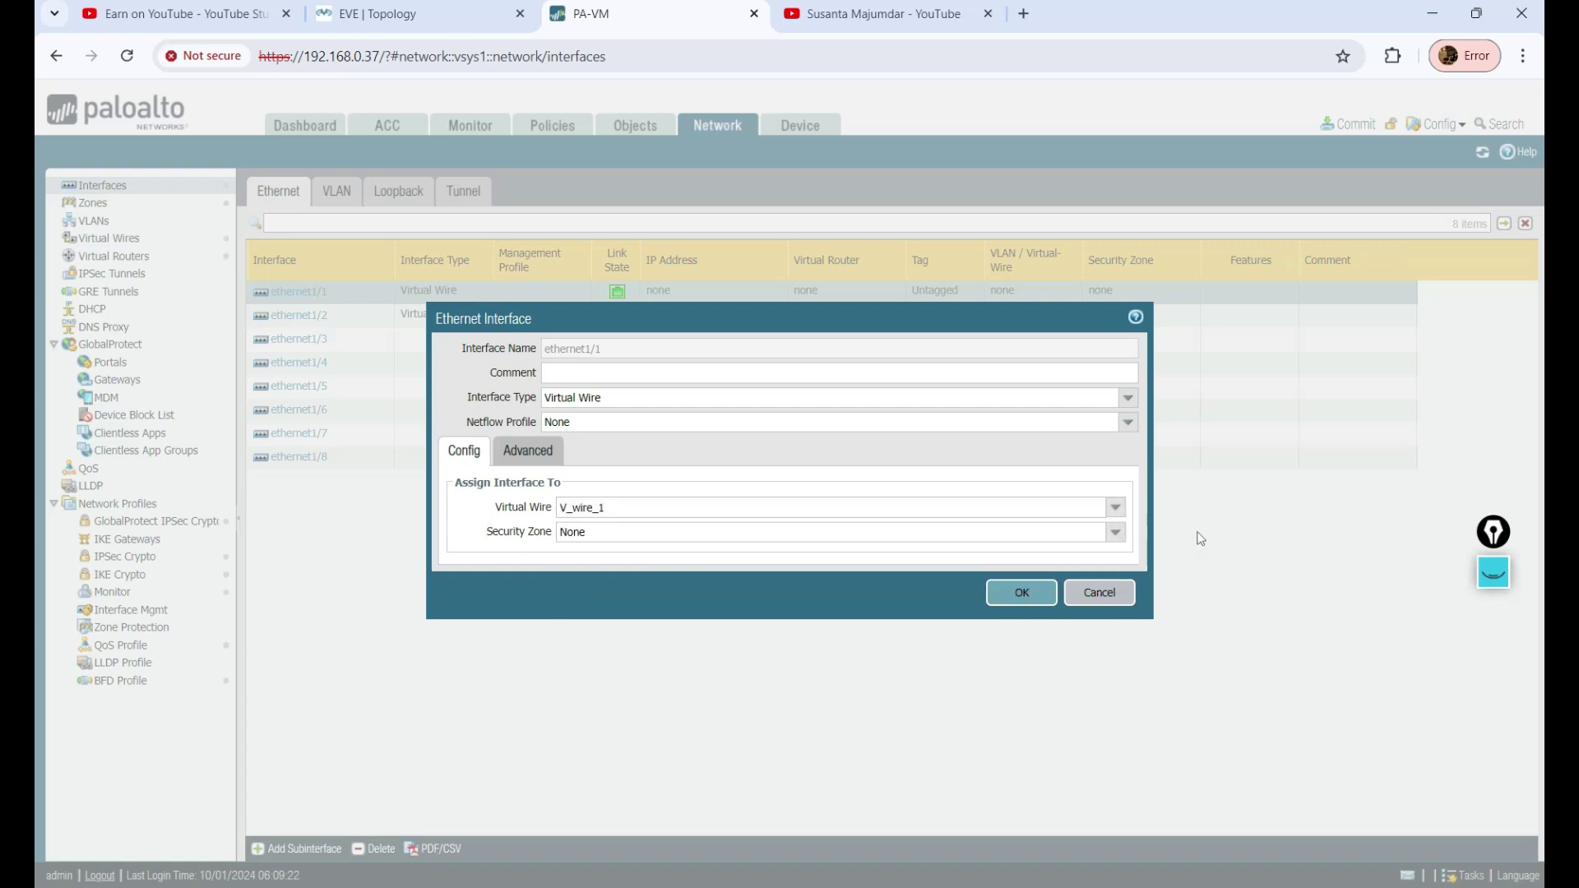
left_click(1116, 532)
left_click(617, 577)
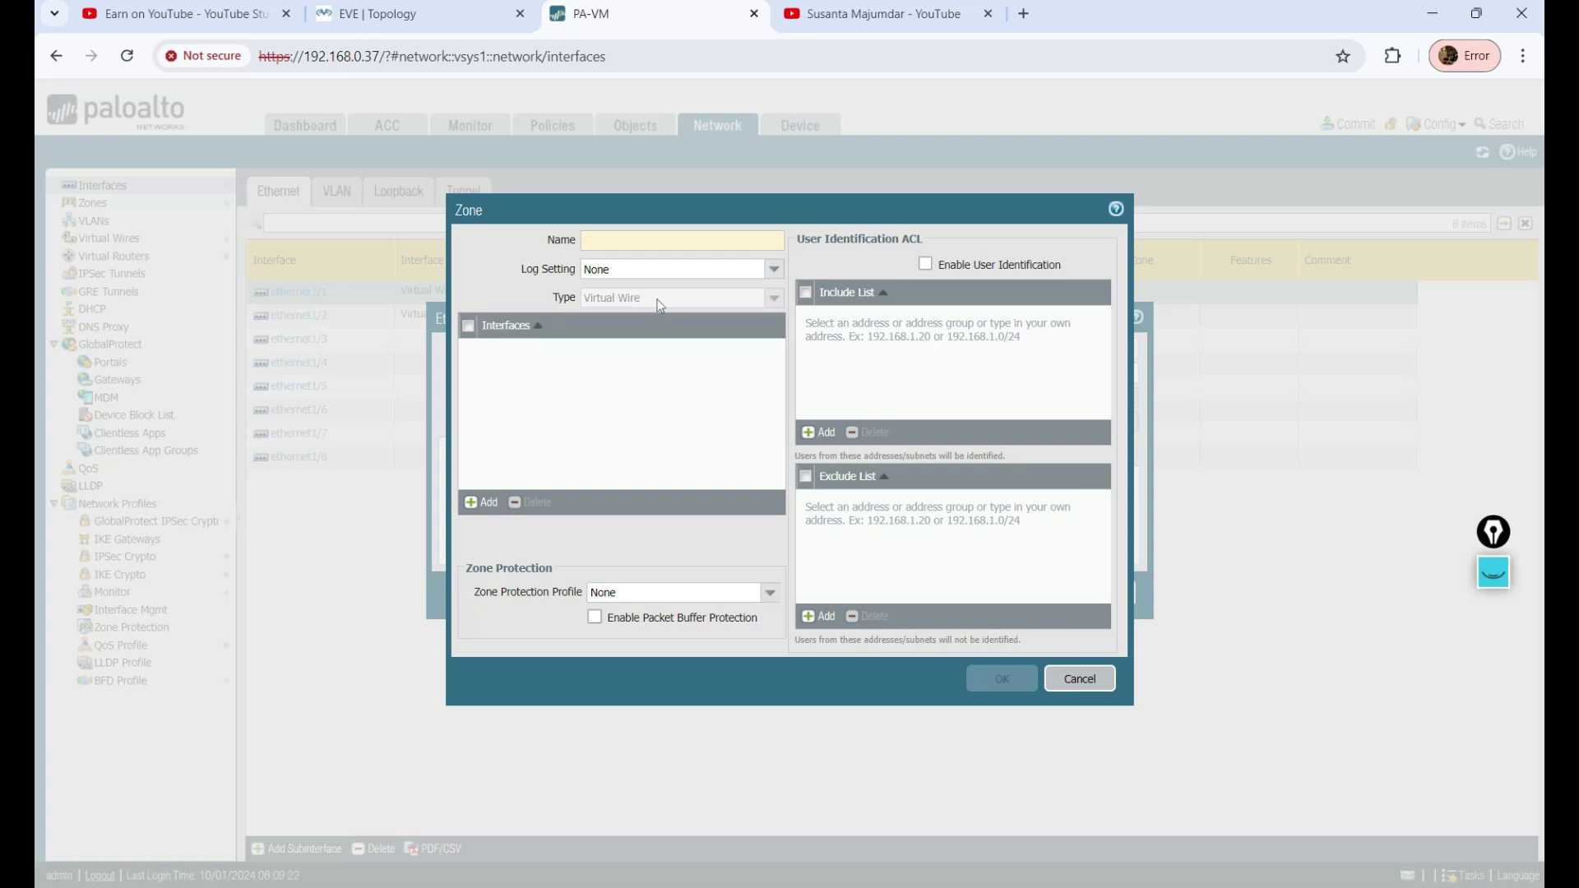
left_click(588, 303)
left_click(1080, 678)
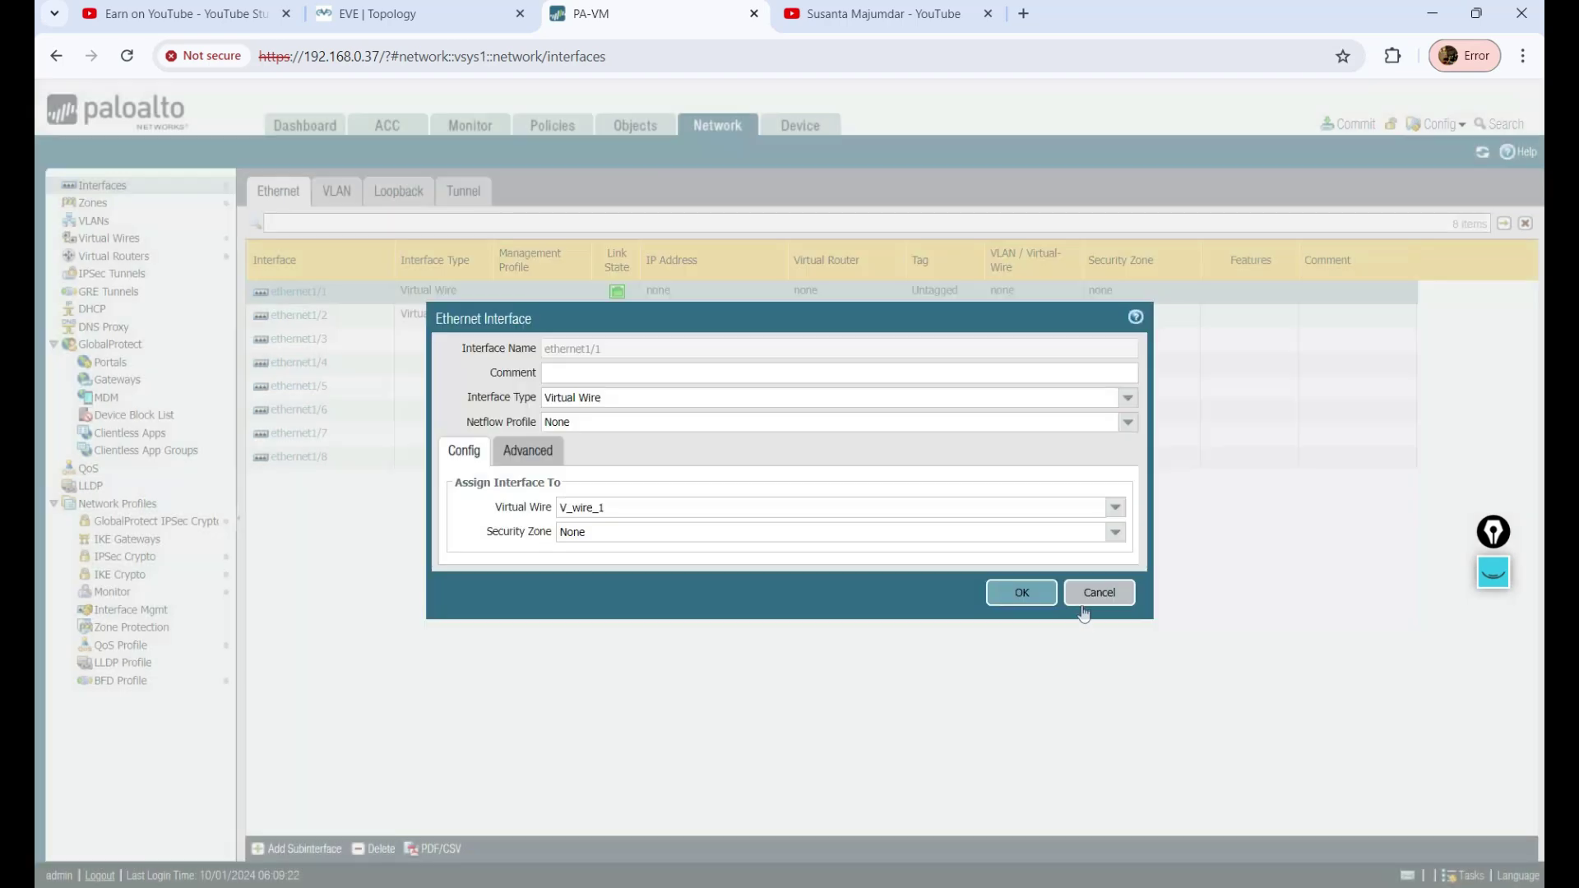
Save the V_wire_1 assignment on ethernet1/1
left_click(1031, 603)
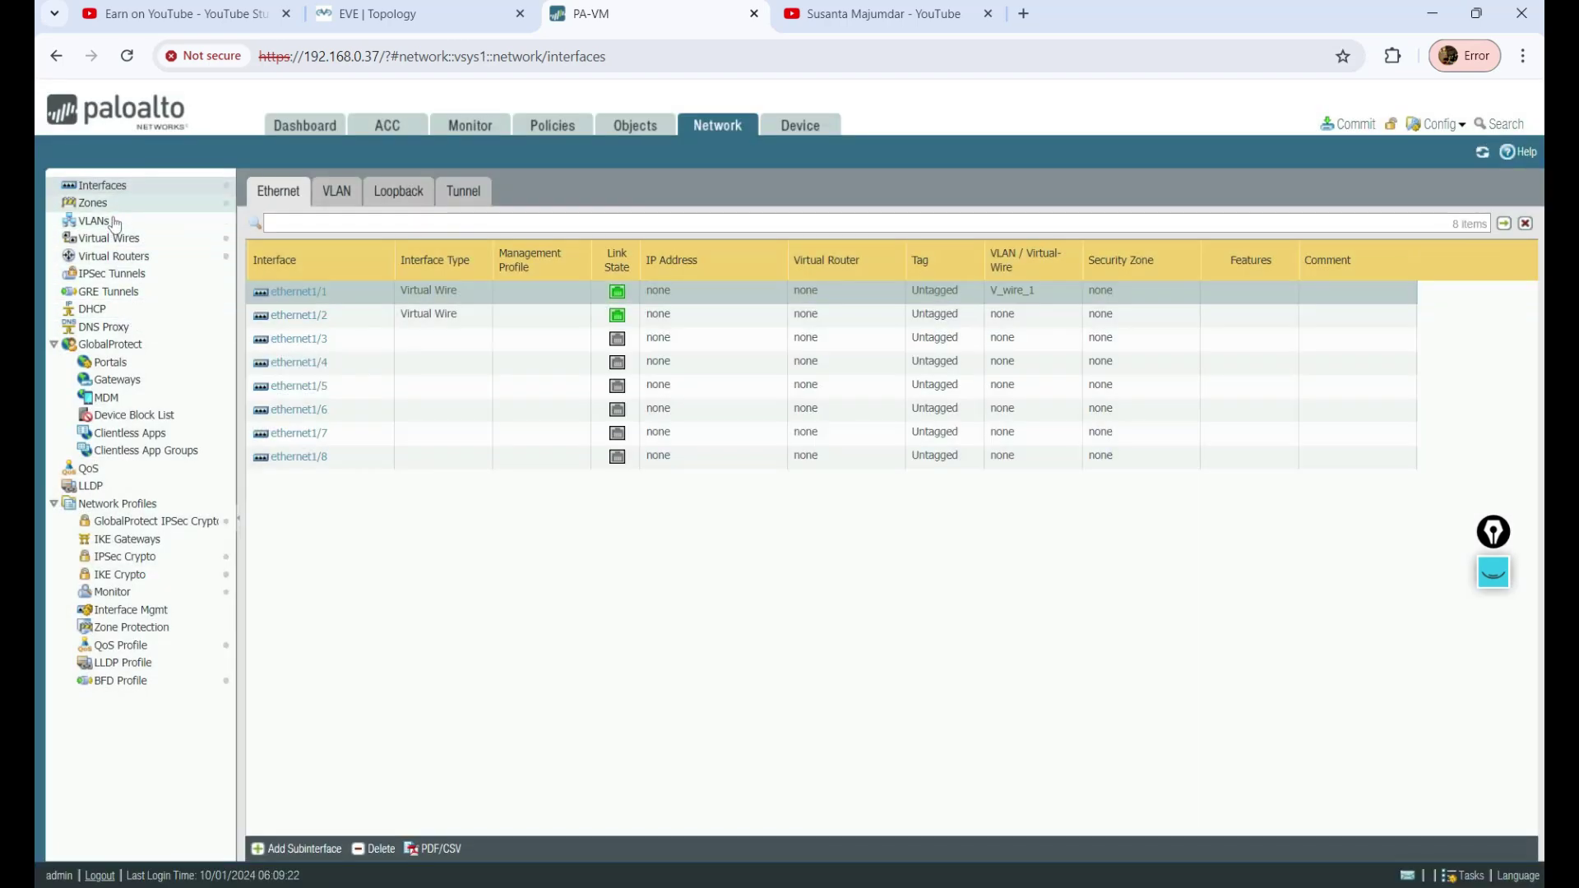
left_click(93, 203)
left_click(261, 848)
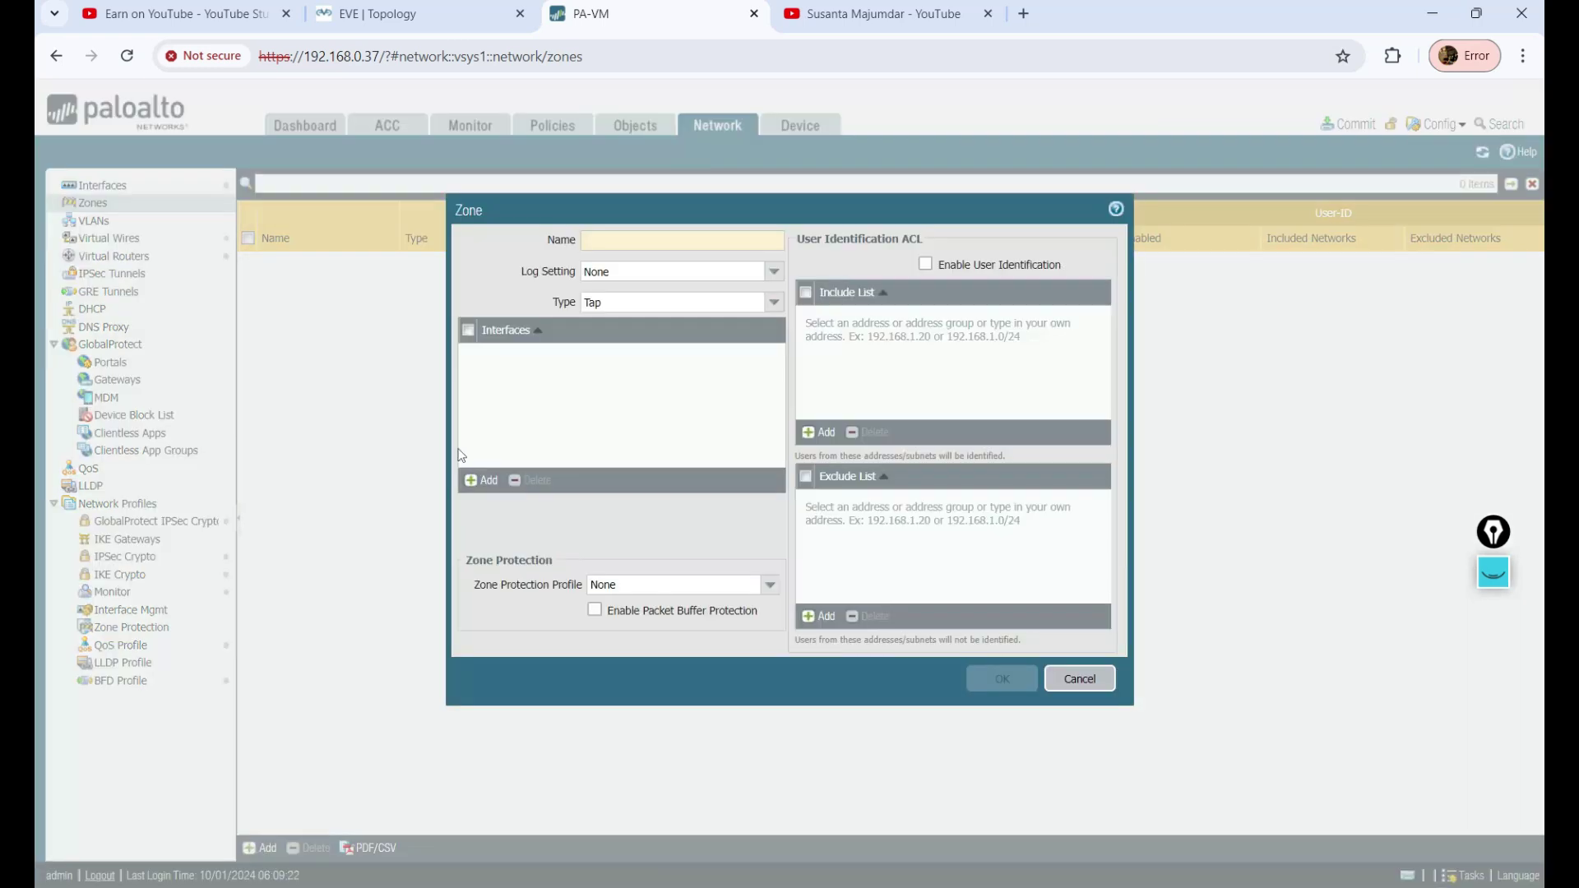
left_click(774, 302)
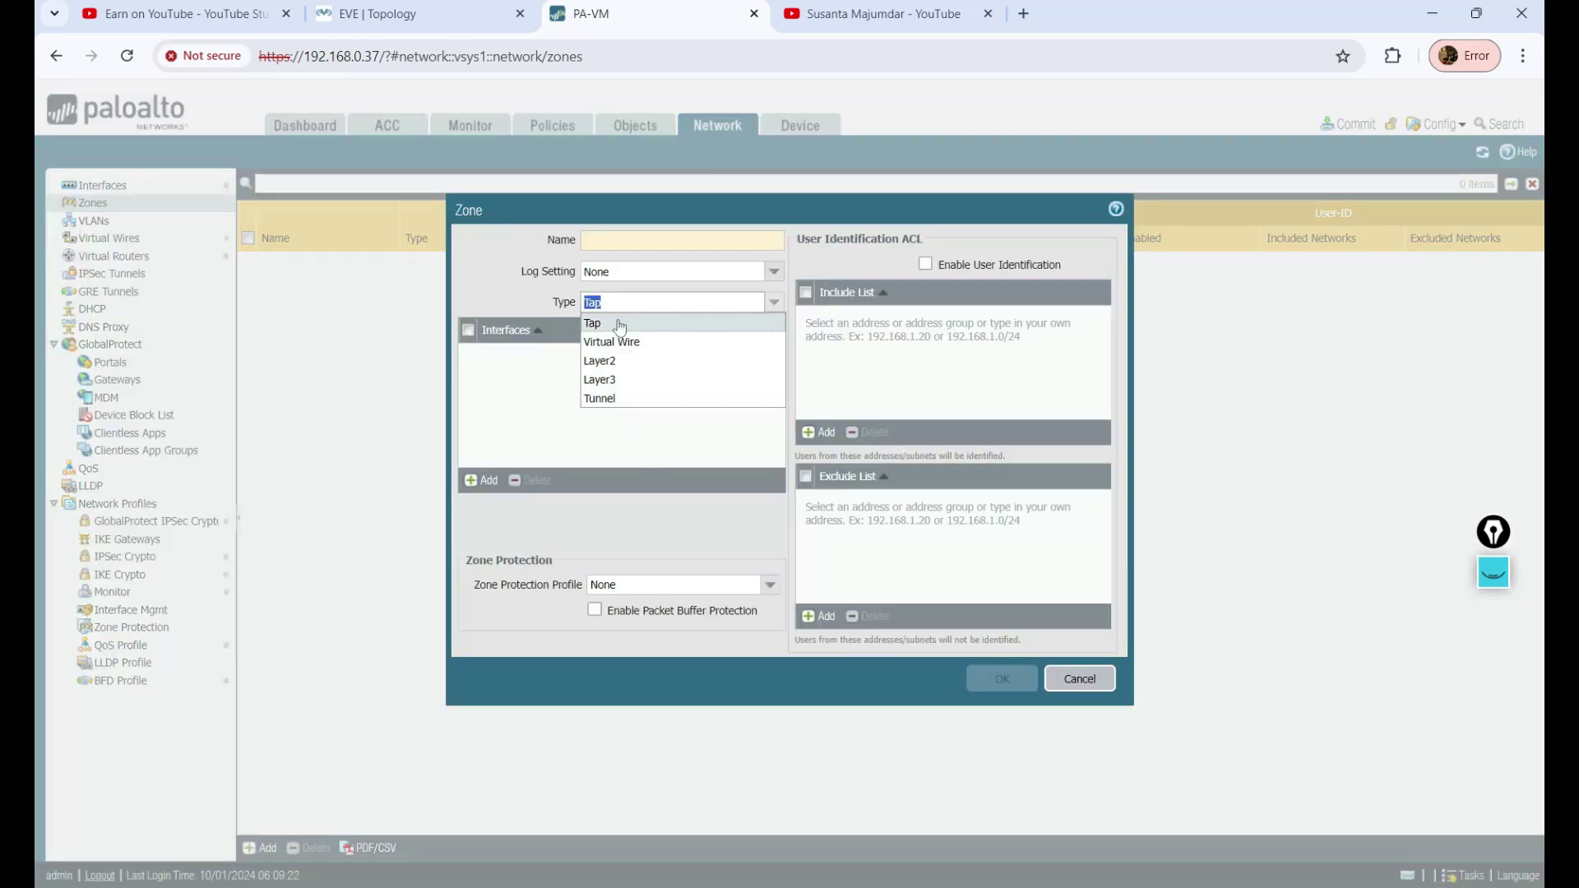
left_click(1074, 693)
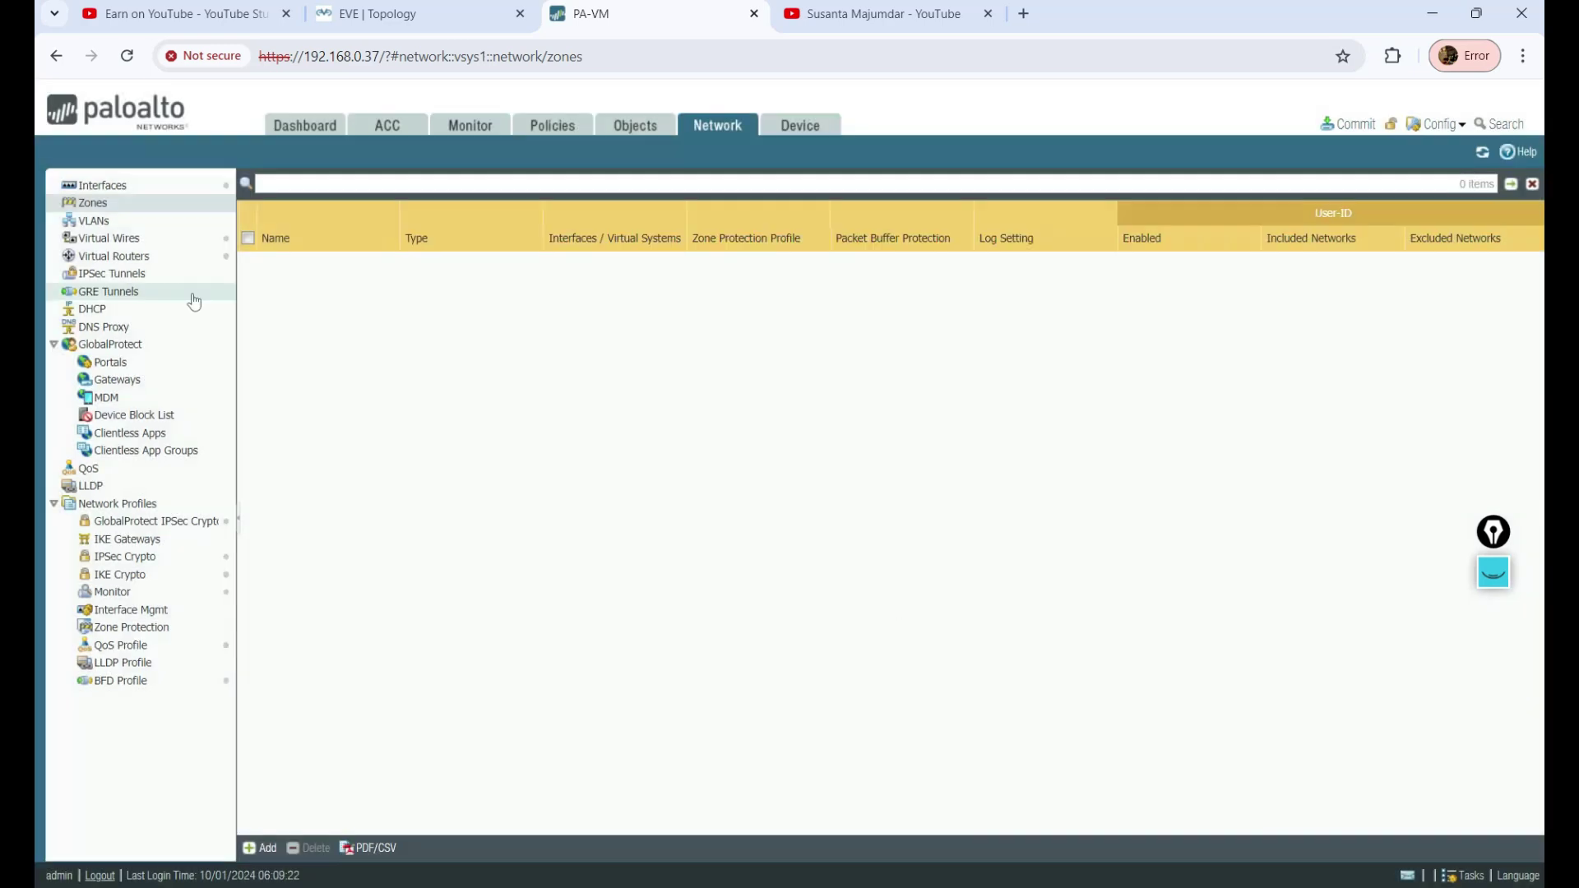
Create a Virtual Wire security zone named Untrust_1 from the settings of ethernet1/1, assign it to that interface and save
left_click(97, 185)
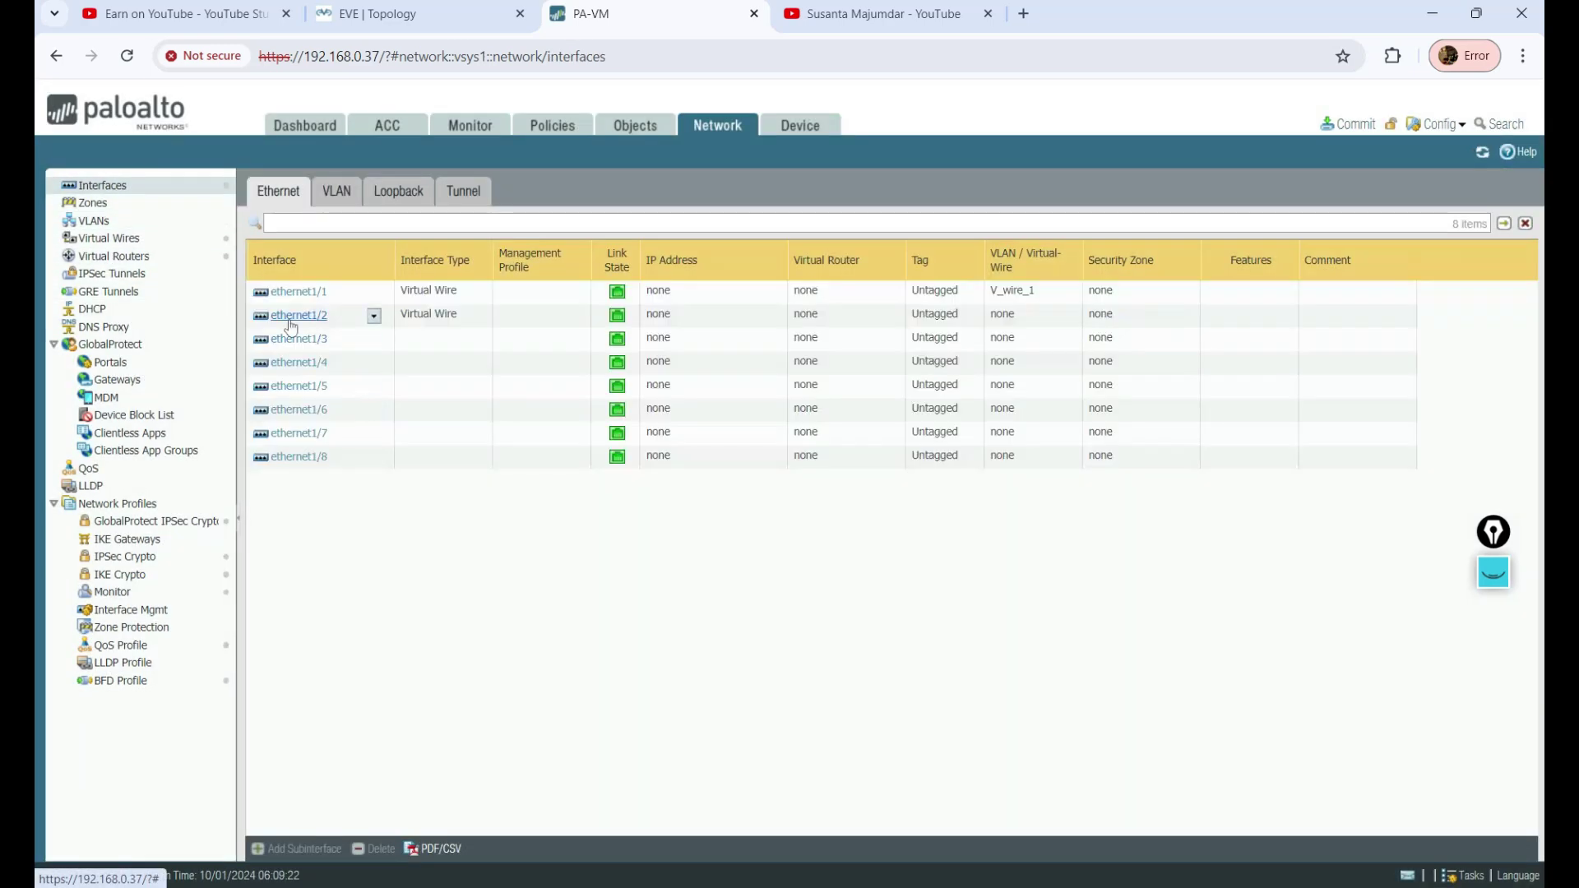
left_click(295, 297)
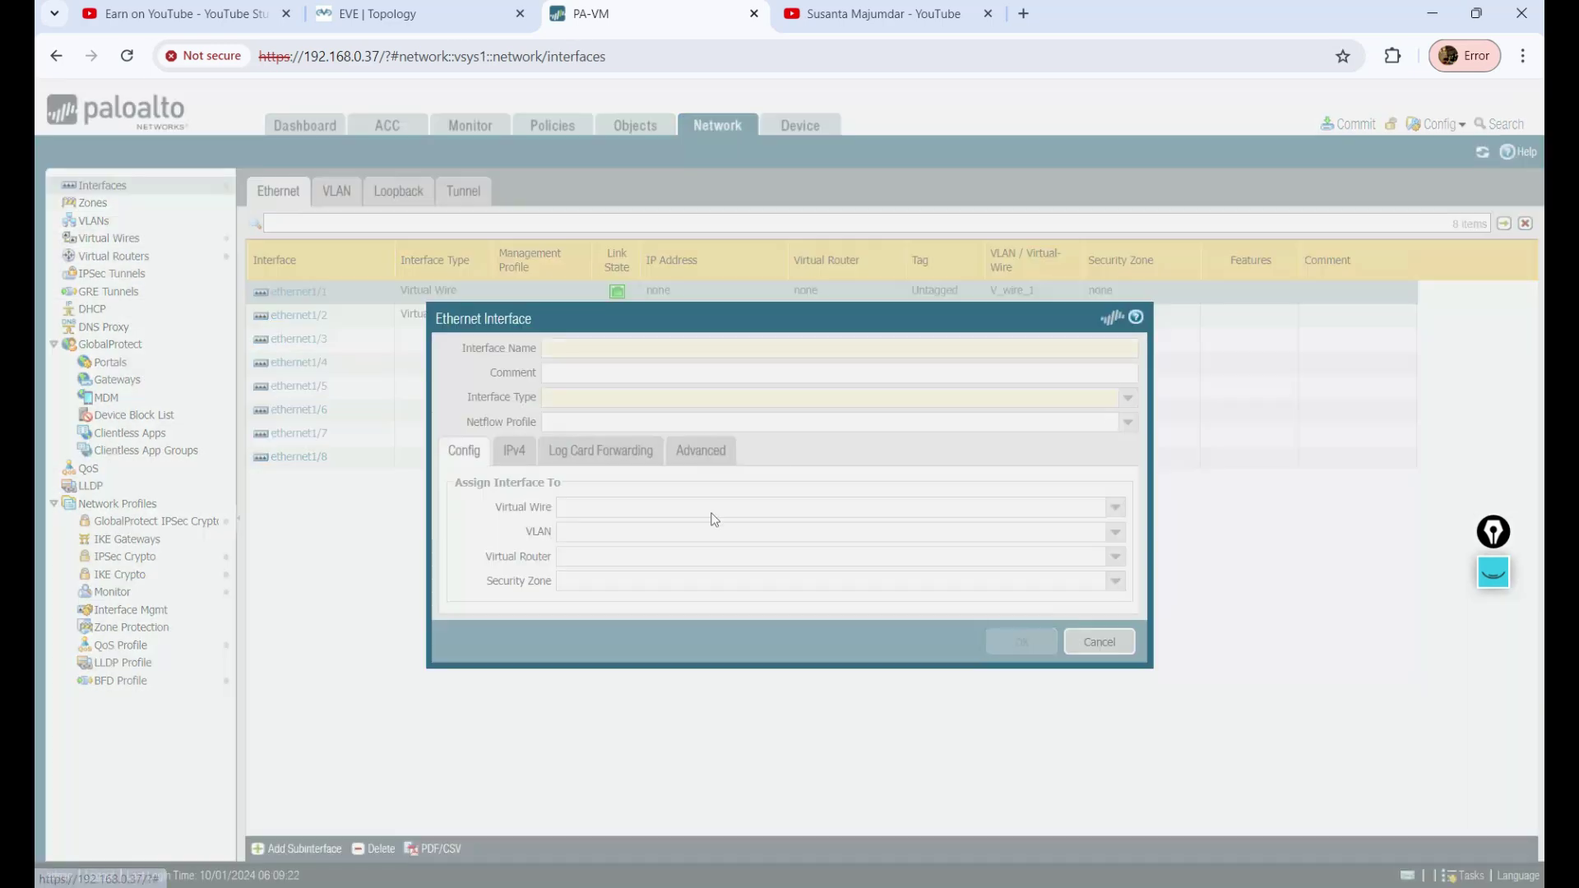
left_click(1116, 533)
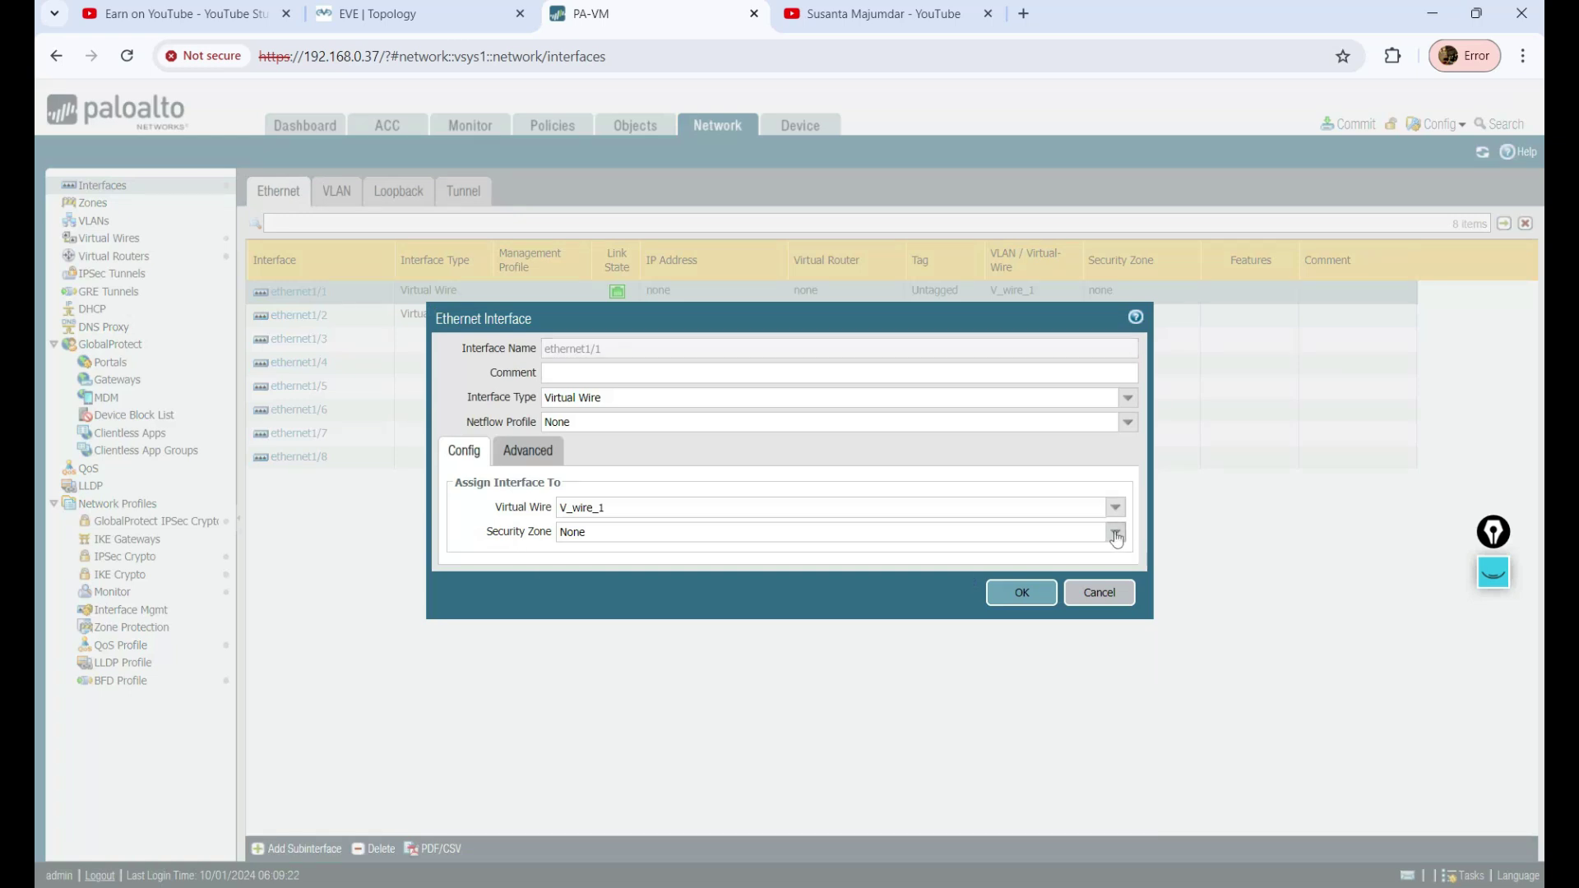
left_click(615, 578)
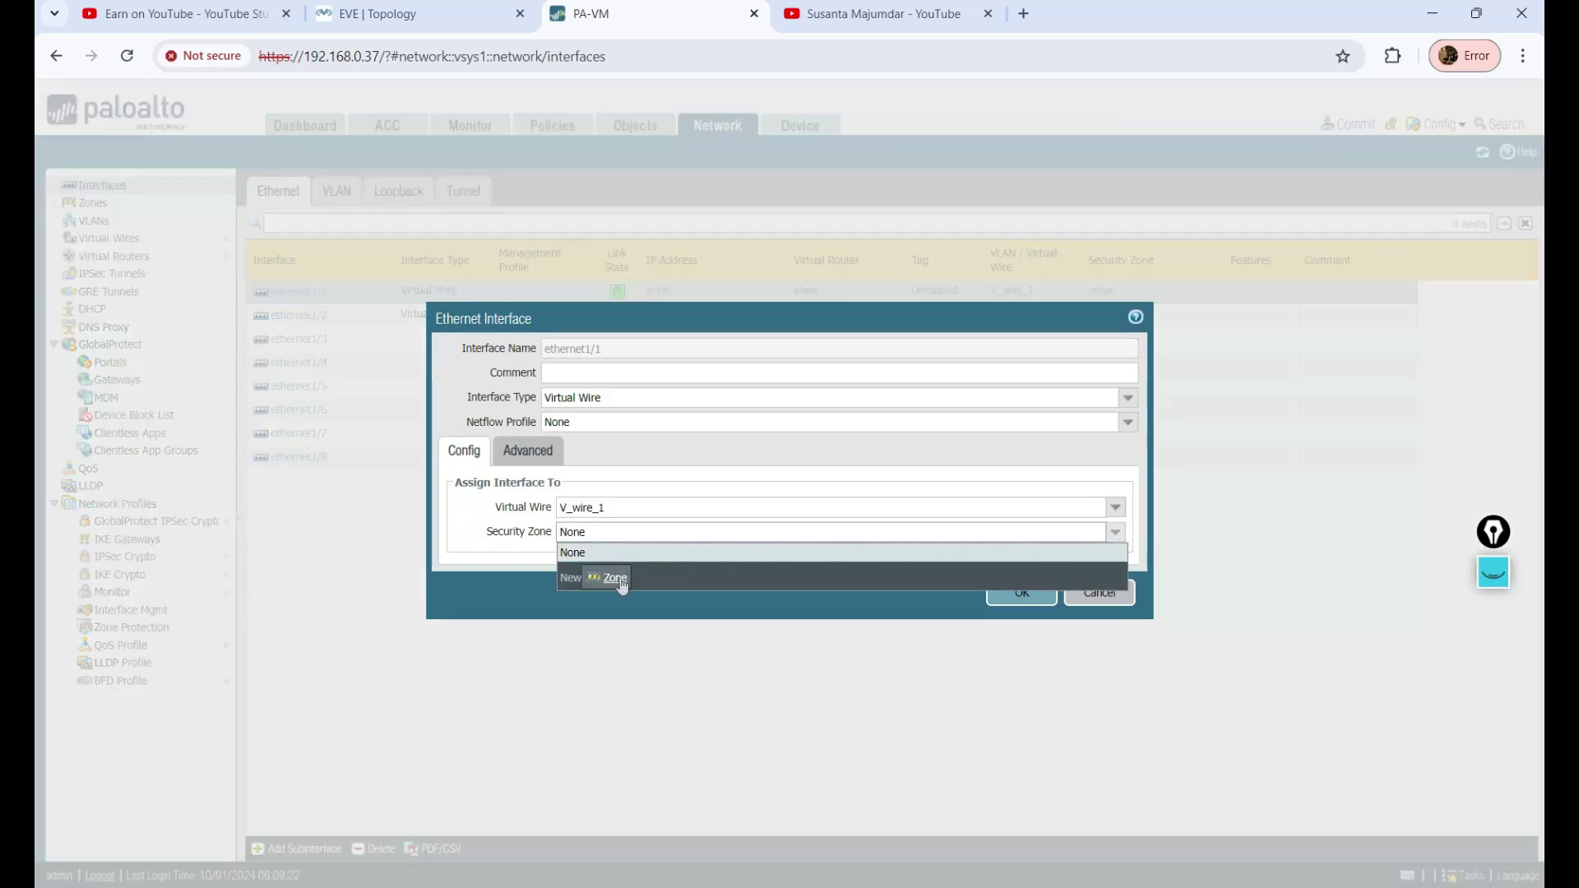
left_click_drag(667, 302, 567, 298)
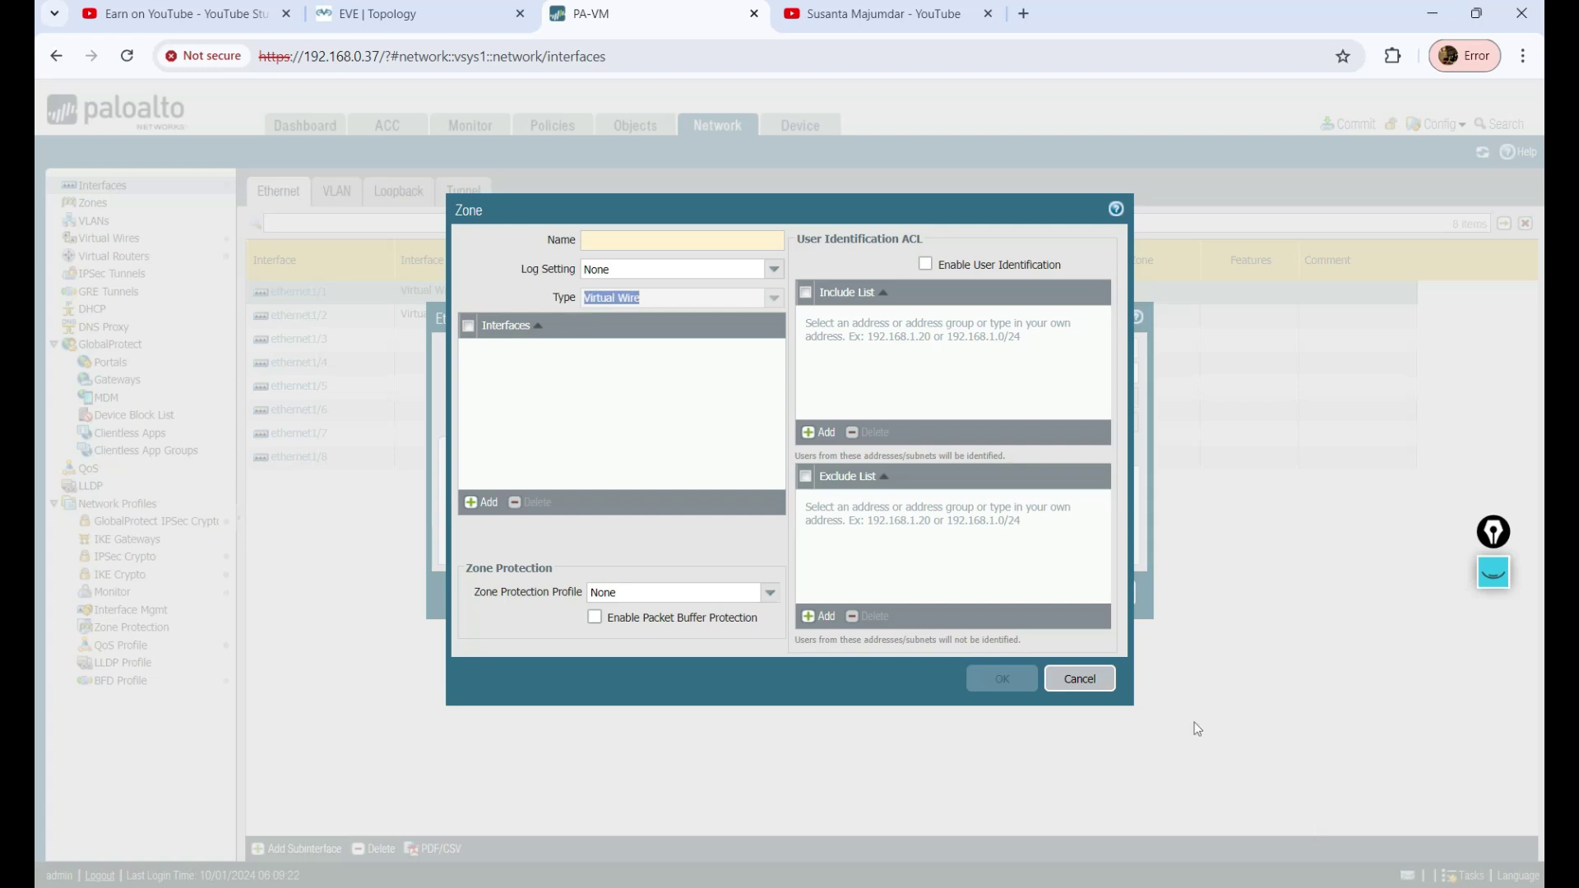
left_click(611, 241)
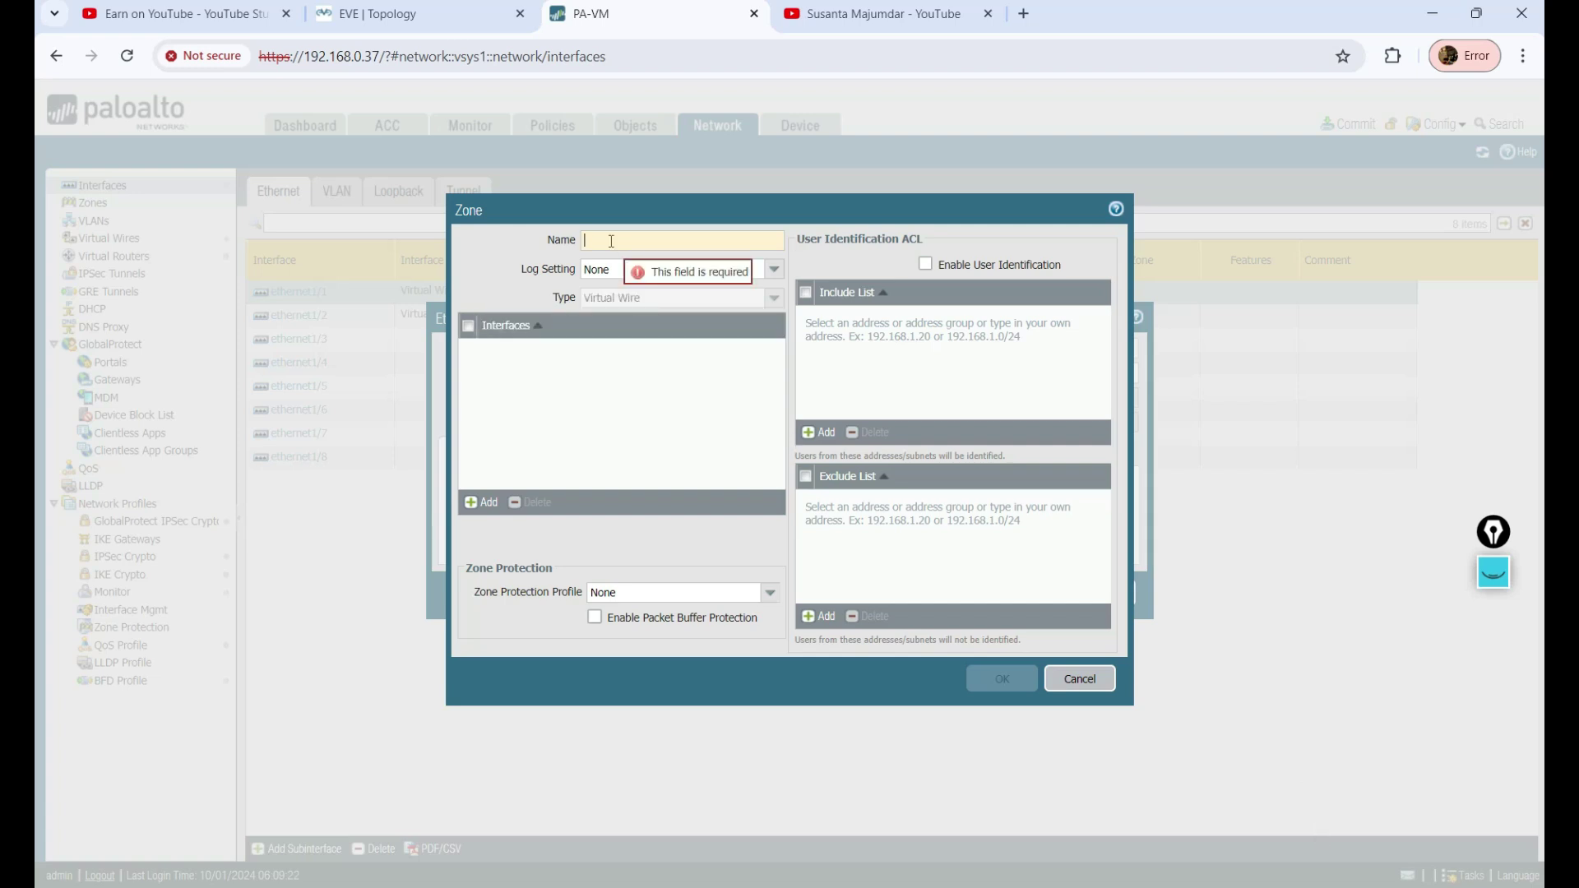
type("Un")
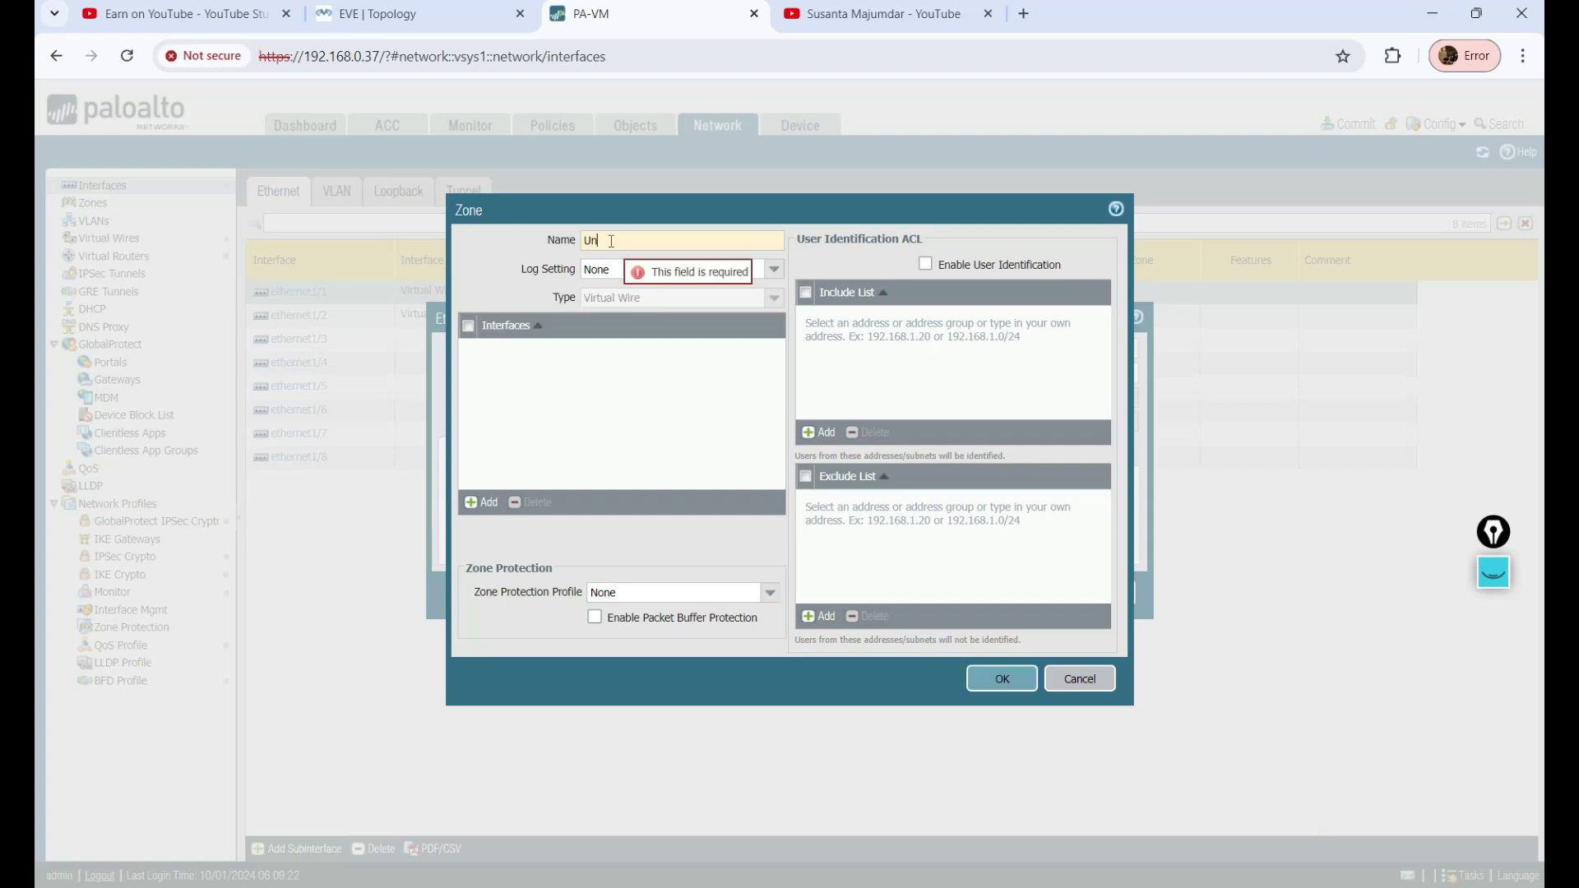
type("trust_1")
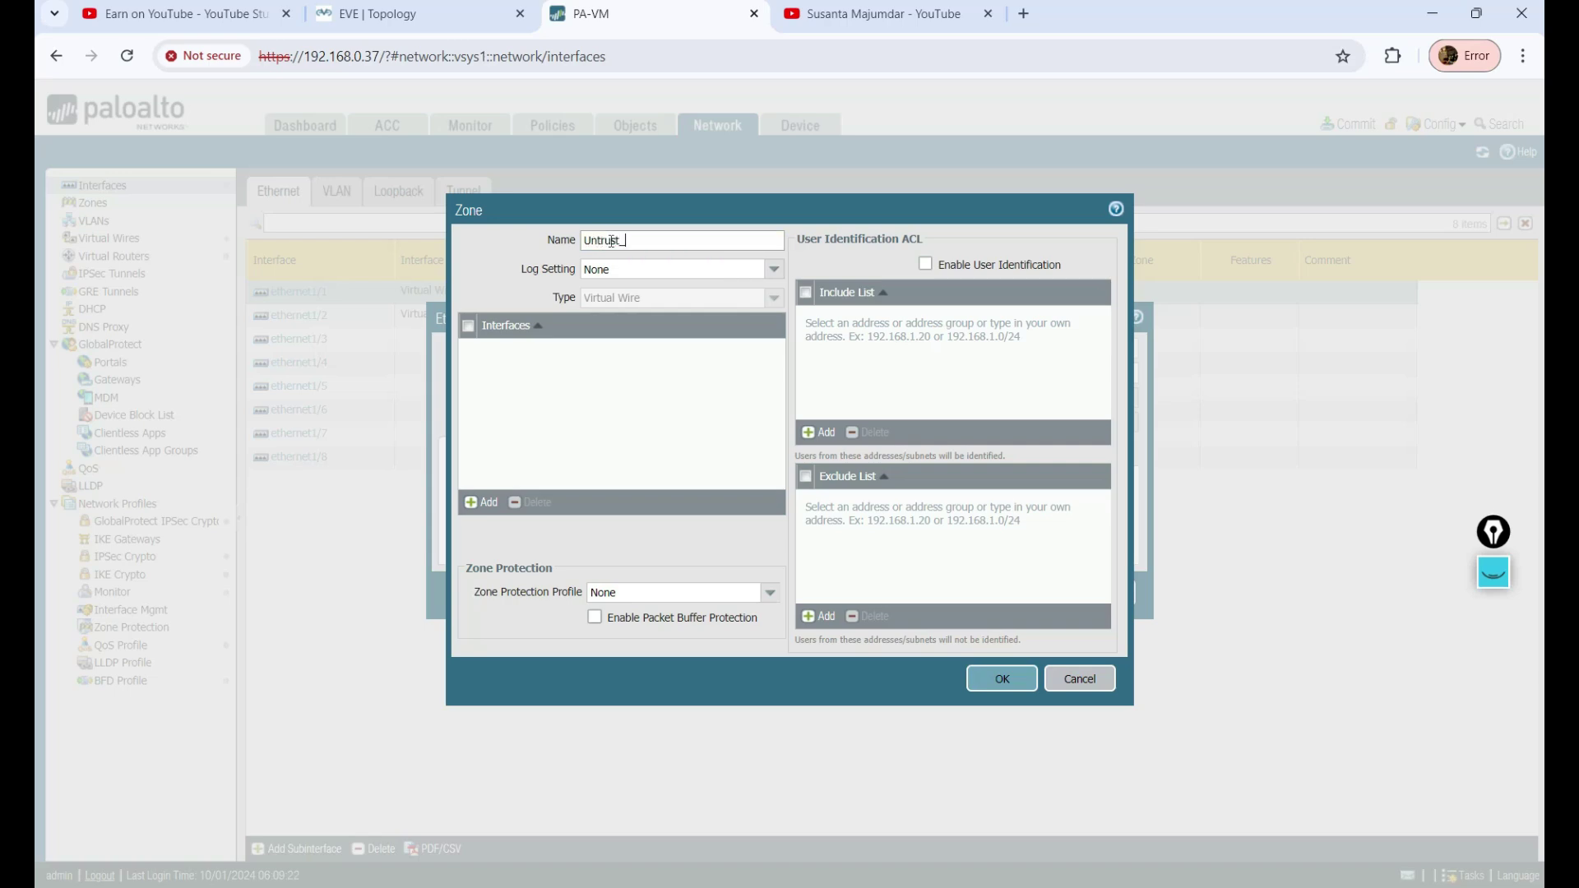
left_click(1003, 683)
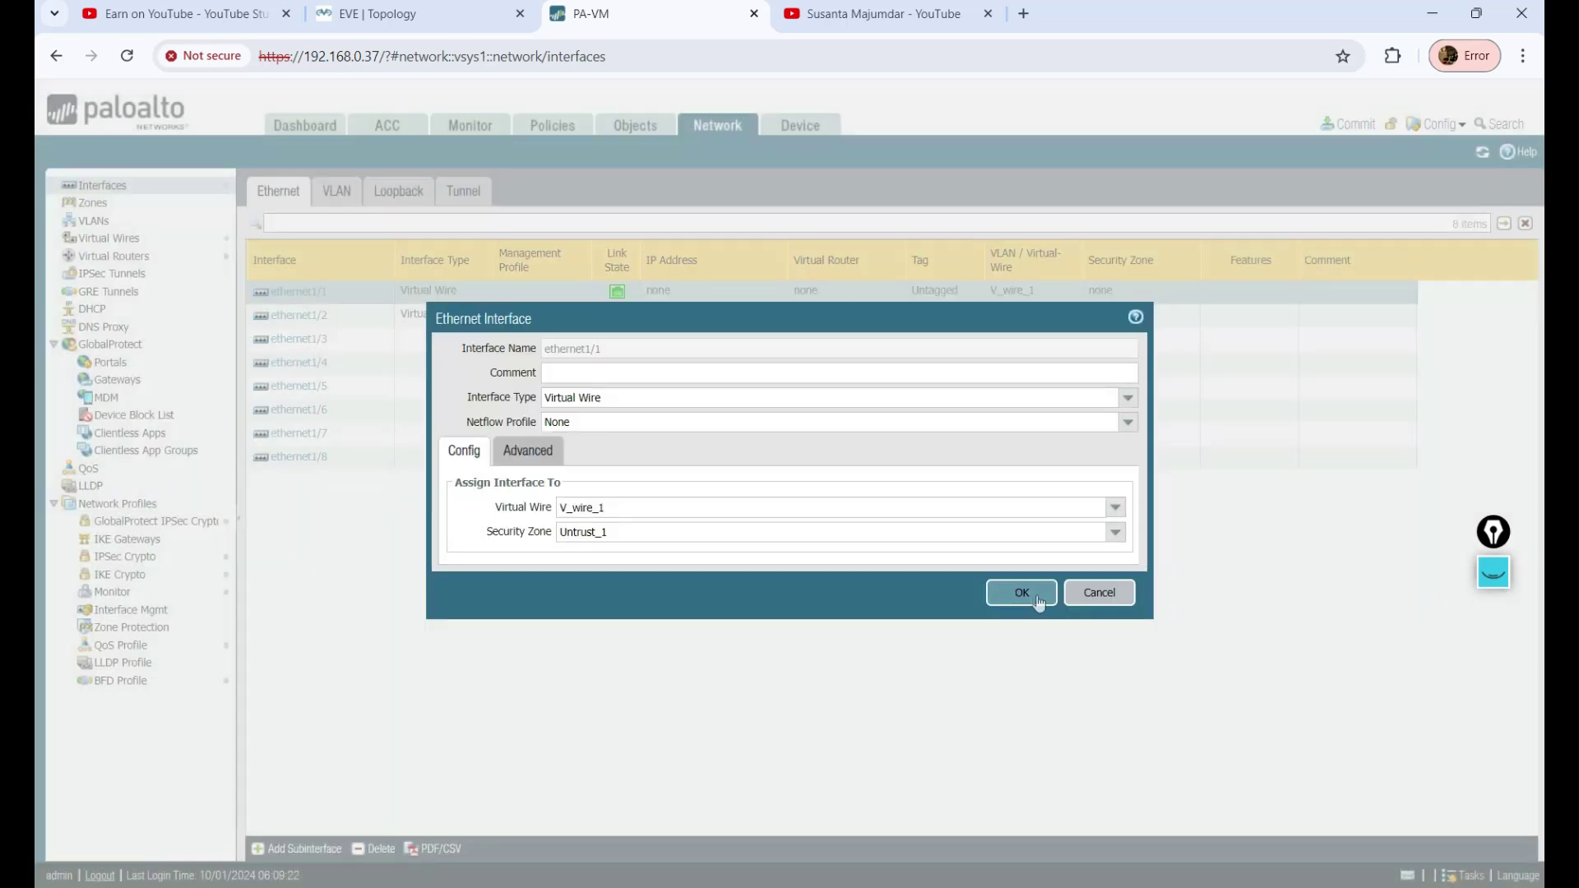
left_click(1037, 601)
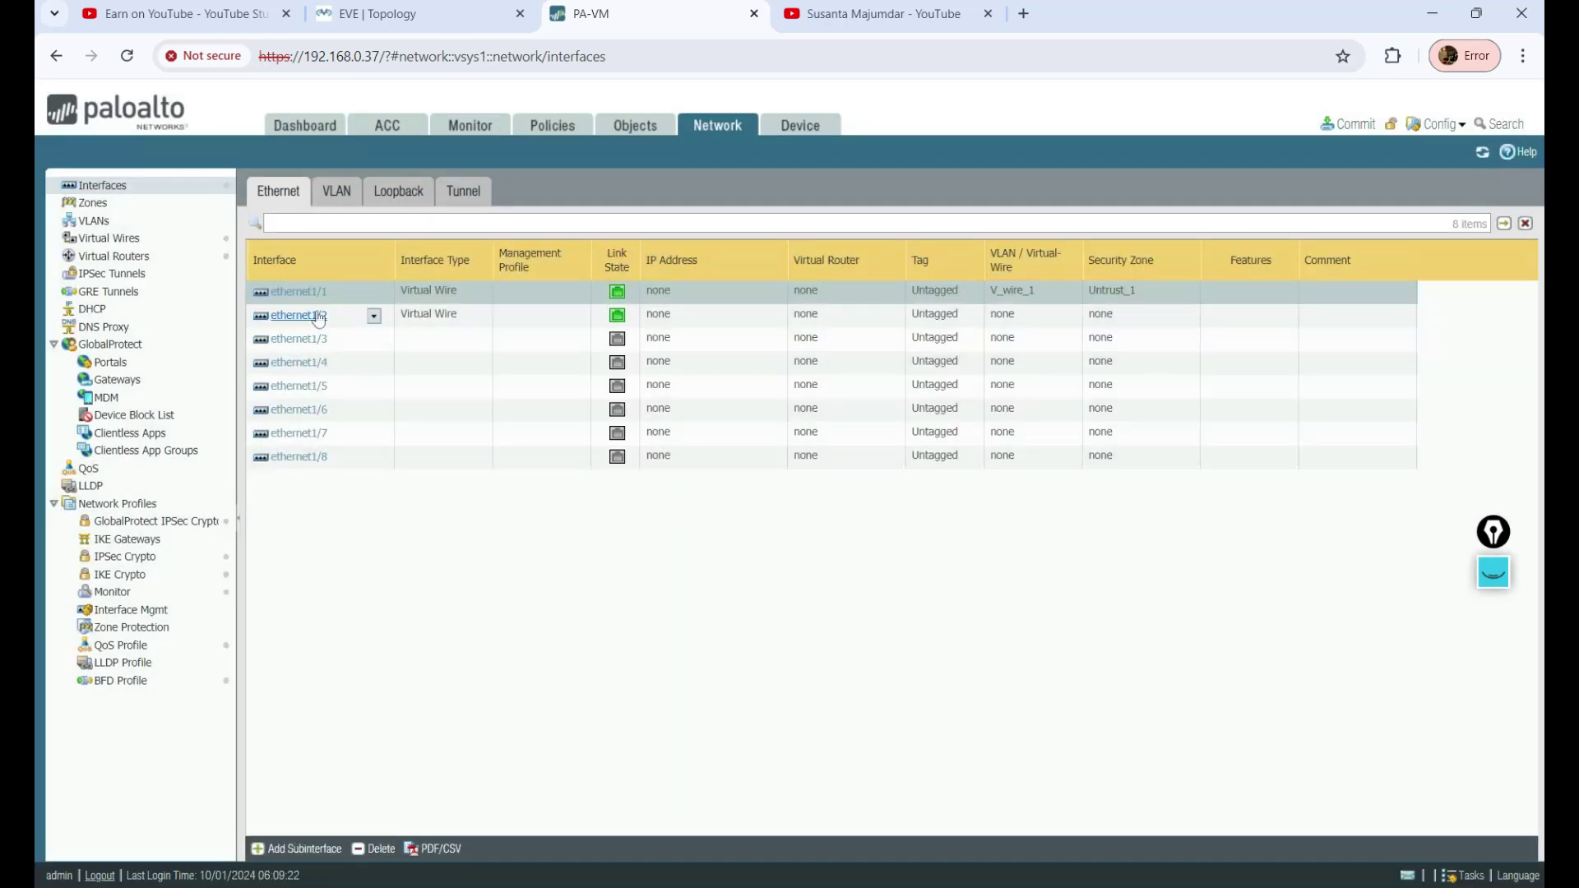
Open ethernet1/2 for editing and assign it to the virtual wire V_wire_1
left_click(317, 316)
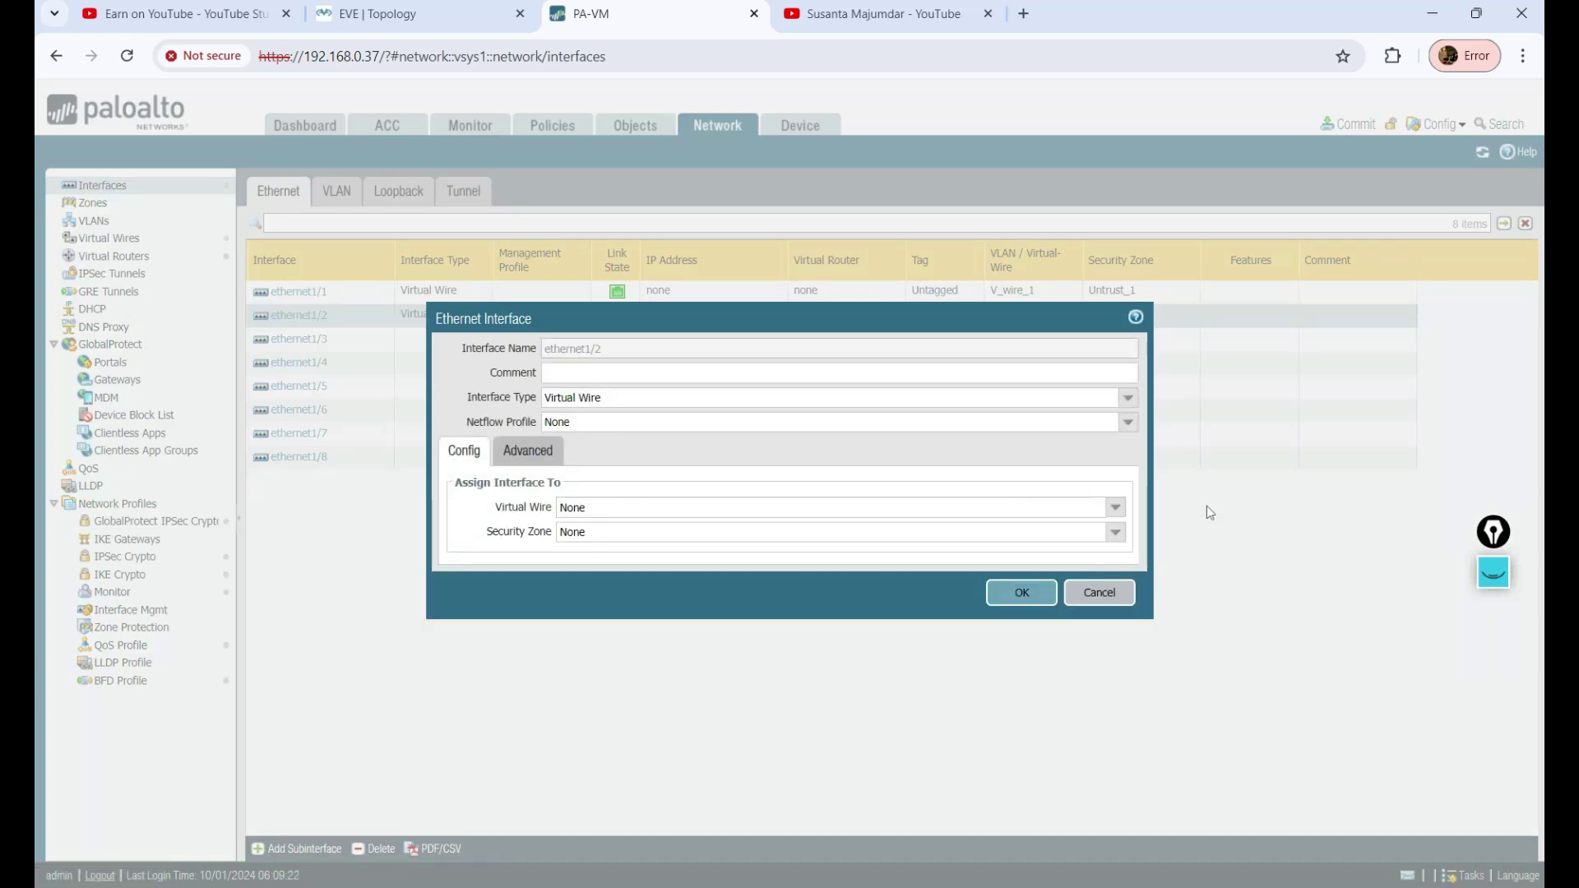
left_click(1115, 507)
left_click(606, 546)
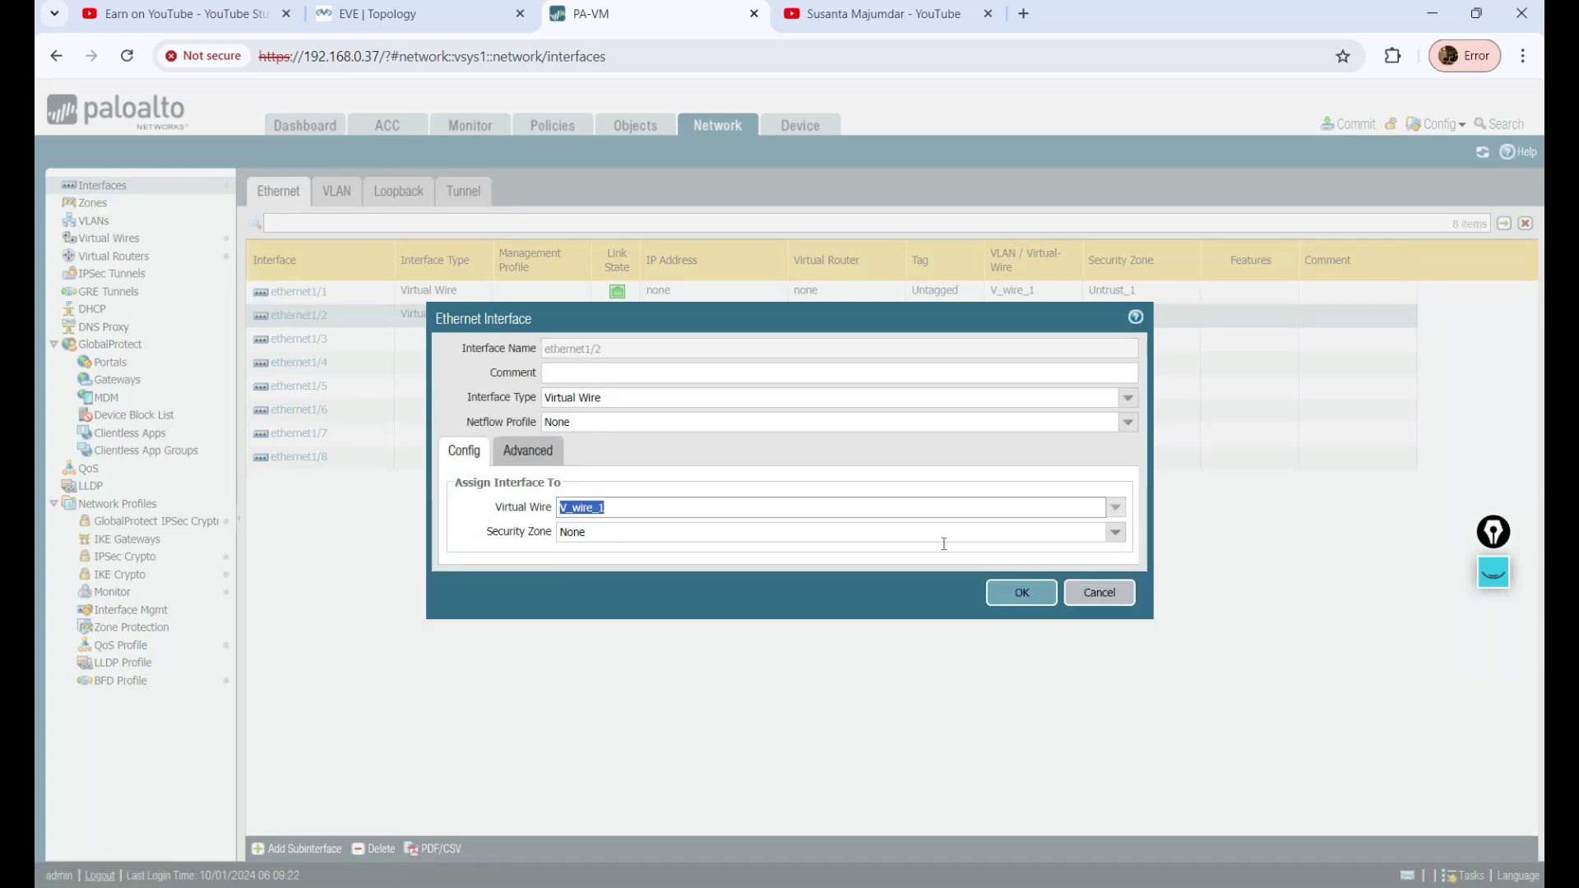
Select Untrust_1 as the security zone of ethernet1/2 and look through the available zone choices
left_click(1115, 532)
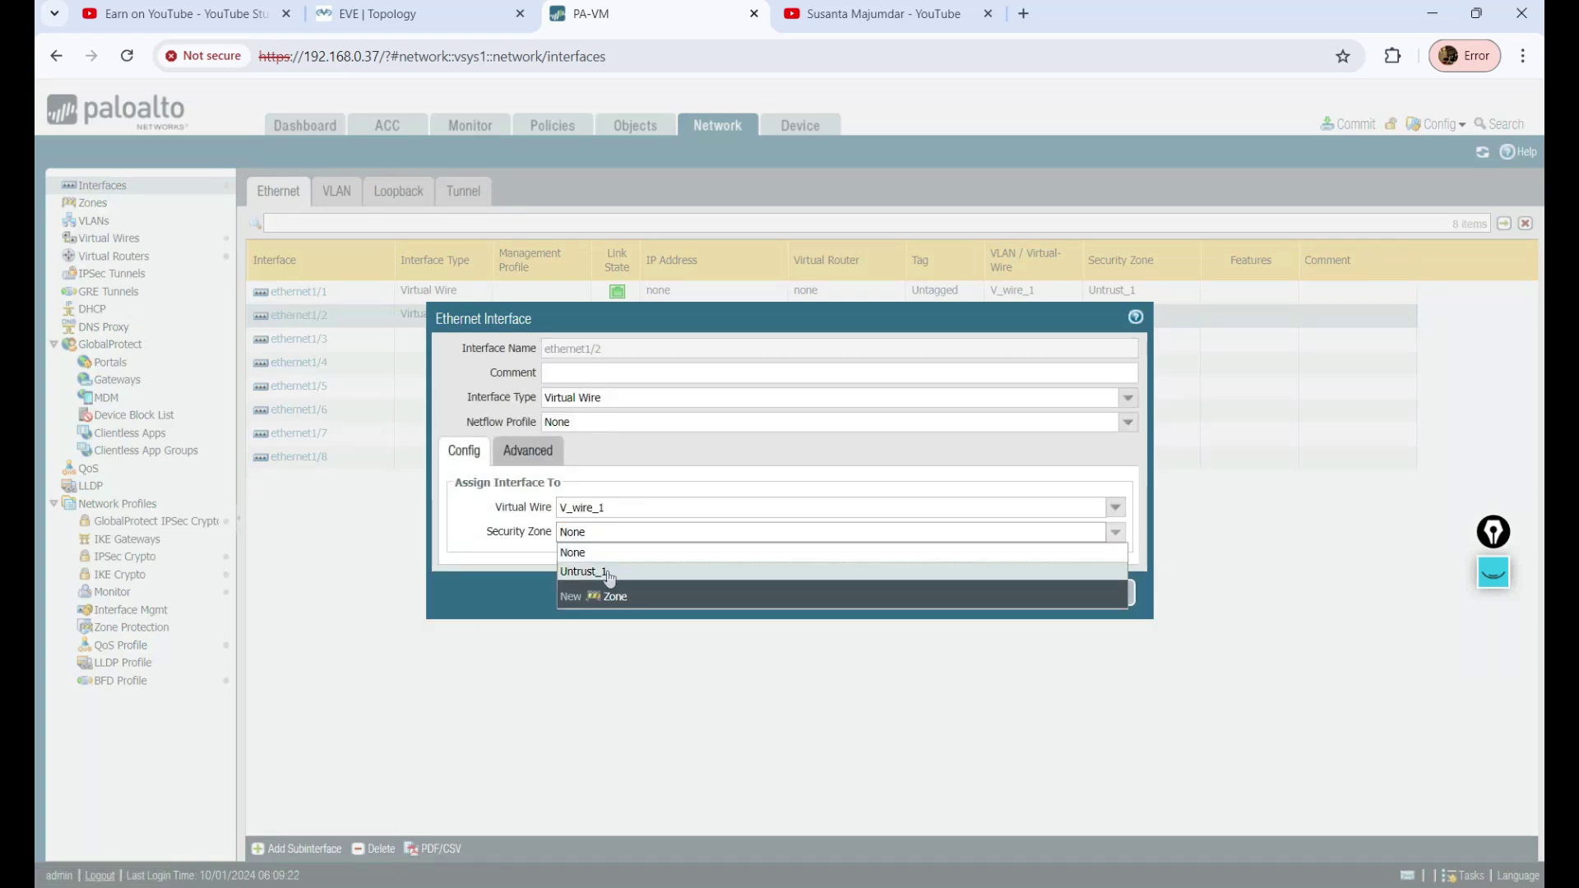
left_click(609, 573)
left_click(1019, 600)
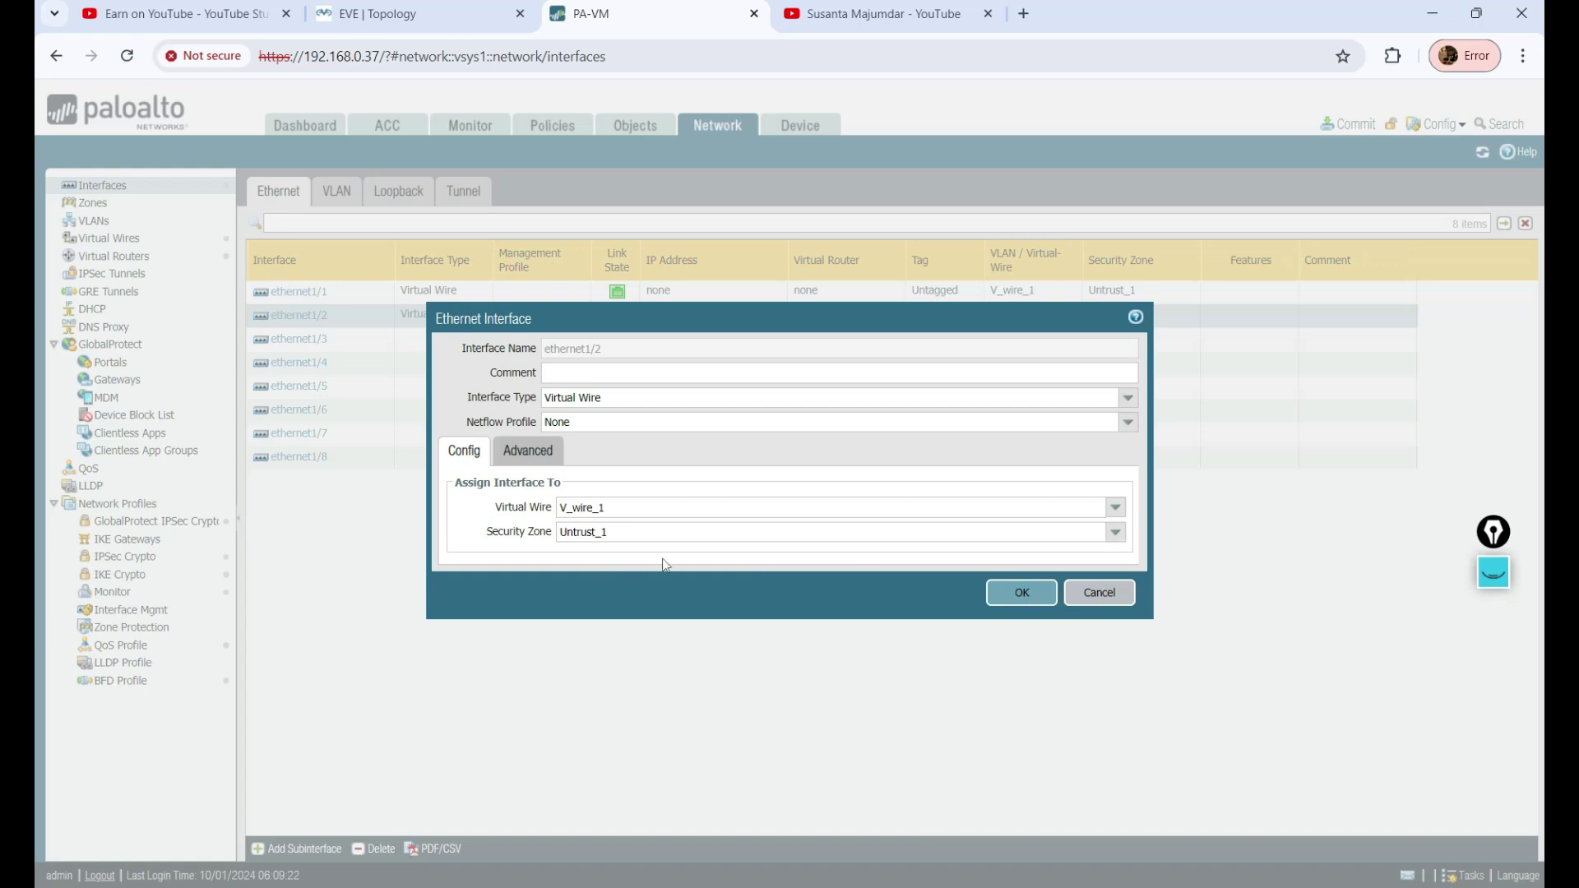
left_click(1115, 532)
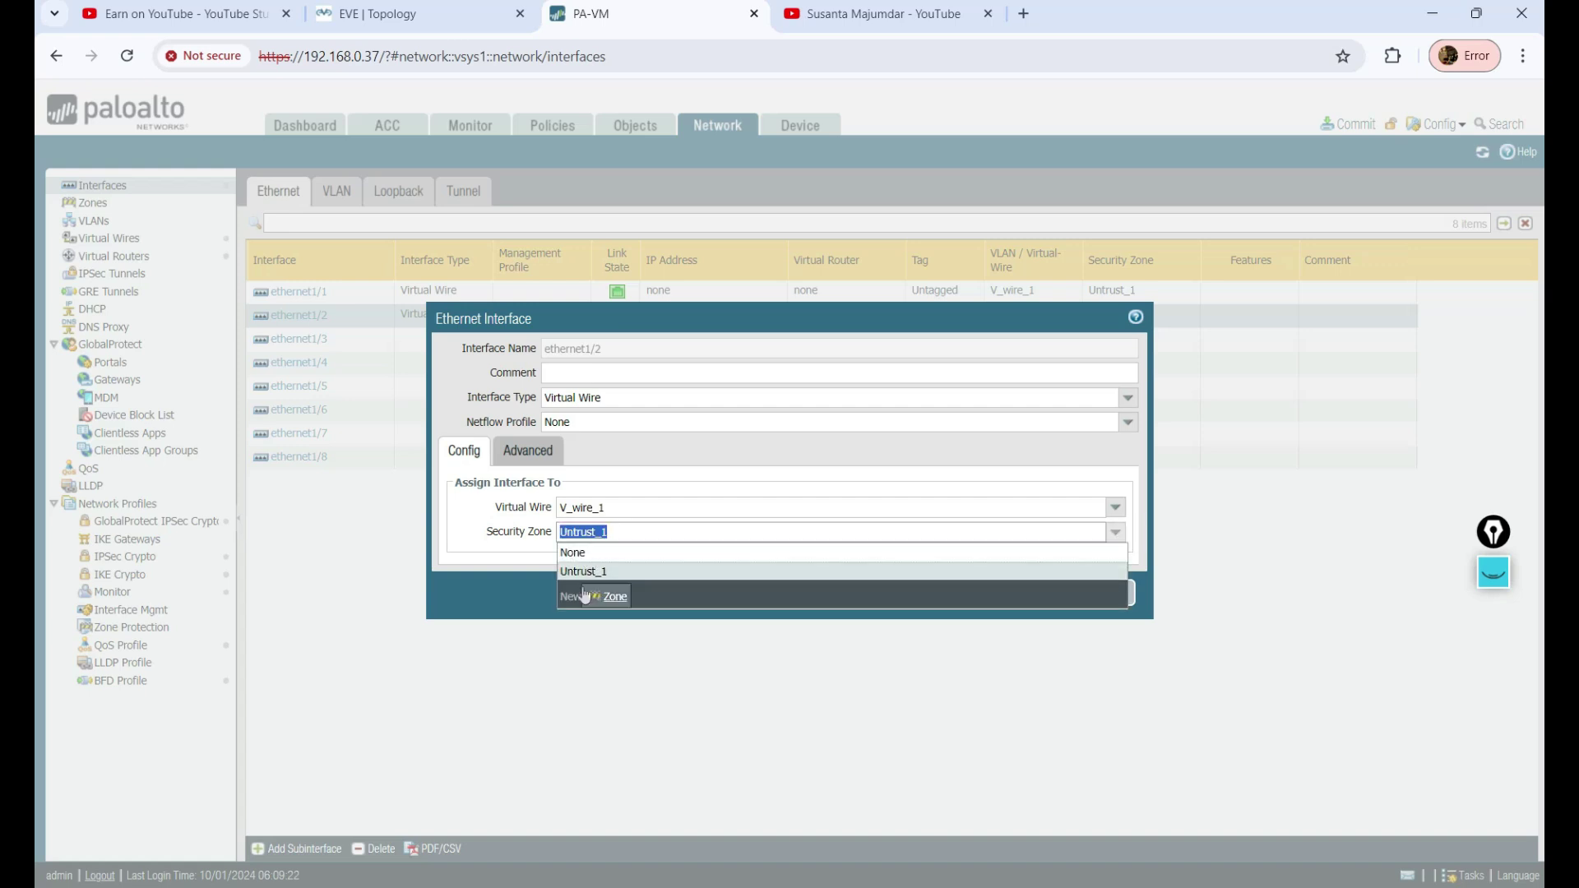
left_click(511, 532)
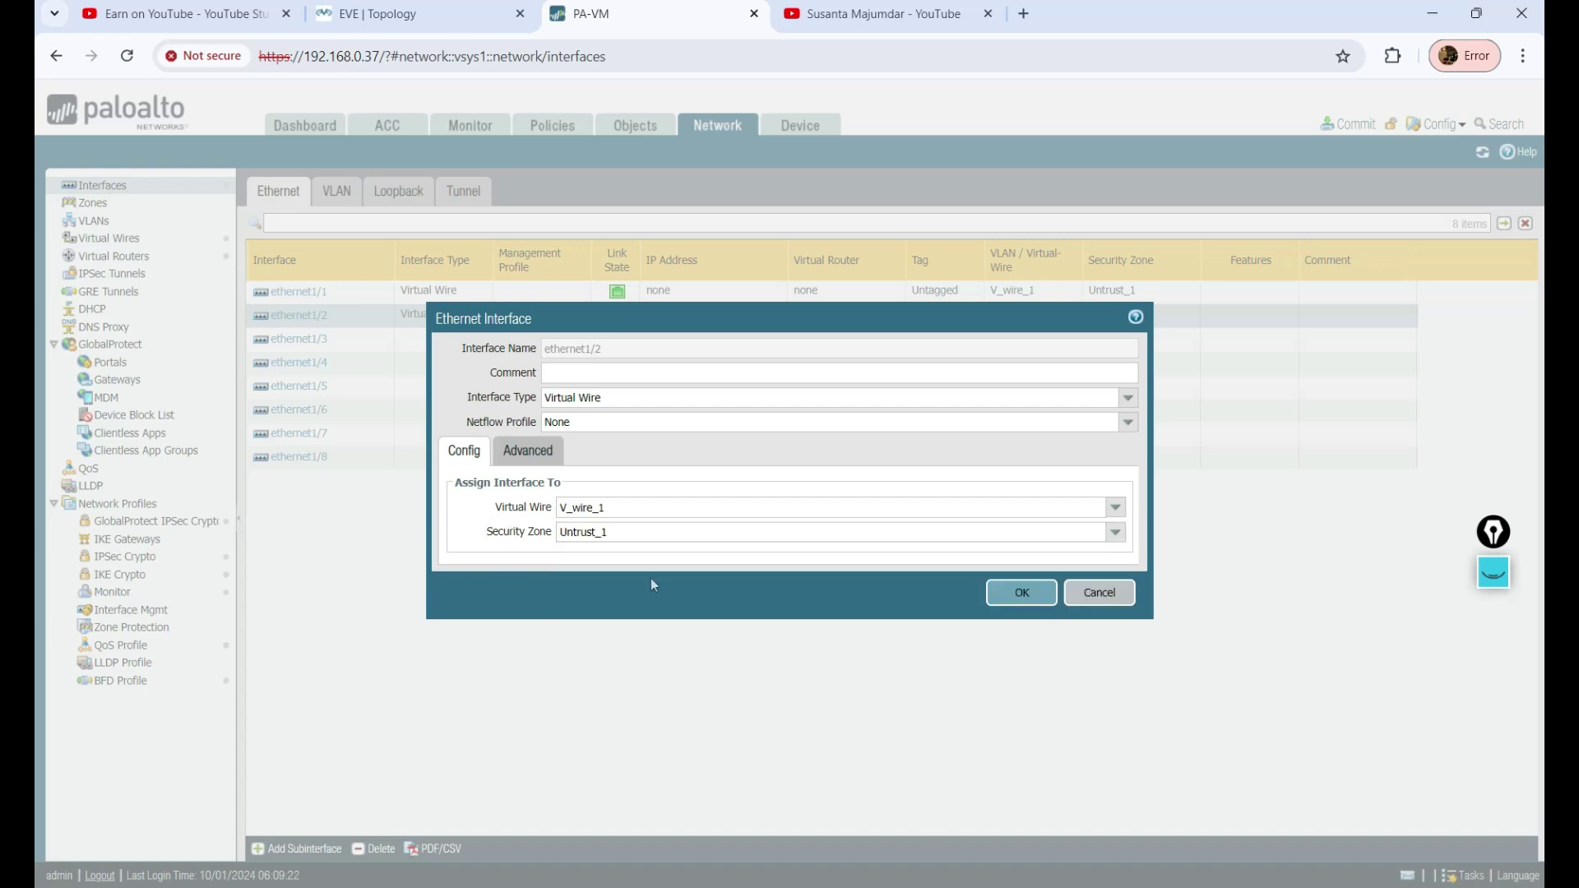
left_click(1110, 541)
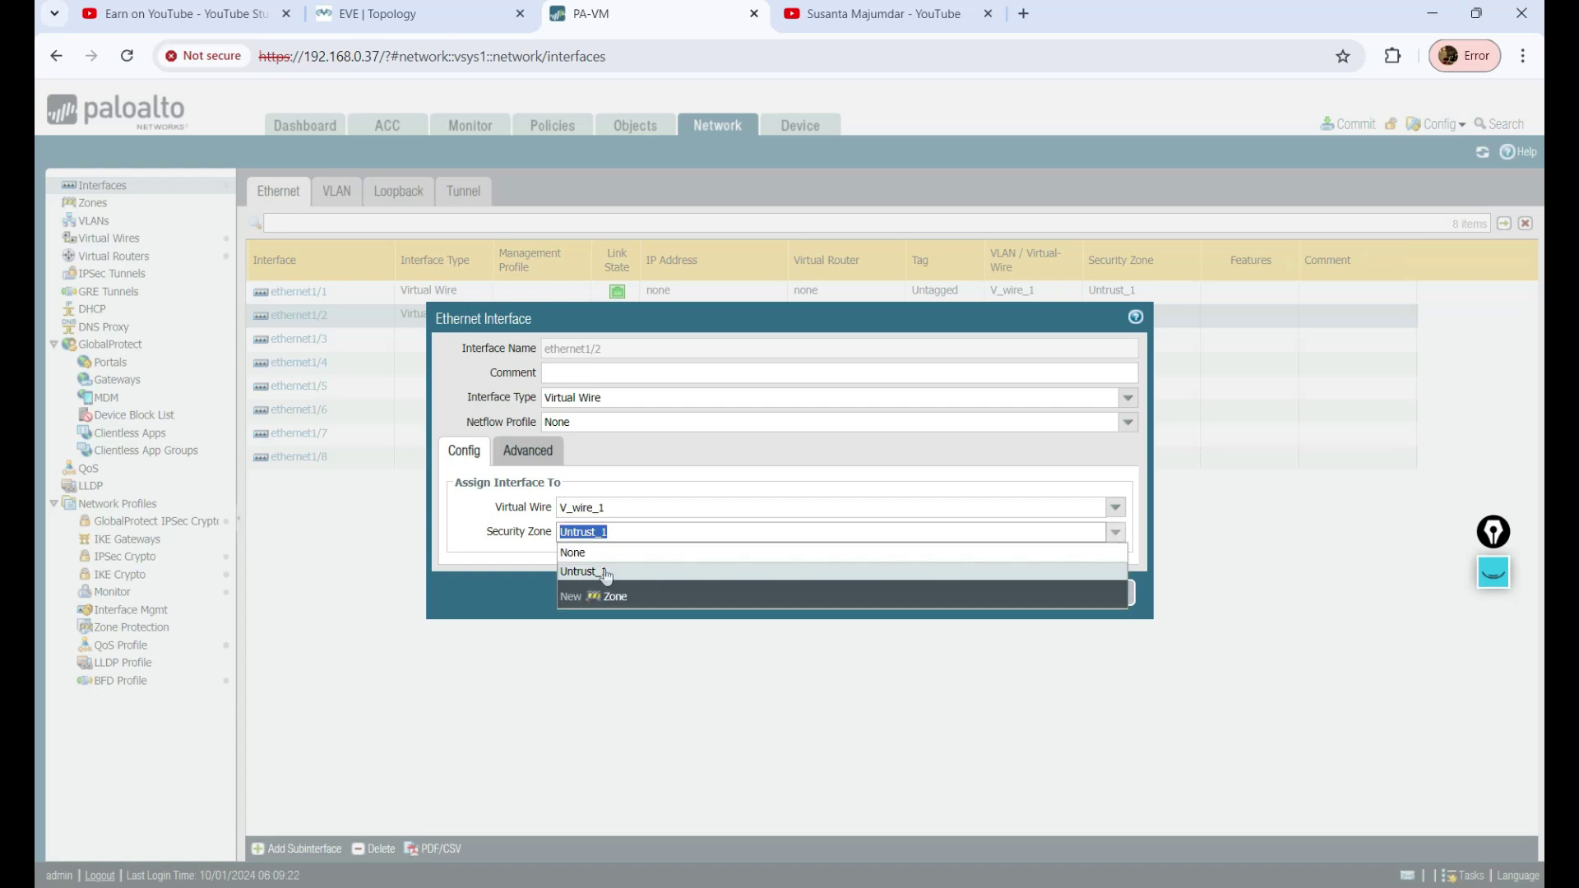
left_click(489, 548)
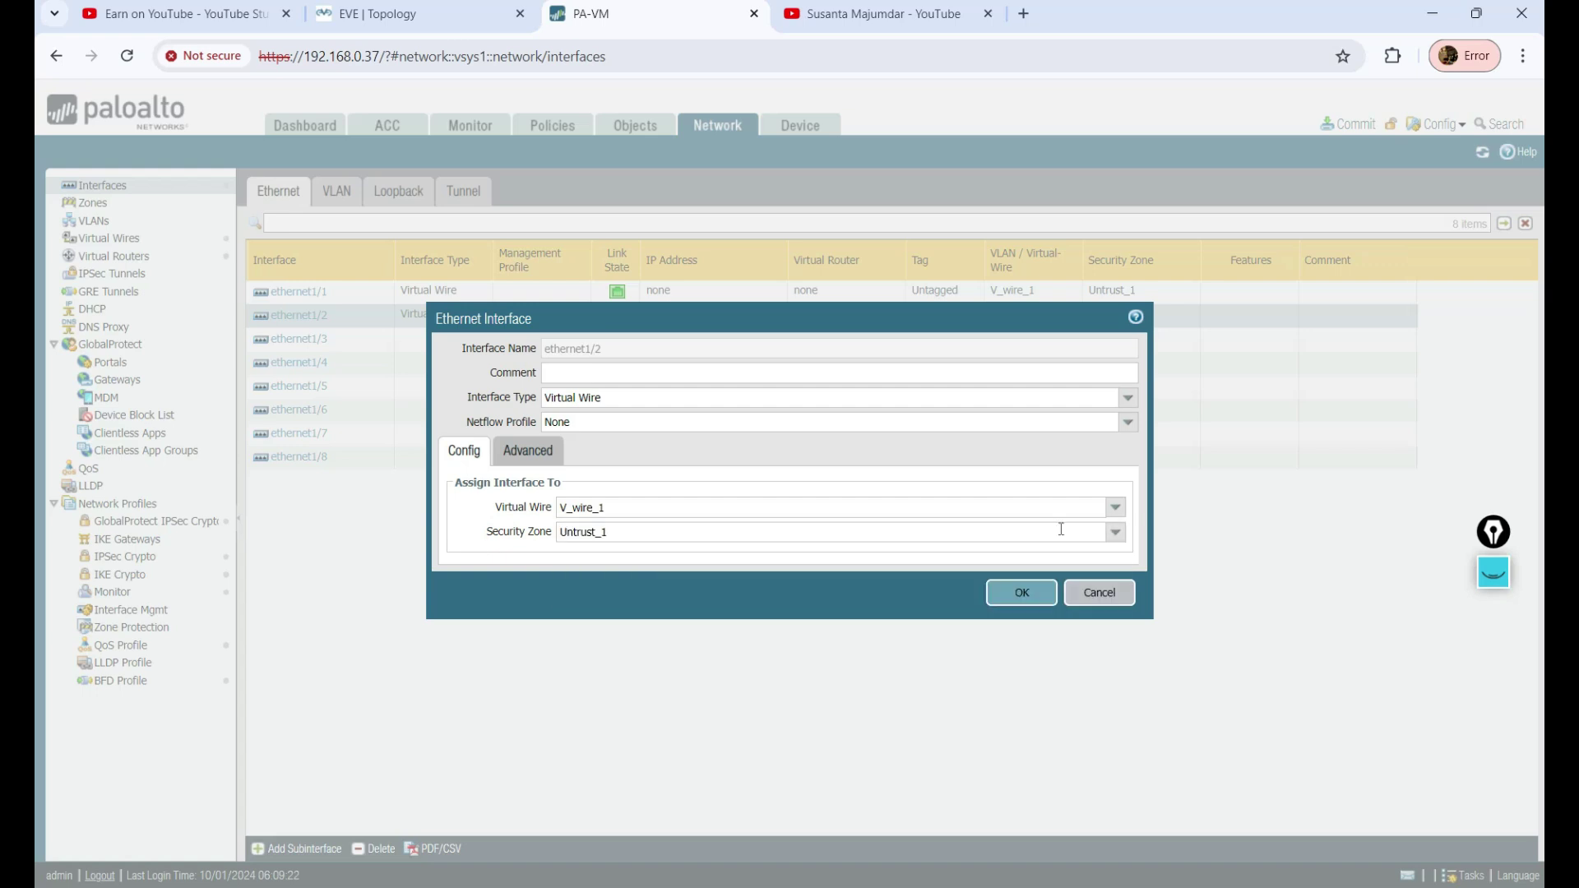
Create a new Virtual Wire security zone named Trust_Zone for ethernet1/2
left_click(1115, 532)
left_click(616, 597)
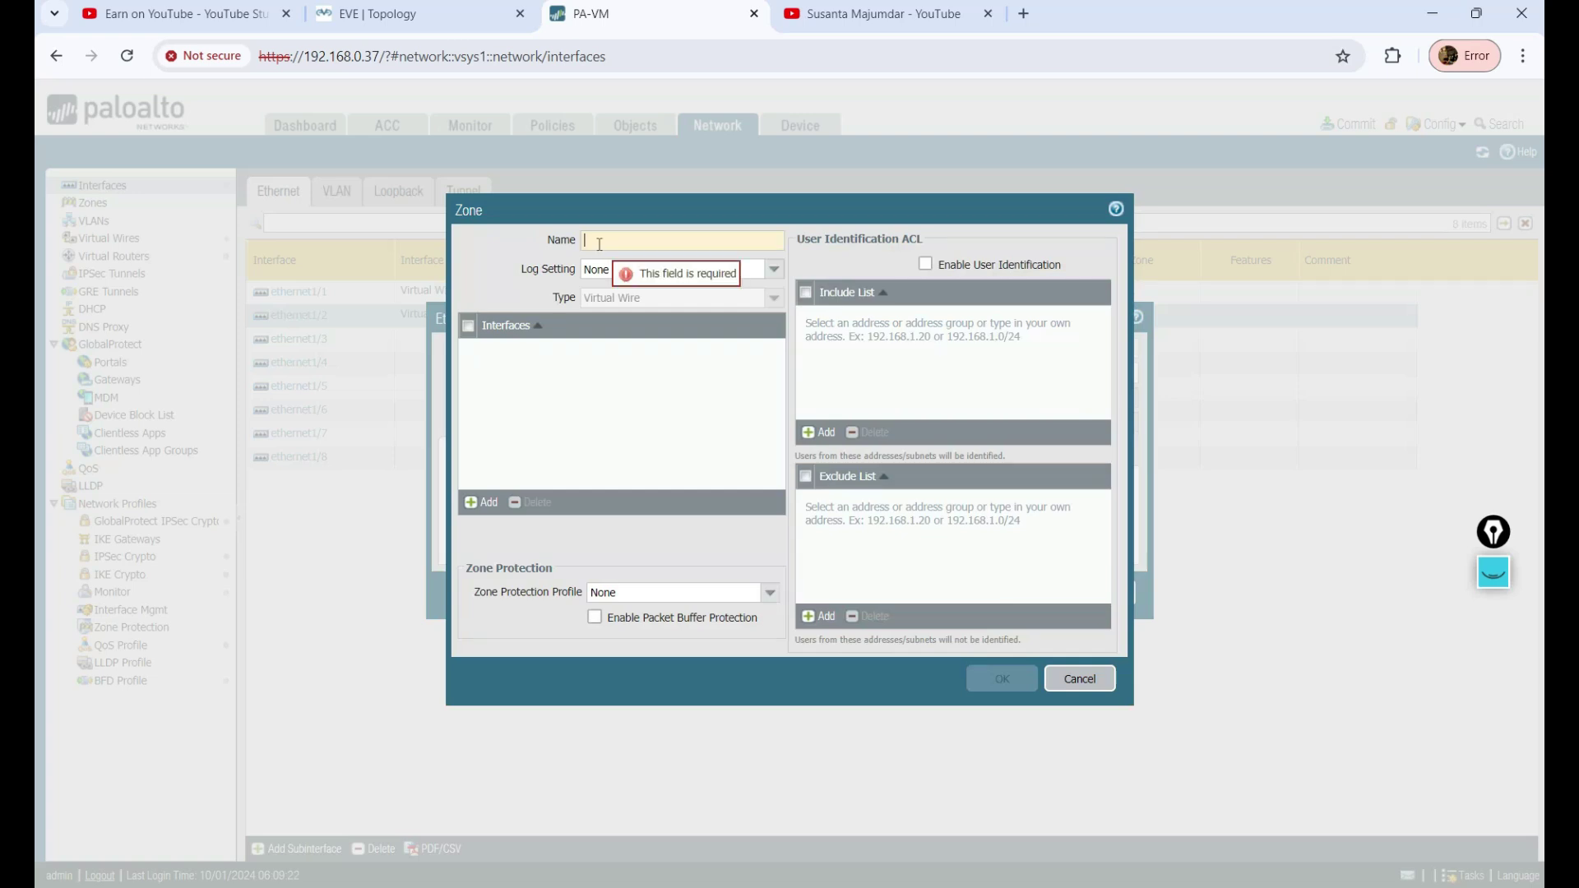
type("Trust_Zone")
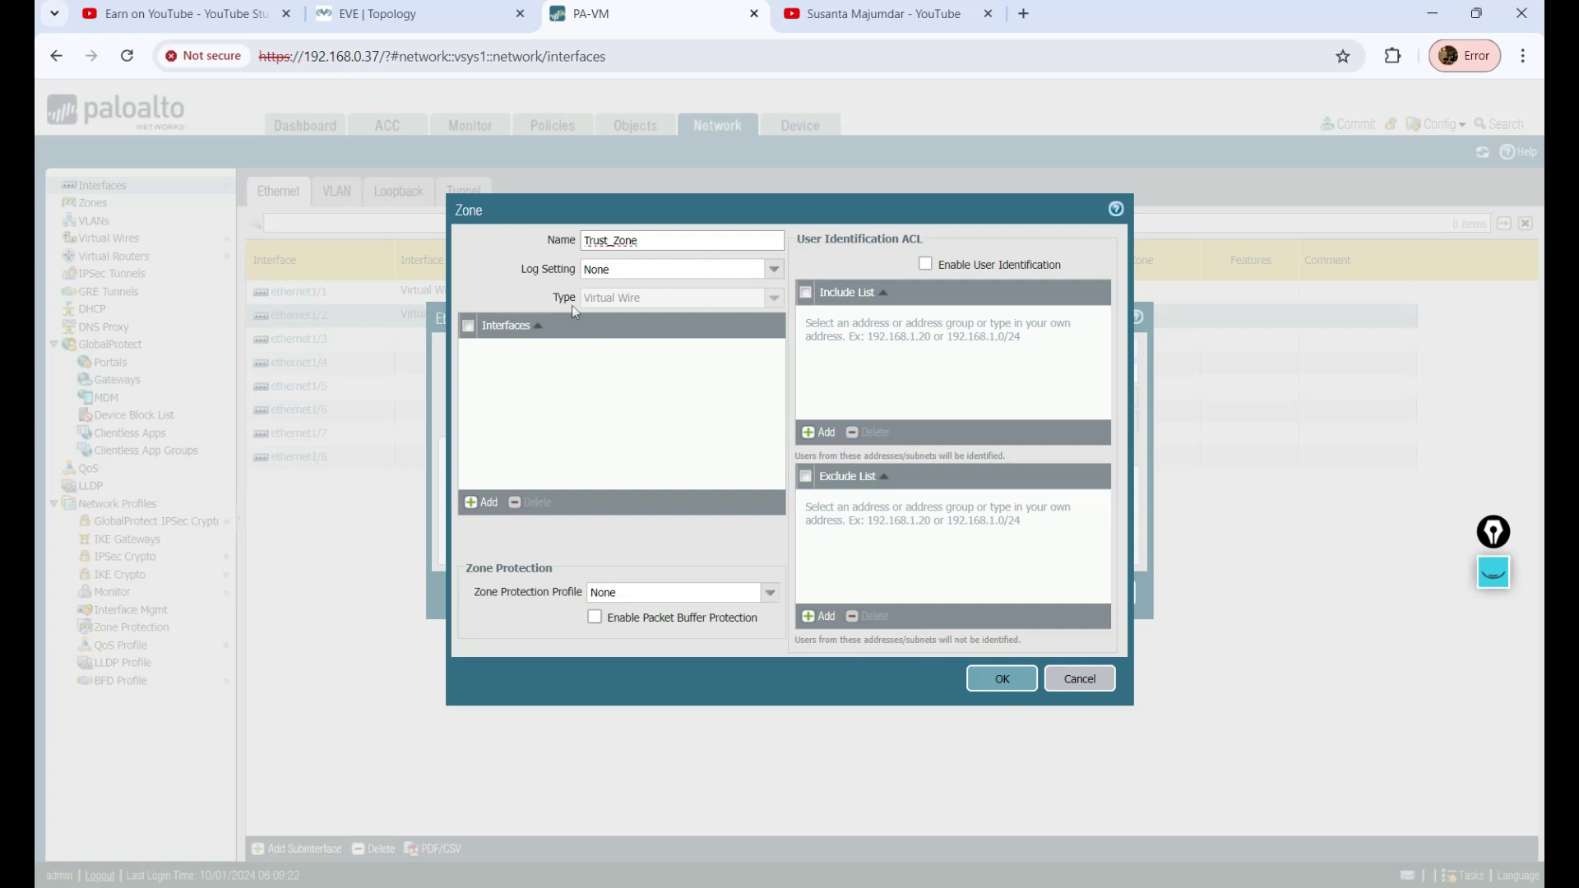
left_click_drag(583, 299, 640, 302)
left_click(1004, 683)
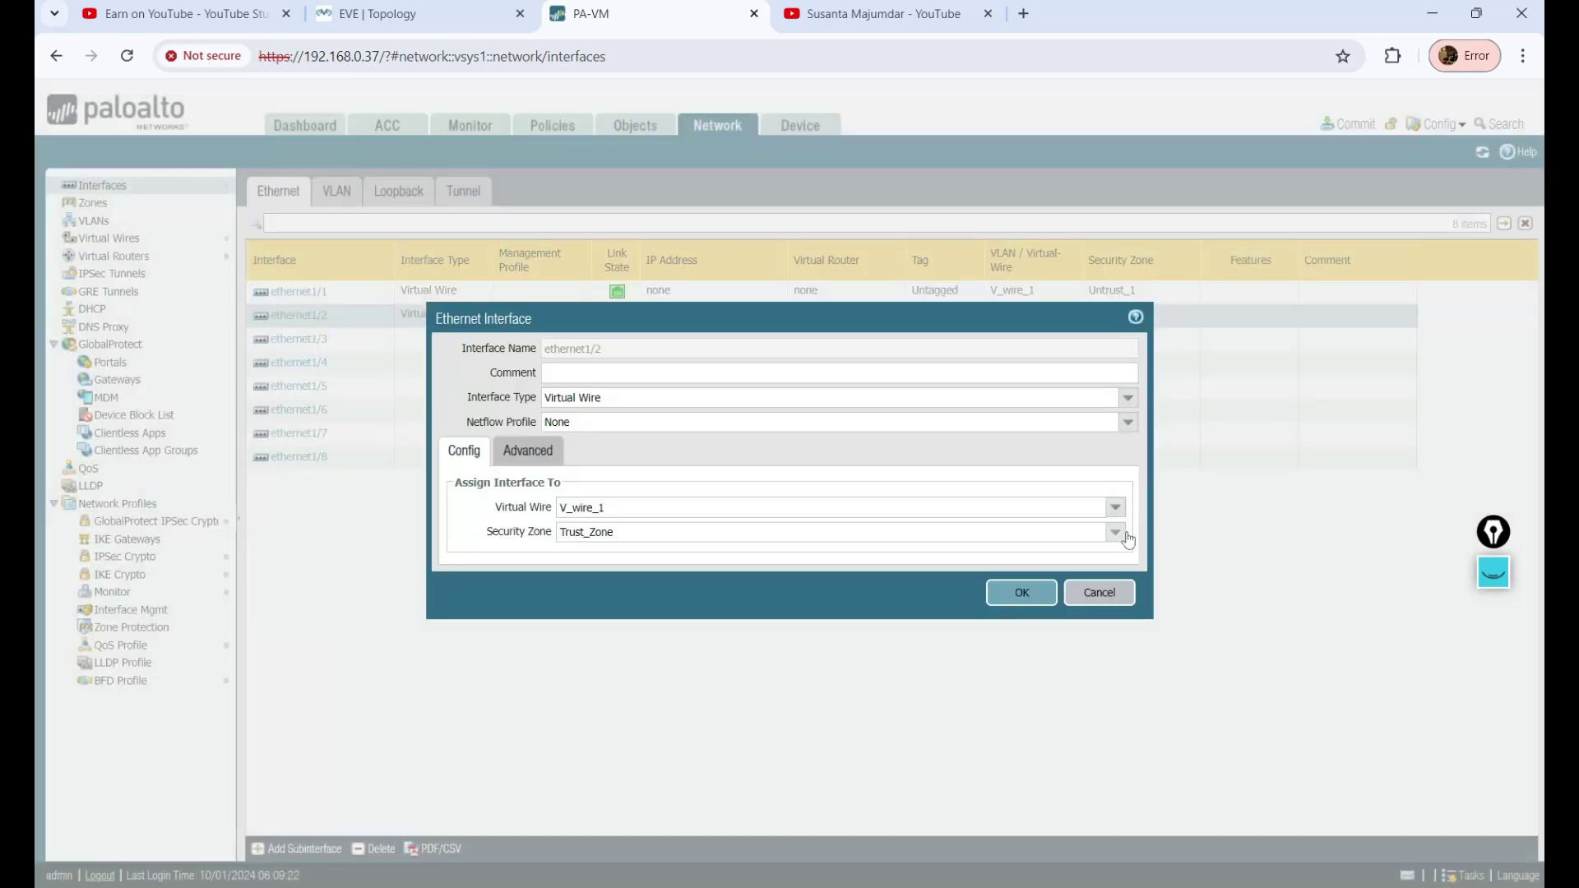
Keep Trust_Zone selected as the security zone of ethernet1/2, check its type and virtual wire, and save the interface
left_click(634, 539)
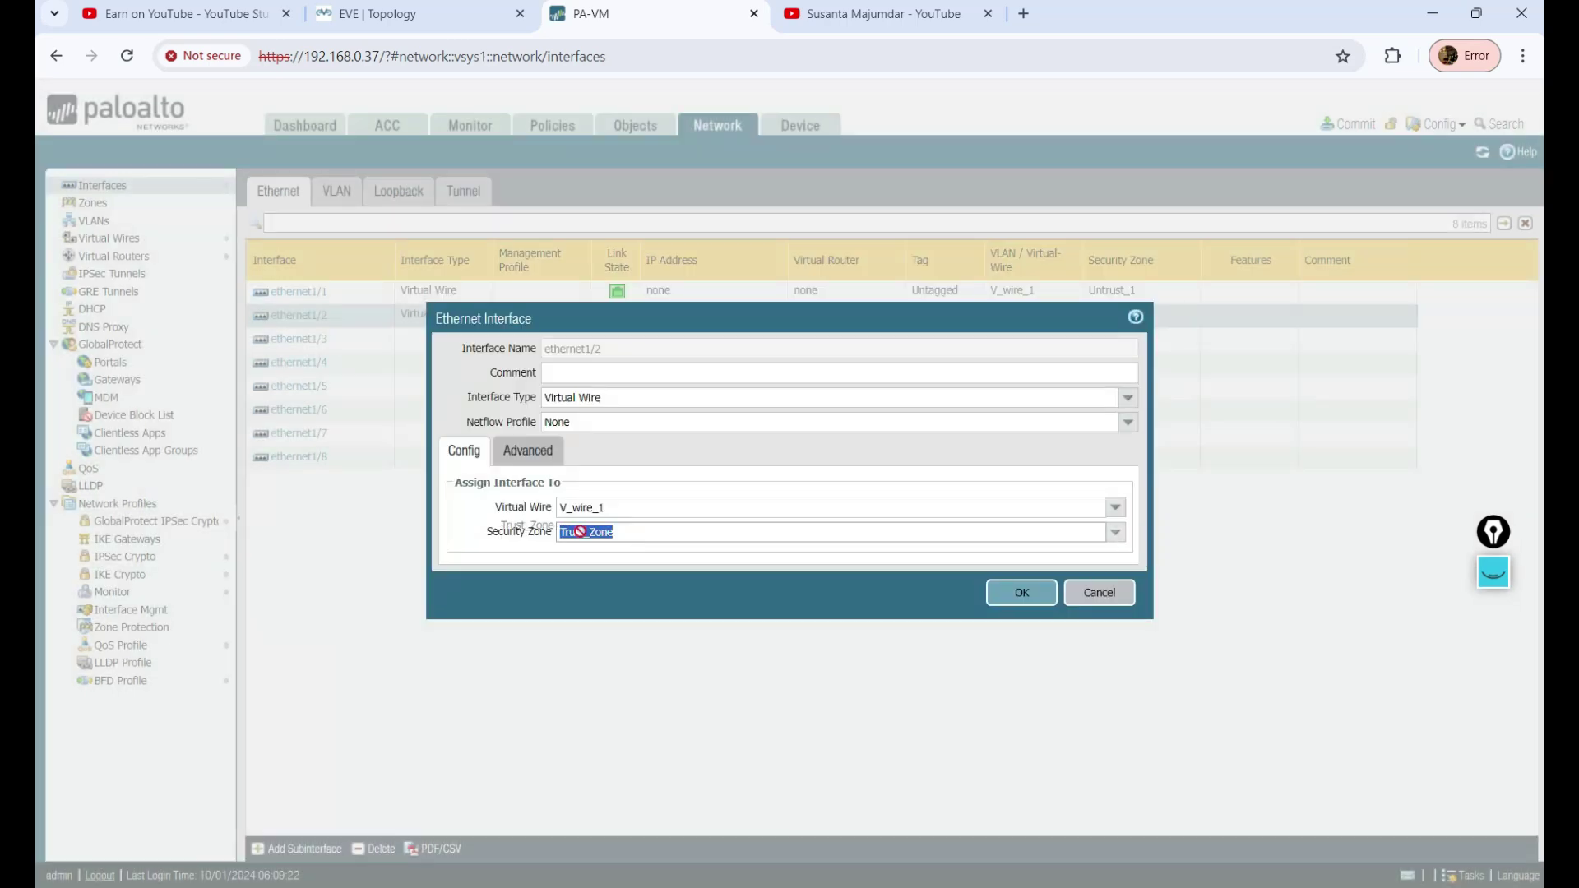
left_click(1116, 535)
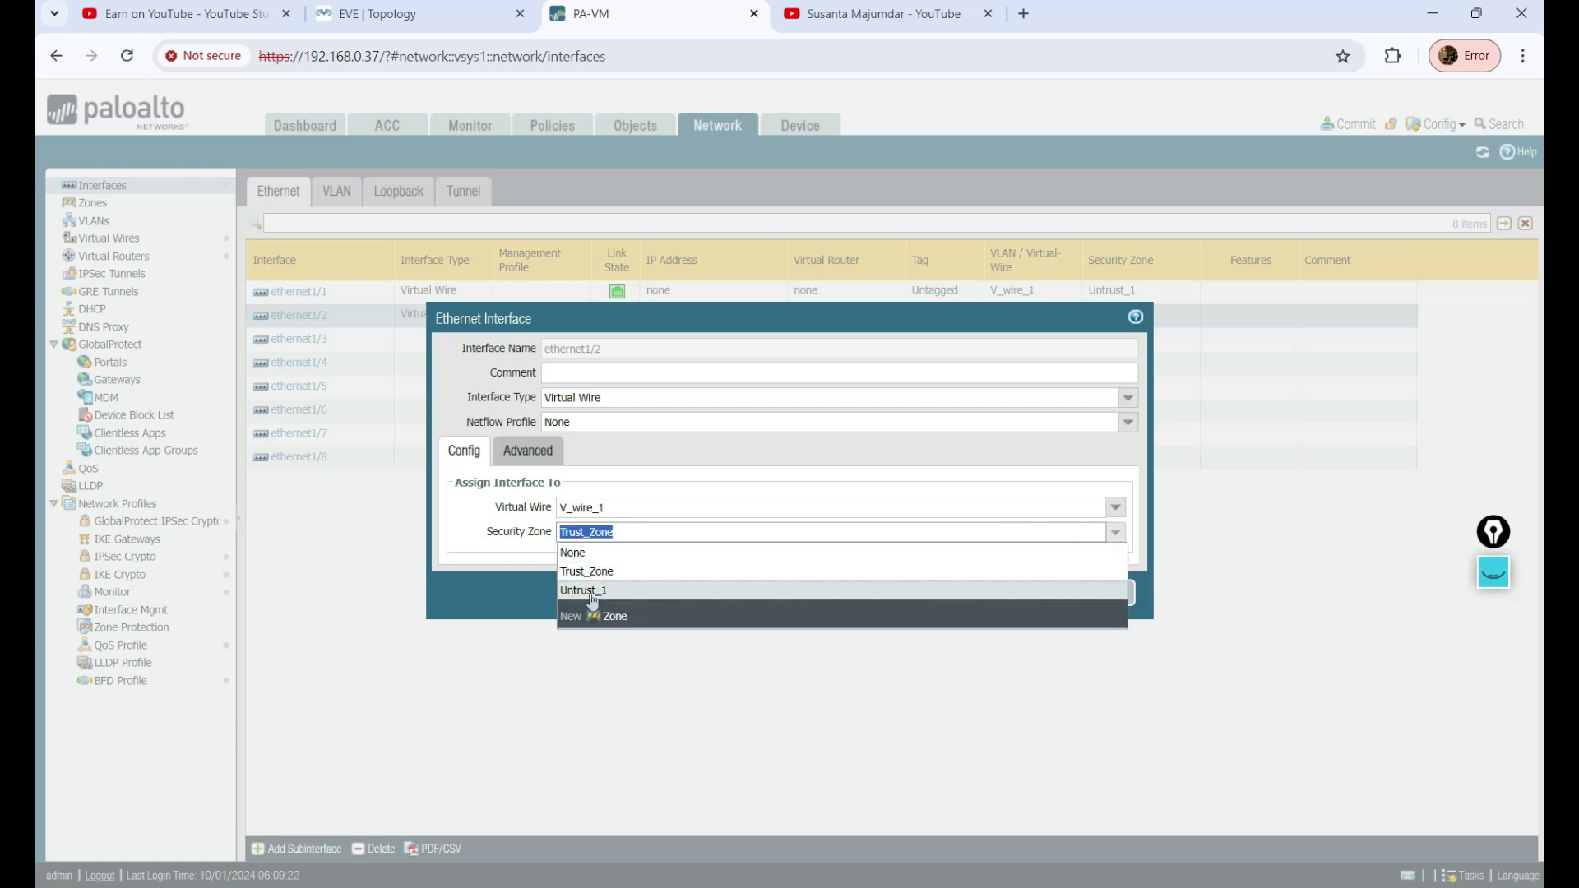
left_click(606, 572)
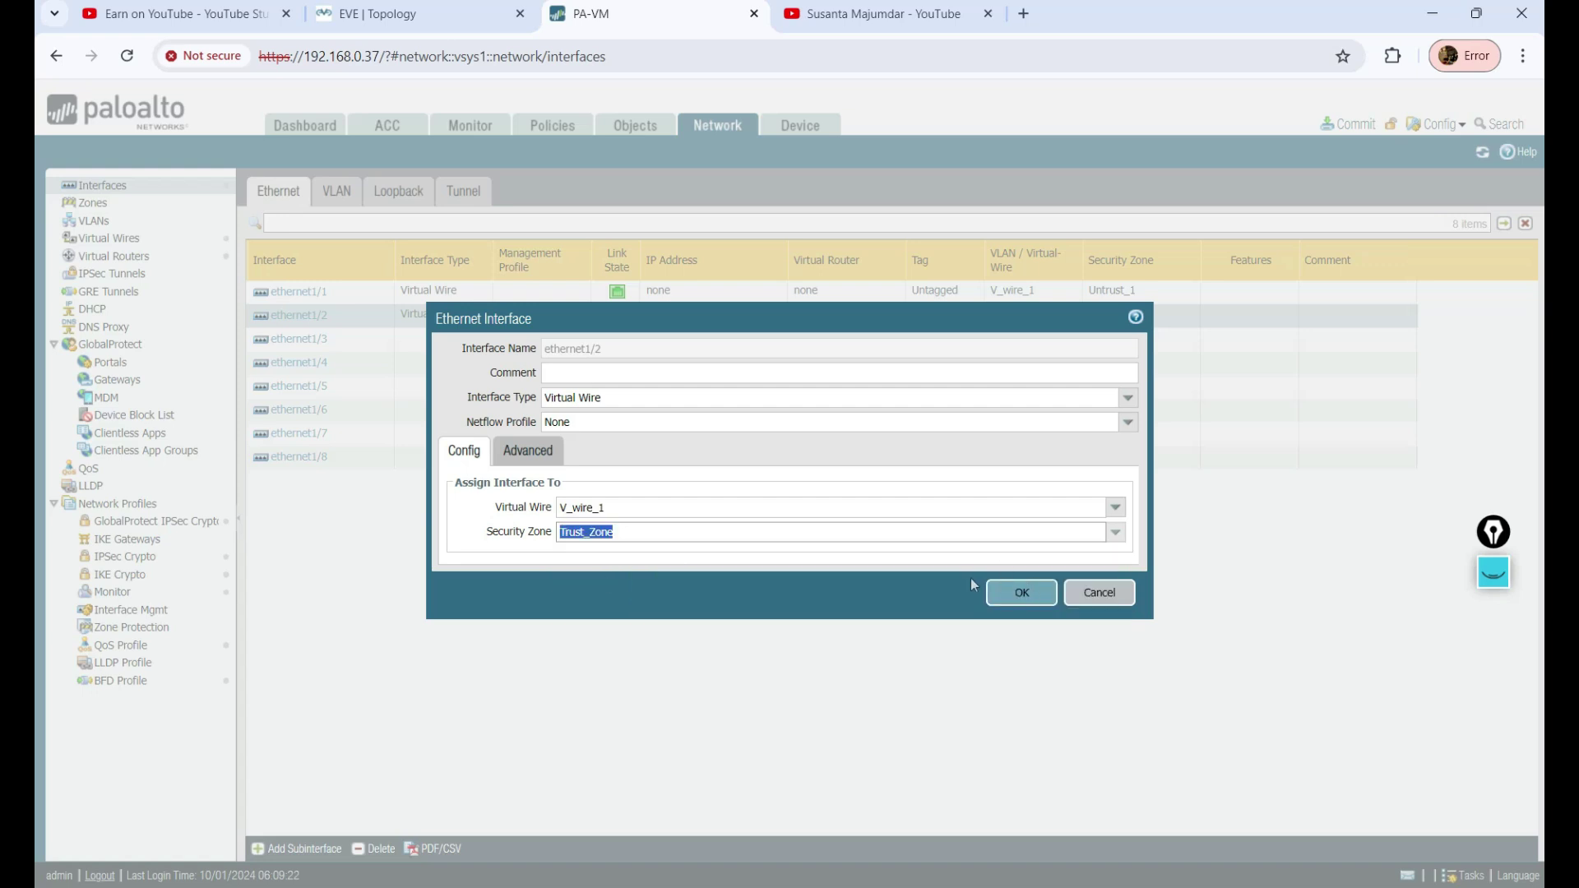
left_click(631, 400)
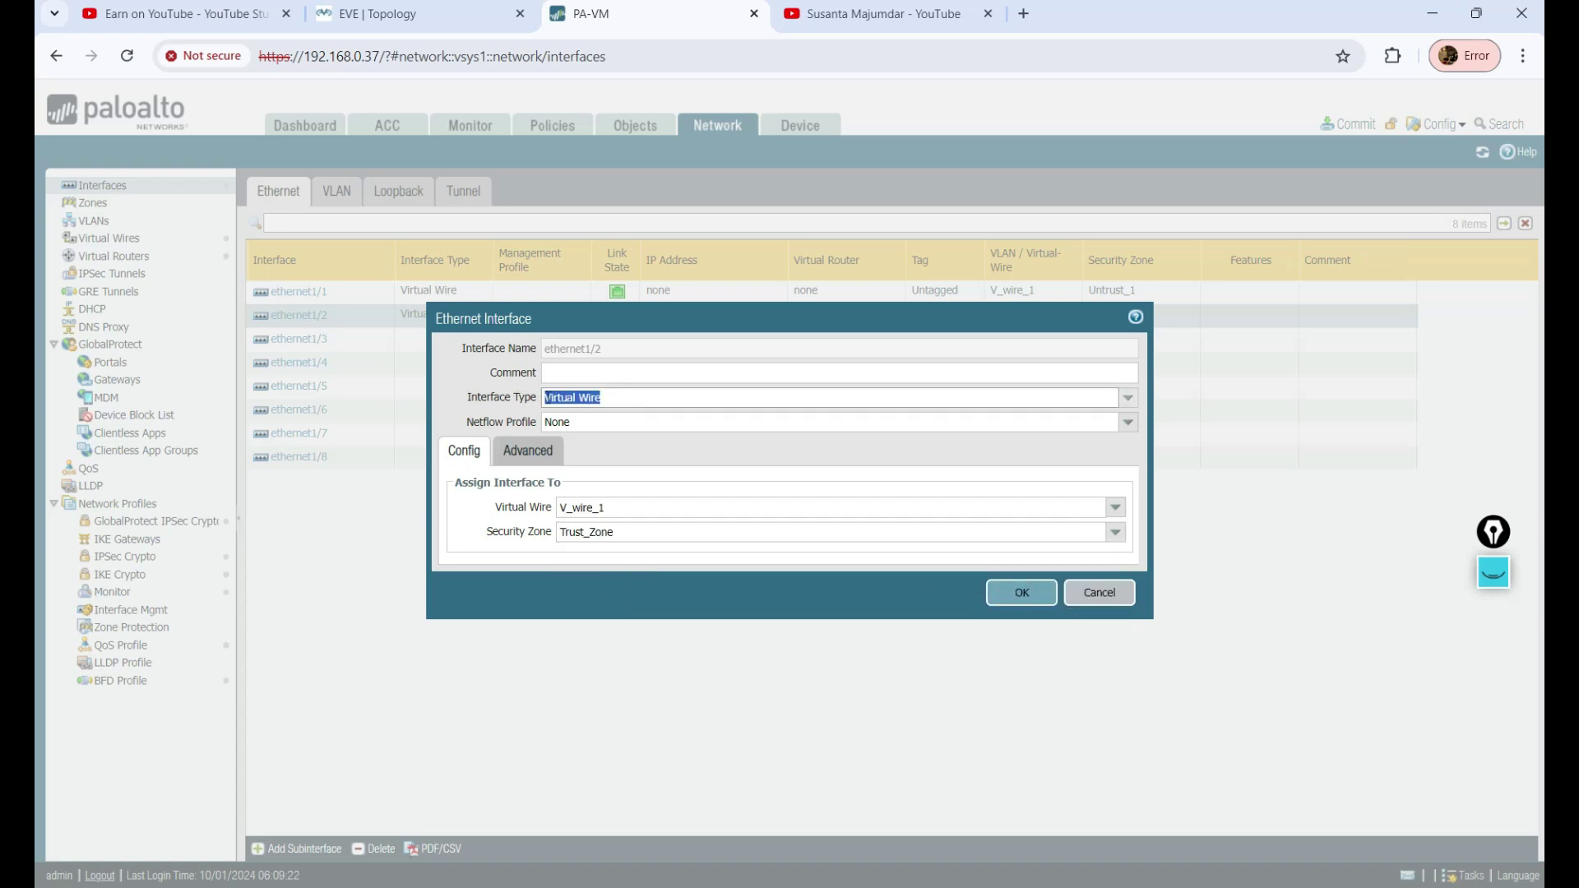
left_click(614, 509)
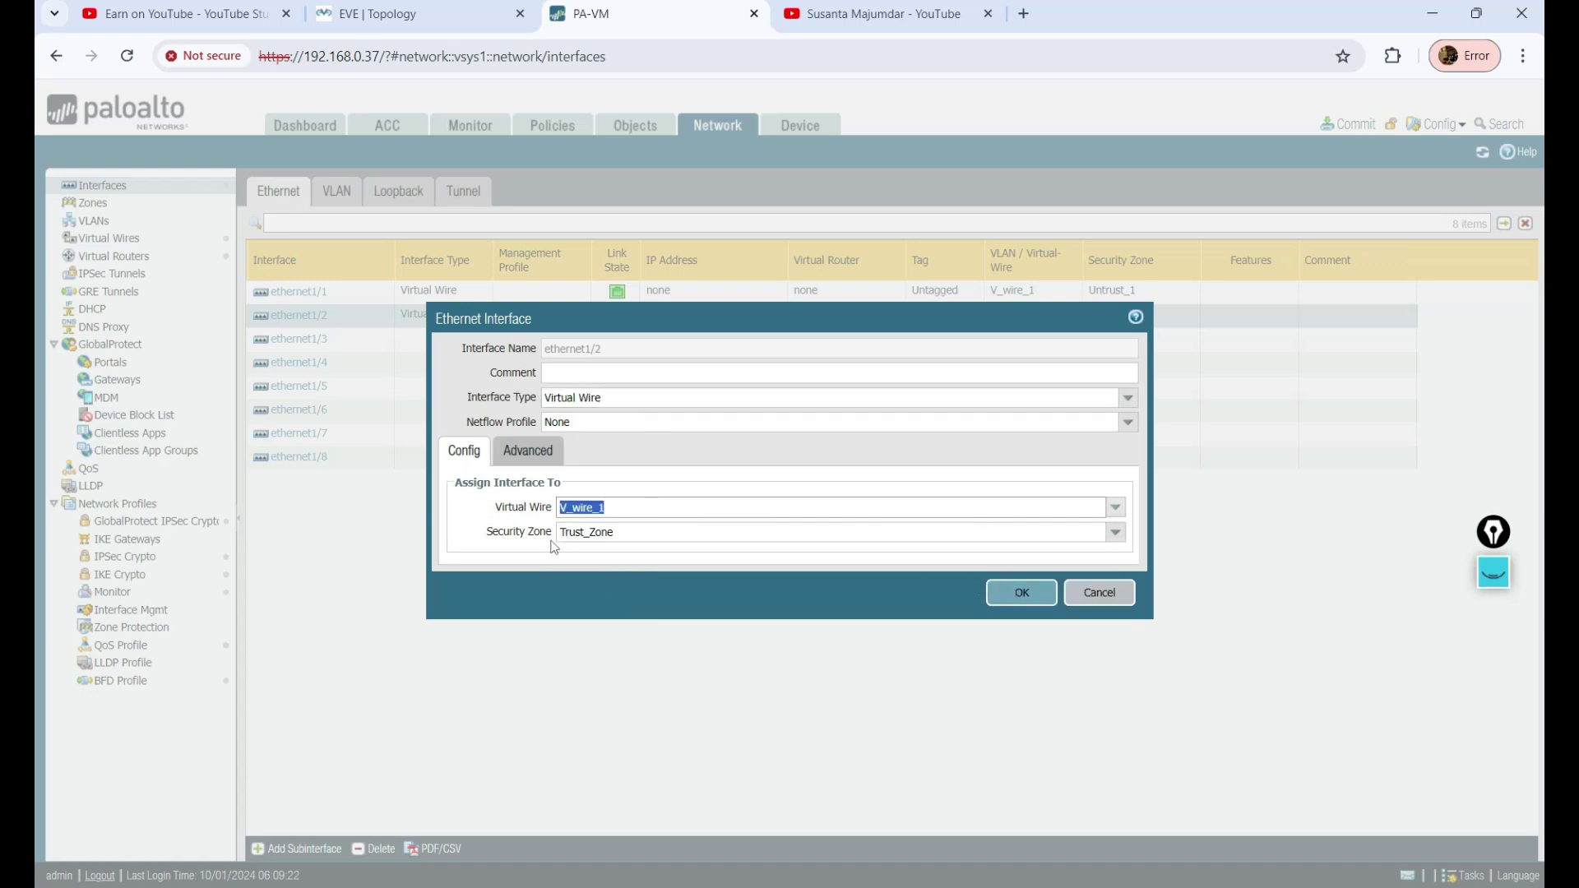
left_click(1022, 592)
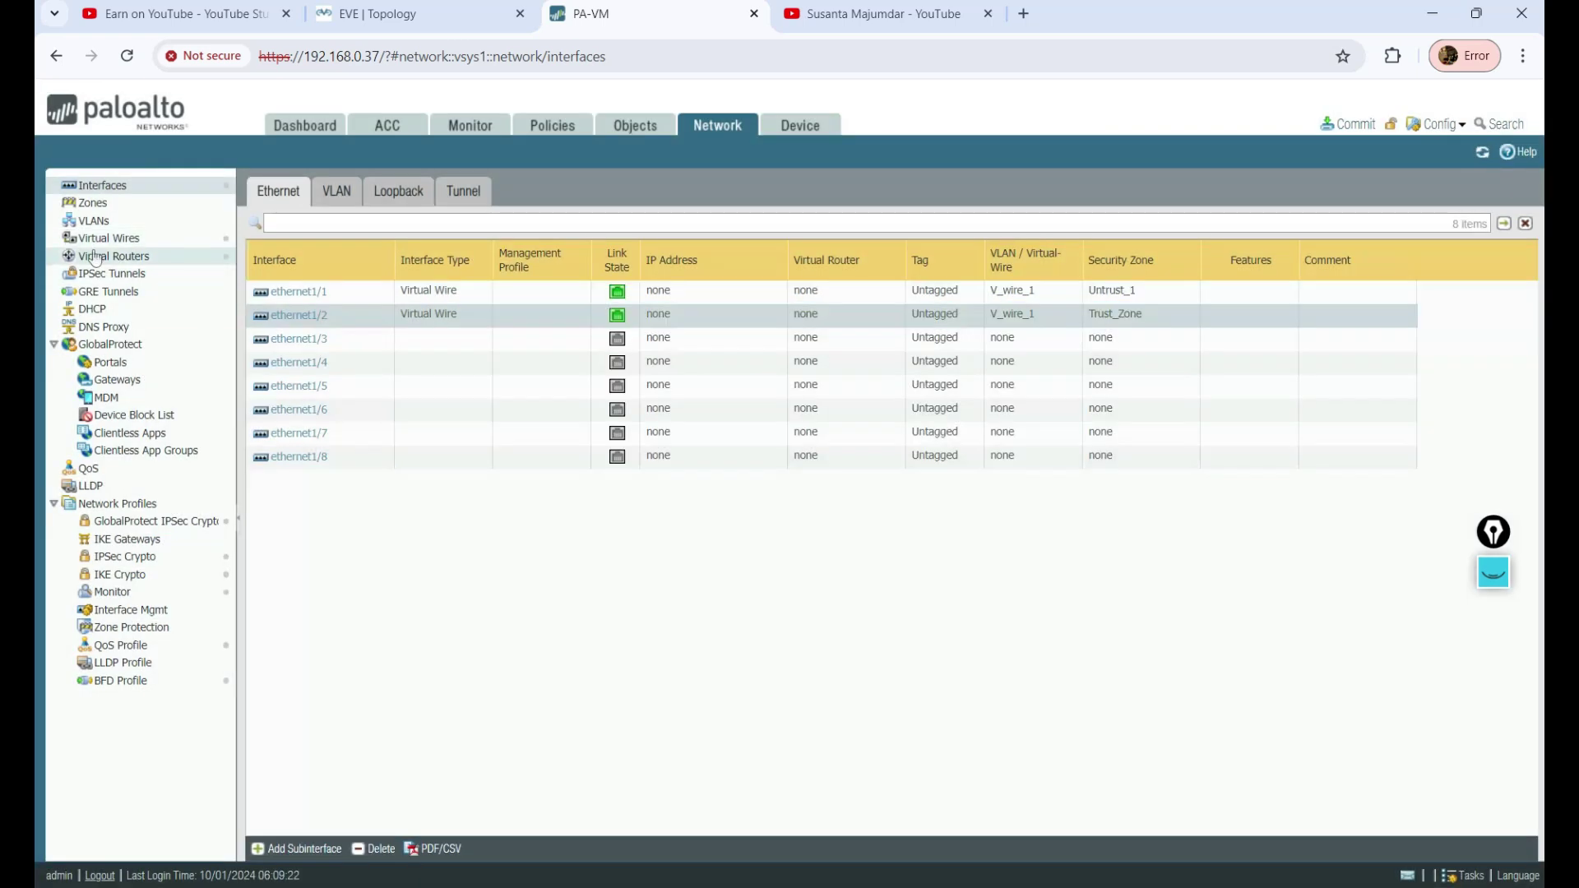
Open the virtual wire V_wire_1 and examine which interfaces are assigned as Interface1 and Interface2
left_click(99, 239)
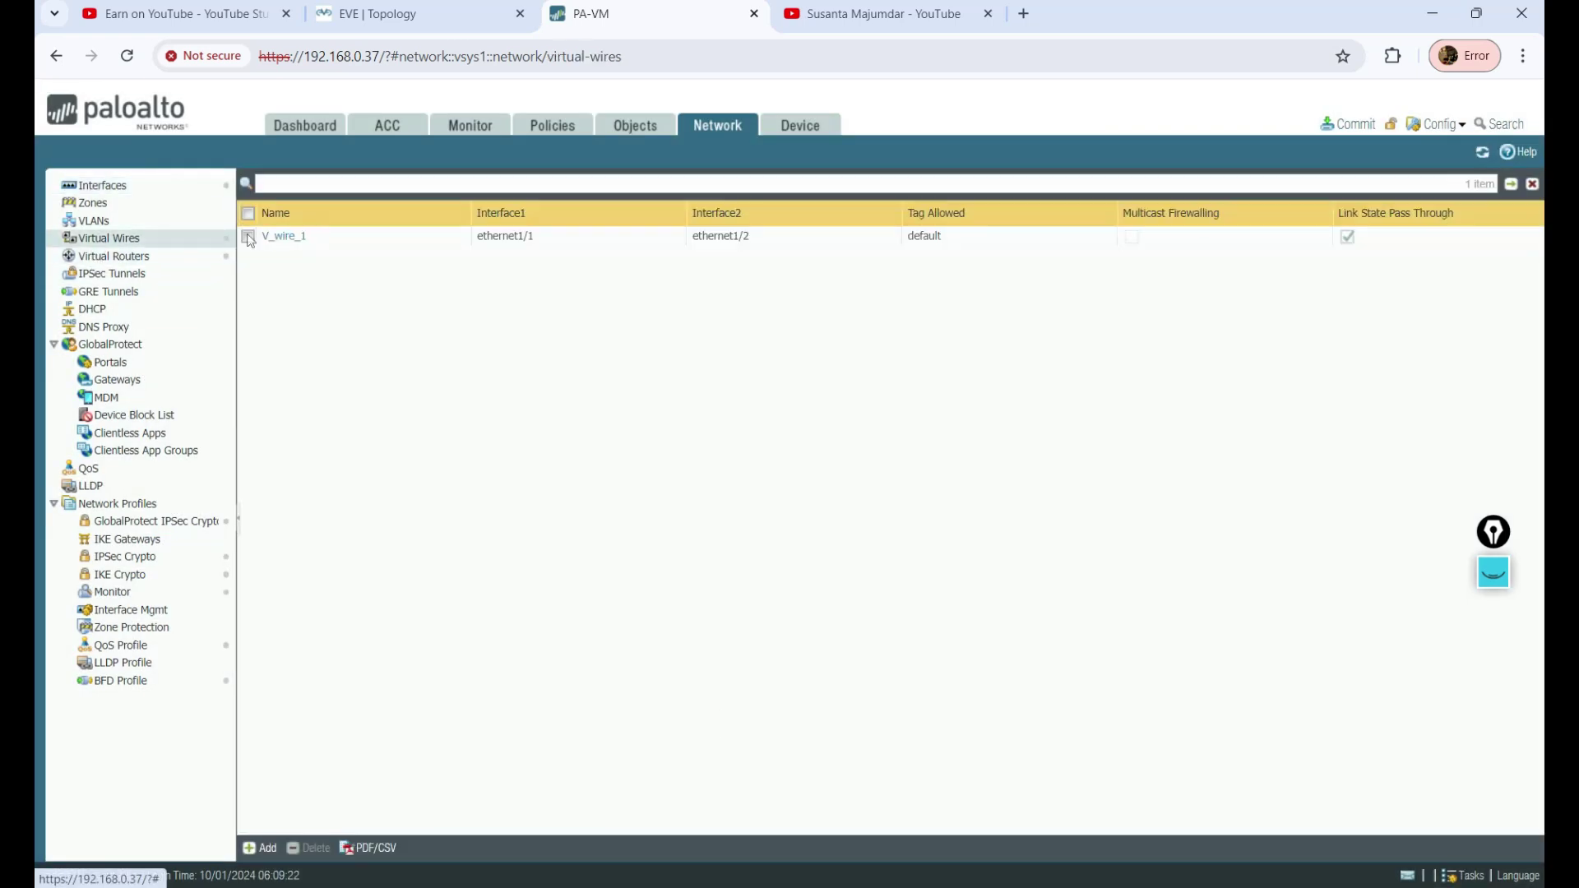
left_click(278, 242)
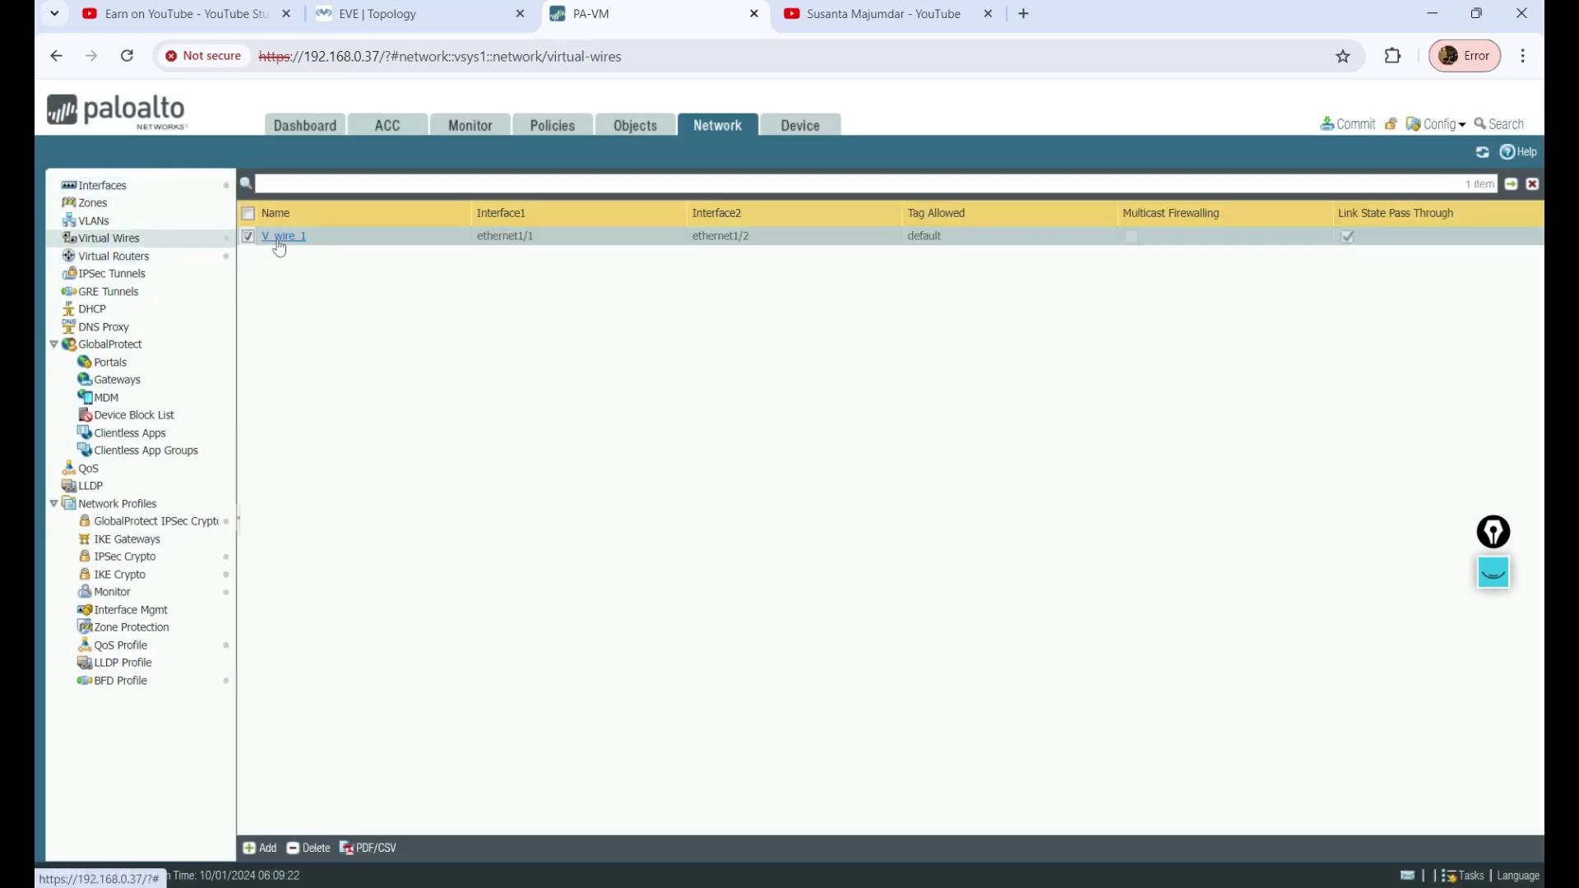
left_click(279, 239)
left_click(782, 428)
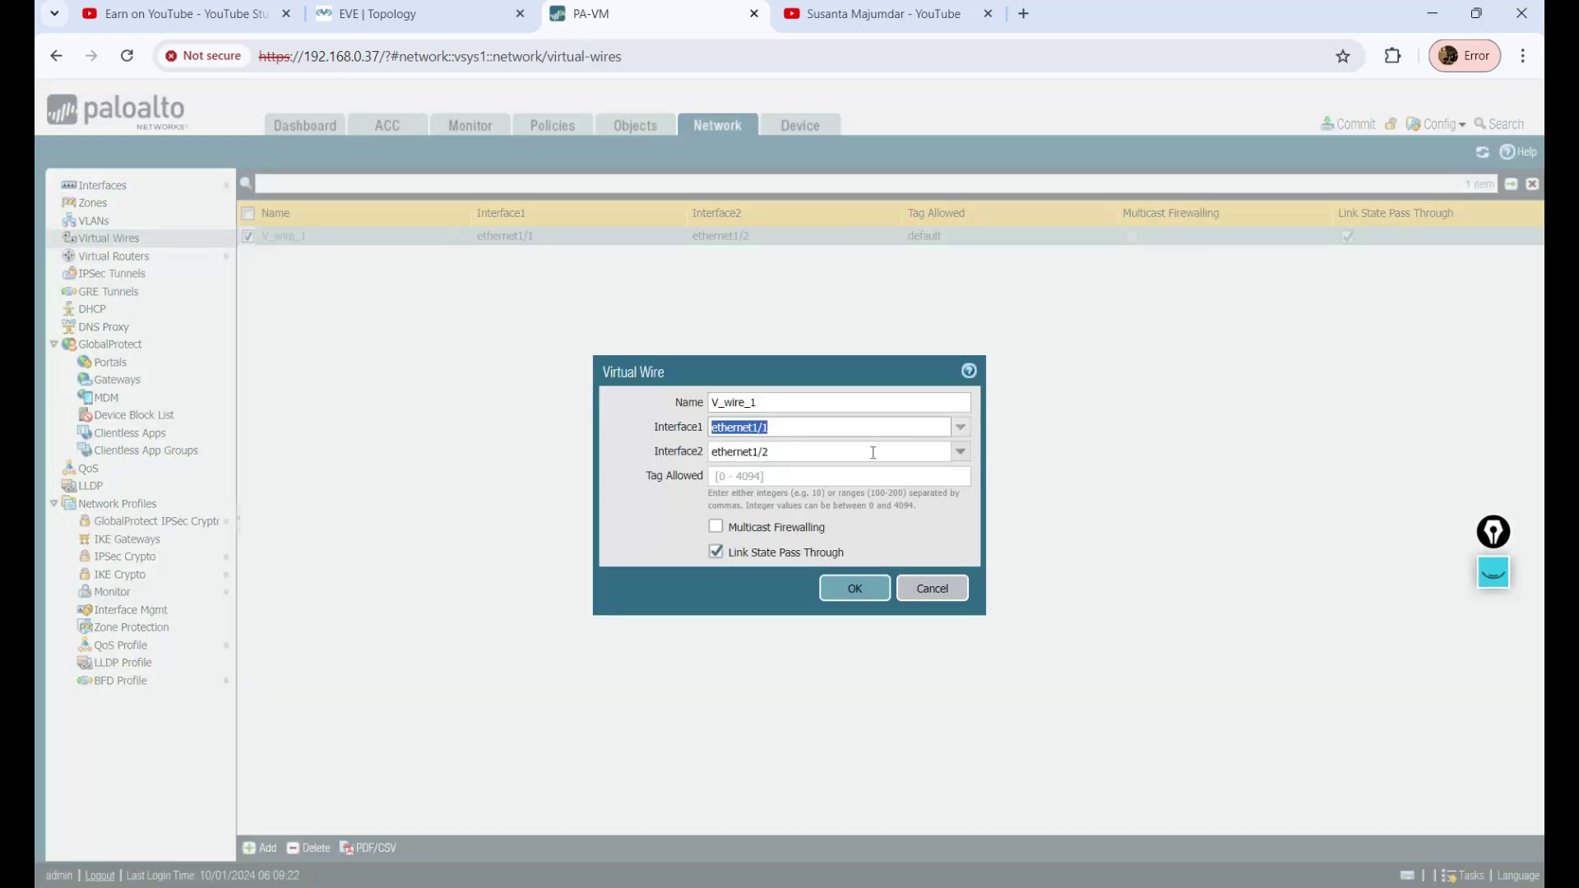
left_click(960, 427)
left_click(762, 465)
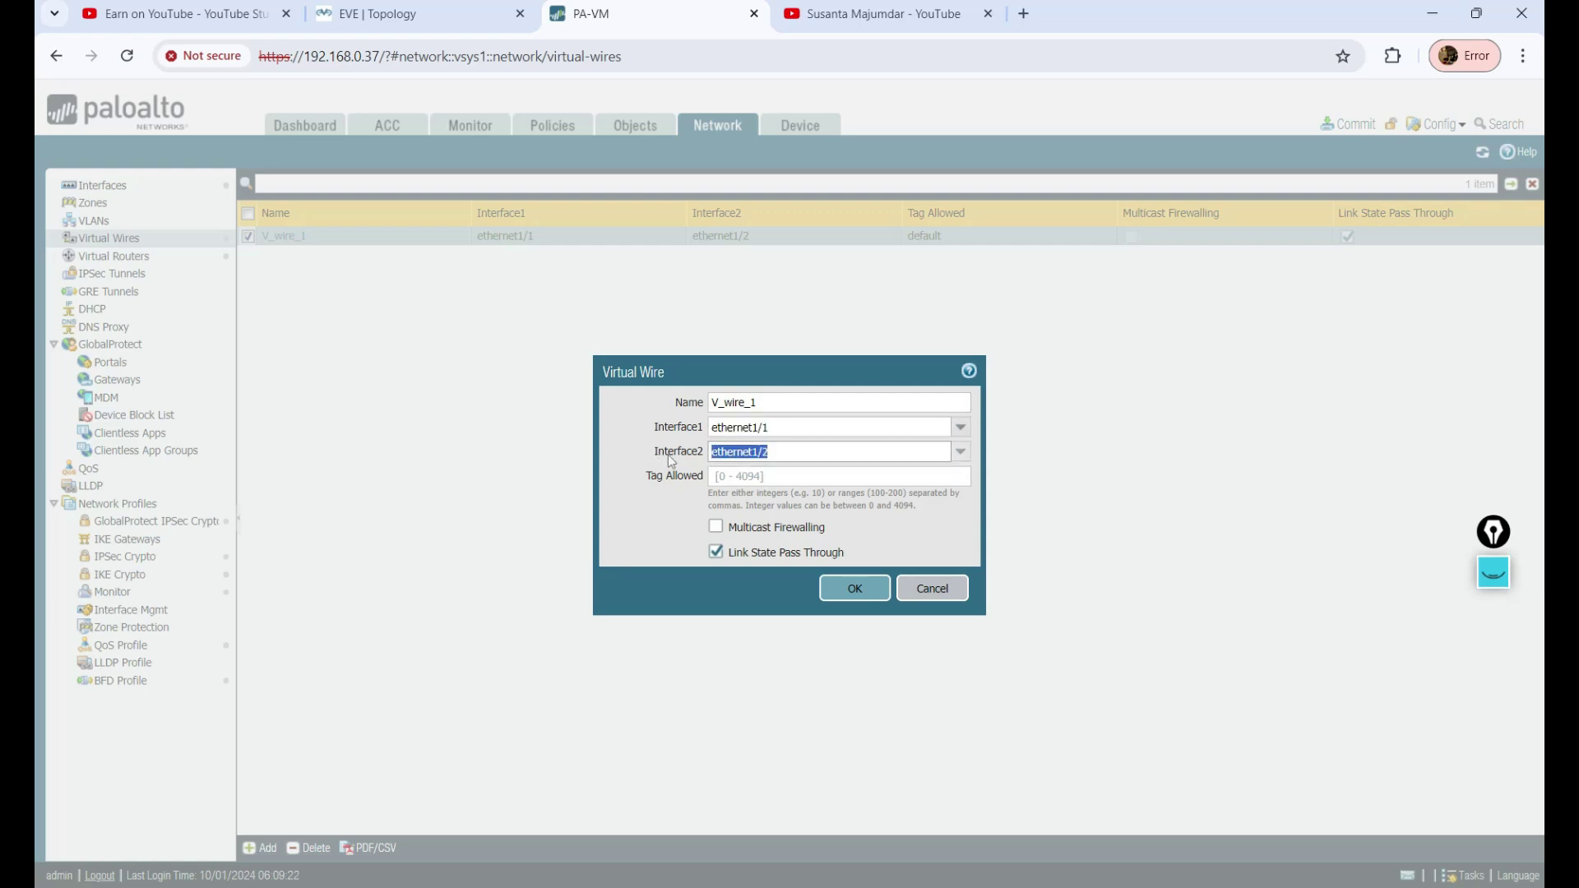
Close the virtual wire unchanged, check the virtual wire and zone assignments in the Ethernet interface list, and briefly open ethernet1/1
left_click(940, 589)
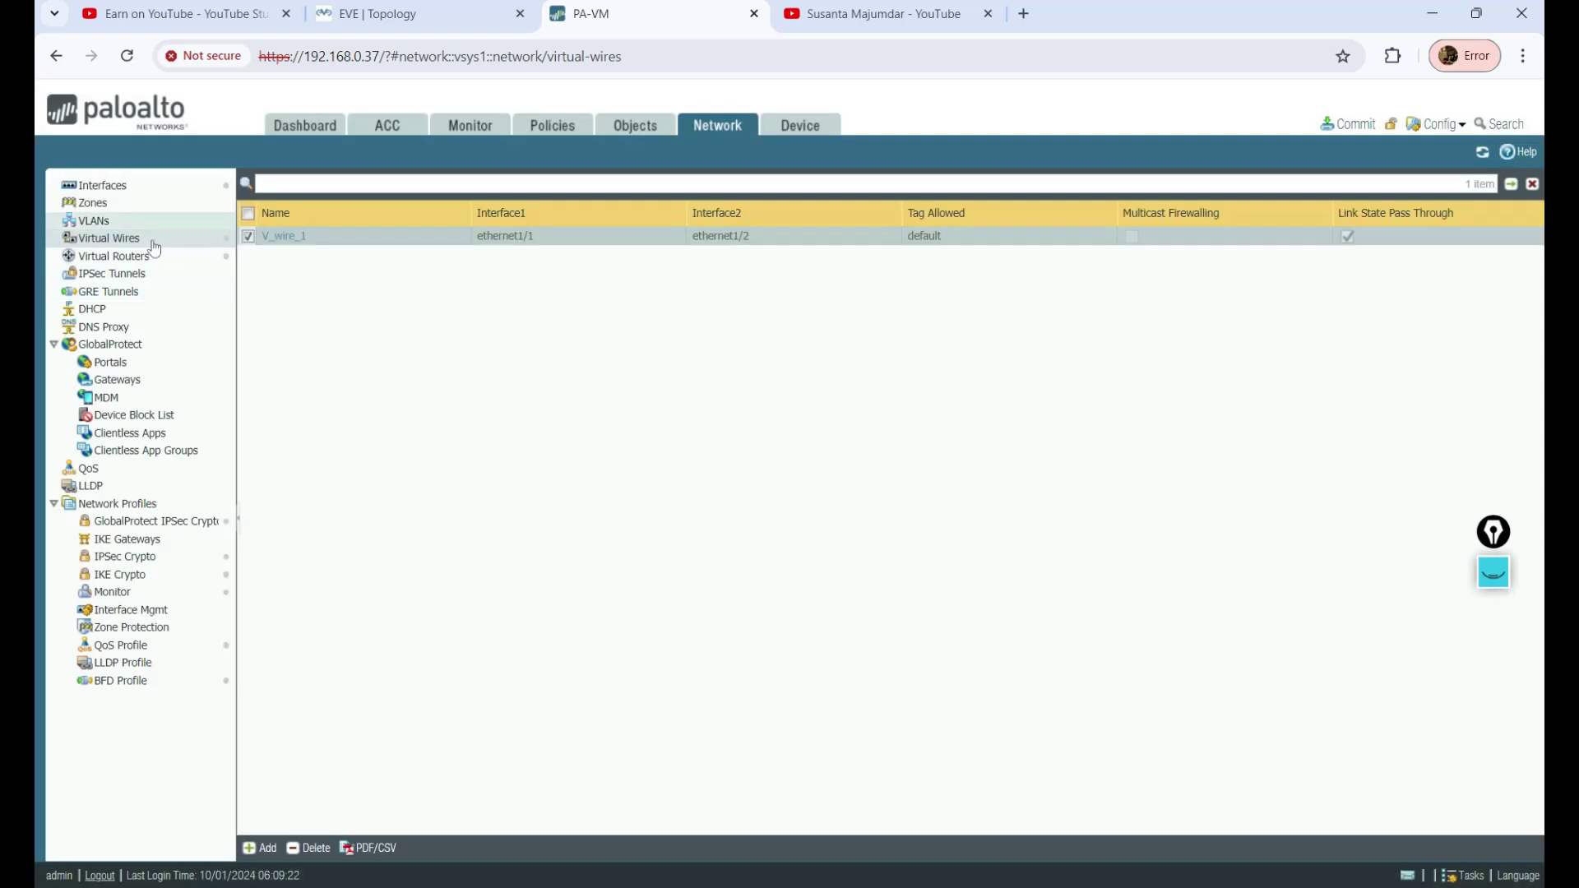
left_click(116, 185)
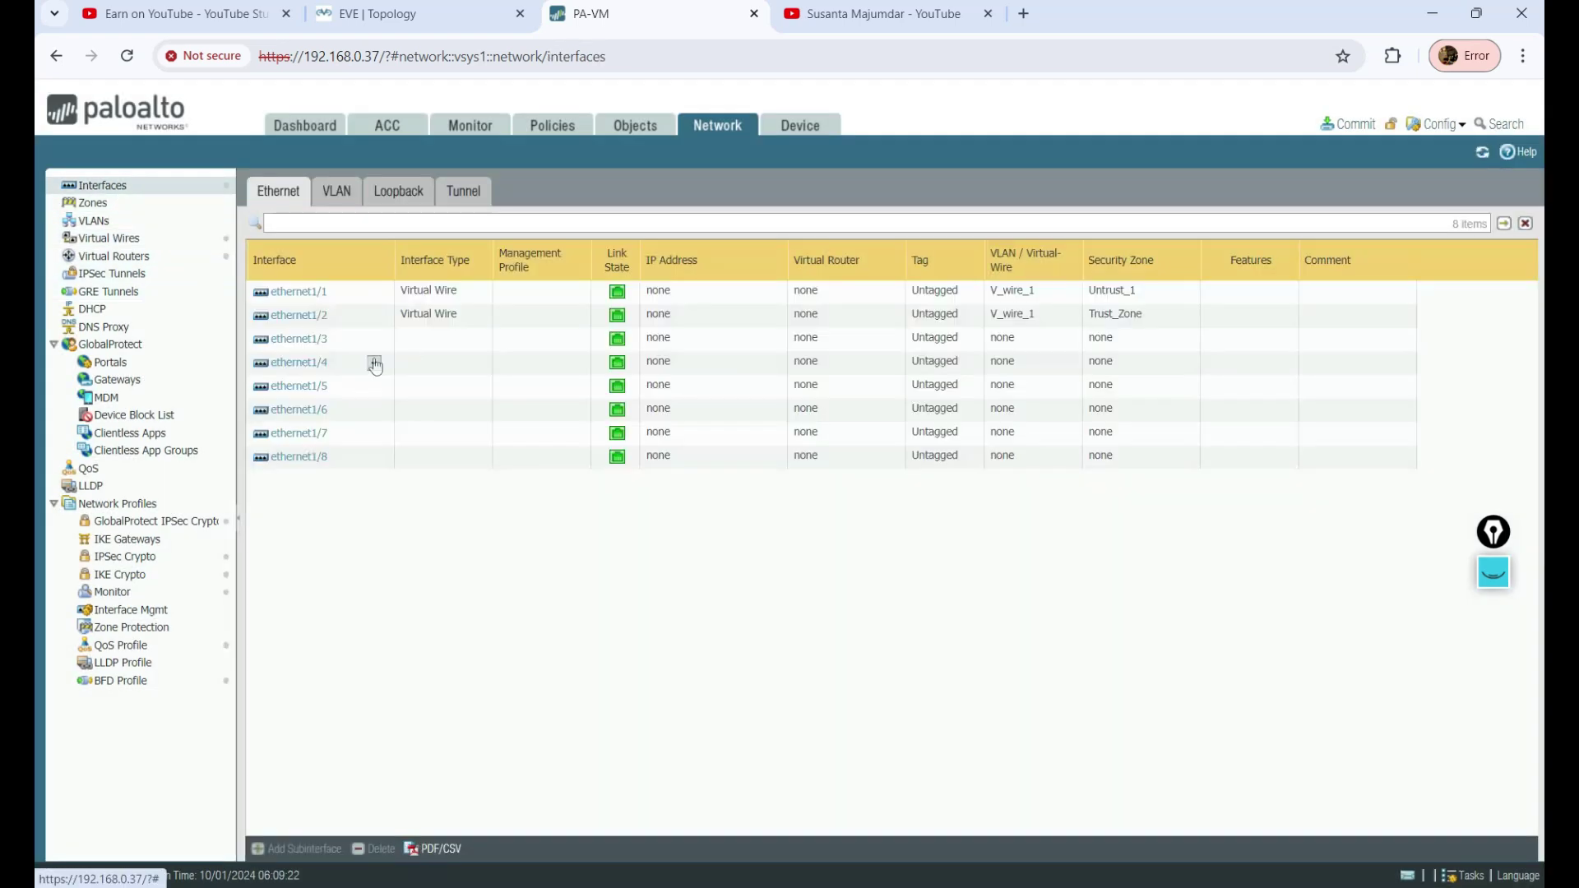
left_click(288, 292)
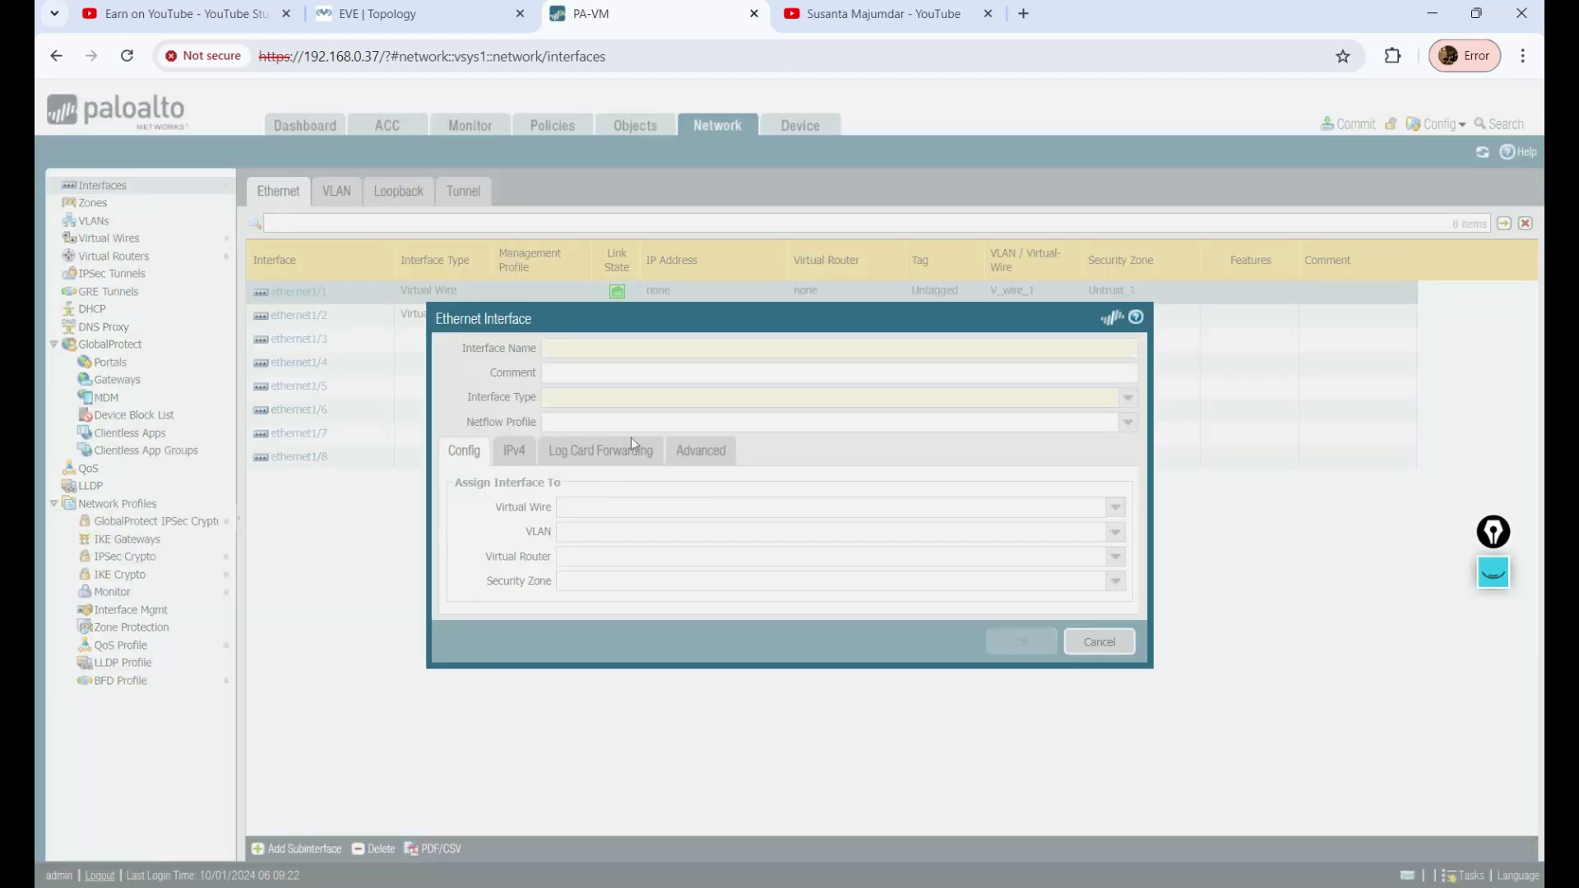
left_click(1100, 592)
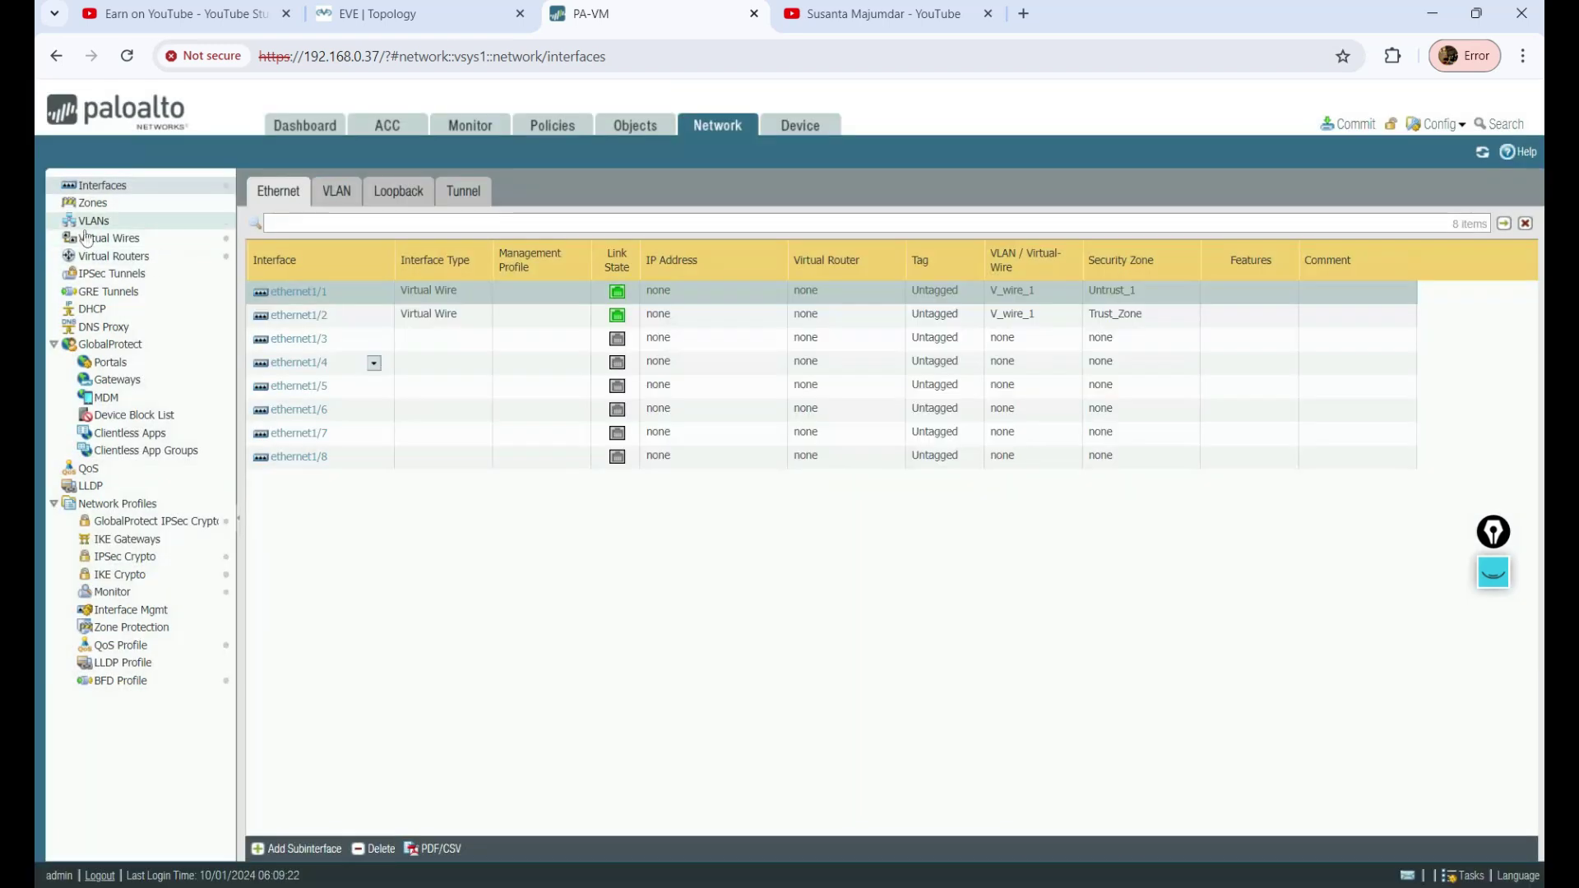
Recheck the interface pair of the virtual wire V_wire_1 and examine the types and interfaces of the configured zones
left_click(107, 239)
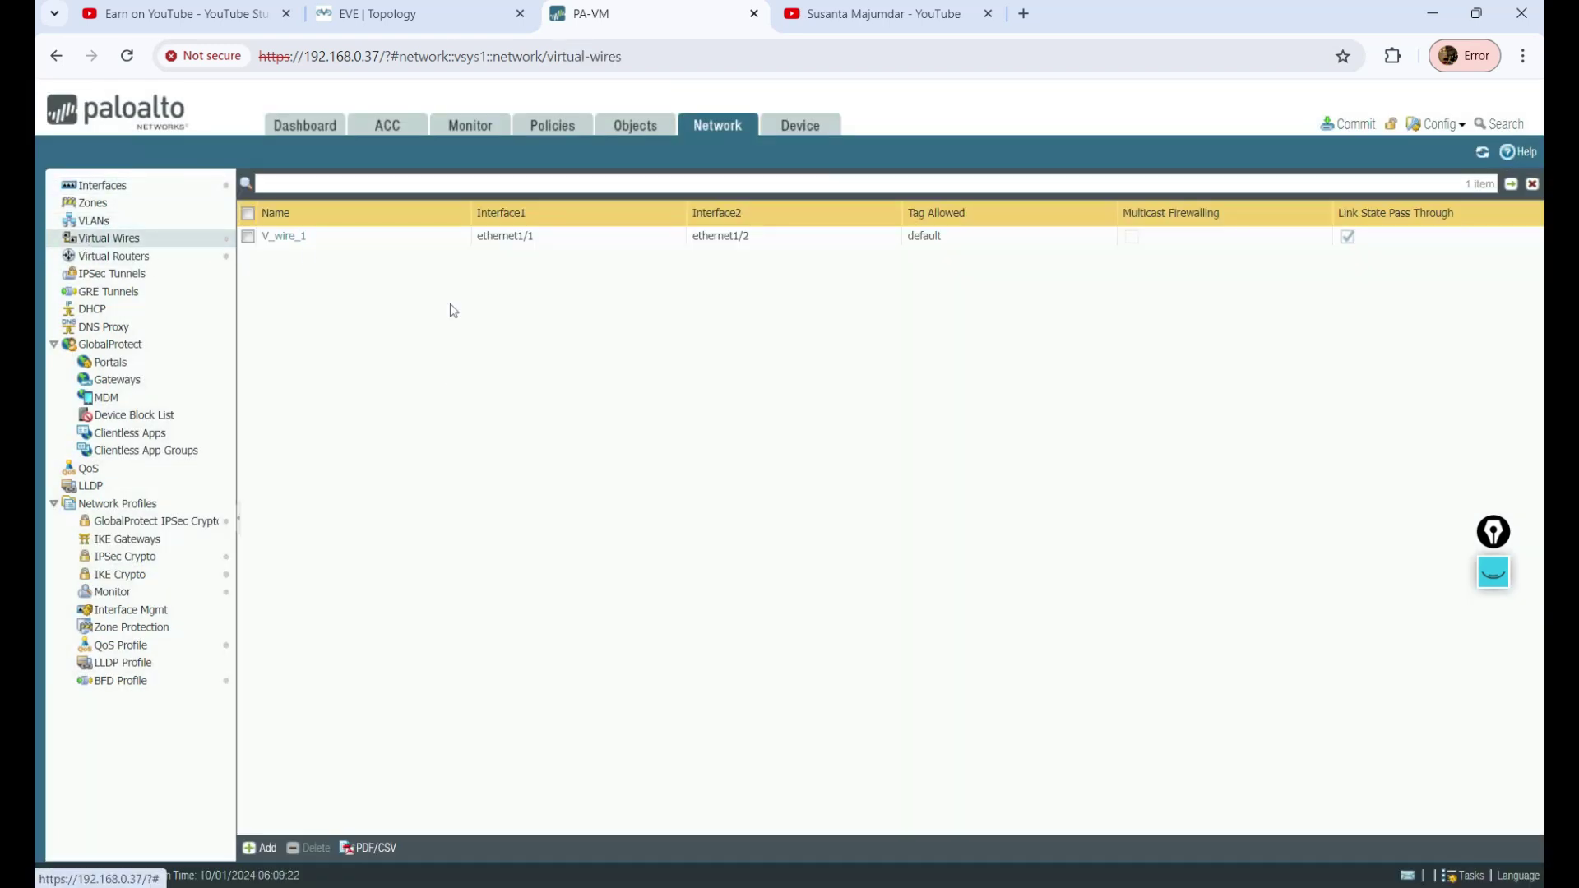
left_click(285, 236)
left_click(927, 590)
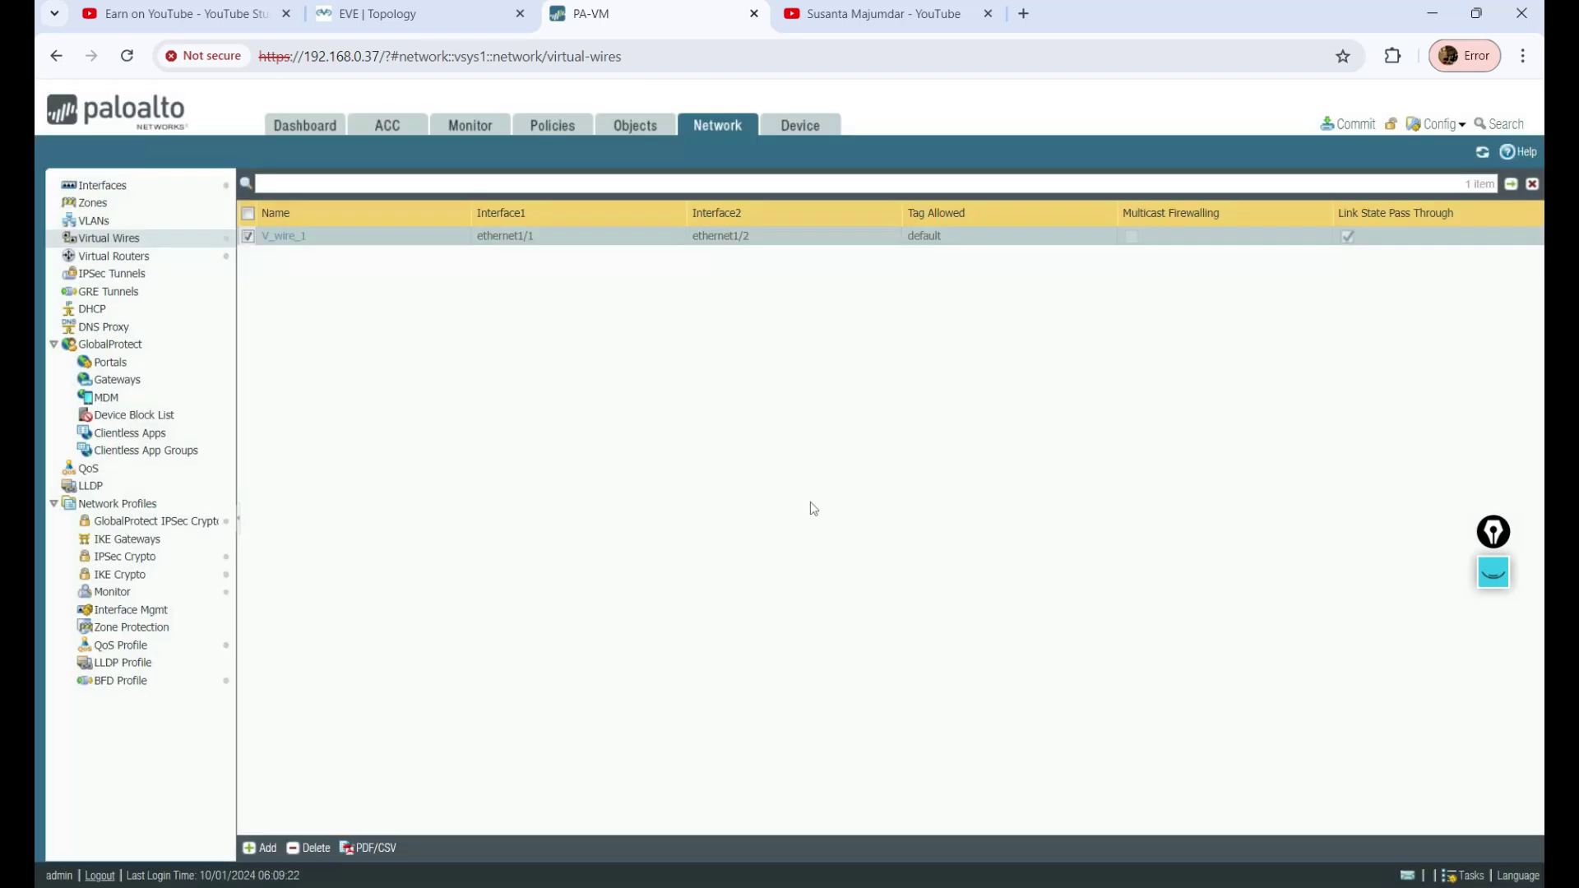
left_click(103, 206)
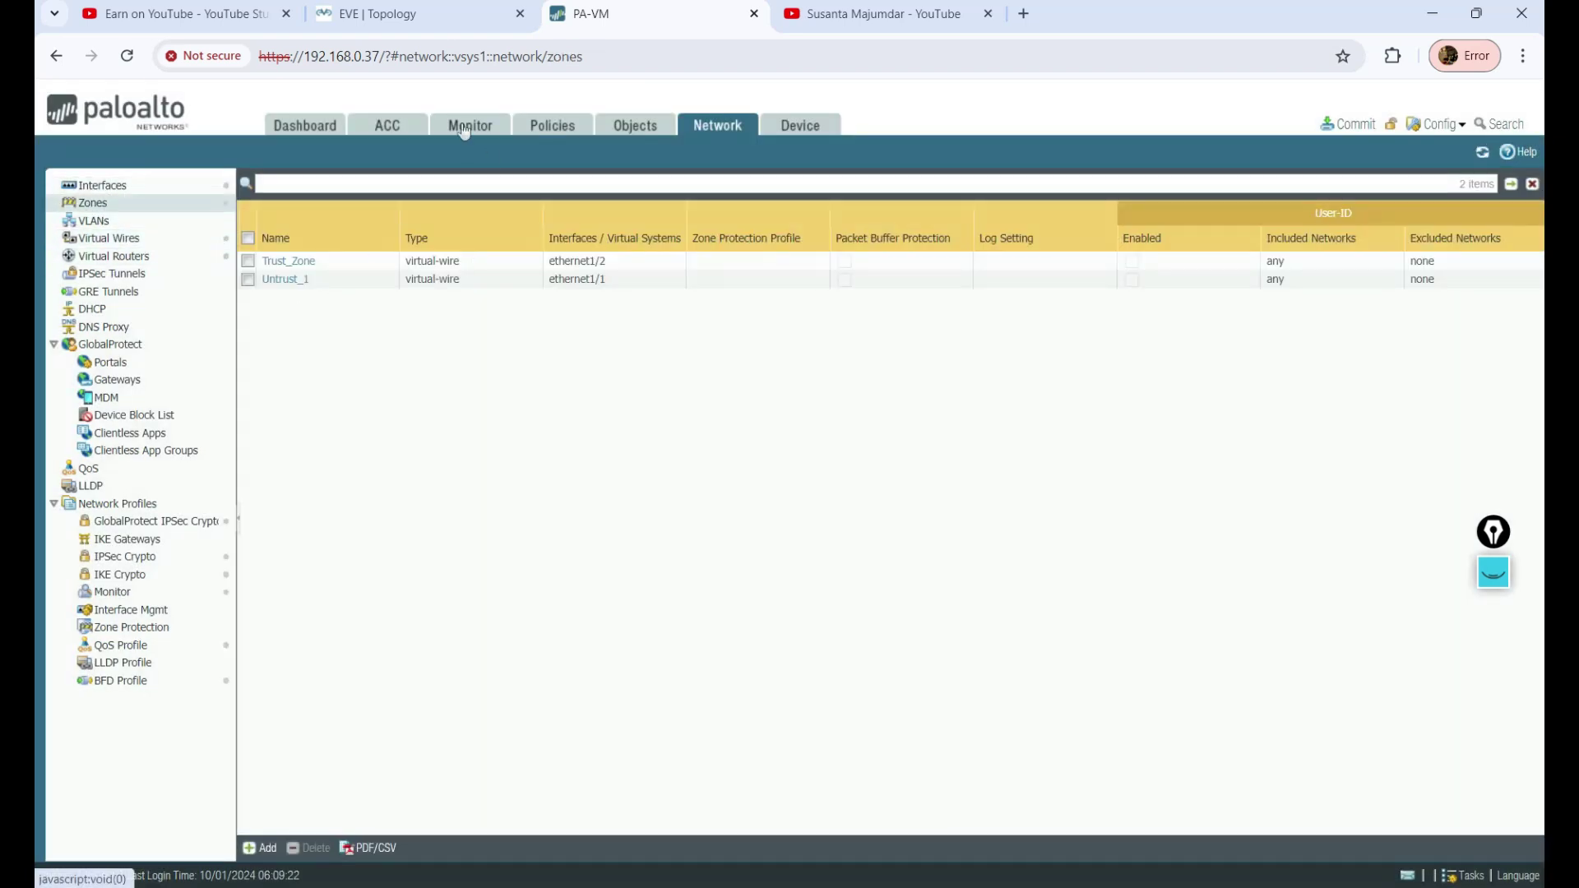
left_click(465, 127)
left_click(543, 131)
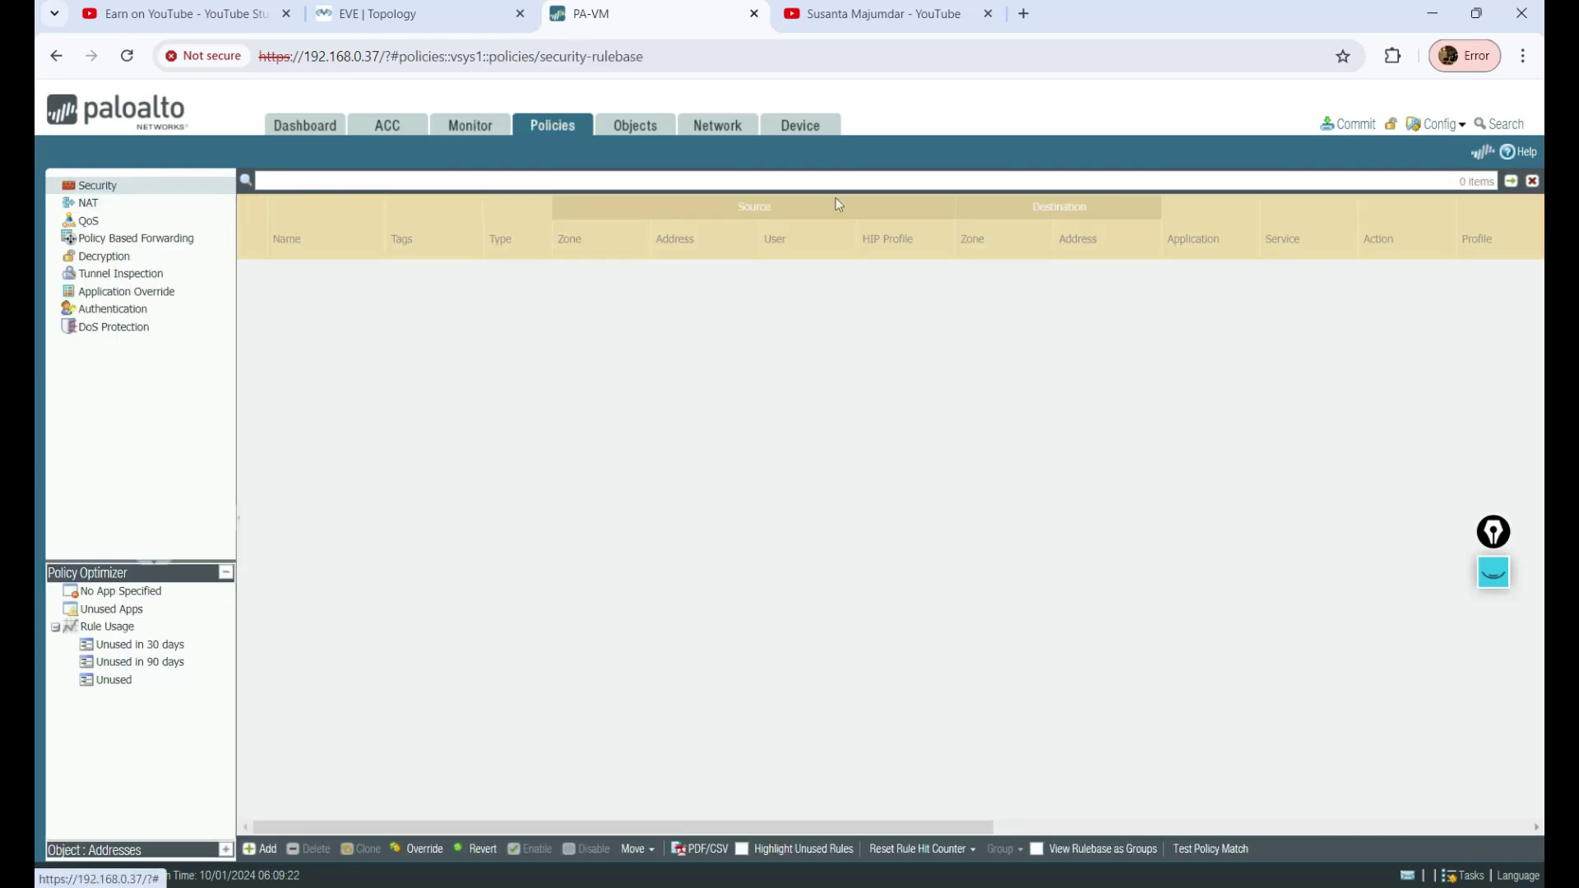
left_click(717, 125)
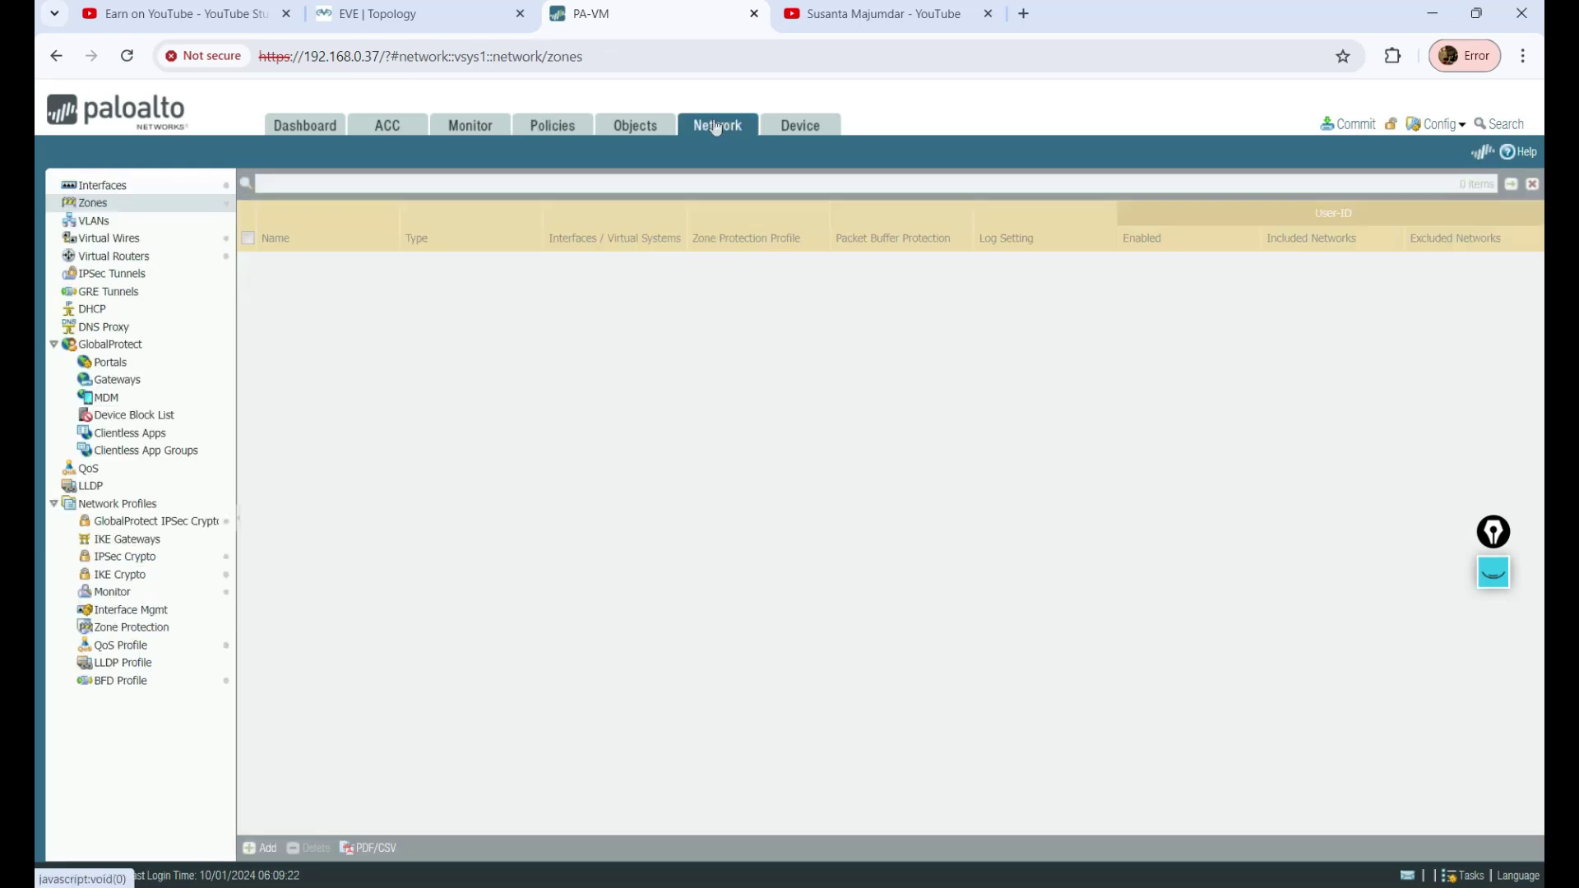
left_click(629, 127)
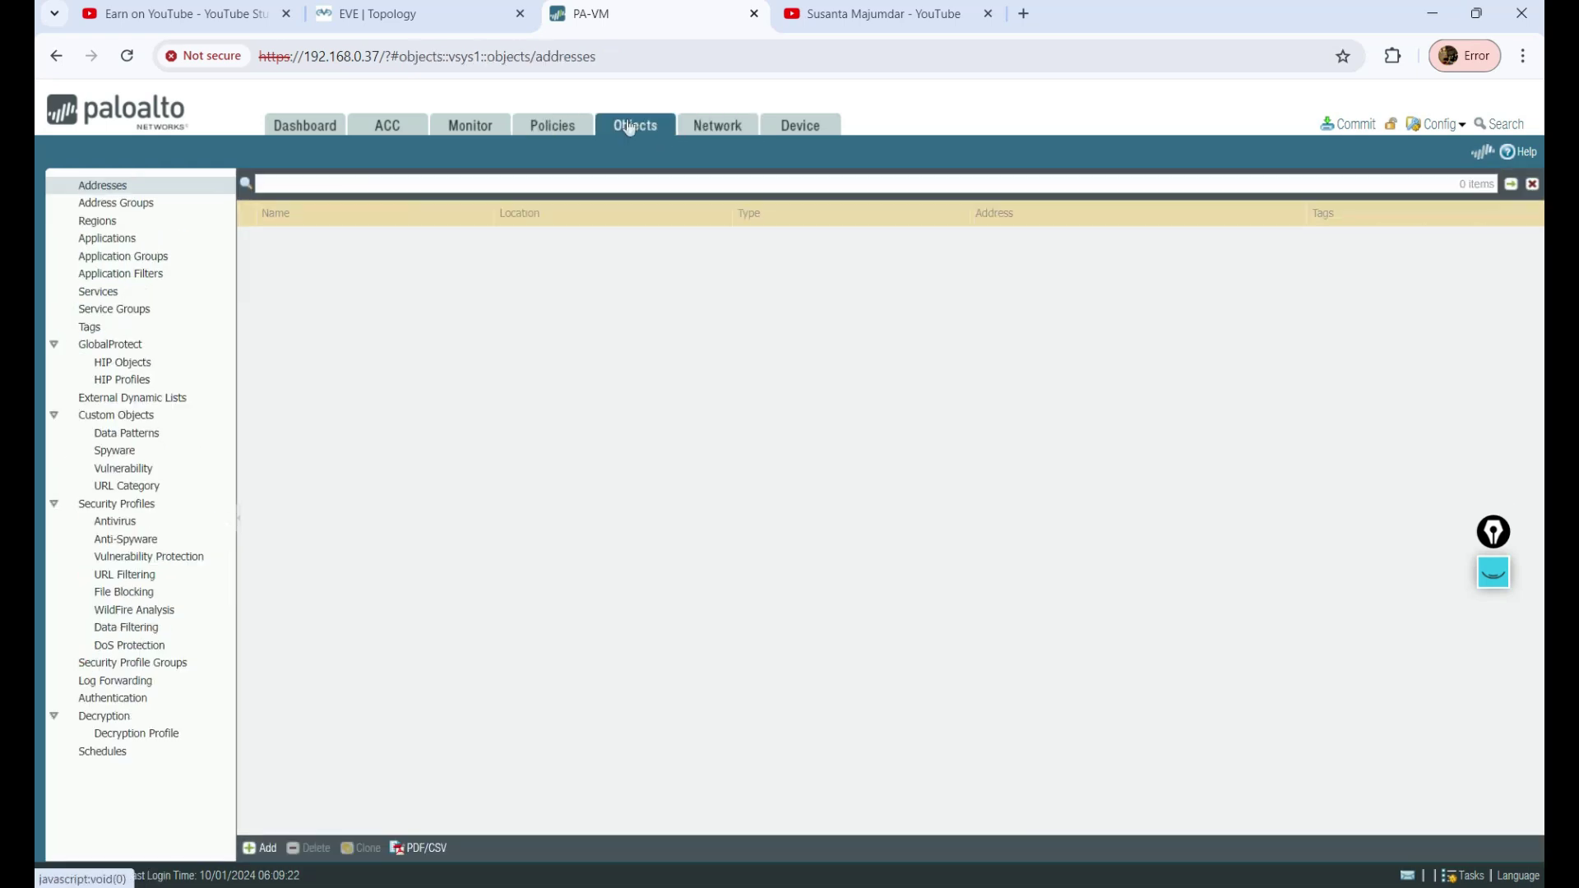
left_click(810, 131)
left_click(717, 125)
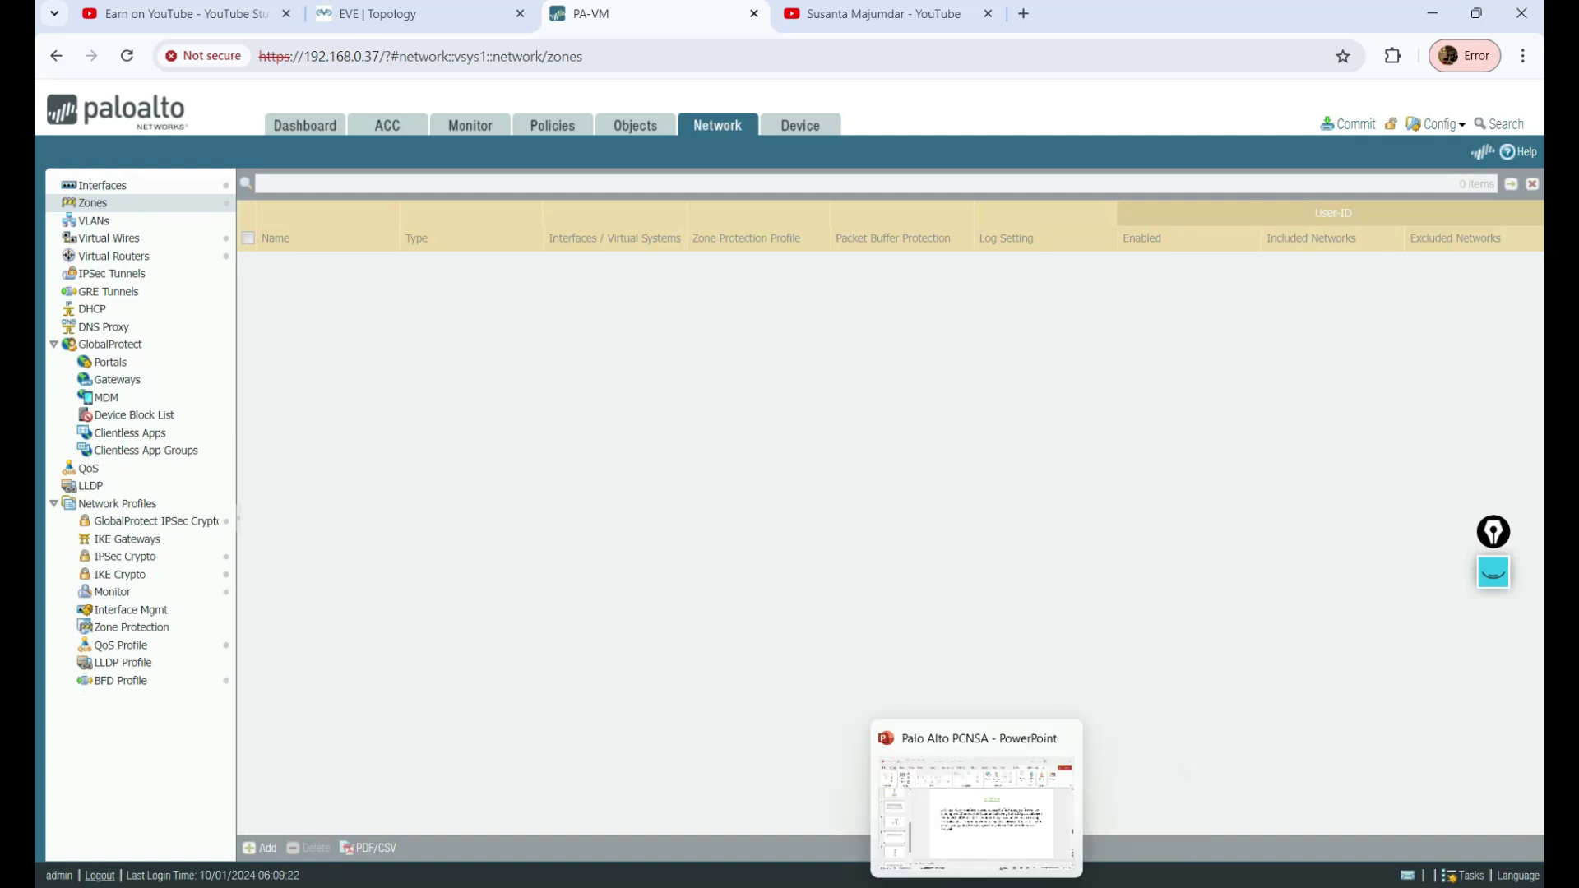
Switch to the Palo Alto PCNSA presentation in PowerPoint, review the V-Wire slides and the following slide, and return to the firewall
left_click(977, 886)
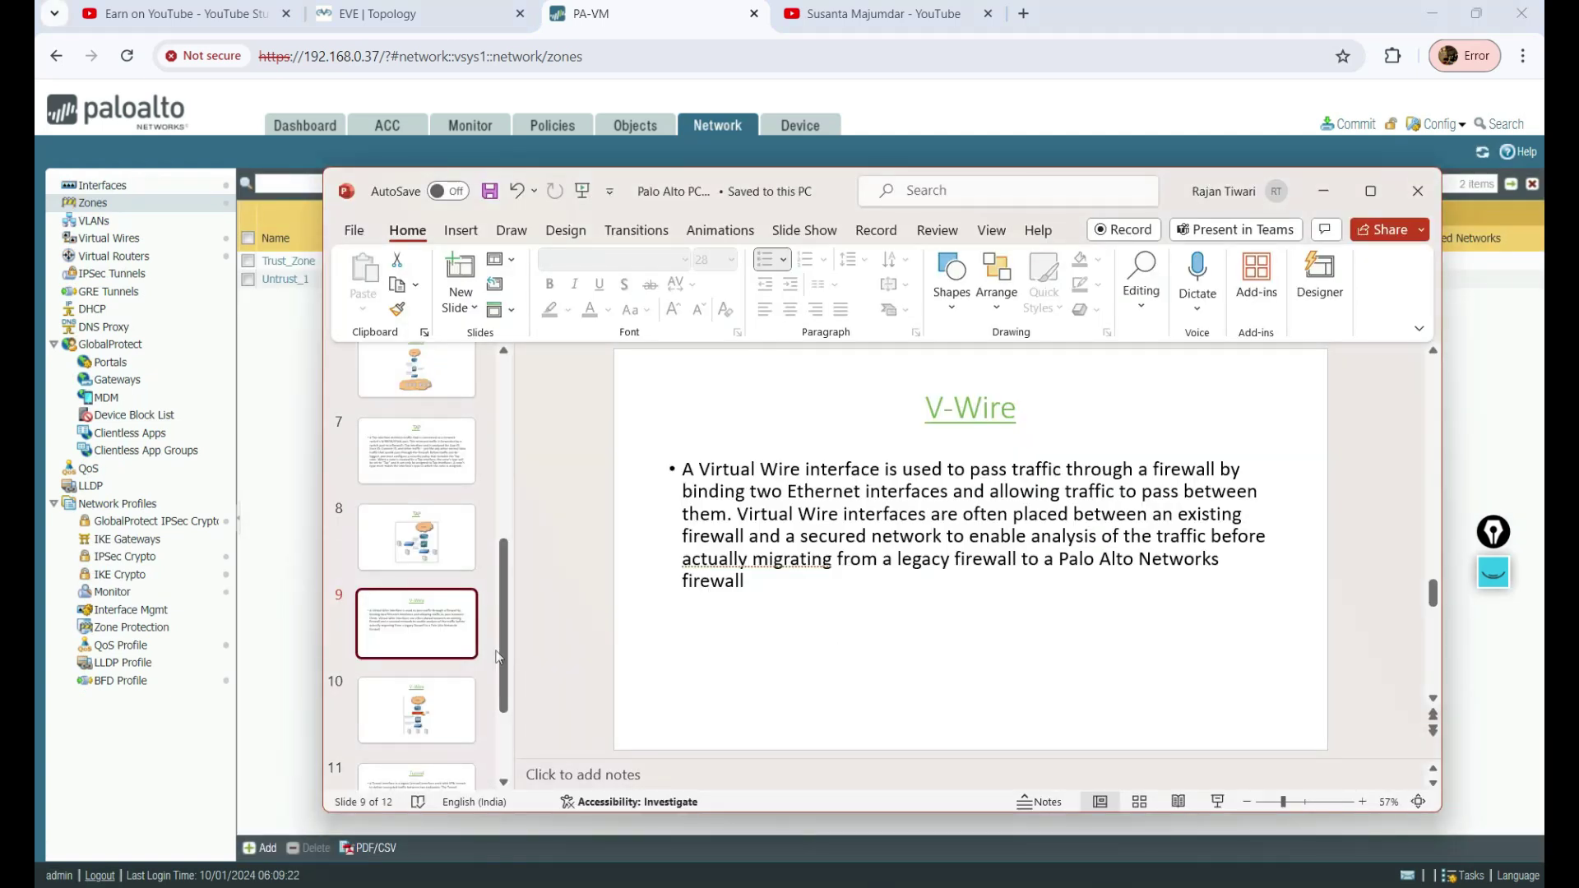
key("Down")
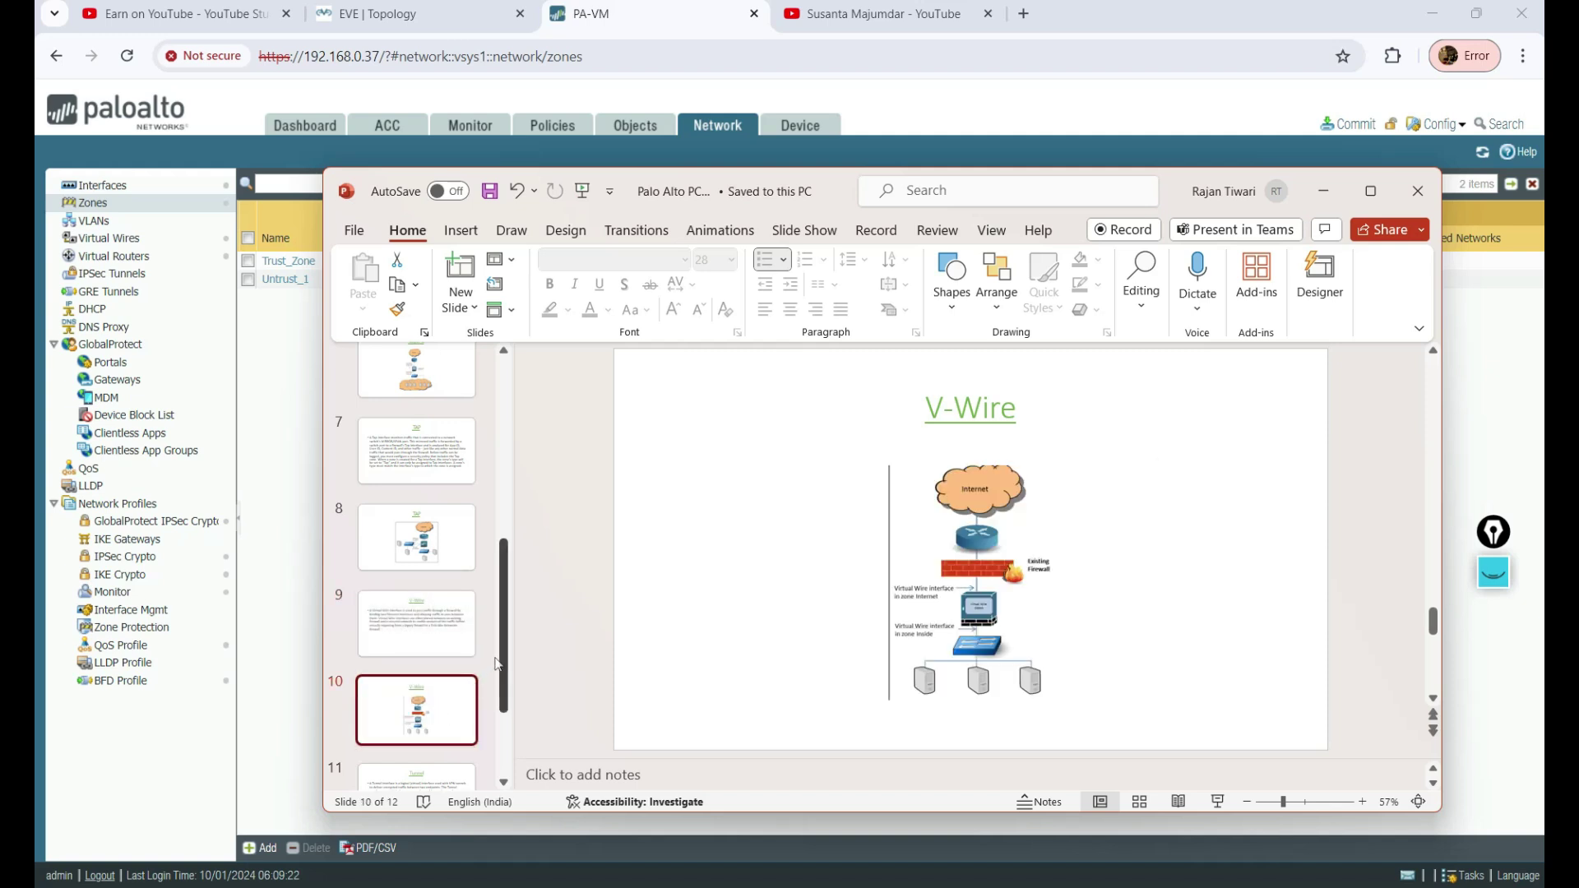
scroll(497, 664, "down", 1)
key("Down")
left_click(1016, 134)
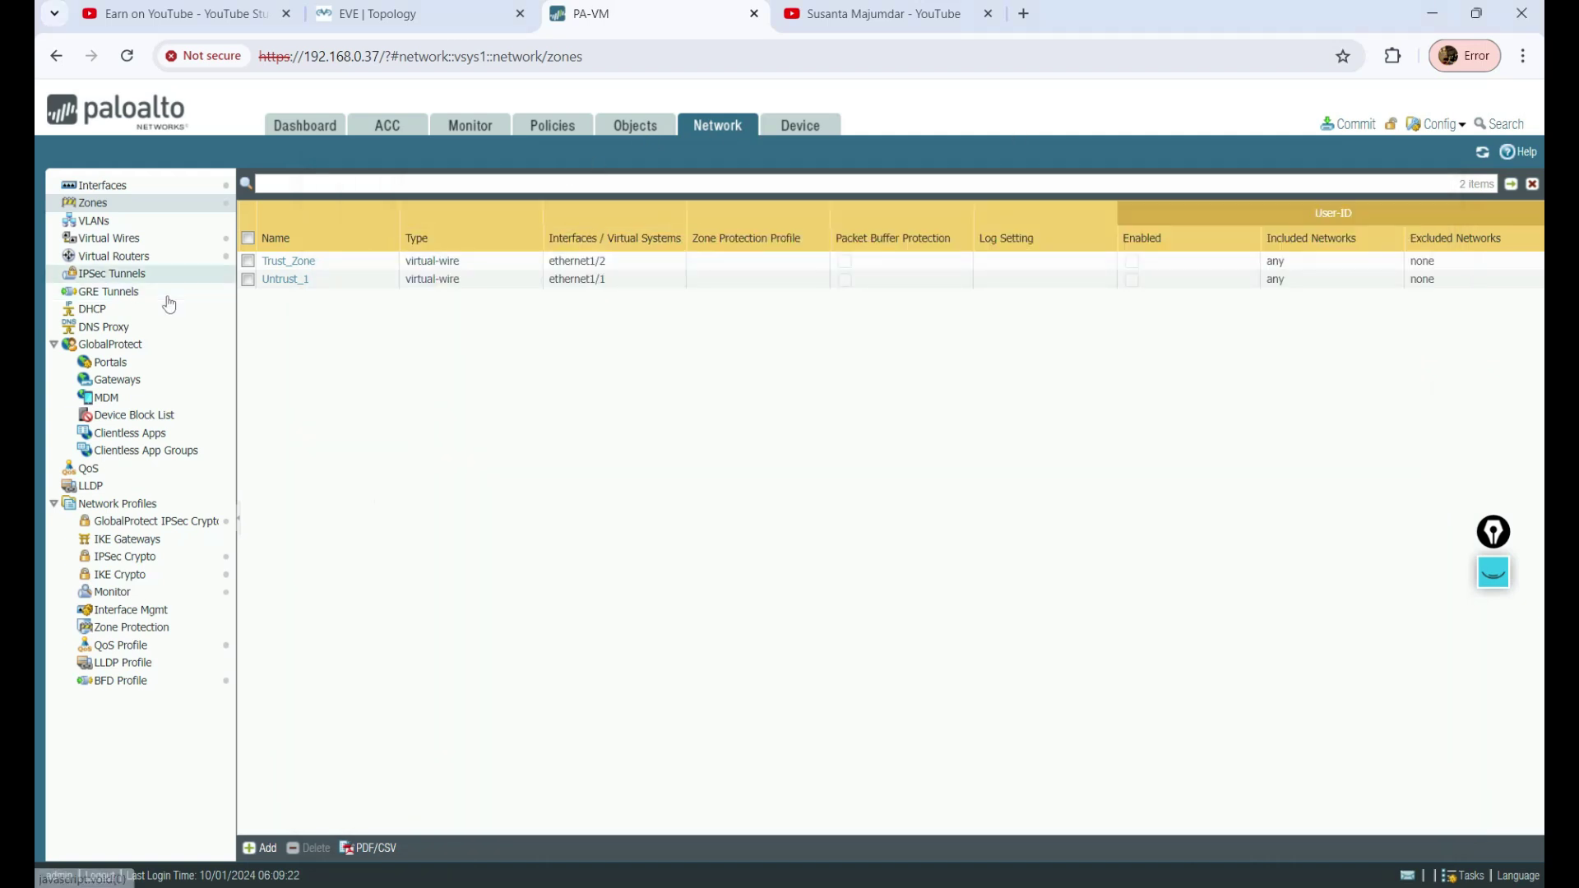
Start a new tunnel interface and set its interface number to 1
left_click(102, 185)
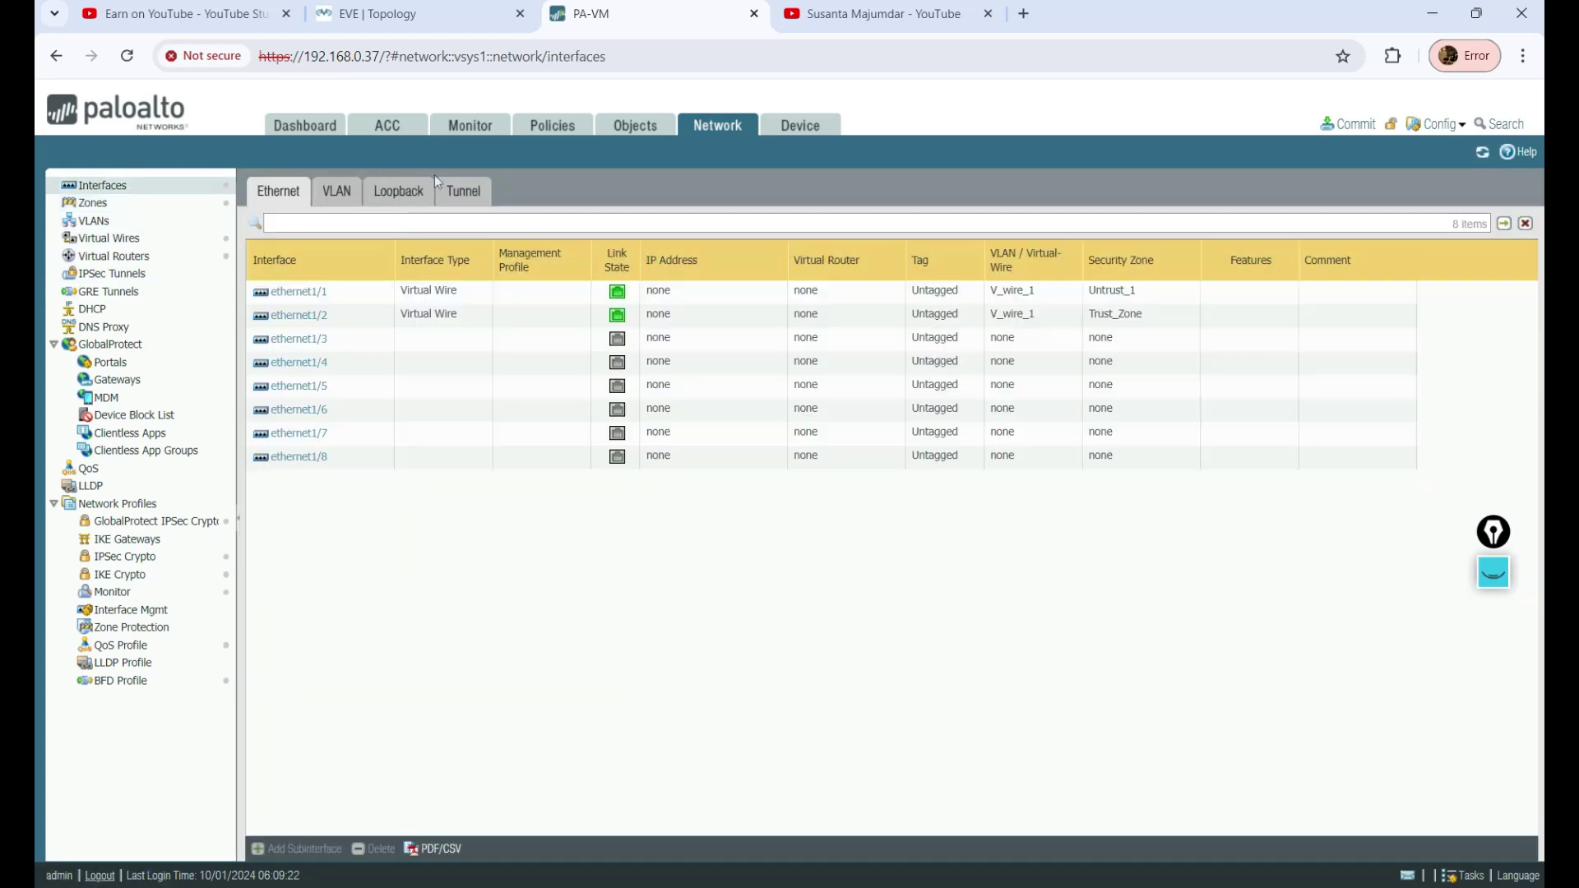
left_click(451, 189)
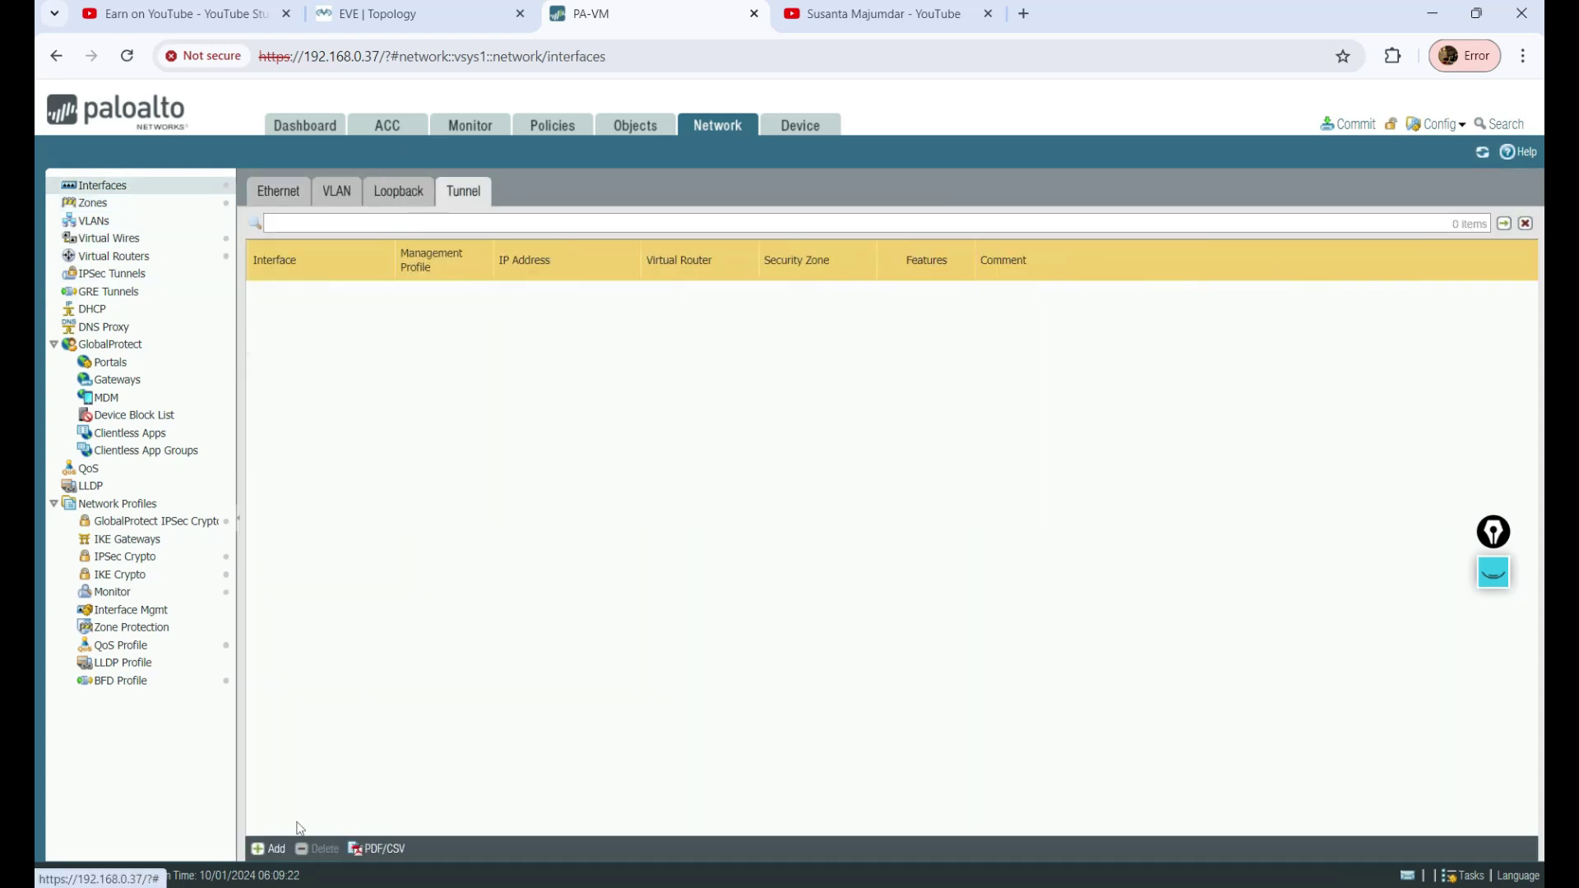
left_click(270, 848)
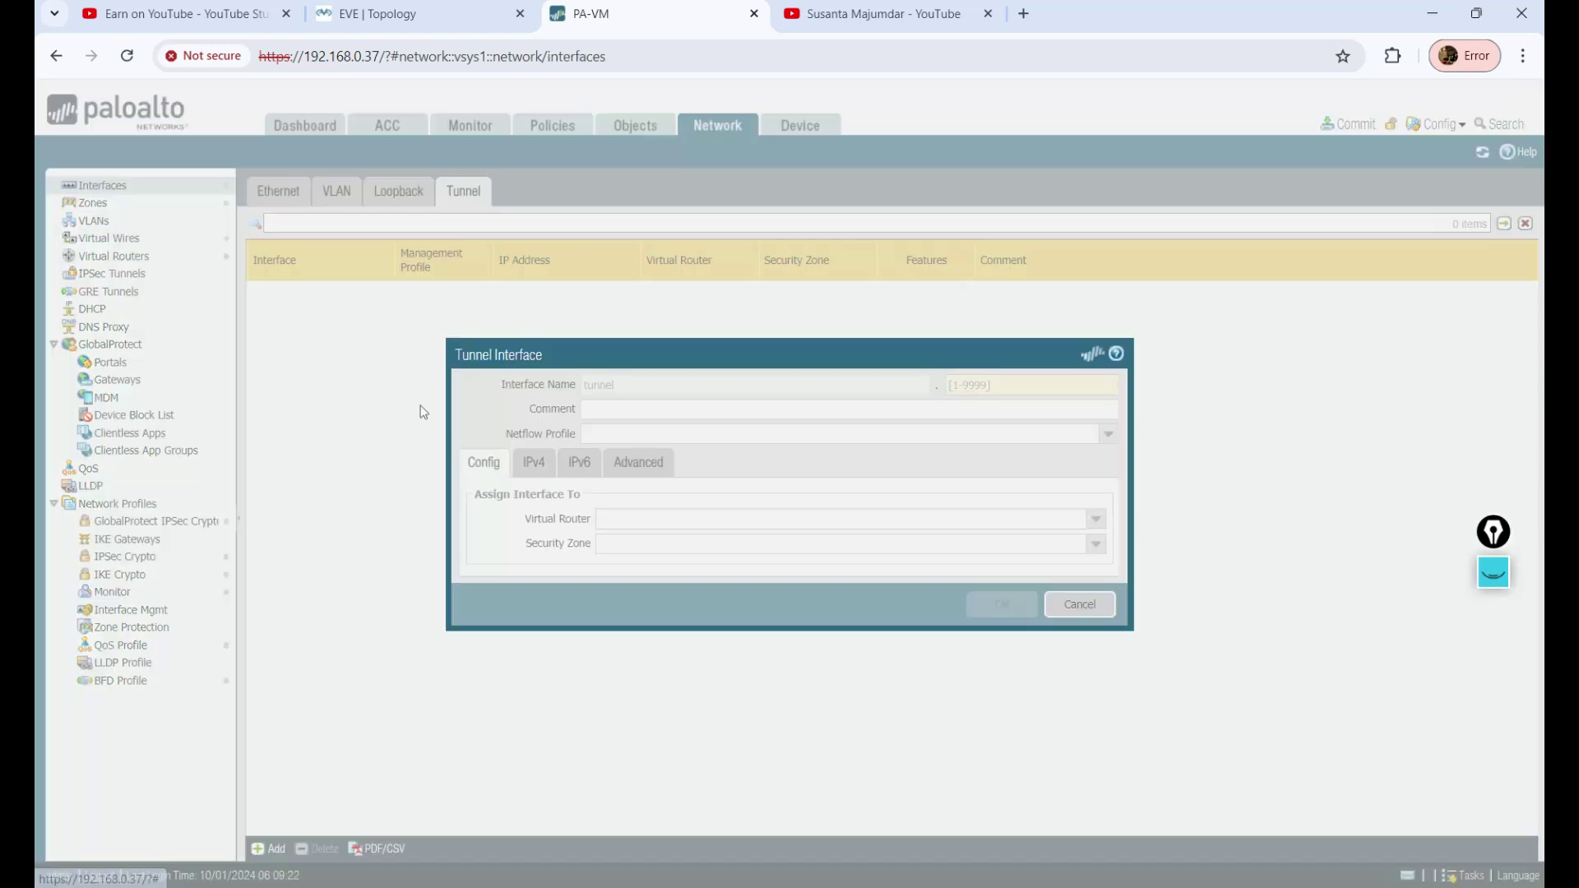
left_click(1106, 602)
left_click(272, 847)
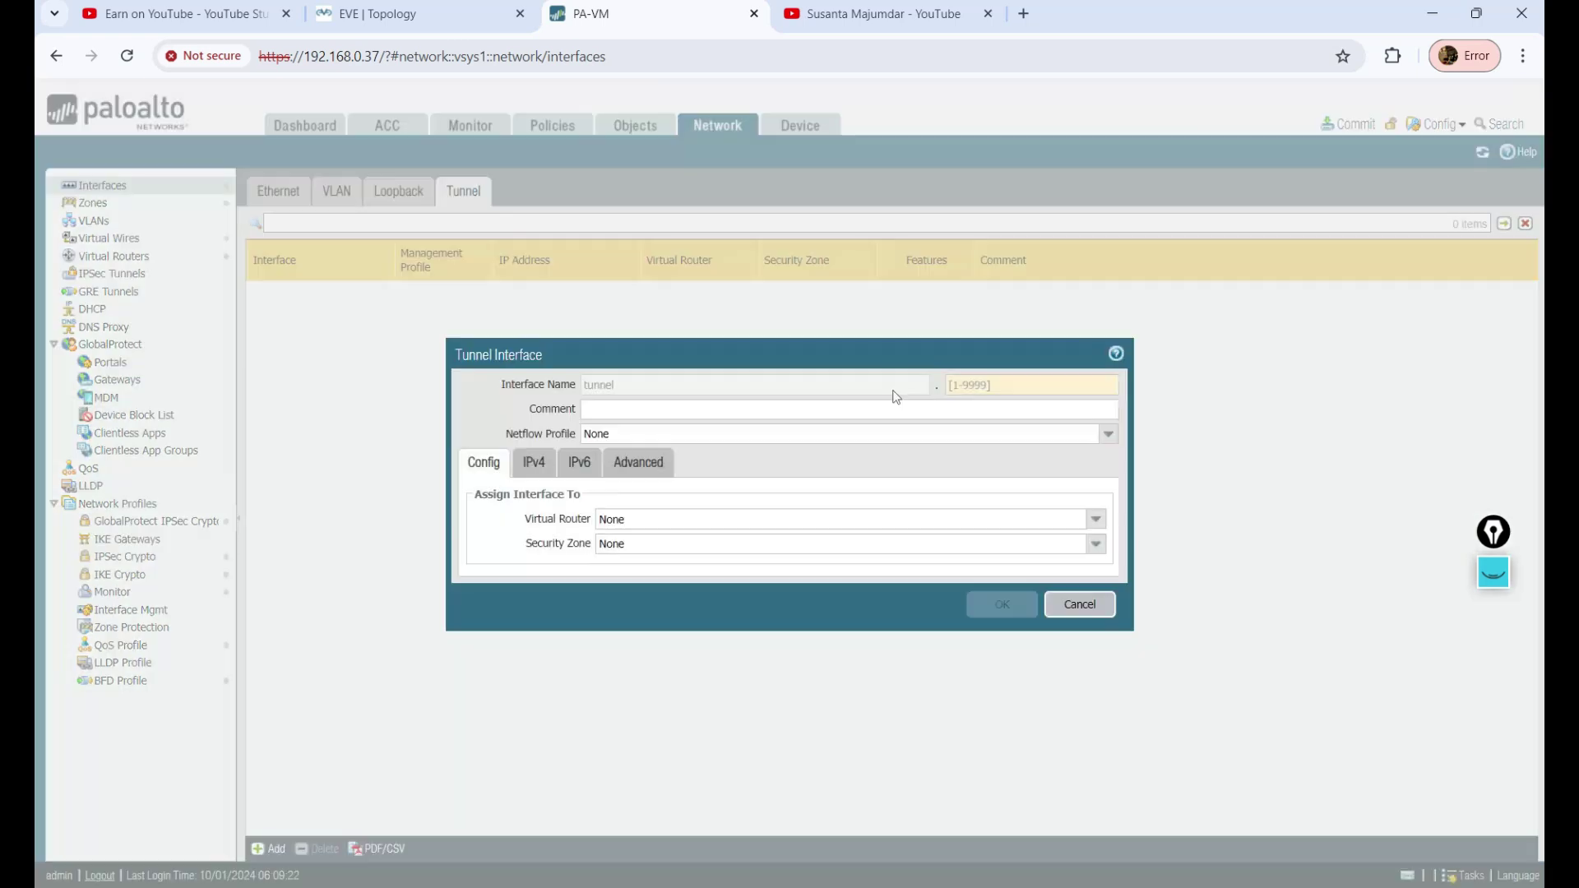
left_click(964, 384)
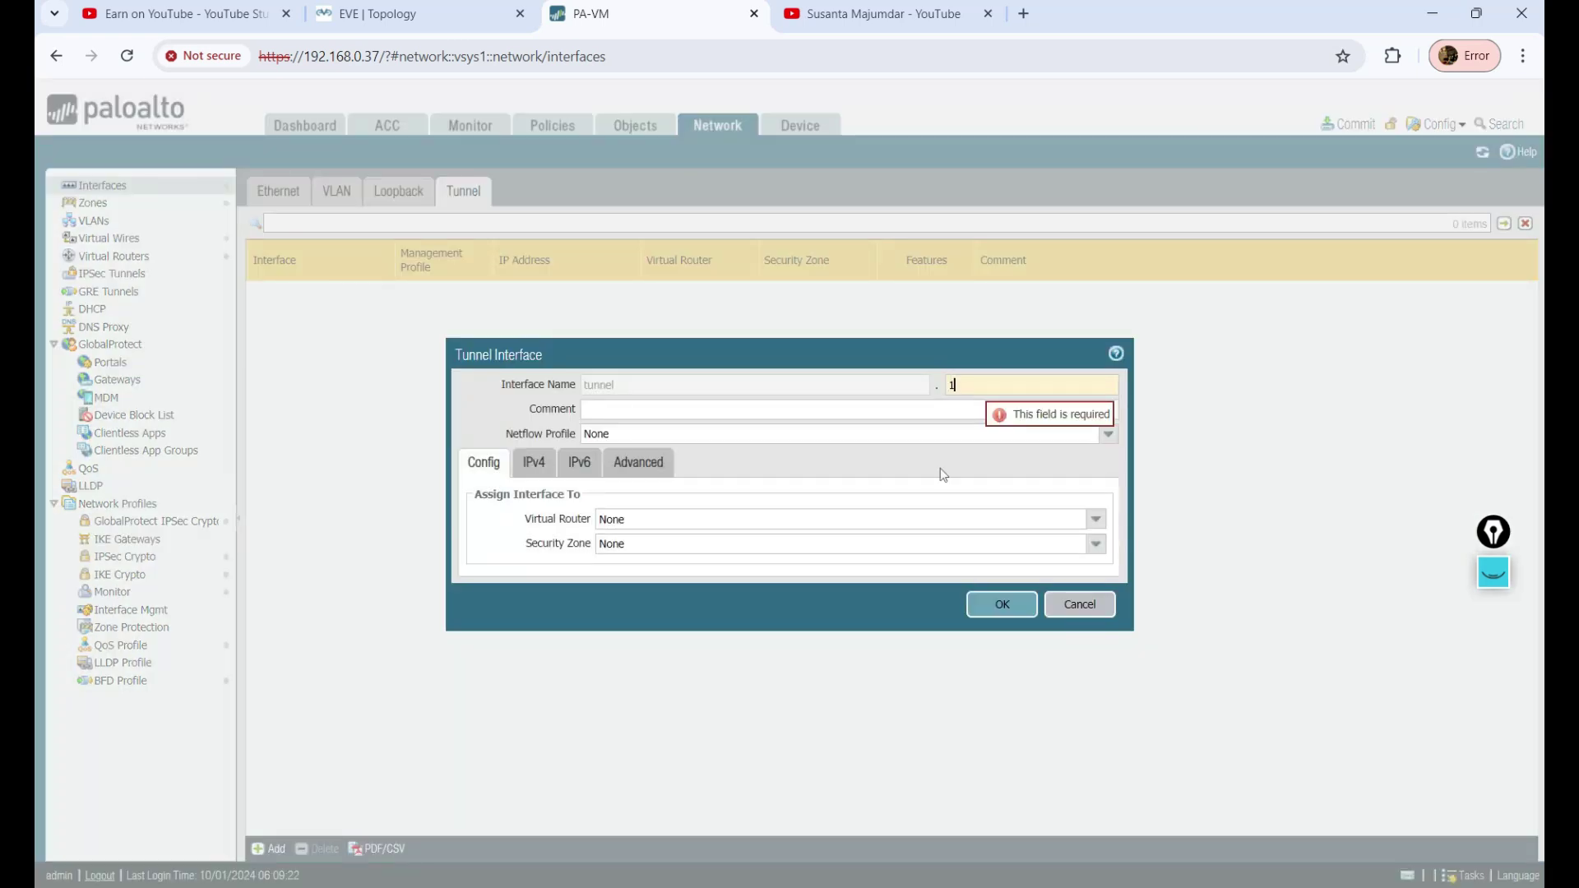
type("1")
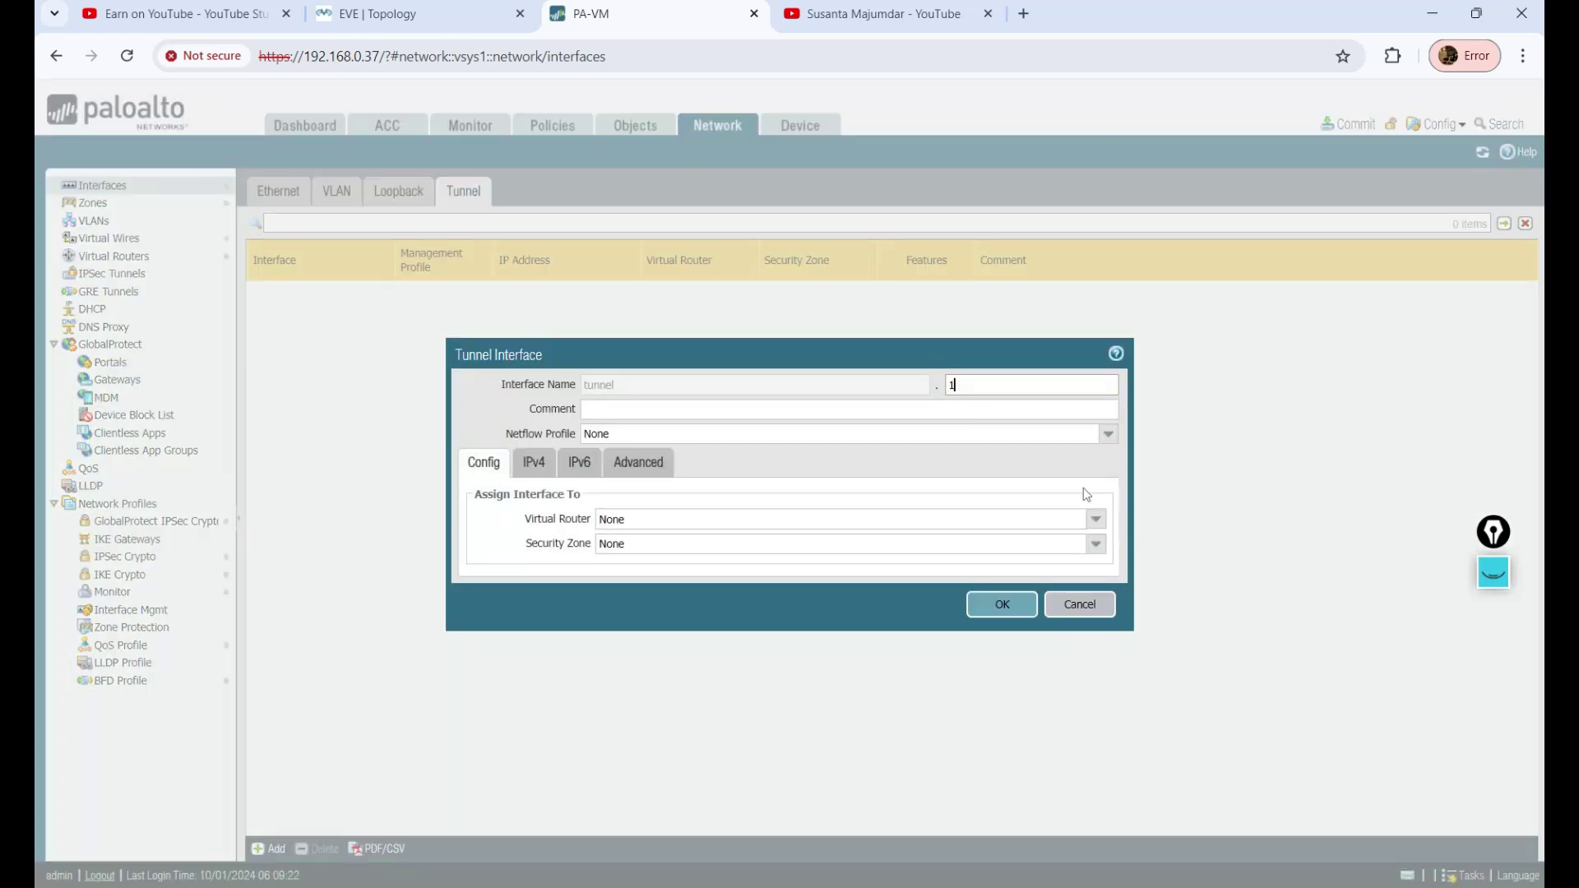
Add the IPv4 address 1.1.1.1/24 to the new tunnel interface
left_click(534, 463)
left_click(492, 622)
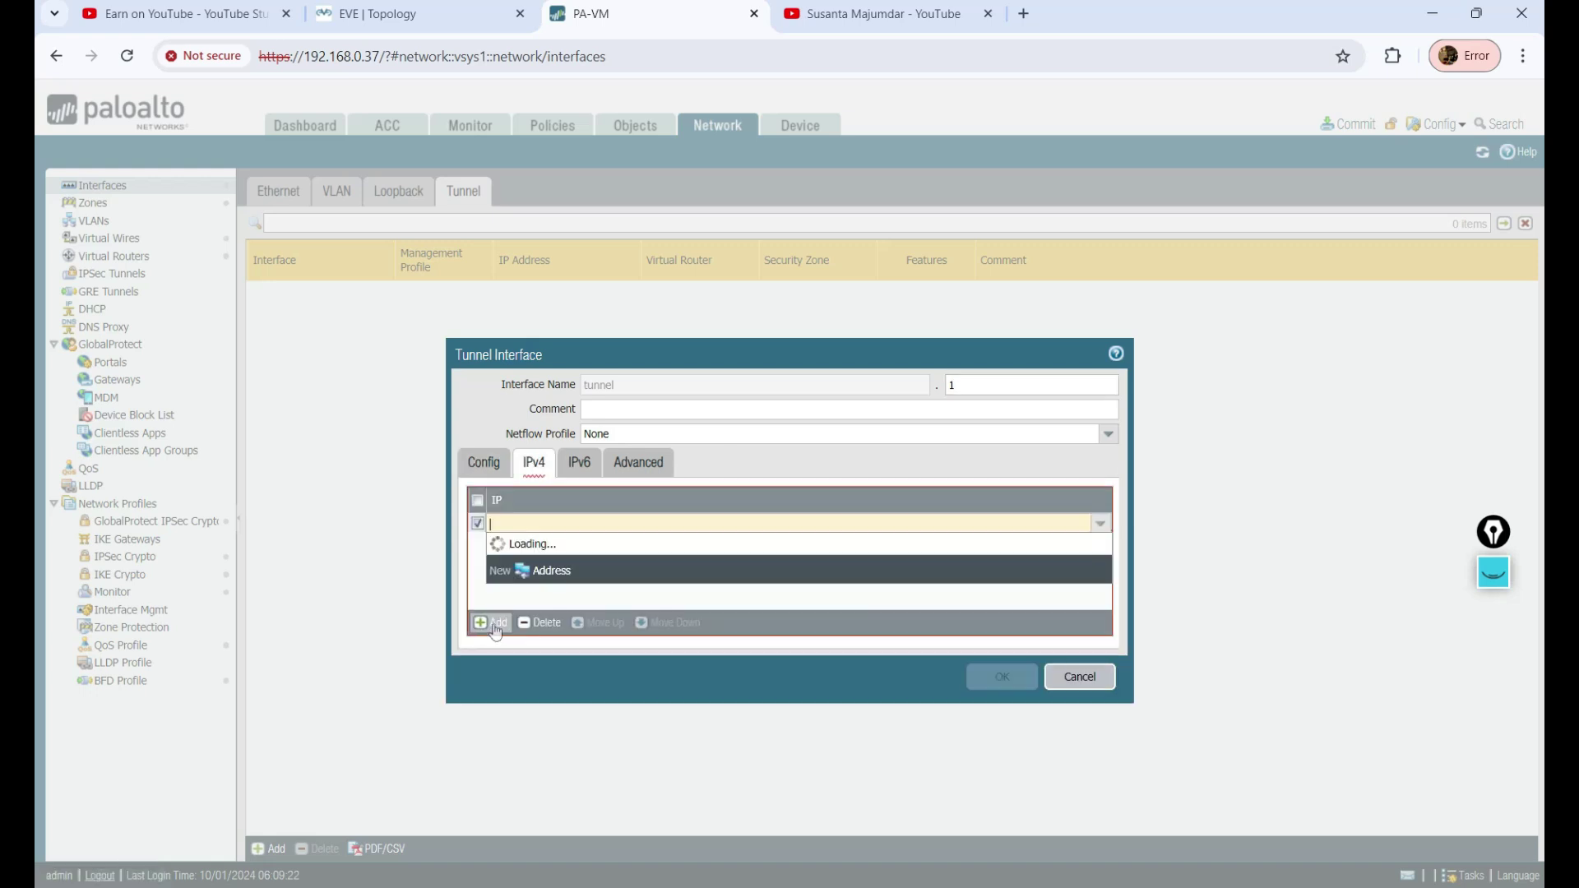
type("1.1")
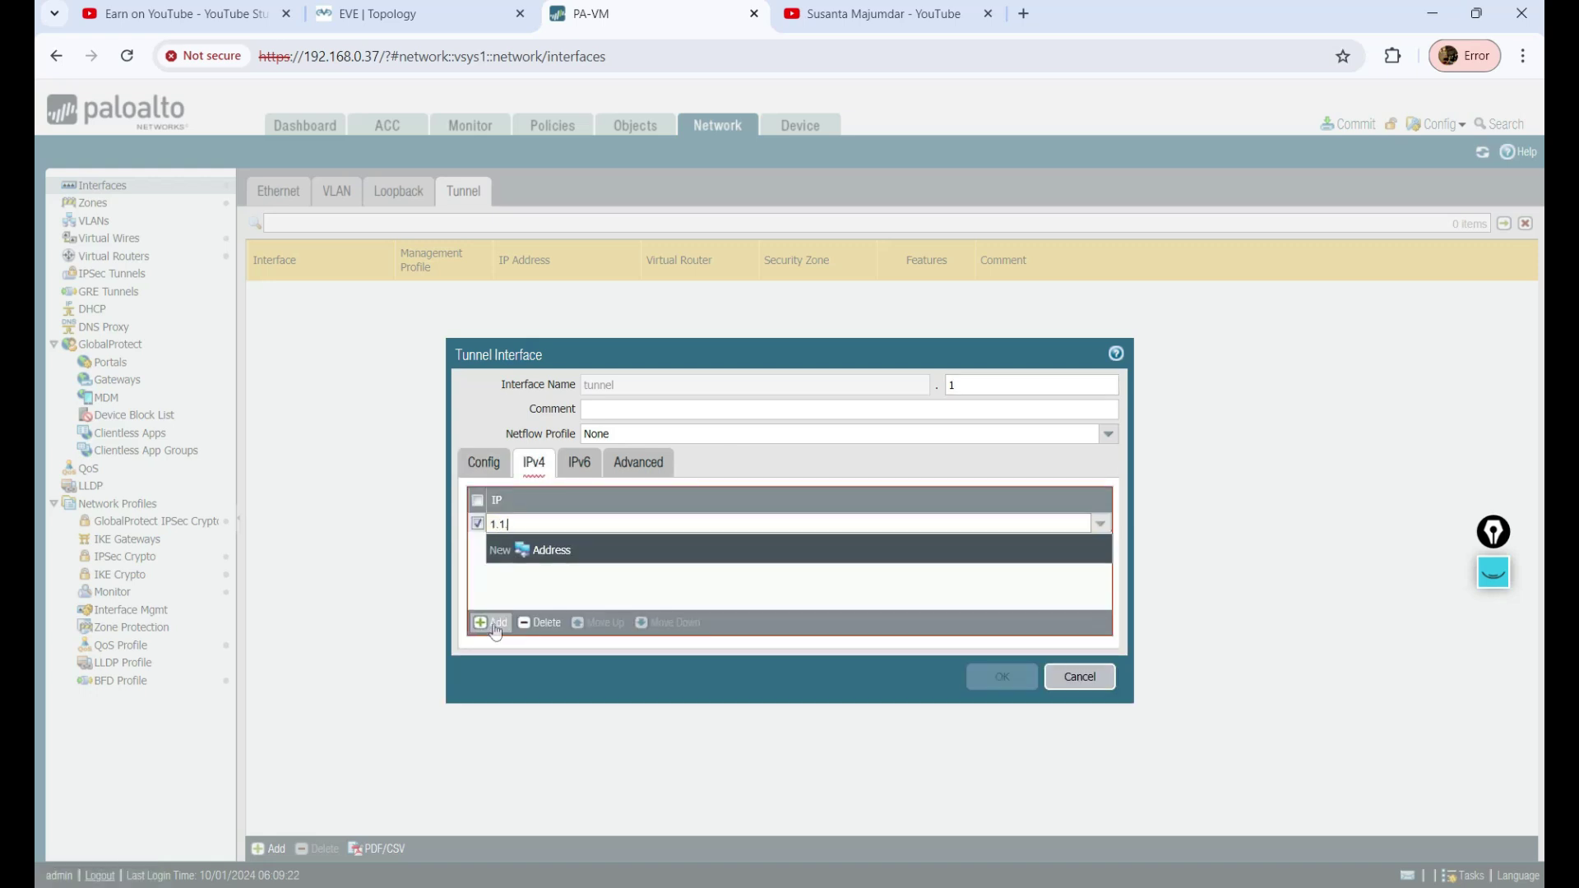
type(".1.1/24")
left_click(628, 585)
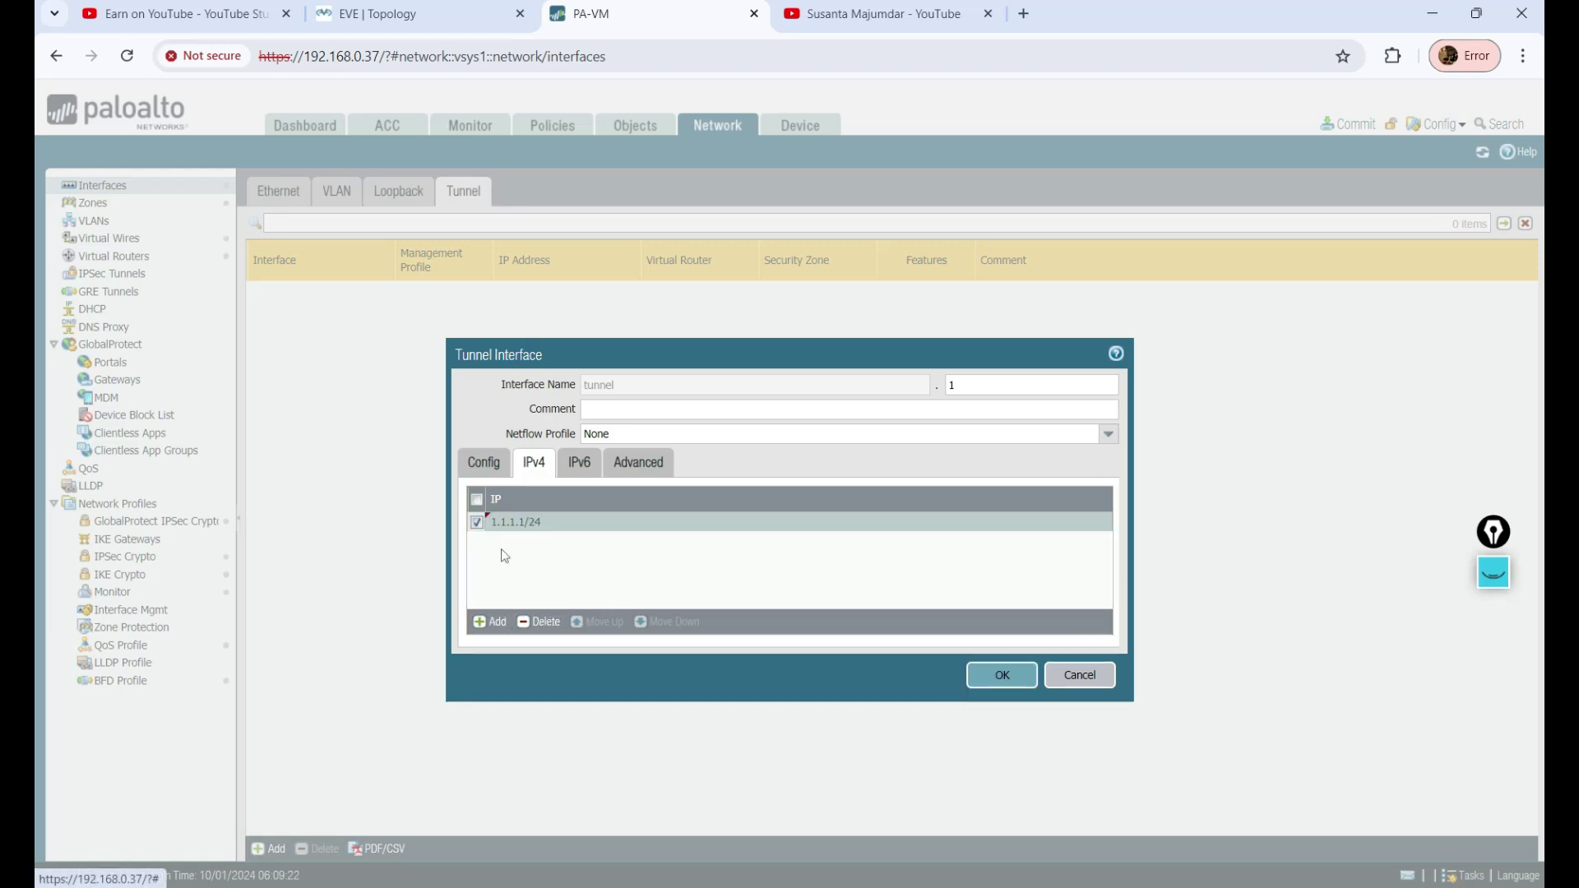
Assign the new tunnel interface to the default virtual router
left_click(476, 469)
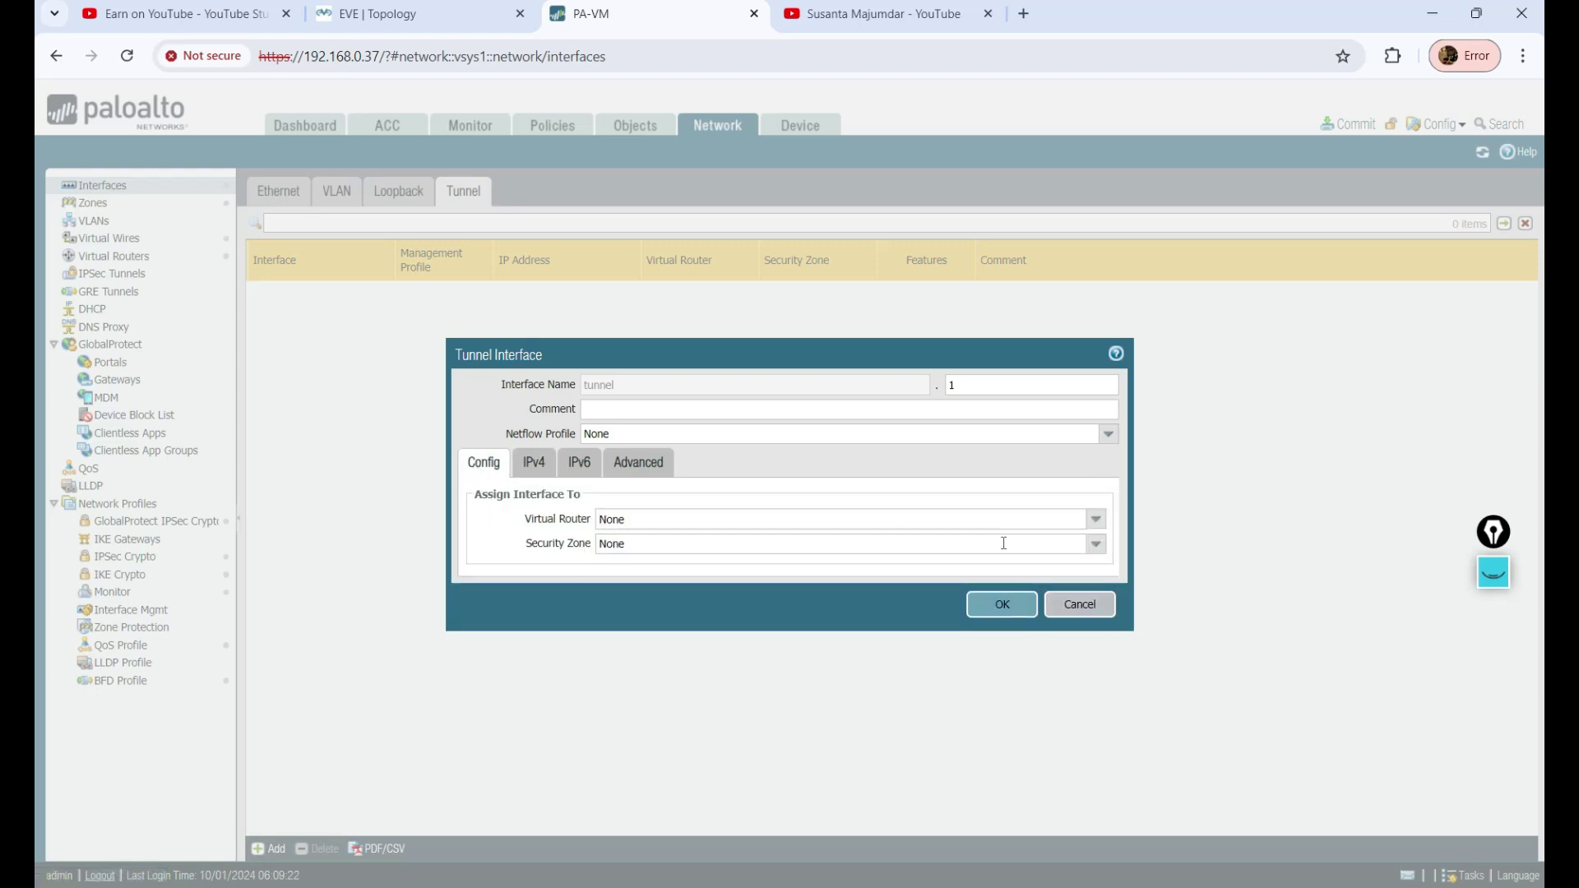
left_click(1087, 525)
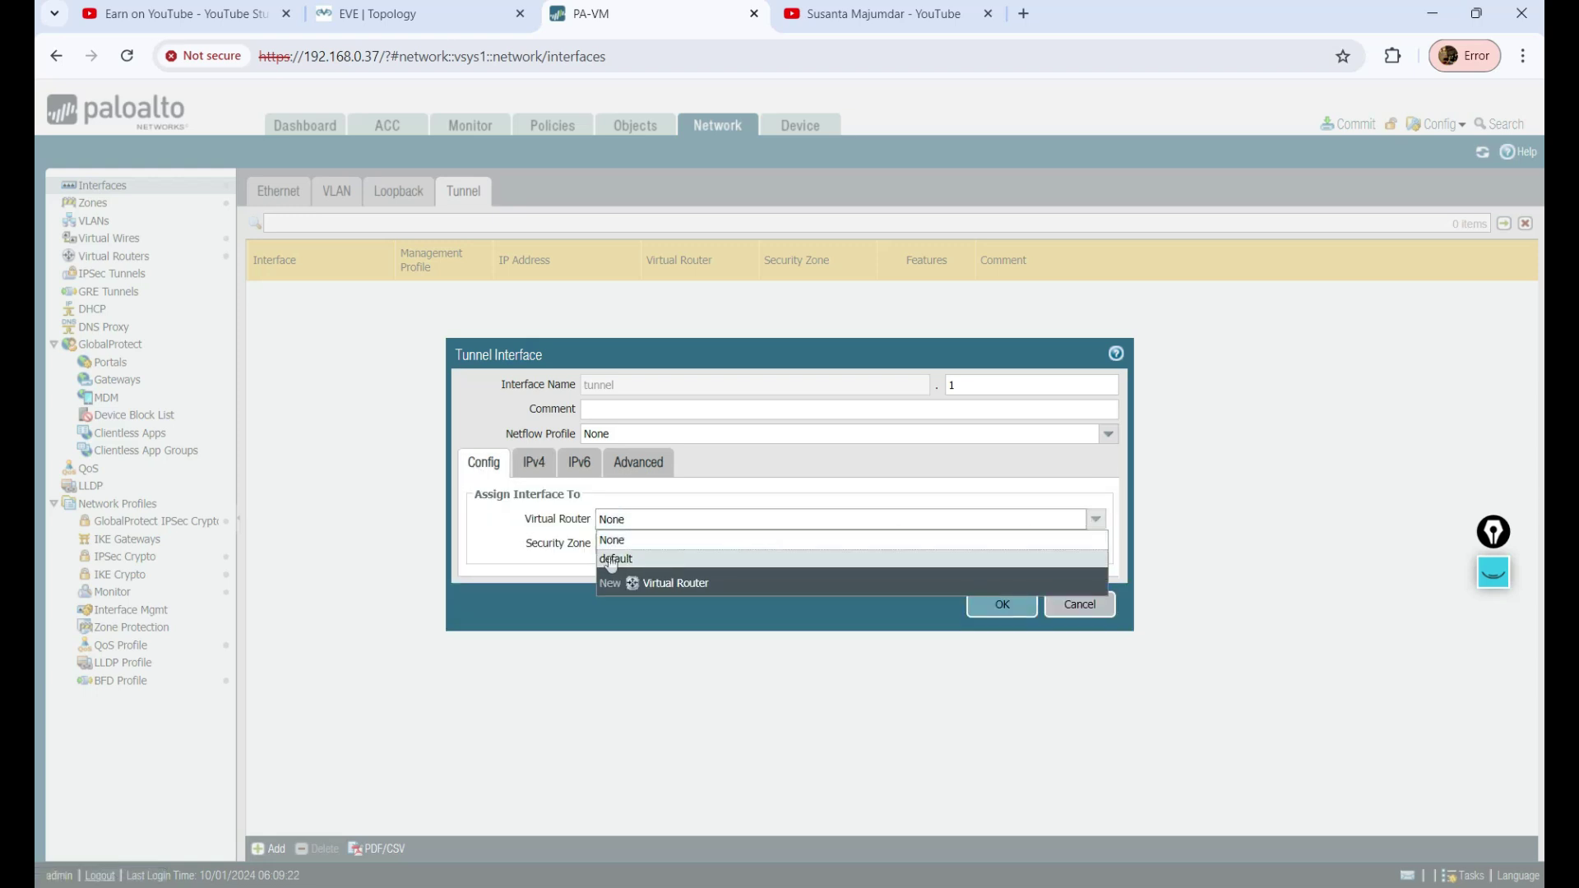
left_click(775, 561)
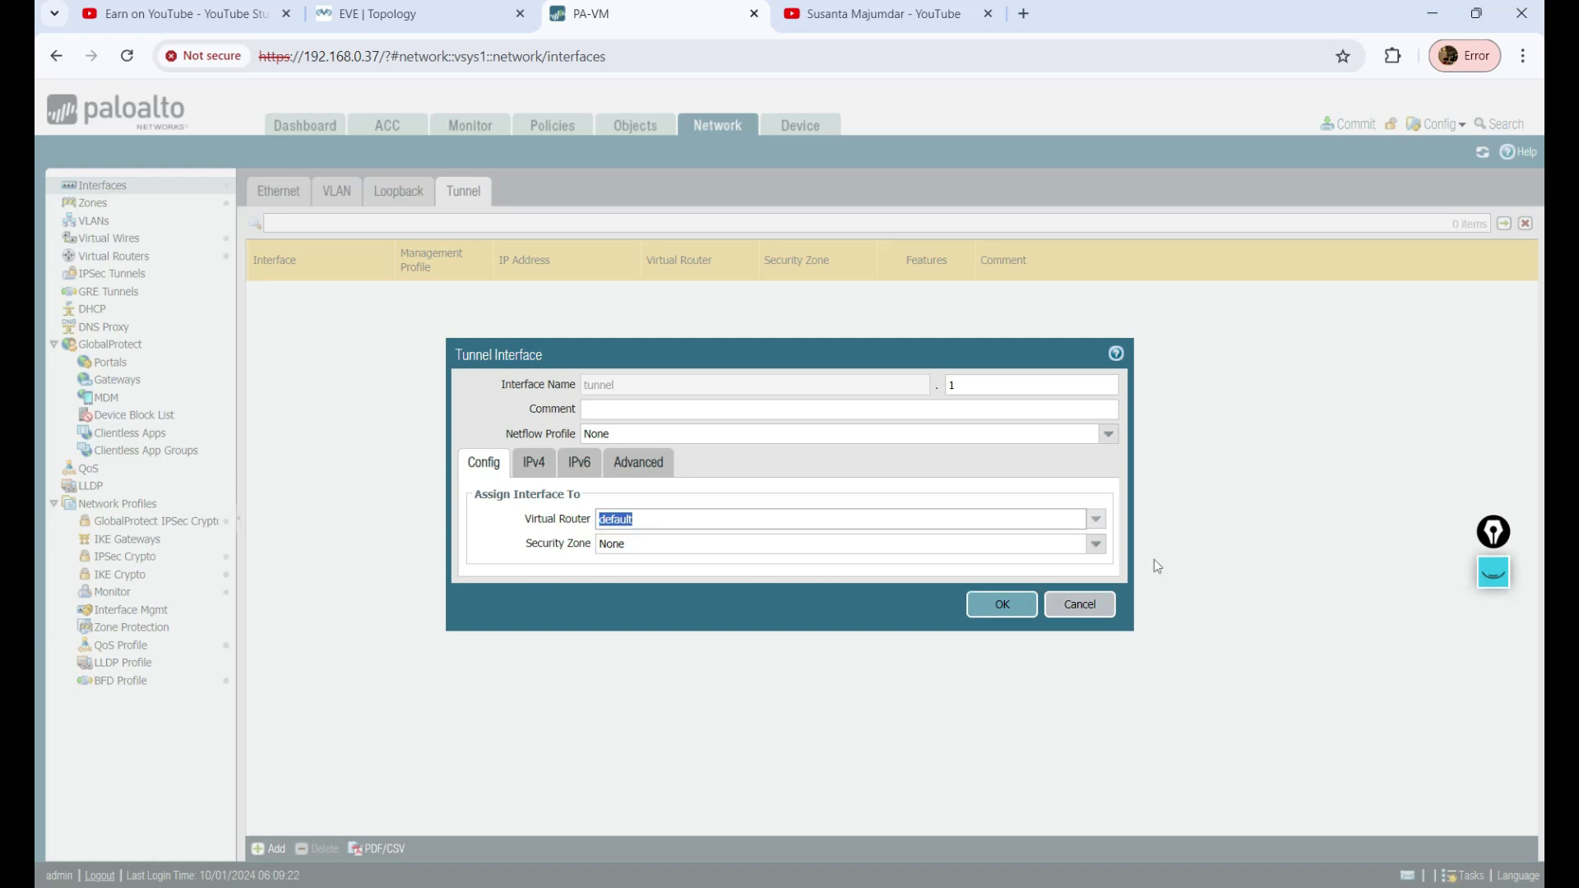
Examine the tunnel interface's security zone choices and the type offered for a new zone, and discard the tunnel interface
left_click(1095, 544)
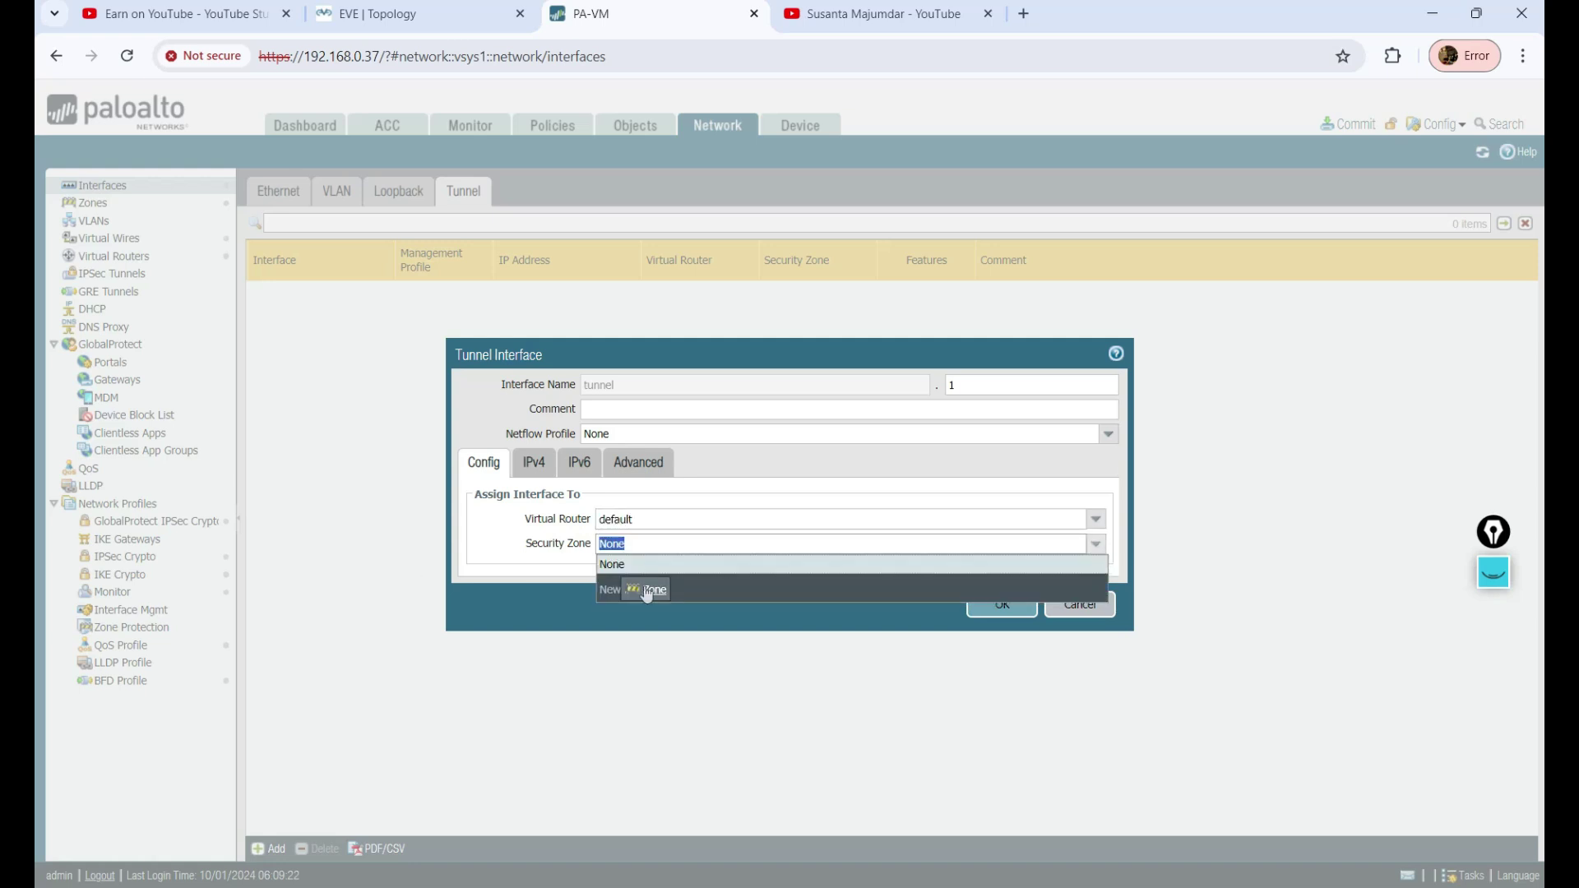
left_click(530, 575)
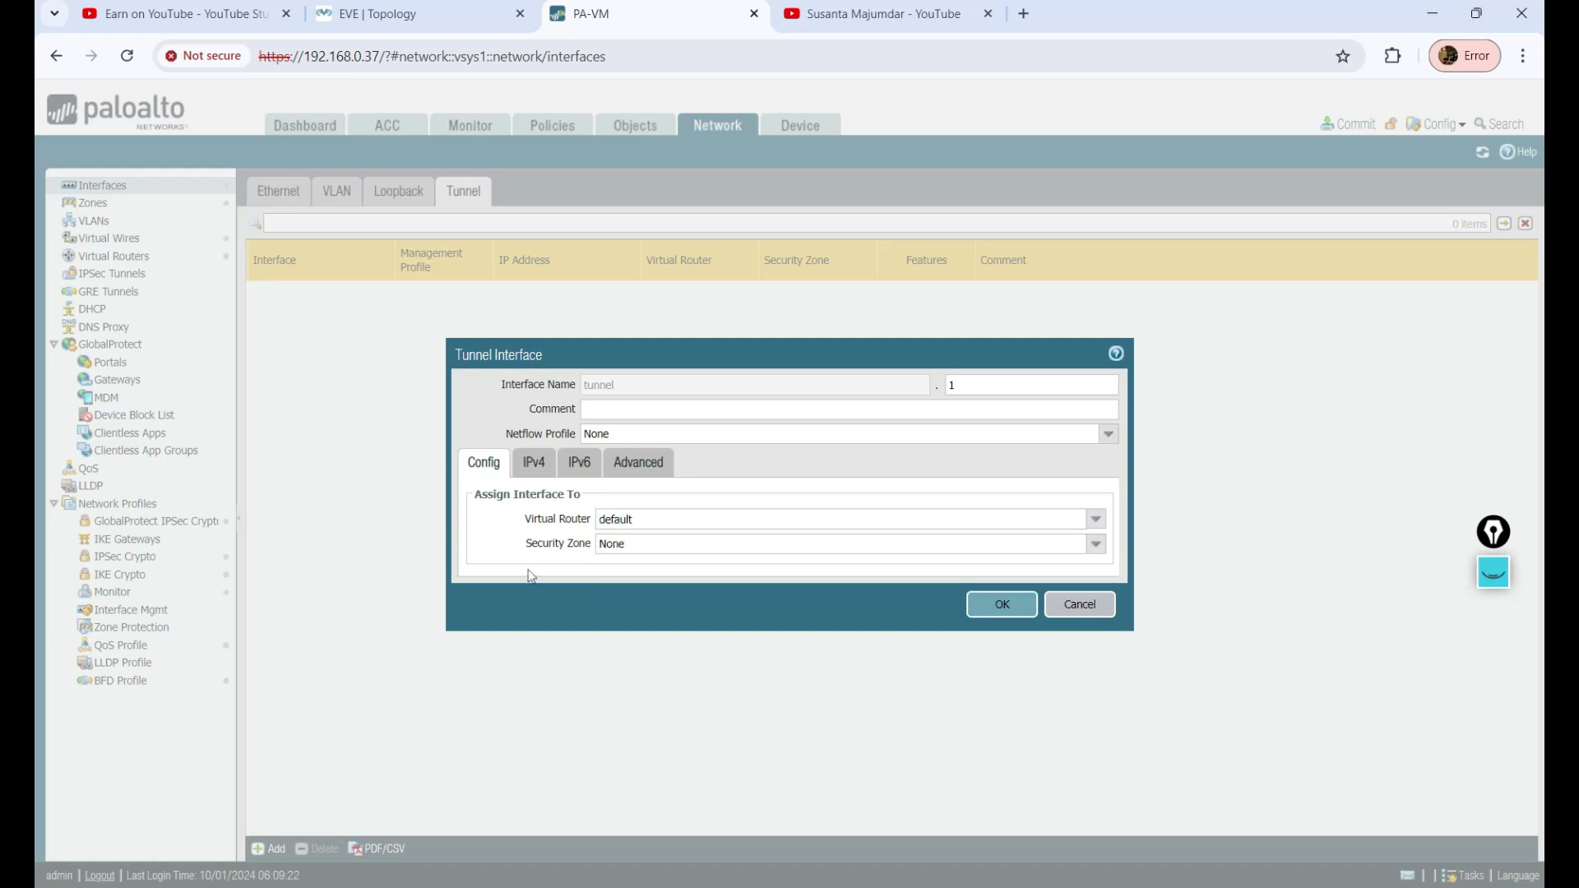
left_click(1100, 550)
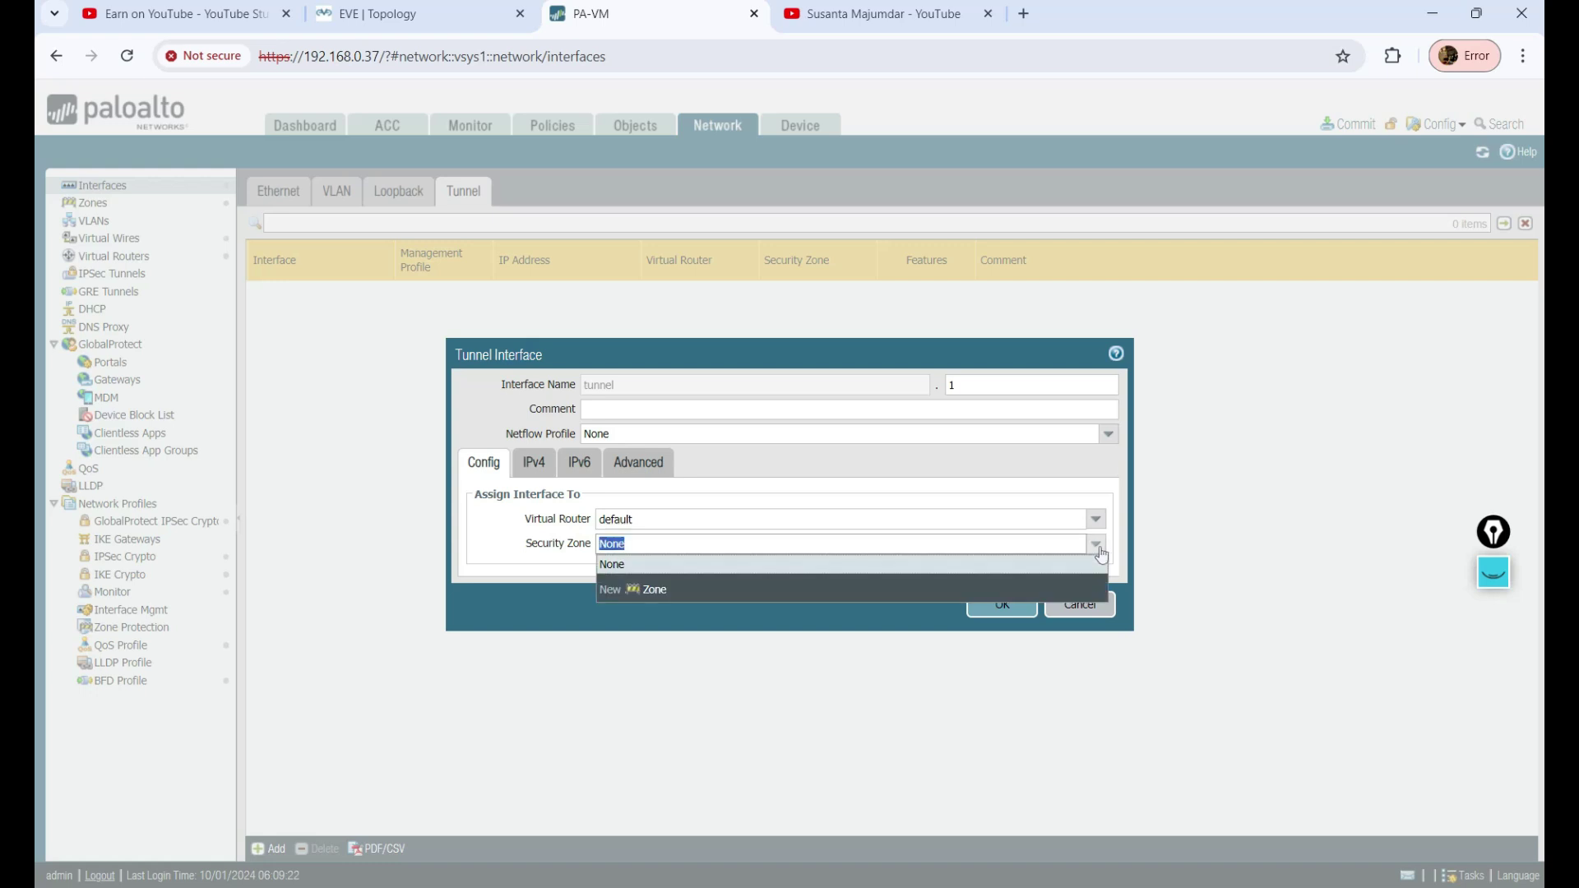
left_click(653, 589)
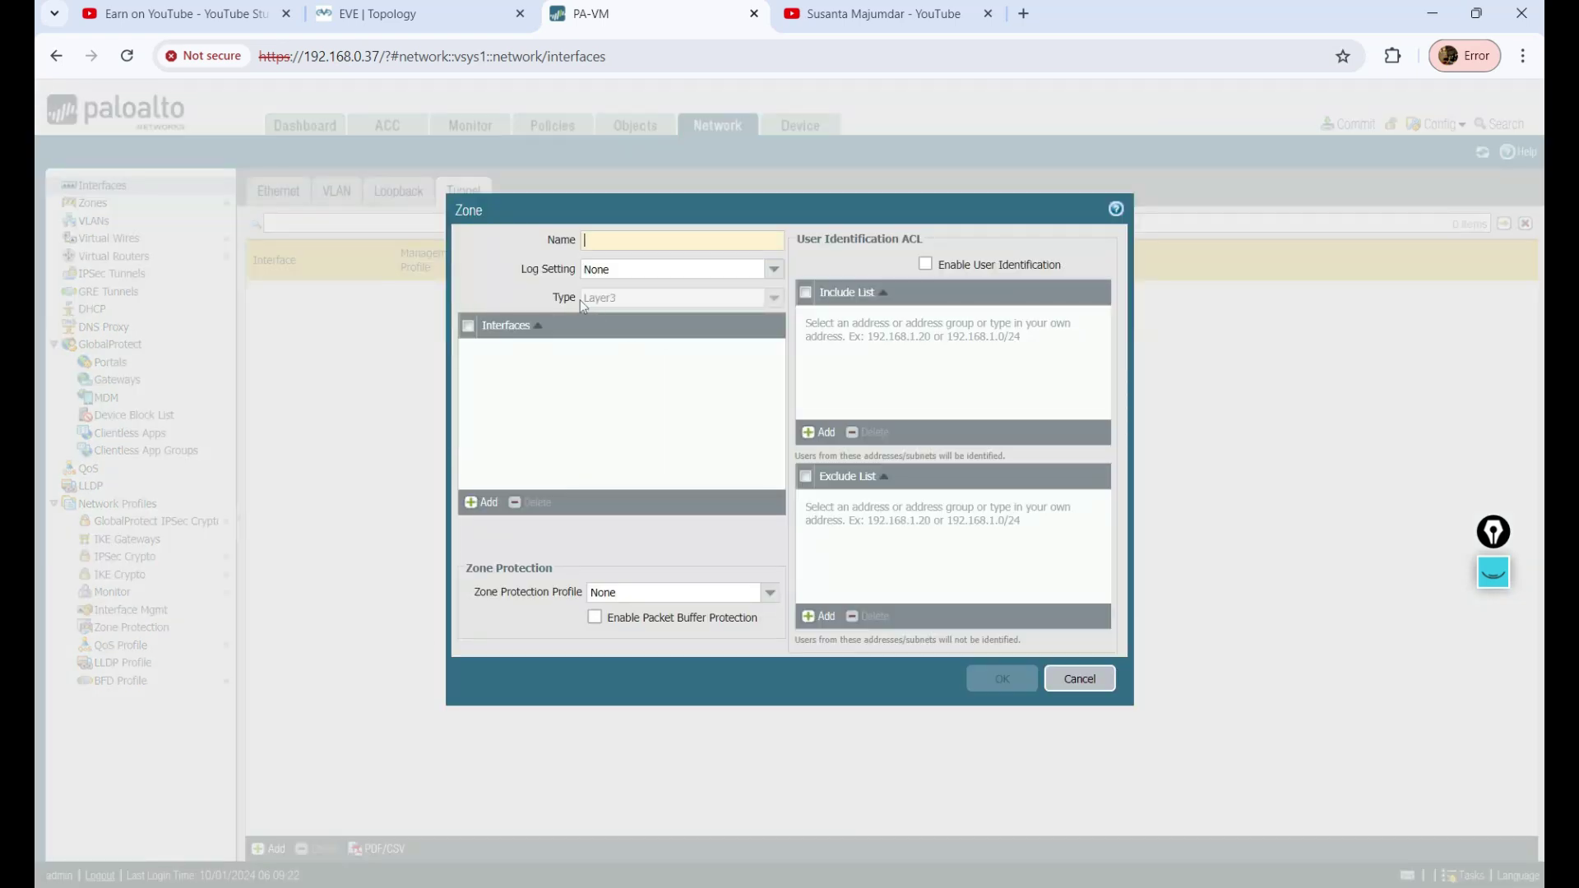
left_click_drag(584, 300, 659, 298)
left_click(1080, 677)
left_click(1095, 543)
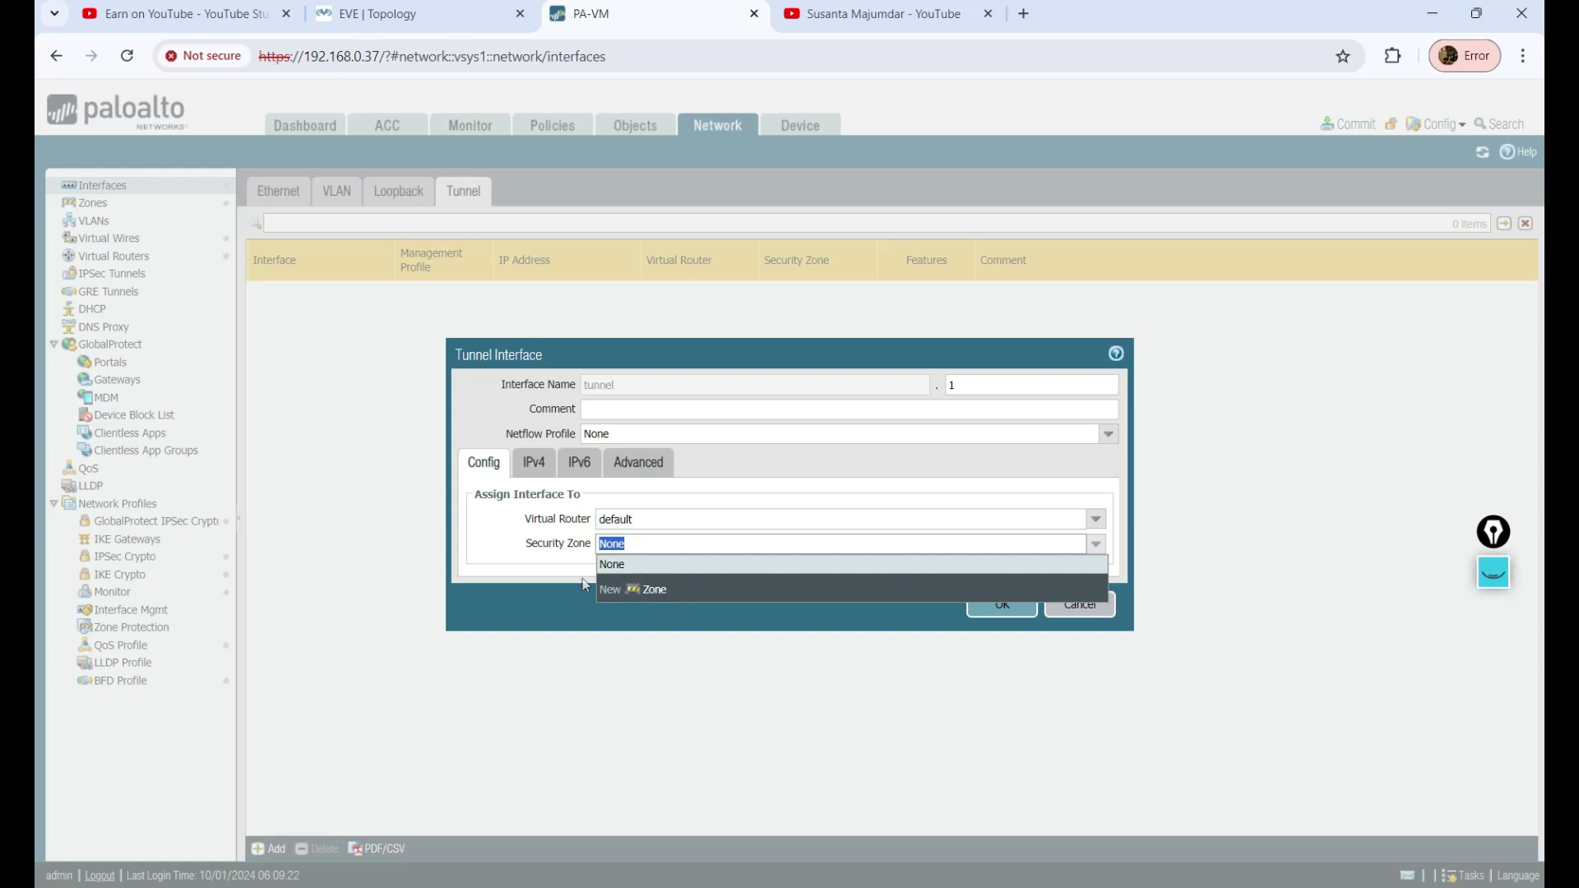
left_click(555, 563)
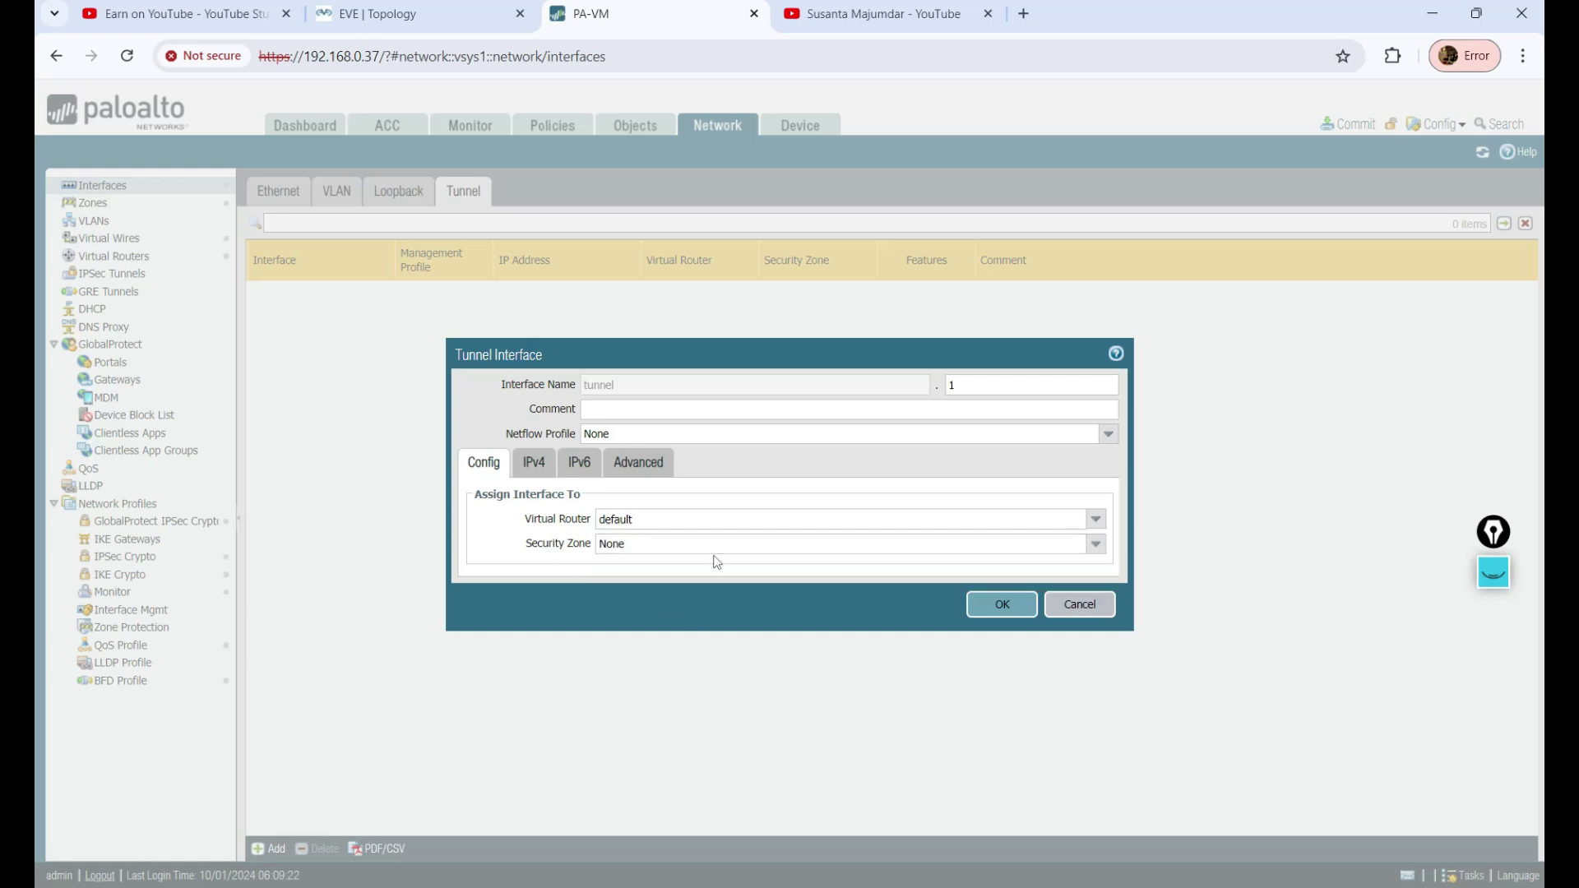
left_click(617, 544)
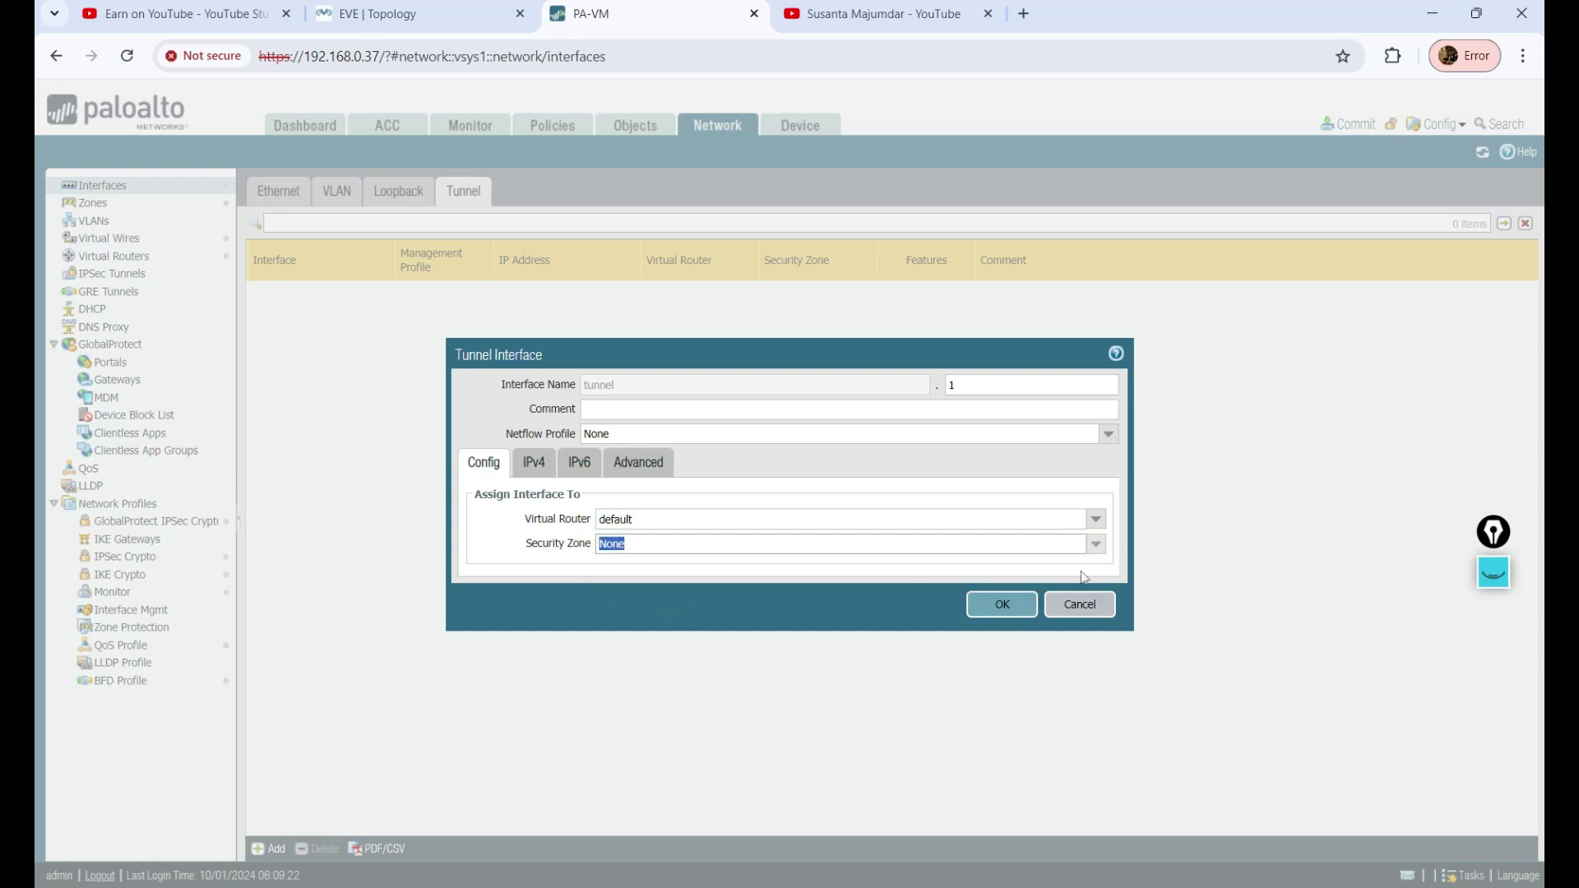
left_click(1079, 604)
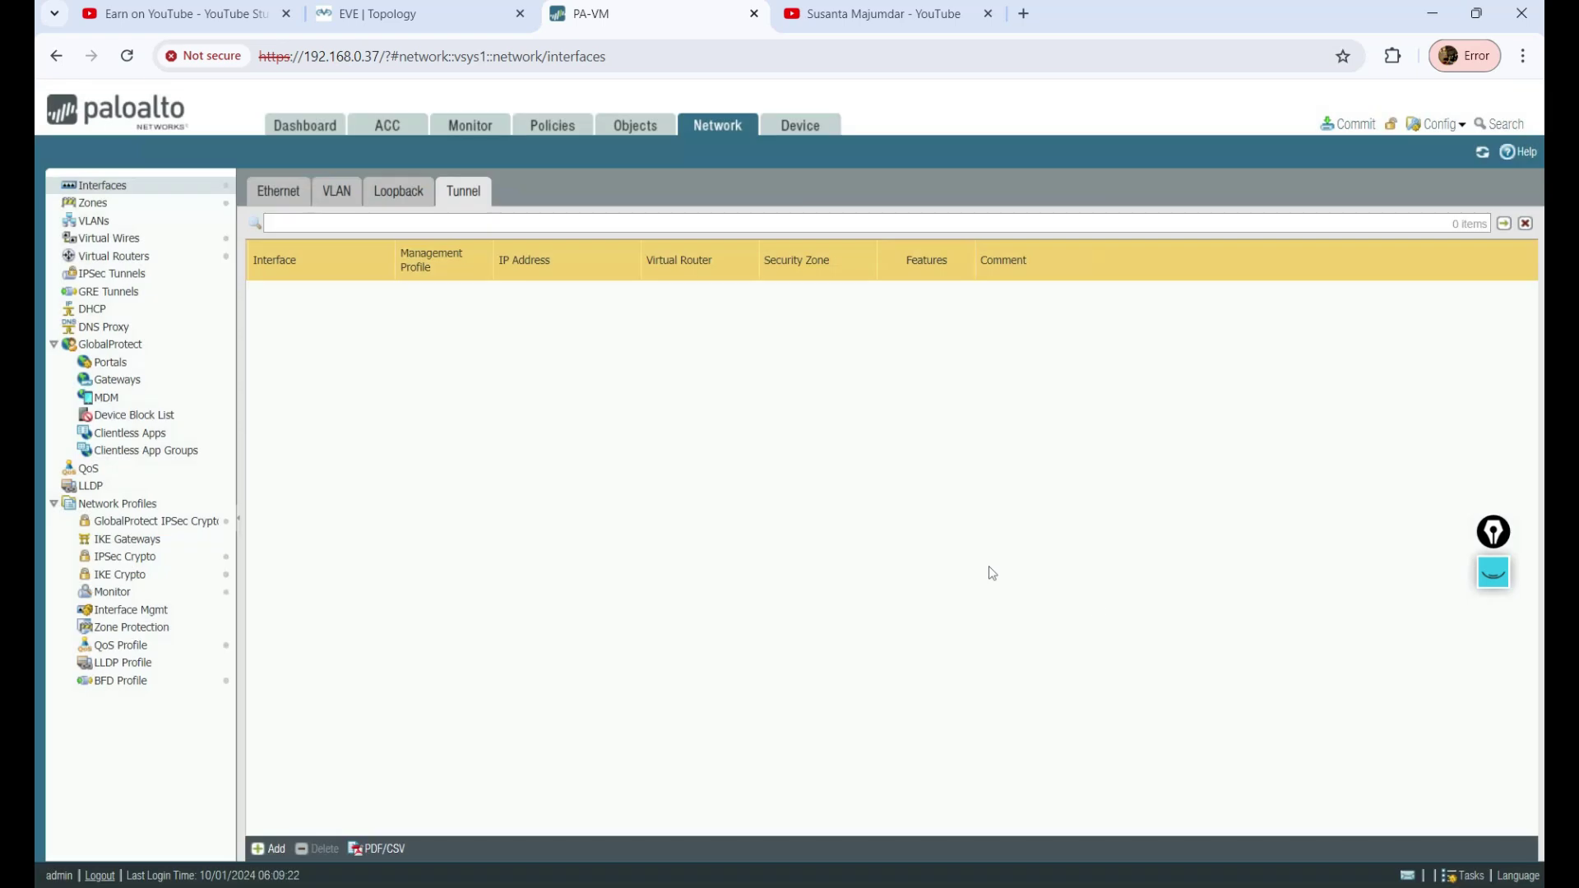
Check the types of the existing security zones and return to the tunnel interfaces list
left_click(93, 203)
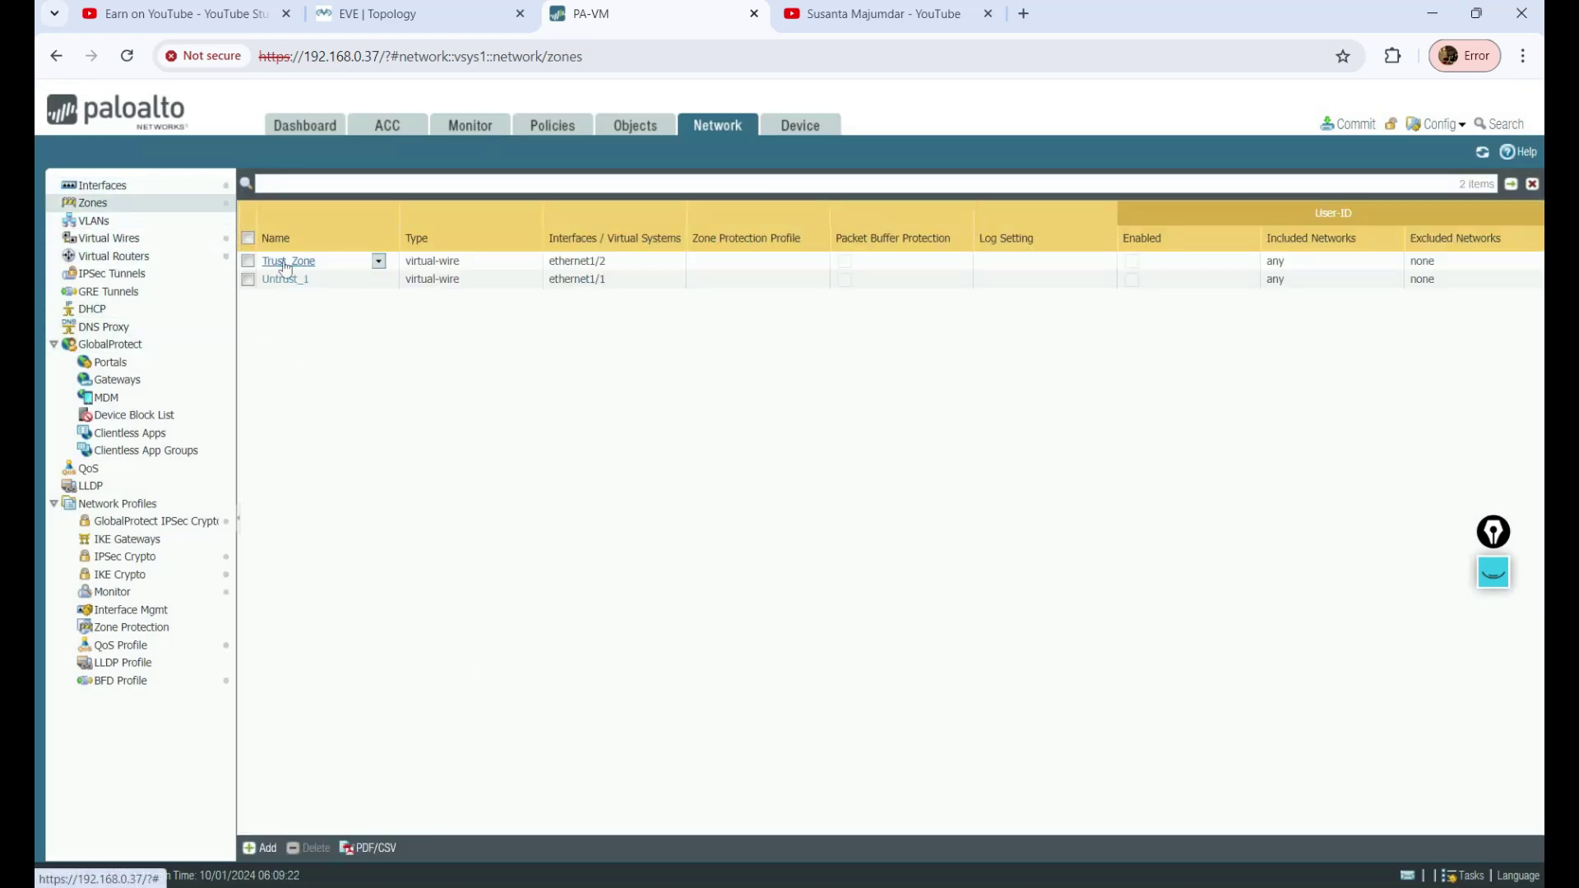
left_click(427, 265)
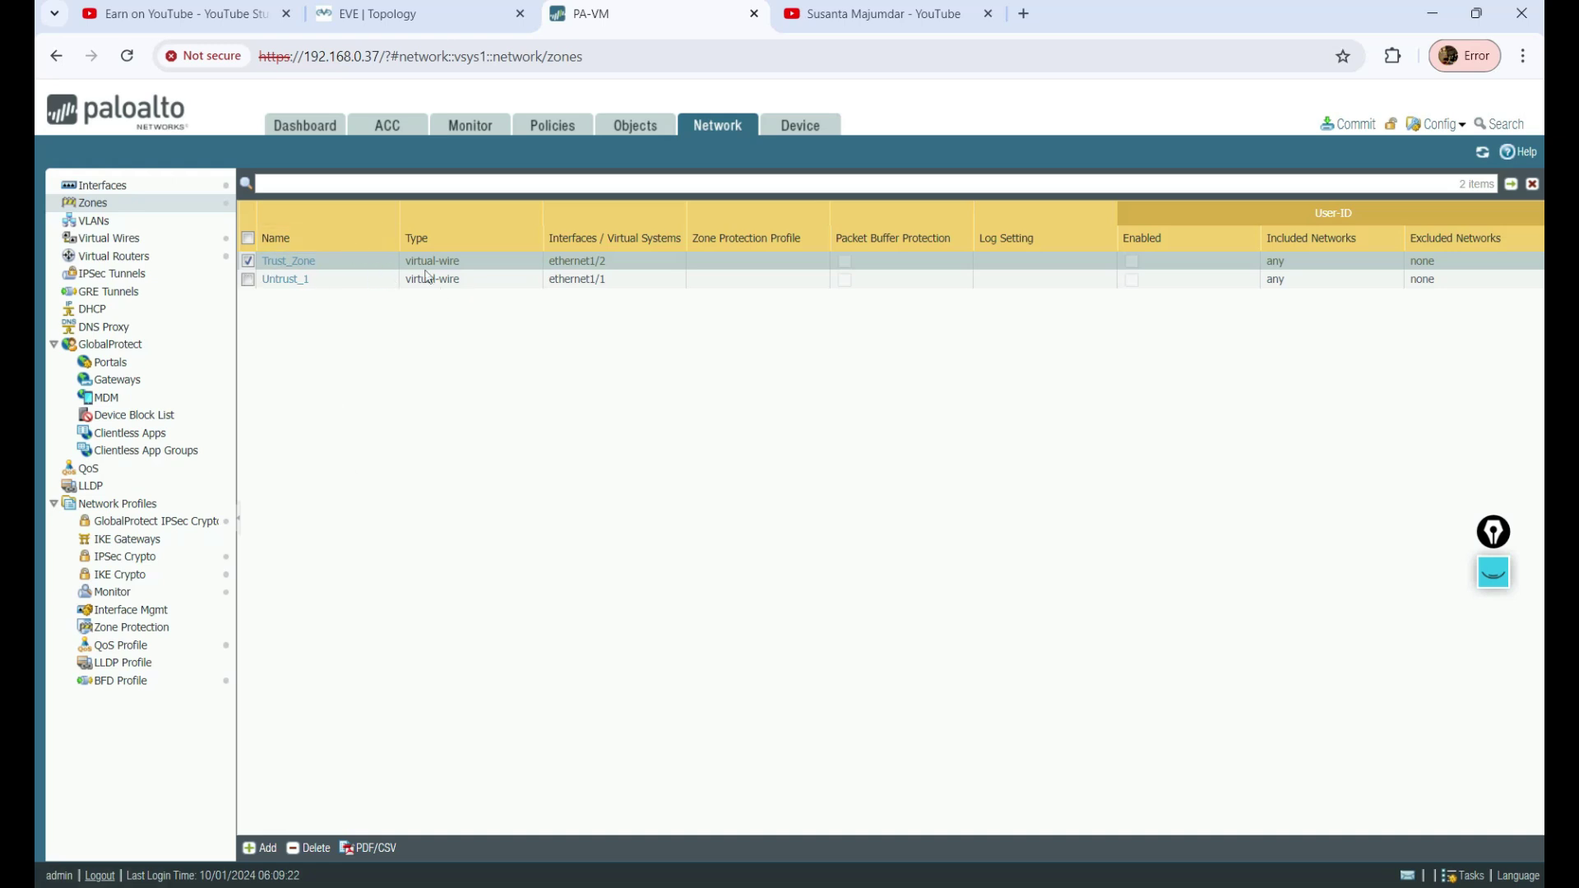
left_click(124, 186)
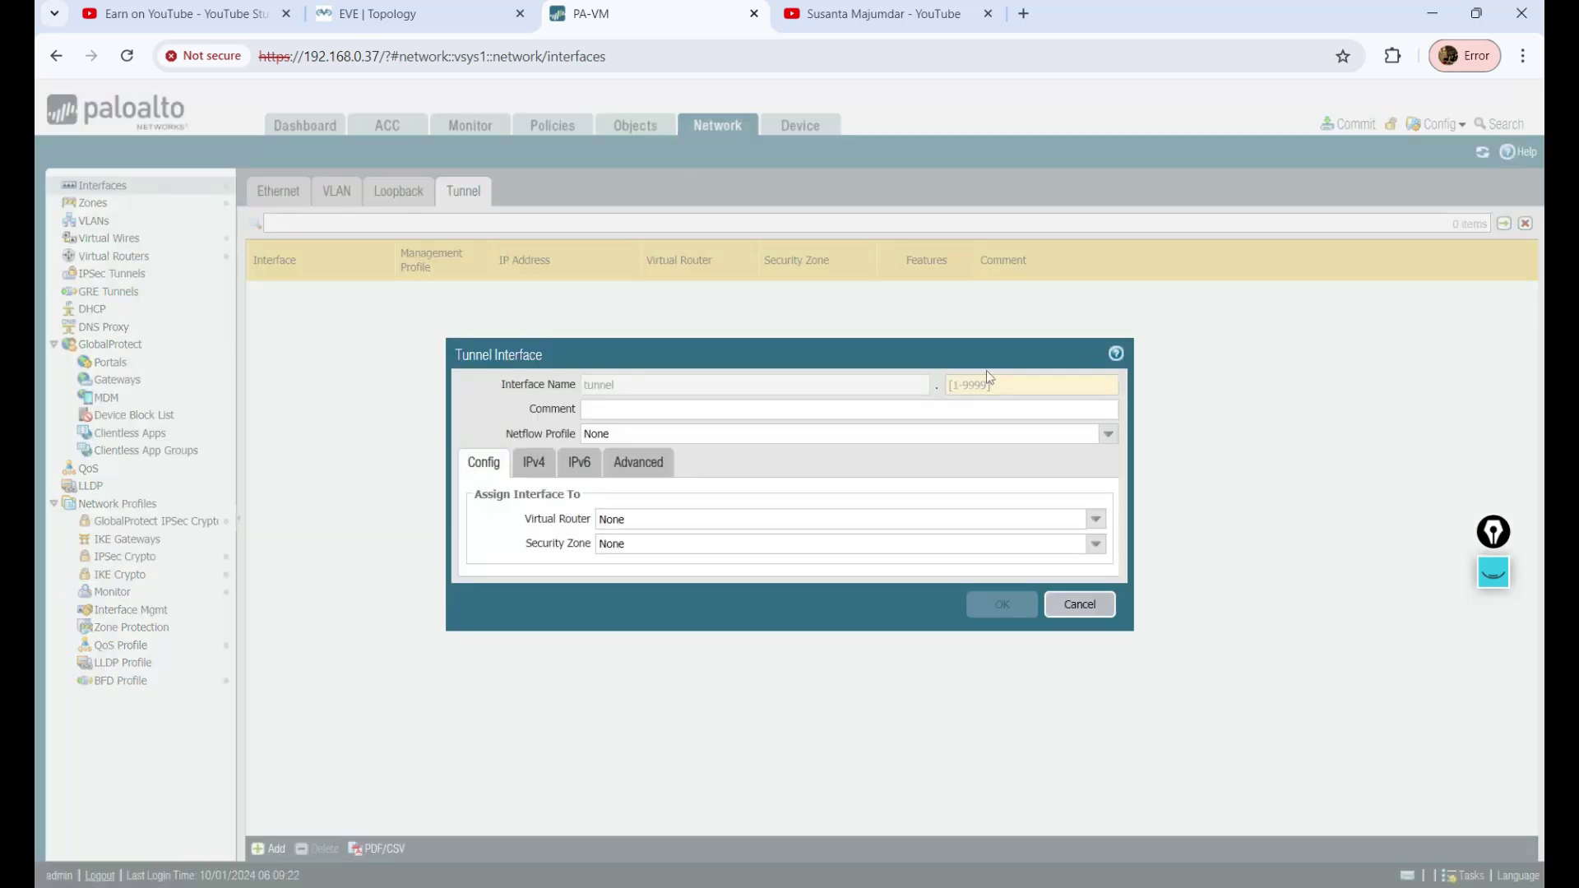
Start a new tunnel interface numbered 1 and assign it to the default virtual router
left_click(988, 386)
type("1")
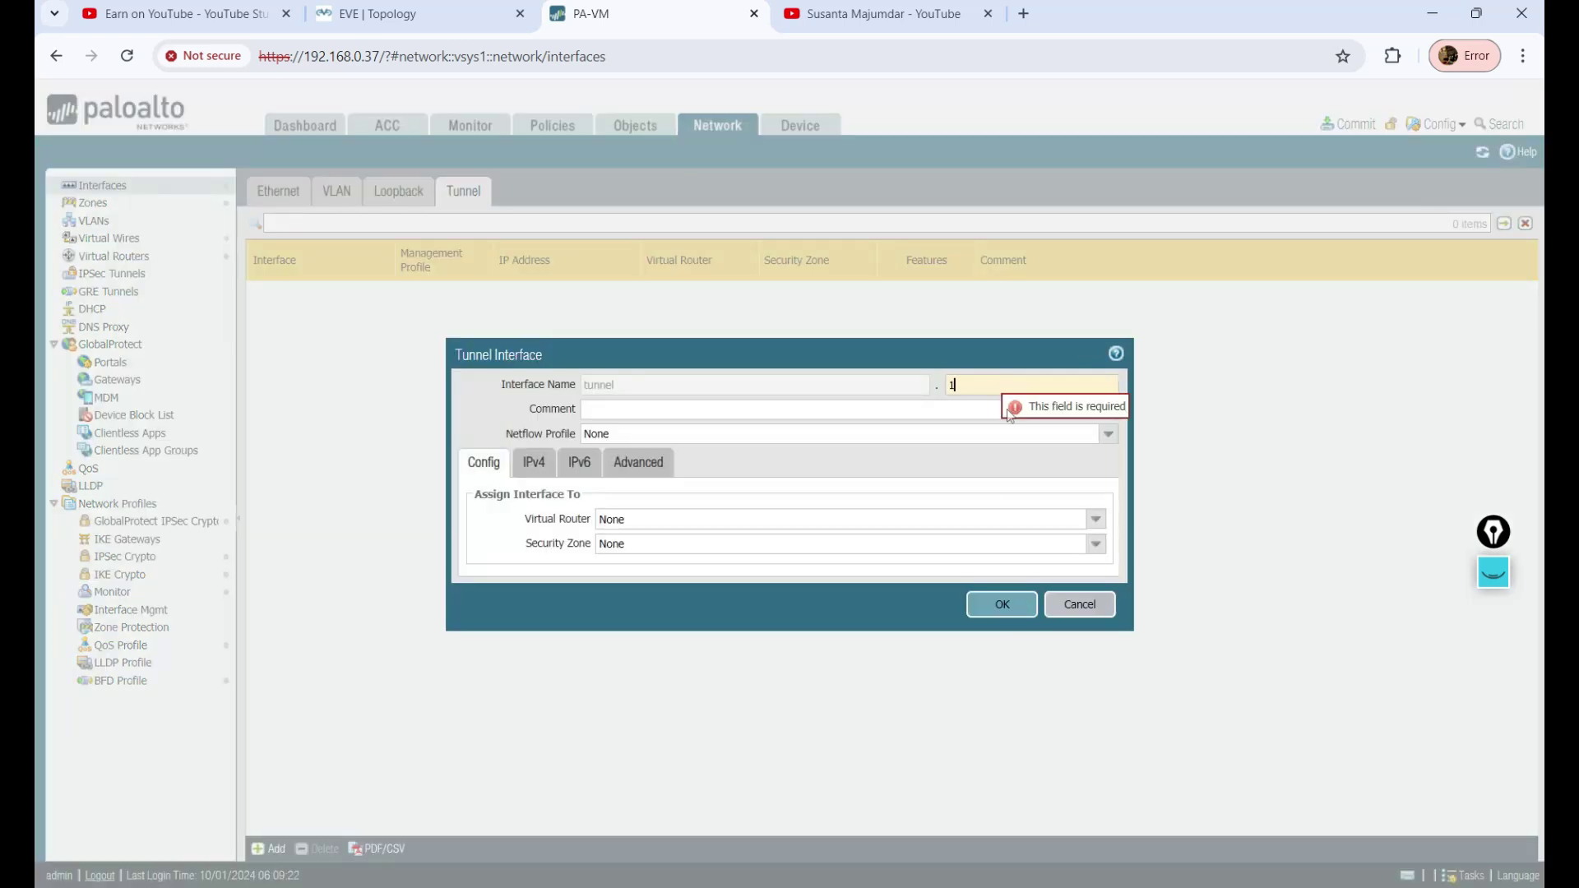
left_click(1088, 520)
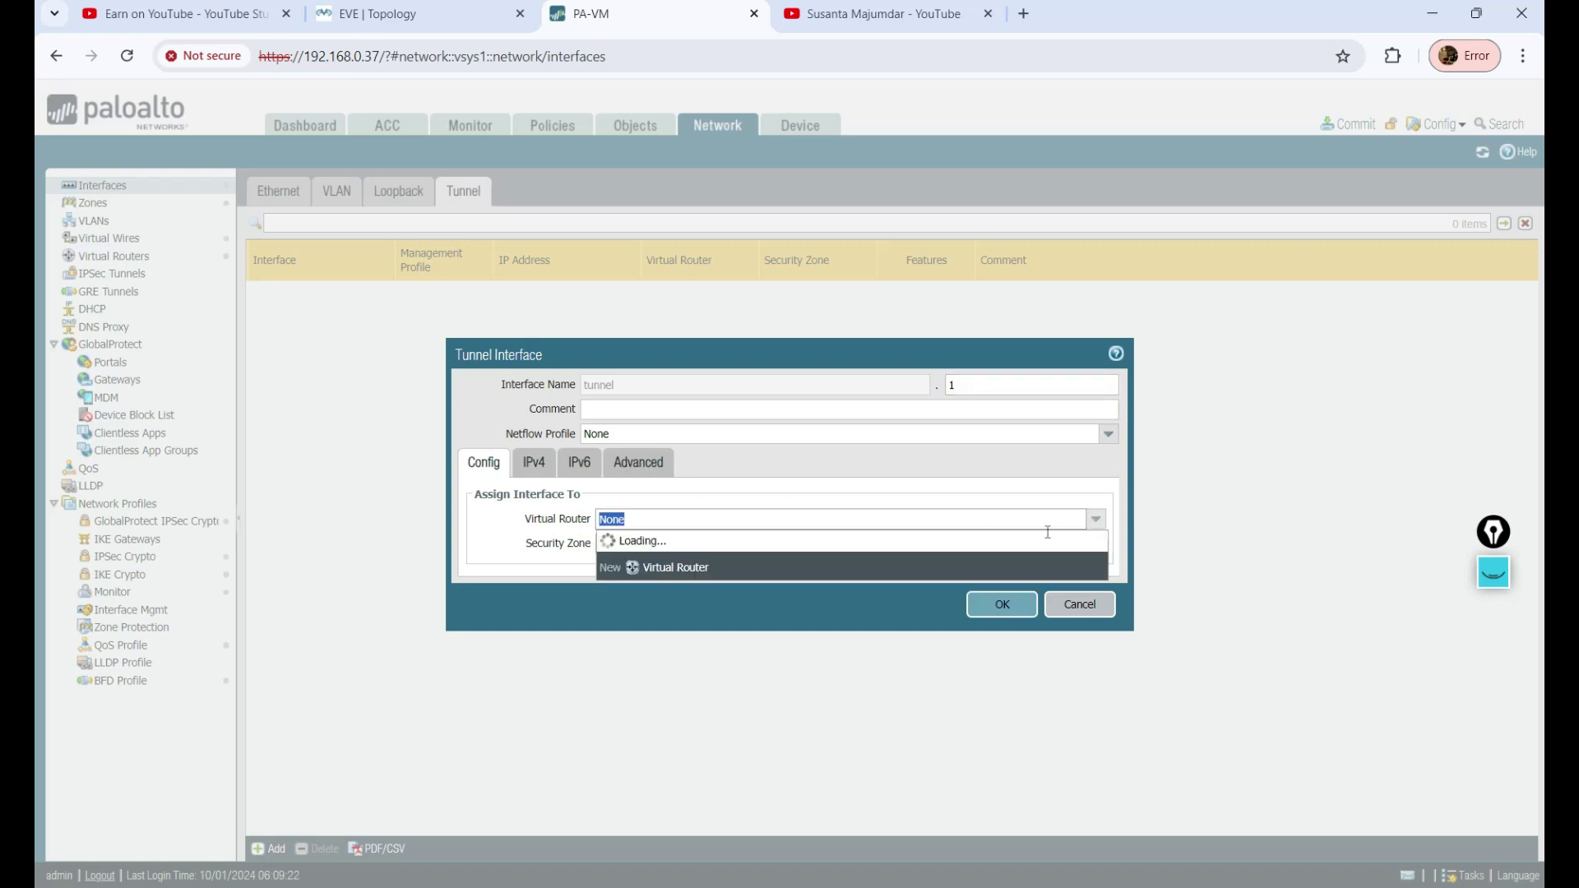
left_click(617, 557)
Create a new security zone named Untrust from the tunnel interface's zone setting
left_click(1095, 545)
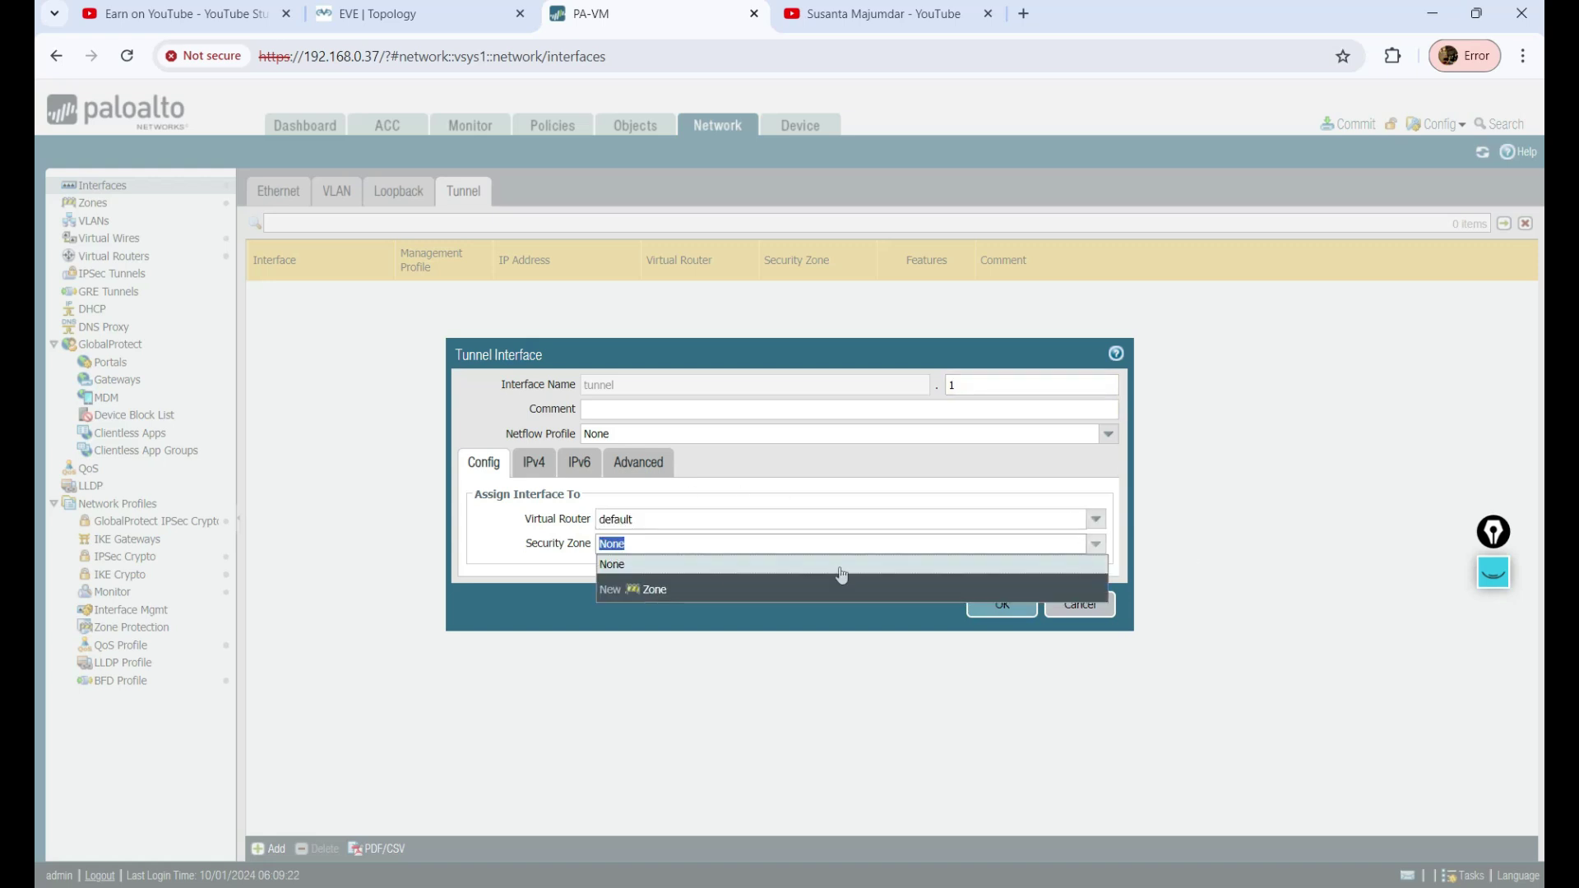
left_click(647, 590)
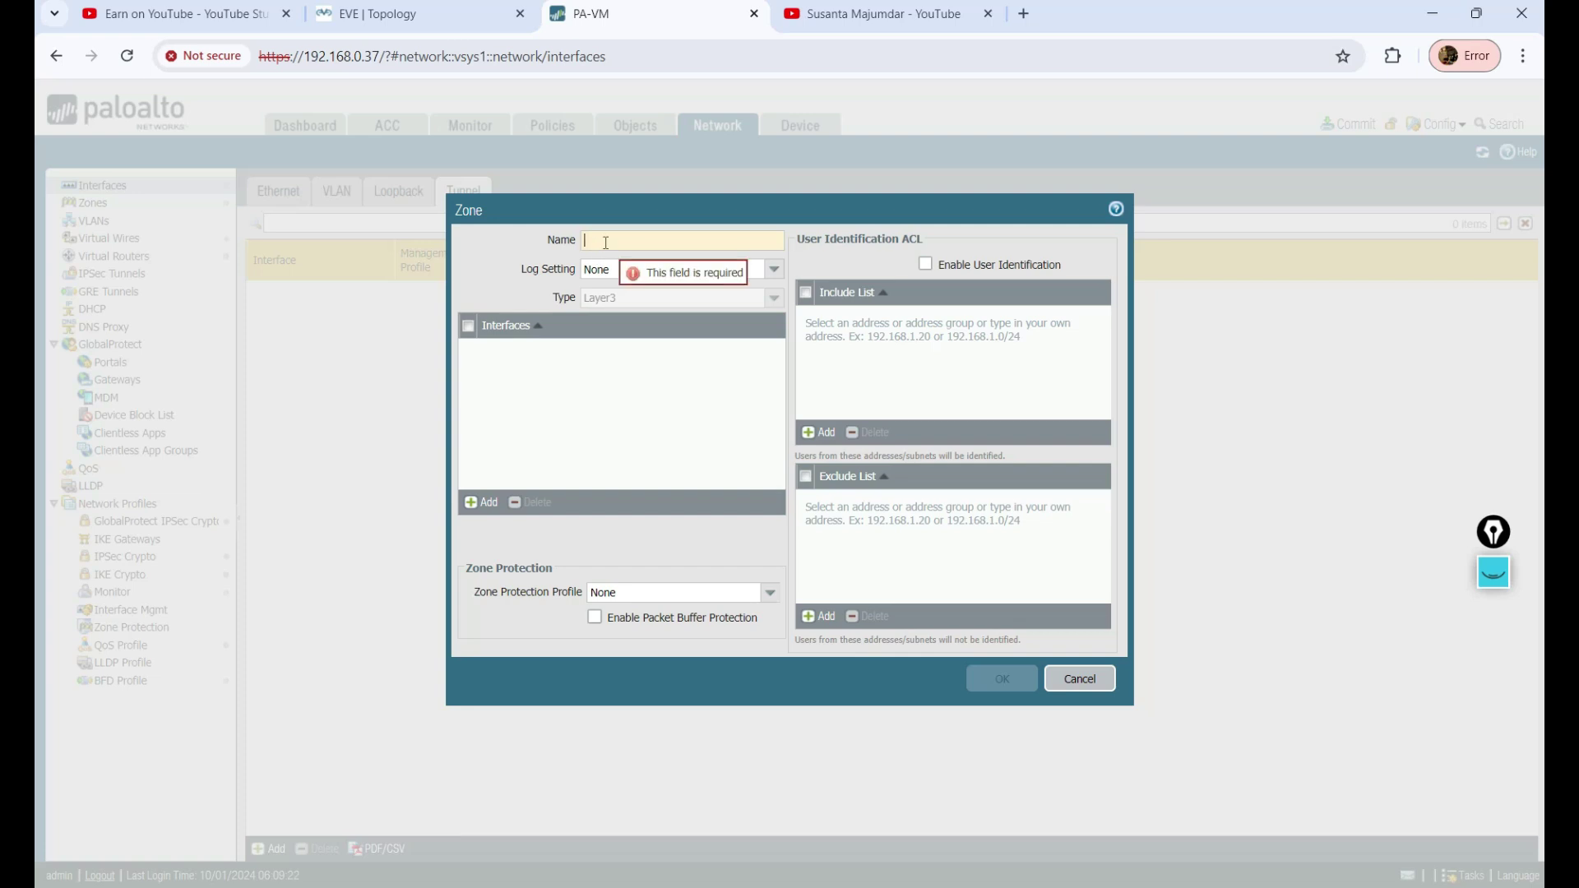
type("Untrust")
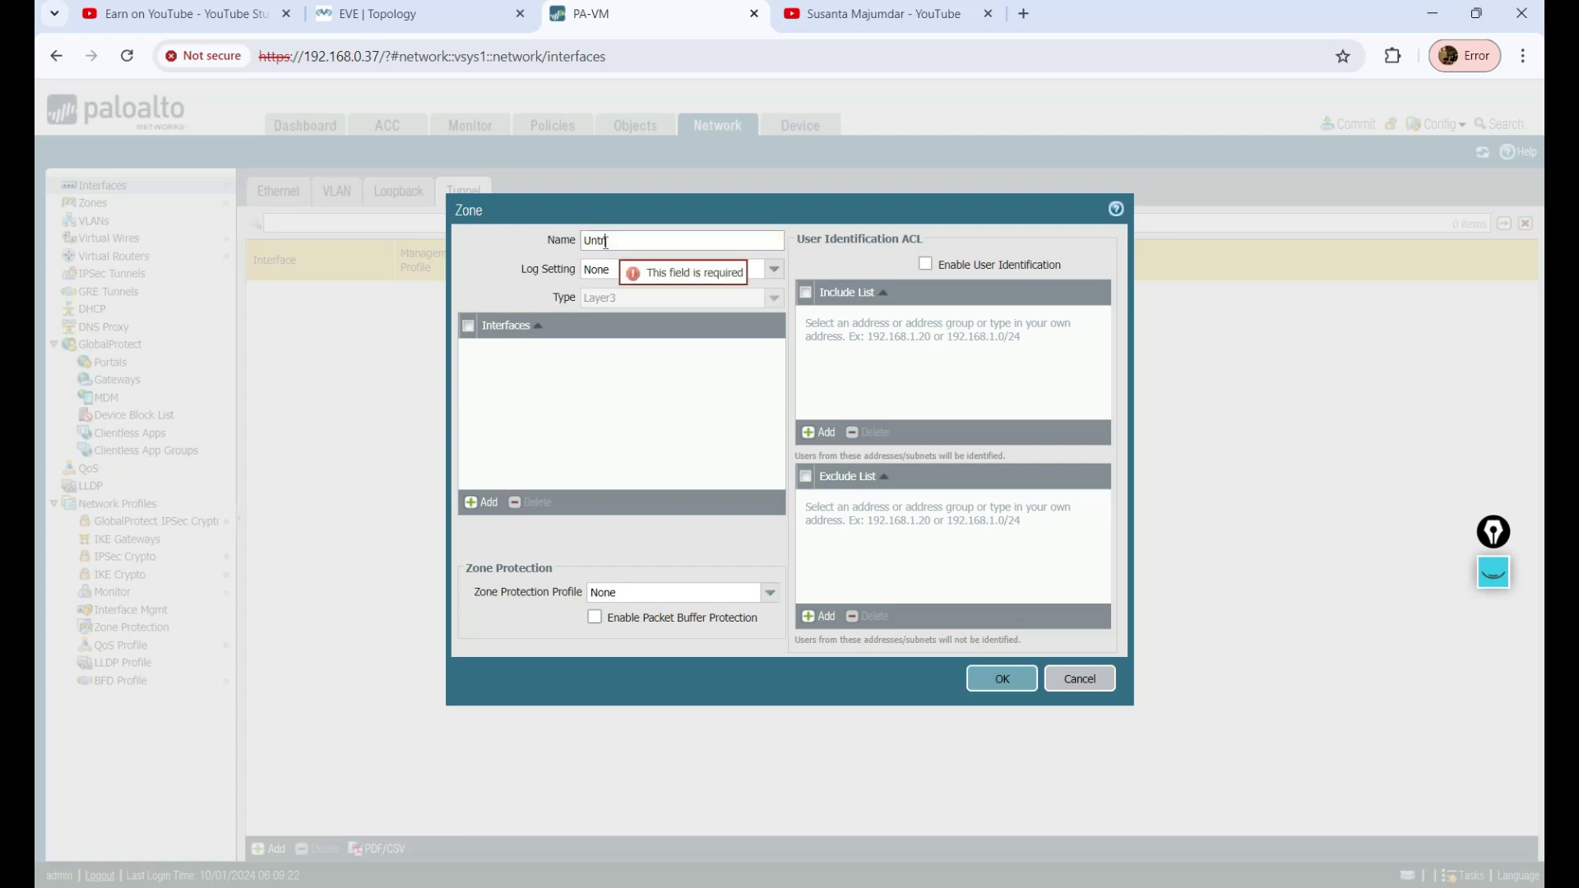
left_click(974, 669)
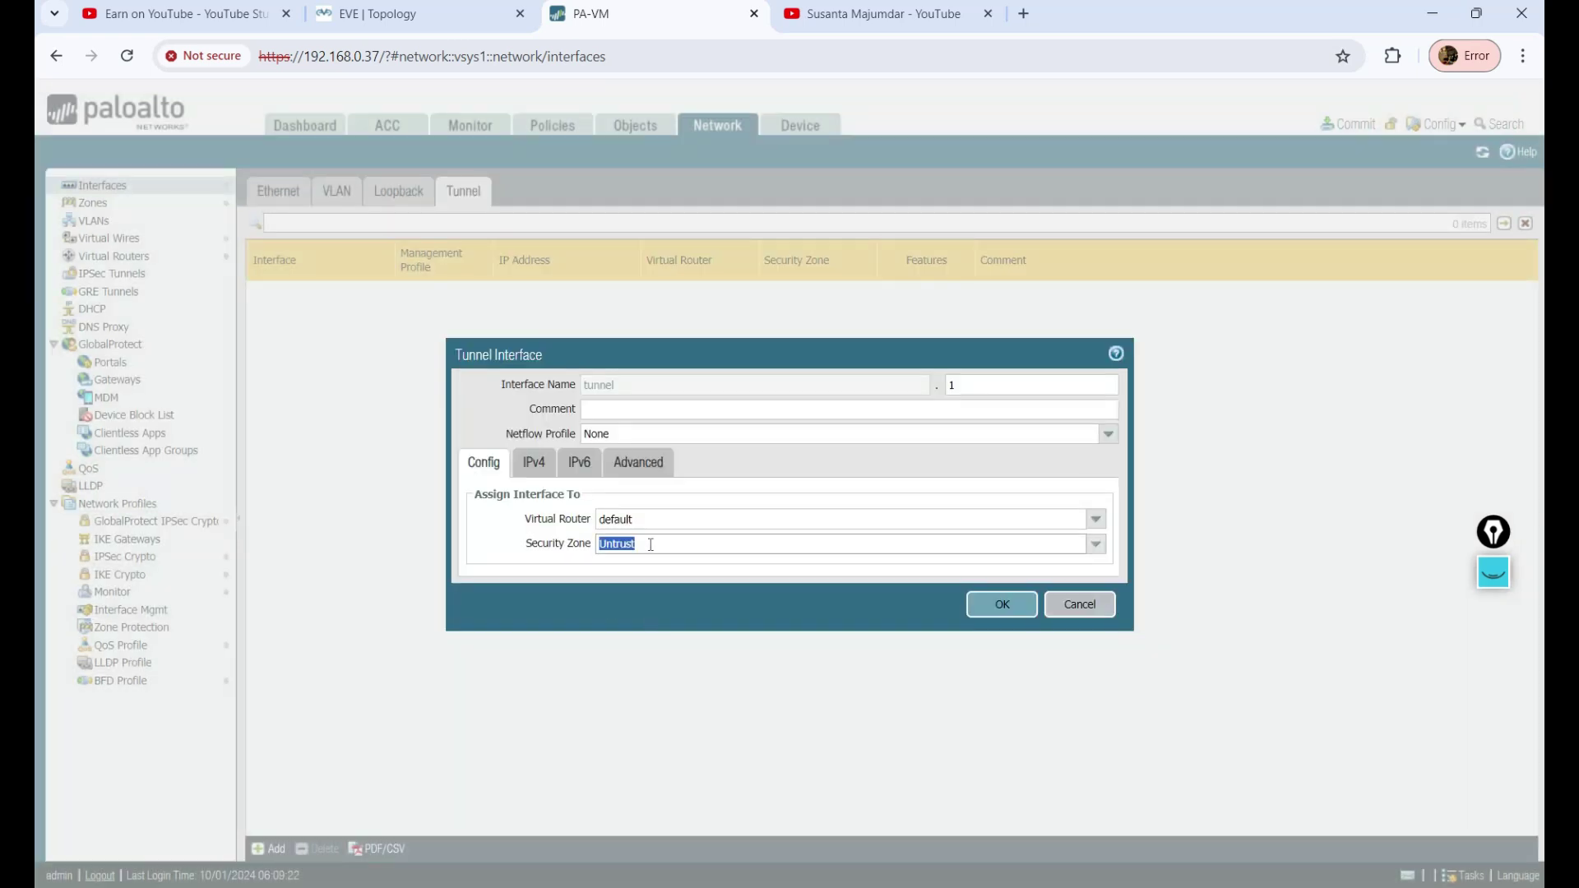
Add the IPv4 address 13.13.13.13/32 to the new tunnel interface and save the interface
left_click(533, 462)
left_click(491, 622)
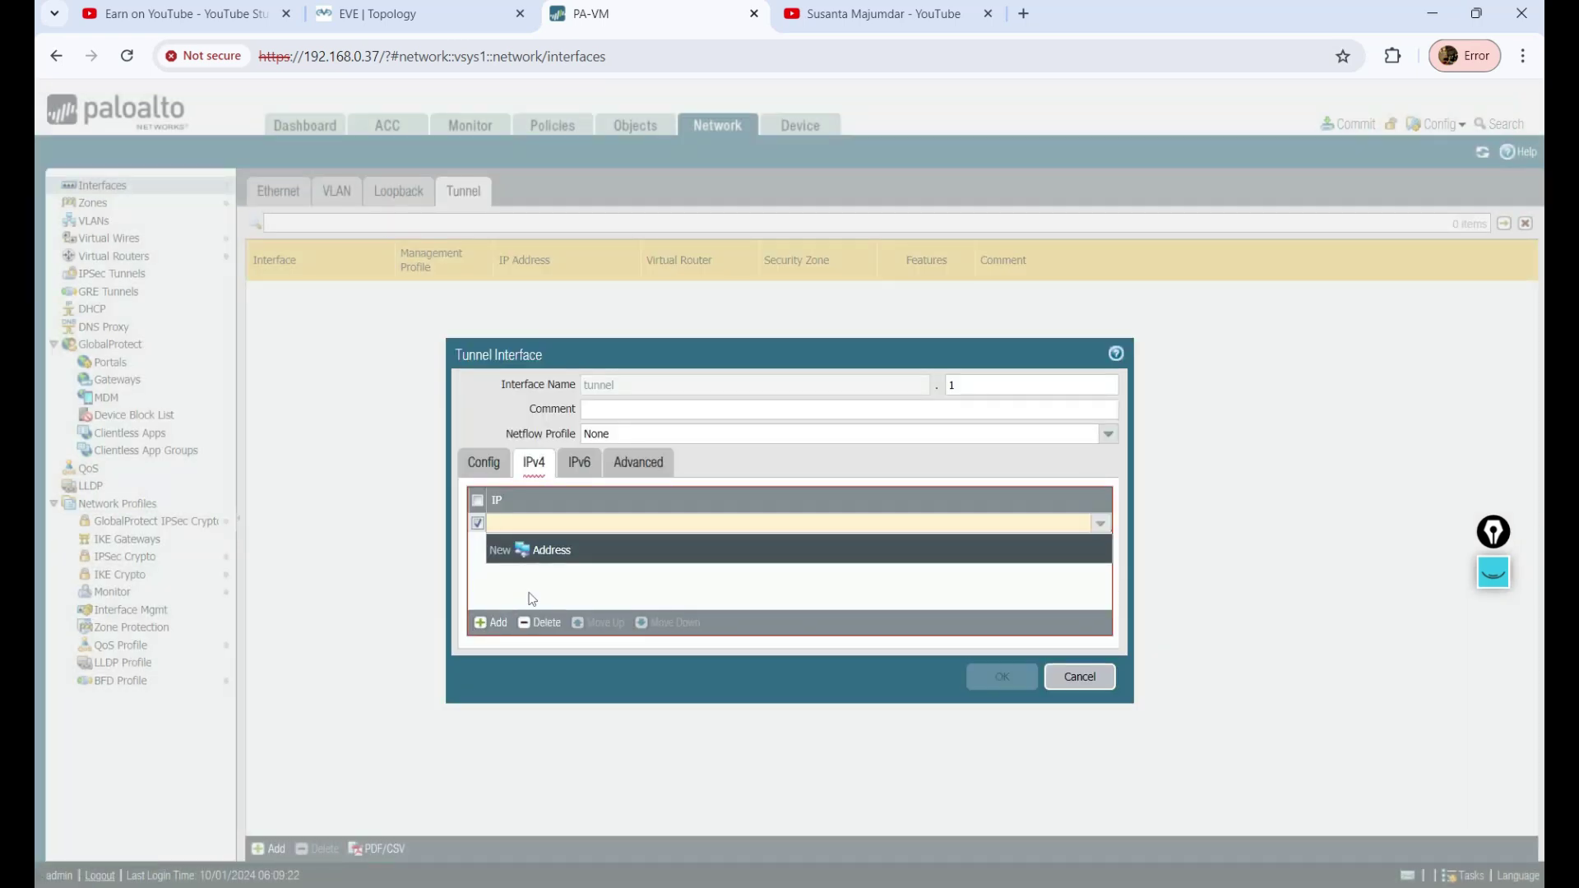
type("13.13")
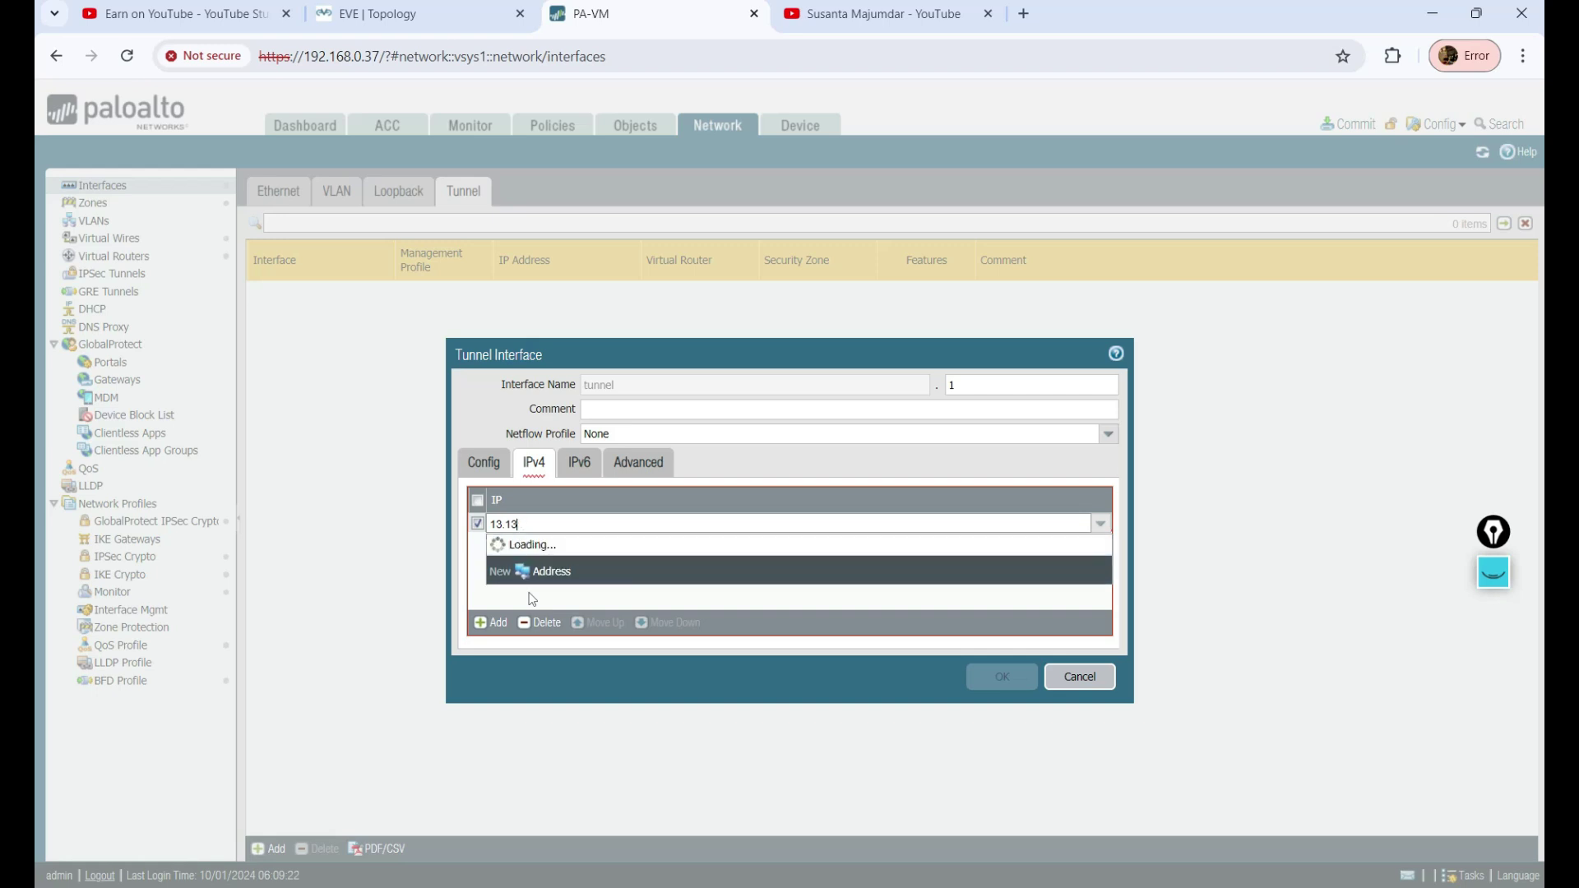
type("113.13.13")
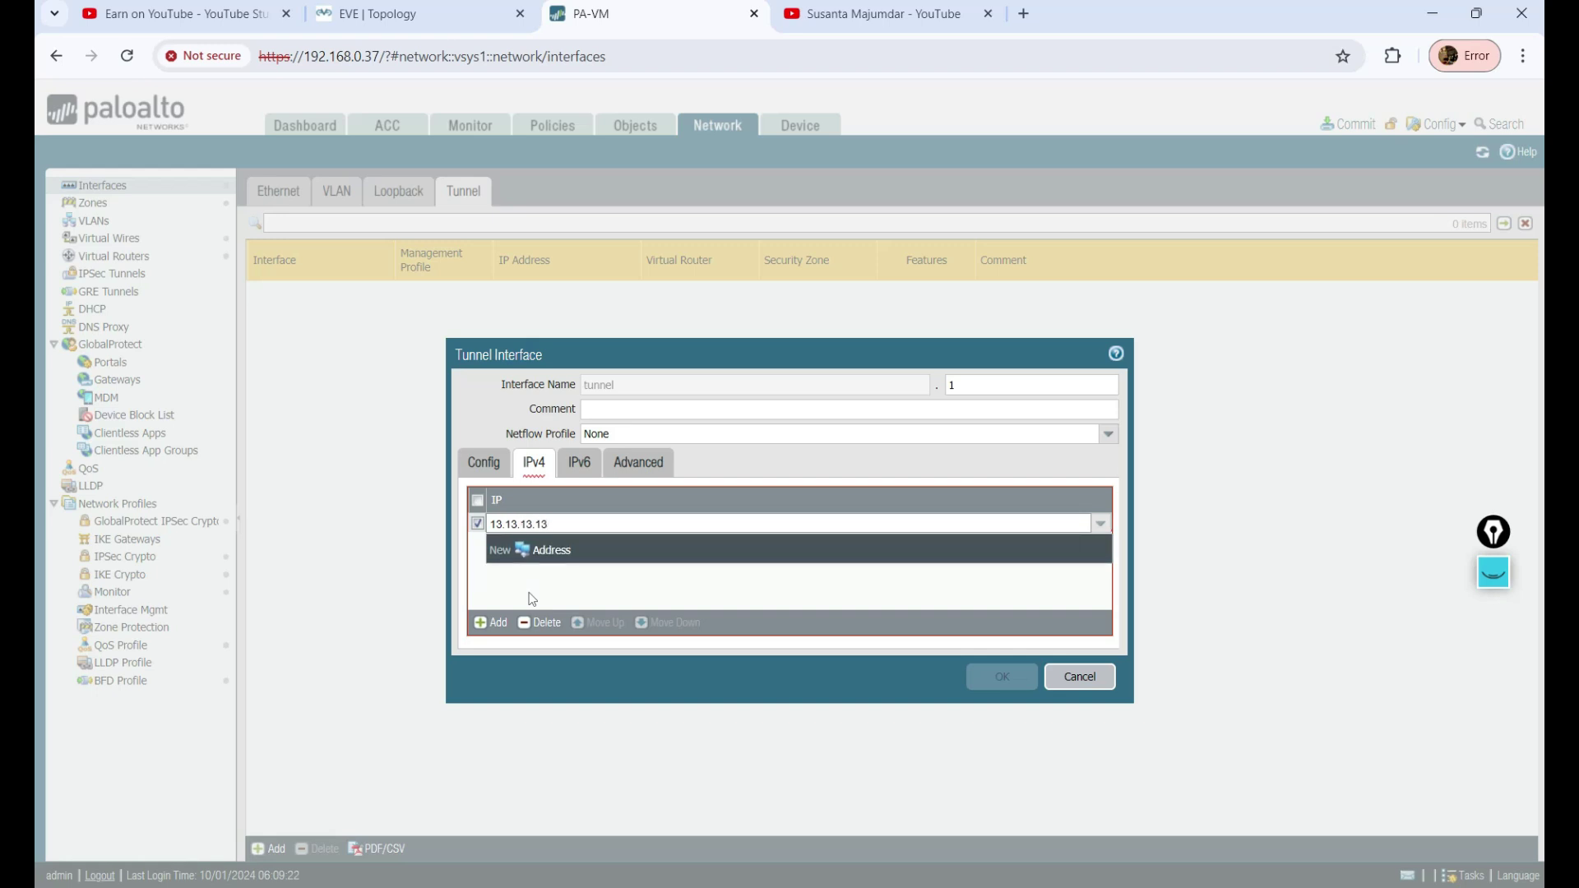
type("/32")
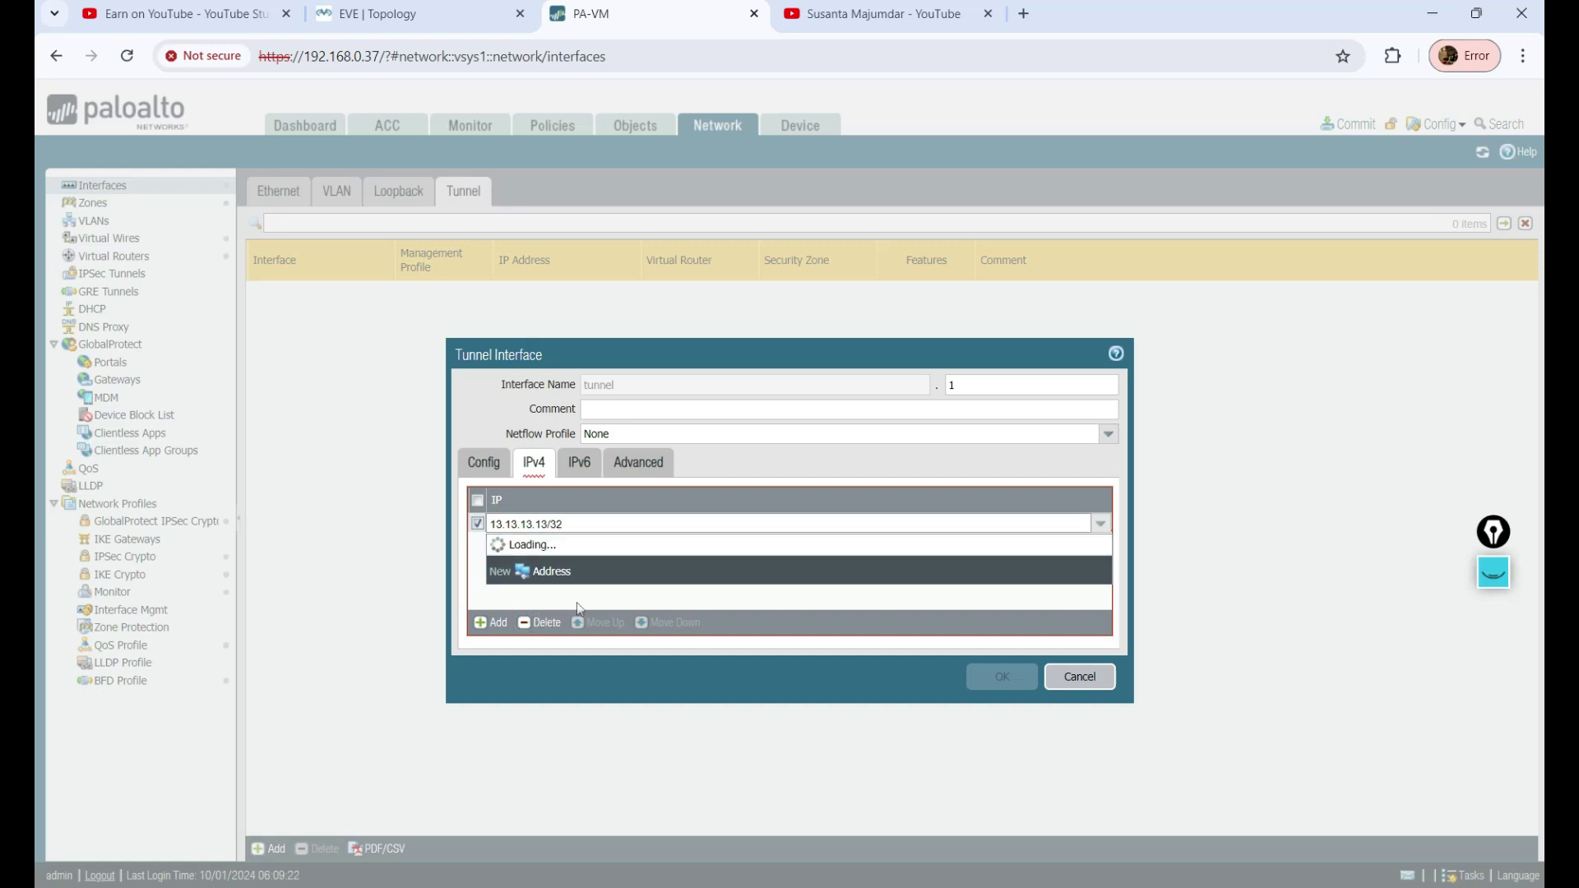
left_click(754, 459)
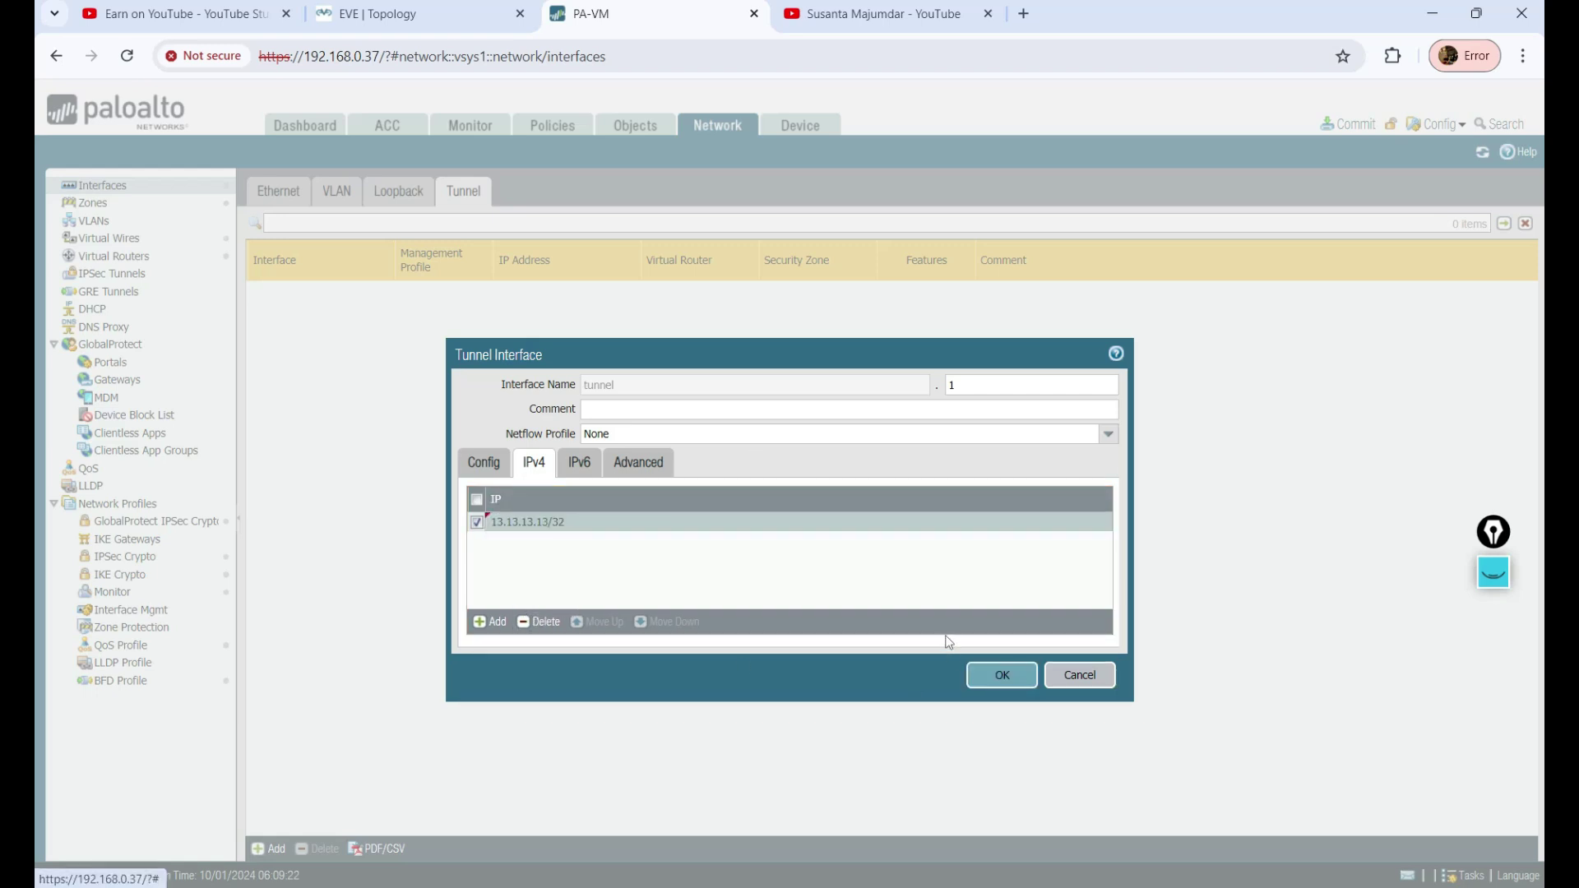
left_click(997, 674)
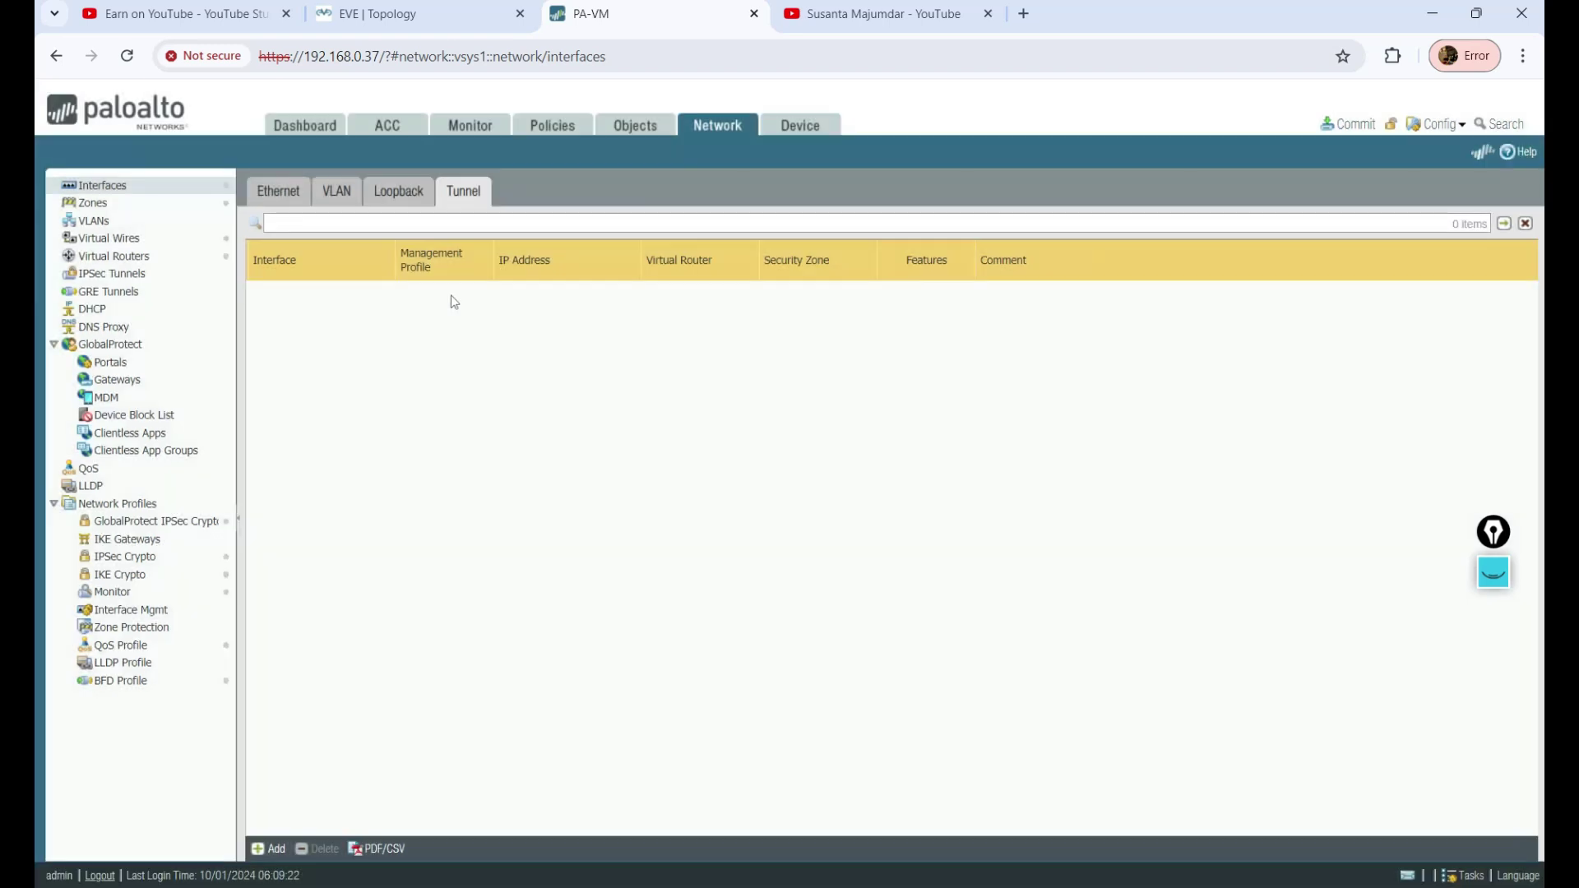